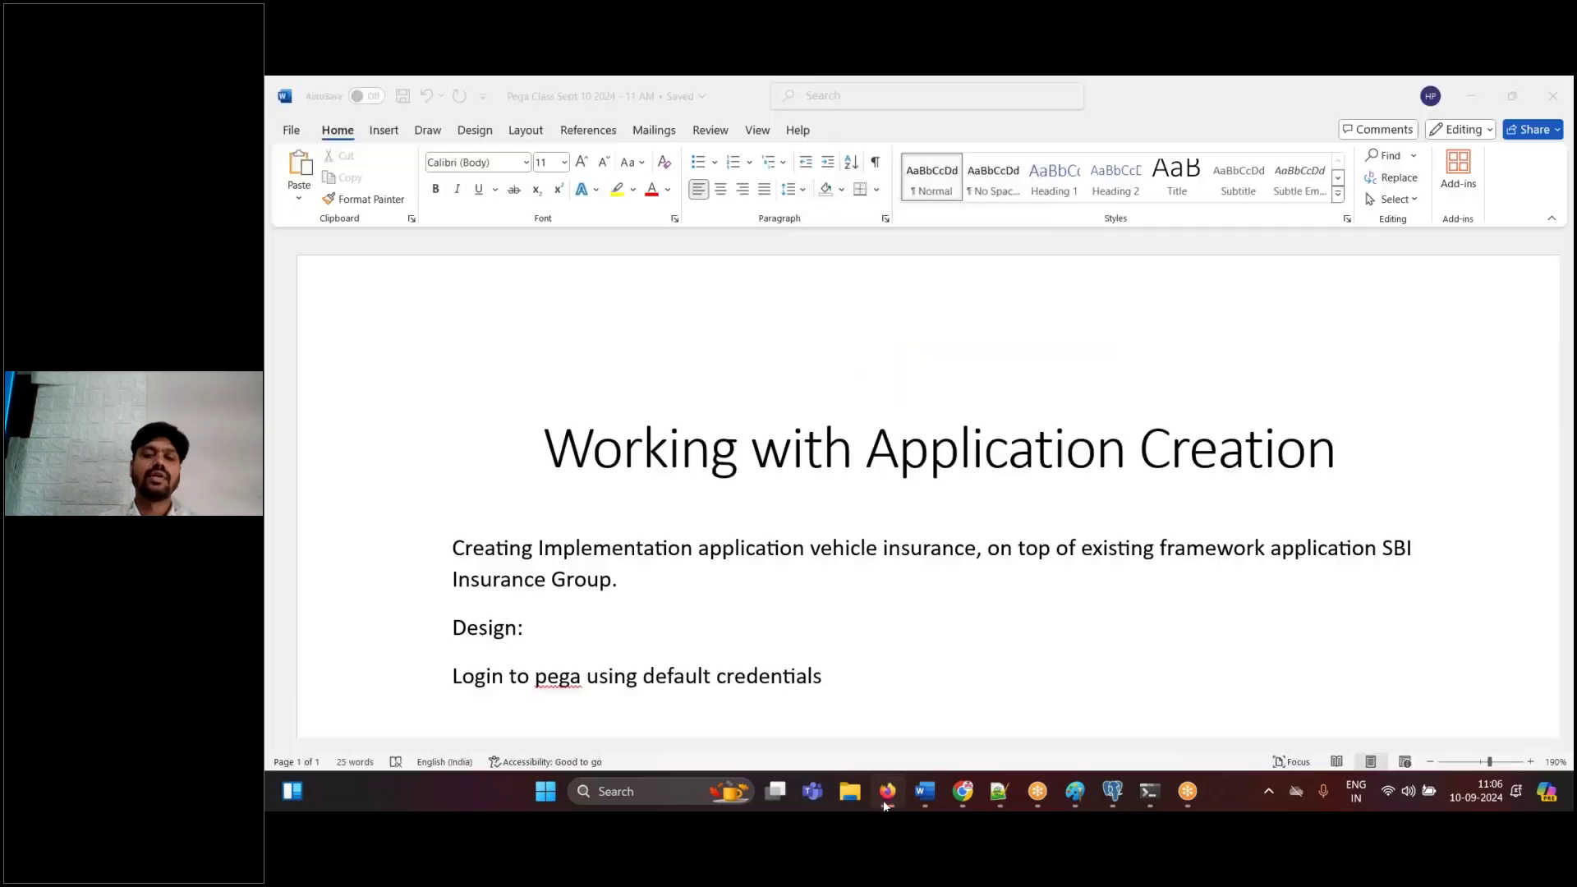
# - Sign in to Pega Platform with the default administrator credentials
pyautogui.click(884, 800)
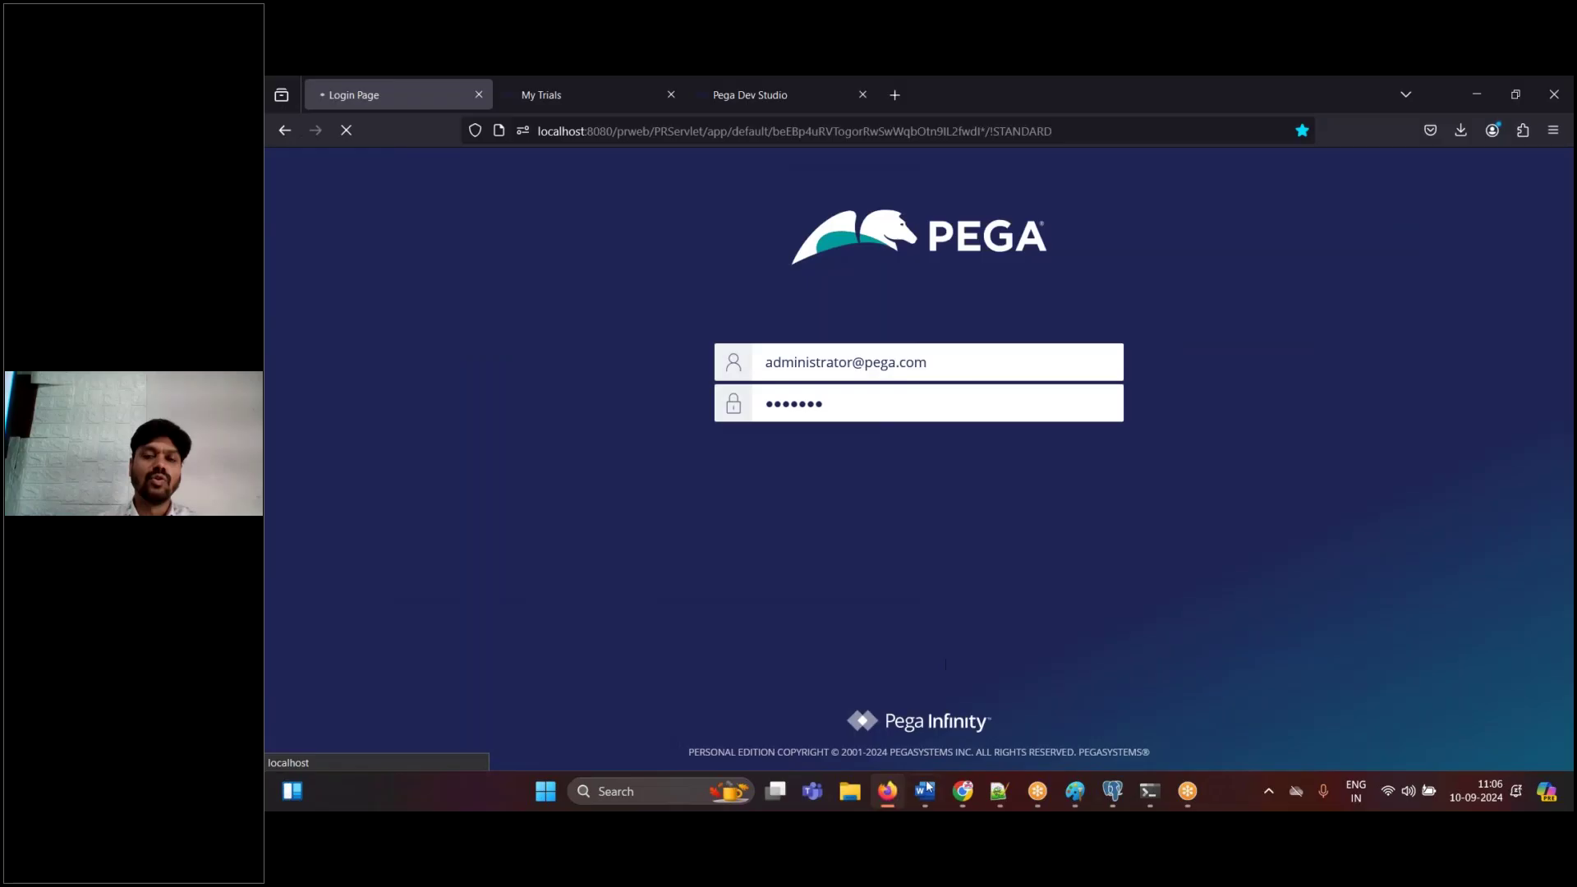
pyautogui.click(892, 795)
pyautogui.click(894, 797)
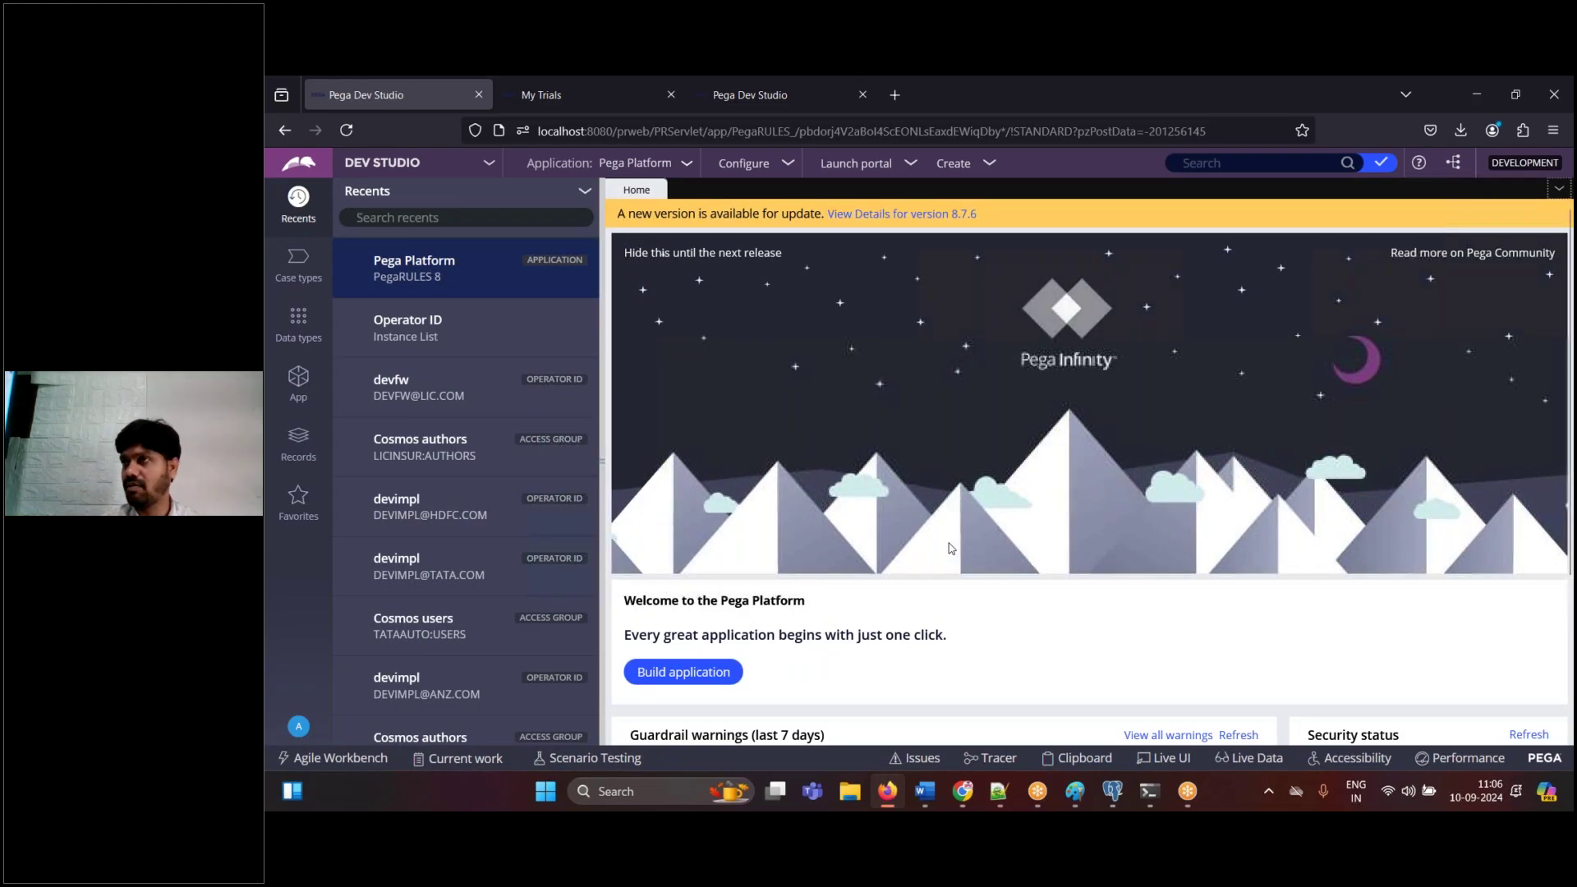
pyautogui.click(929, 789)
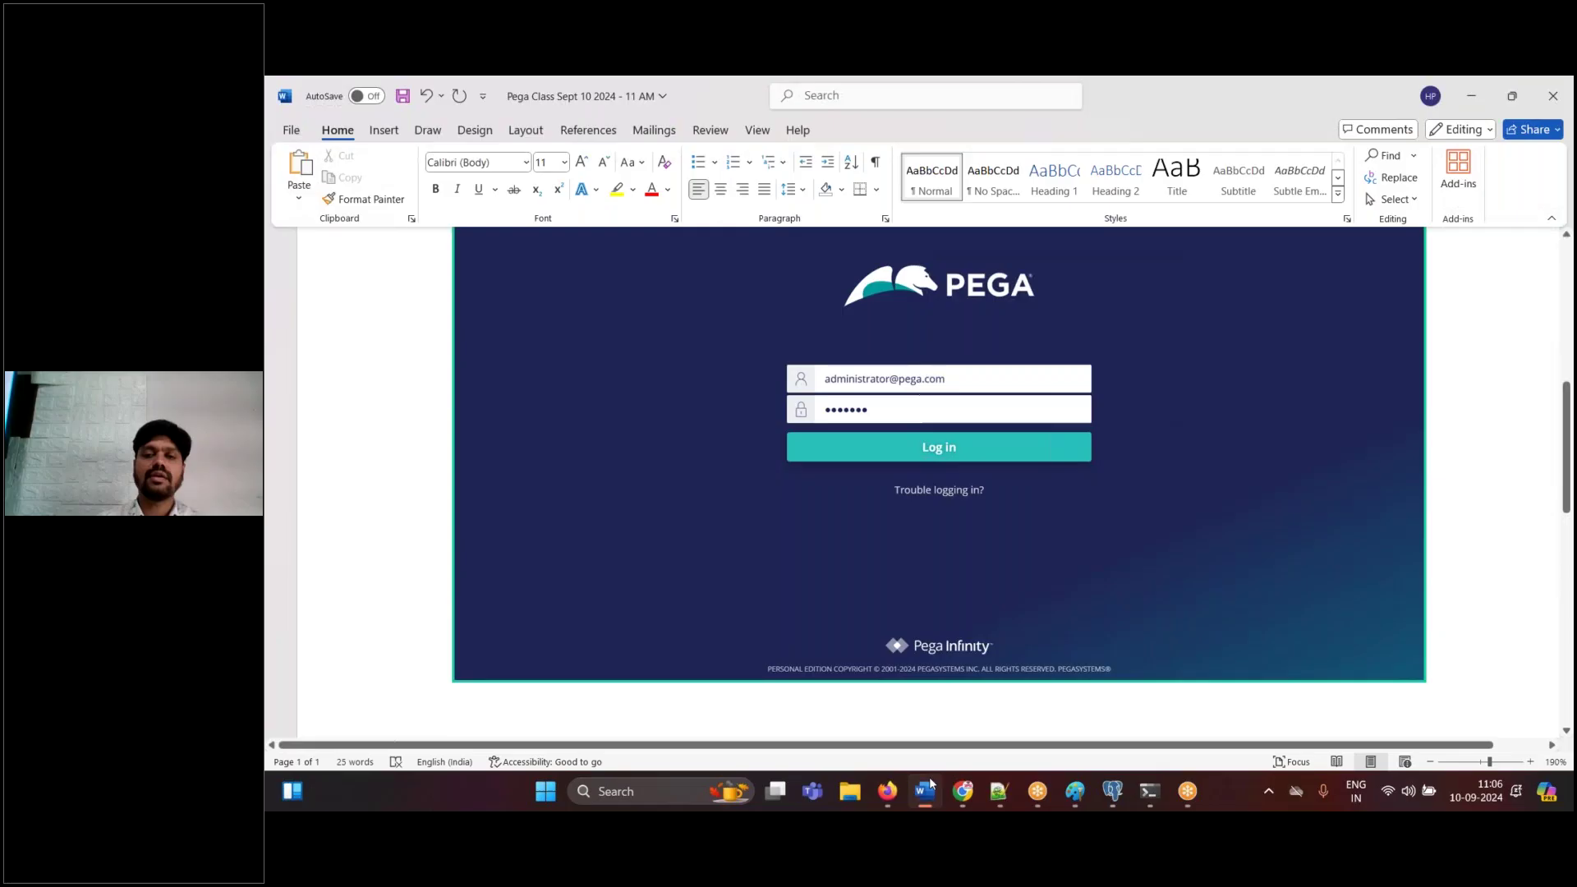
# - Paste the Dev Studio home screenshot into the notes, captioned 'Pega platform --> New Application'
pyautogui.click(928, 789)
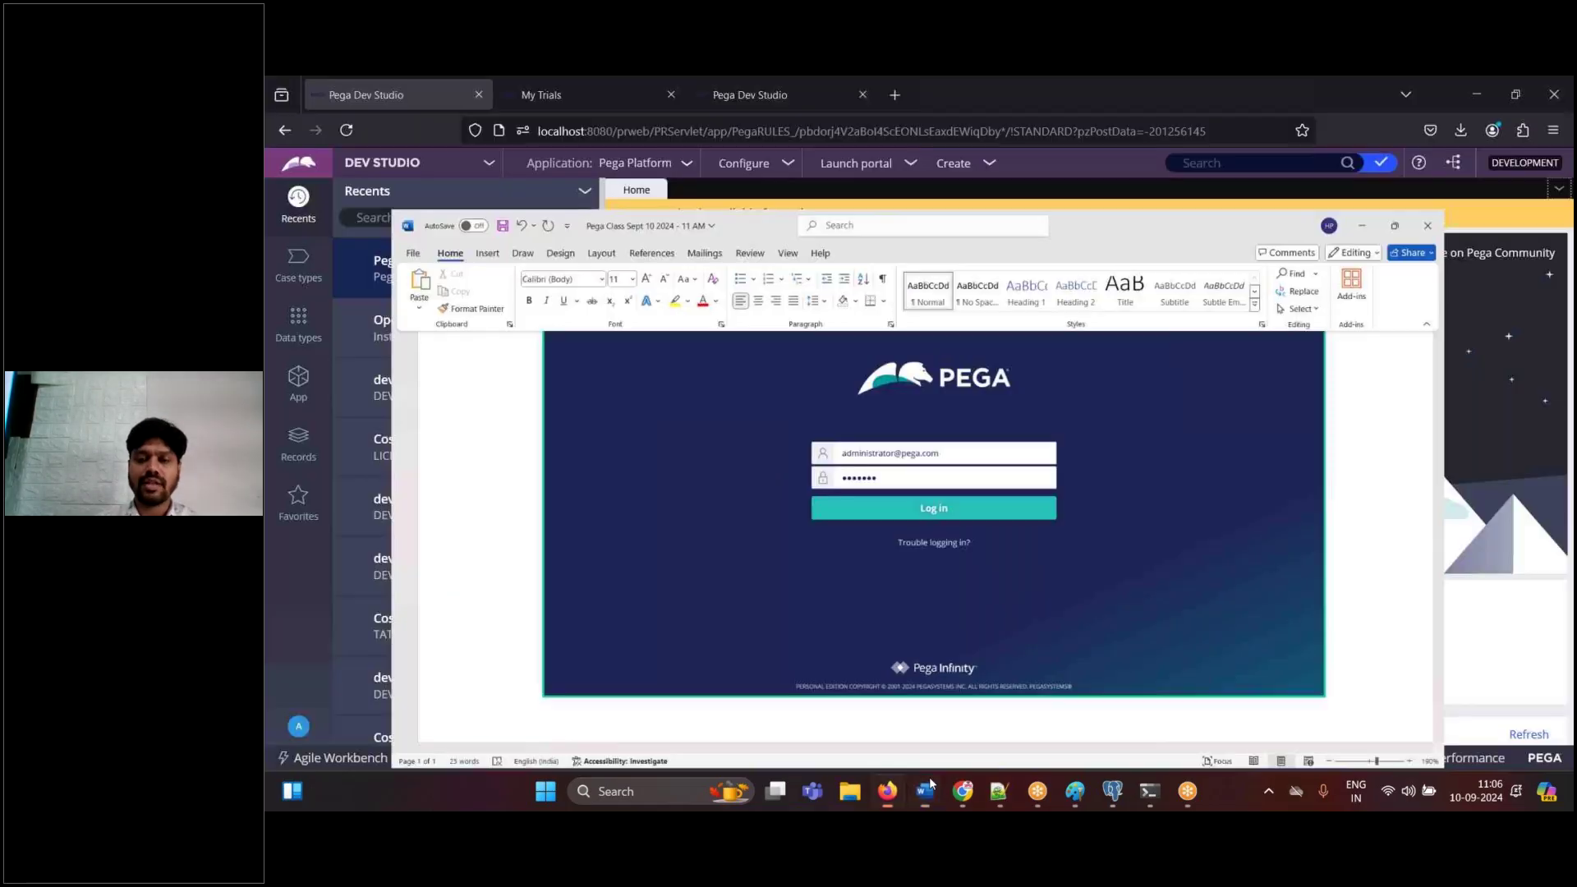
pyautogui.click(929, 788)
pyautogui.hotkey('ctrl', 'v')
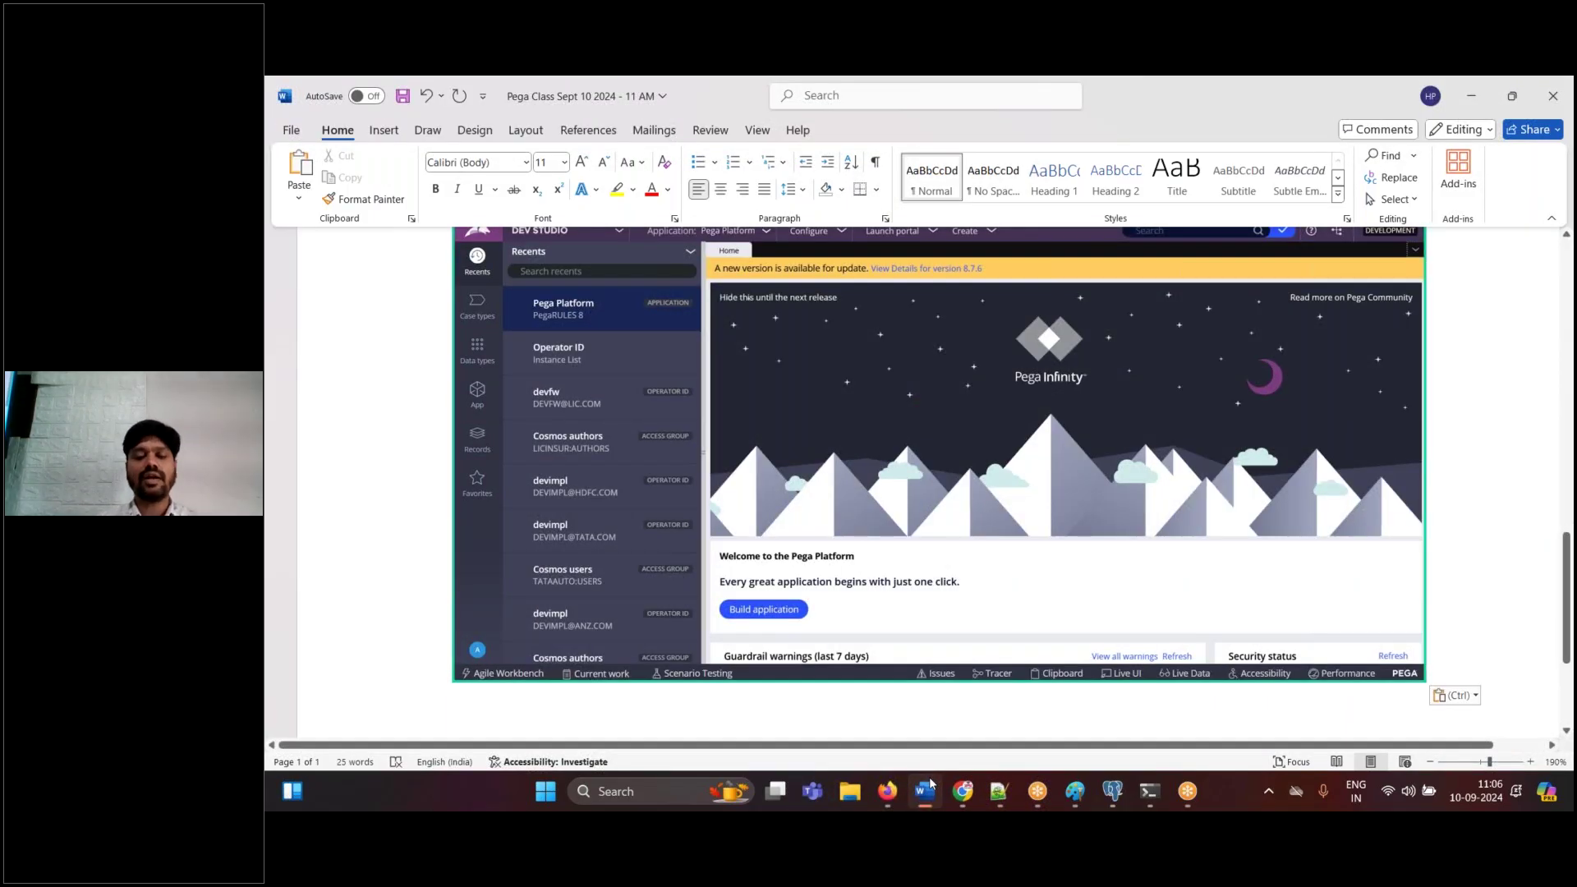
pyautogui.press('Return')
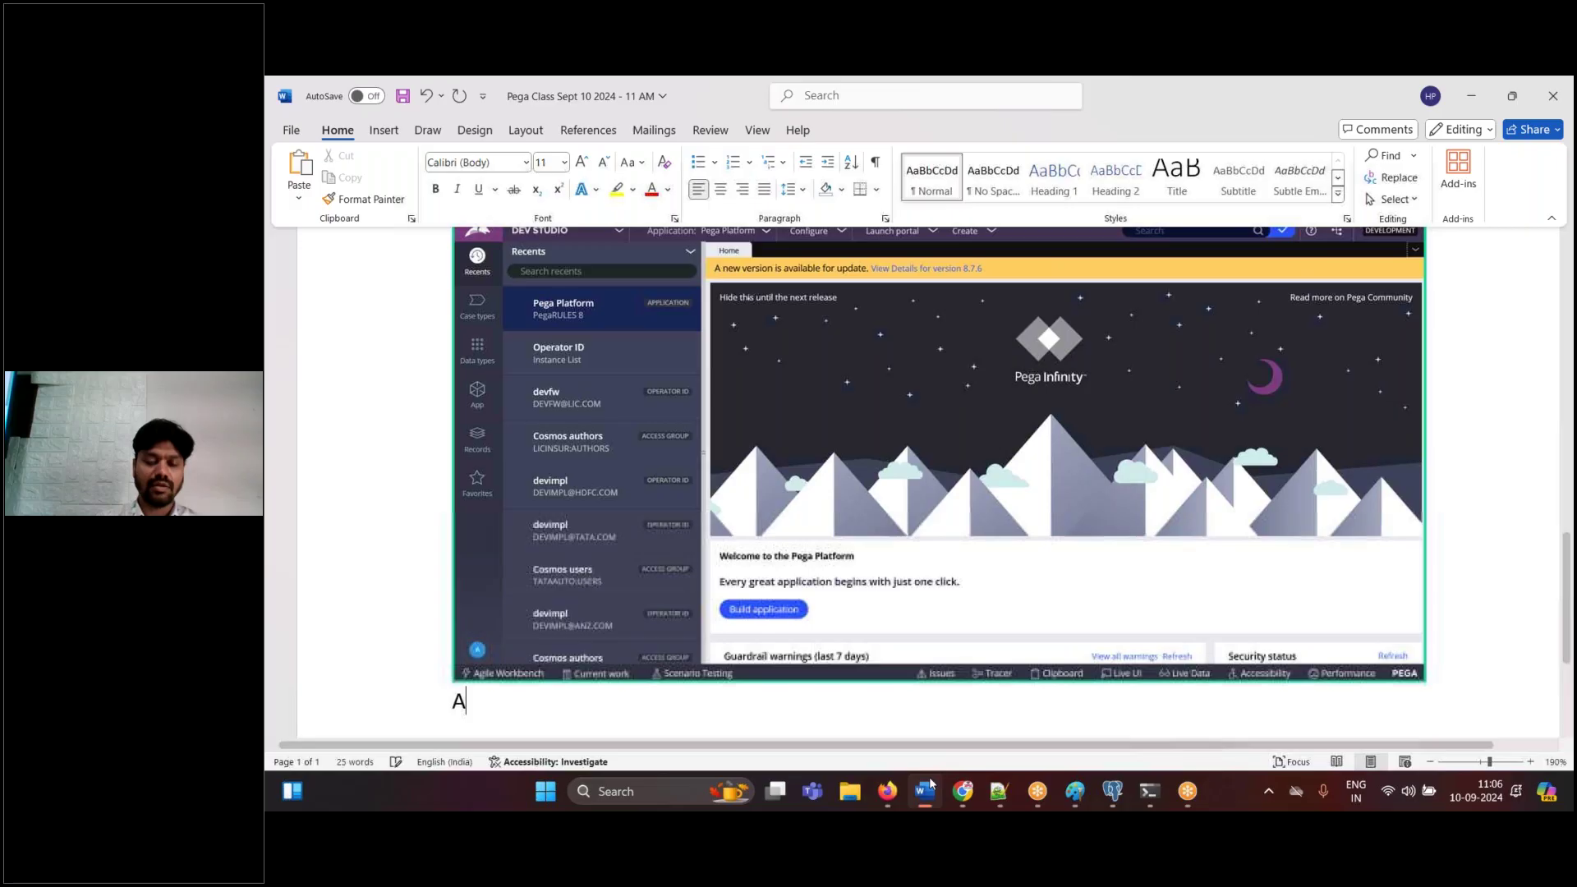
pyautogui.write('Pega platf')
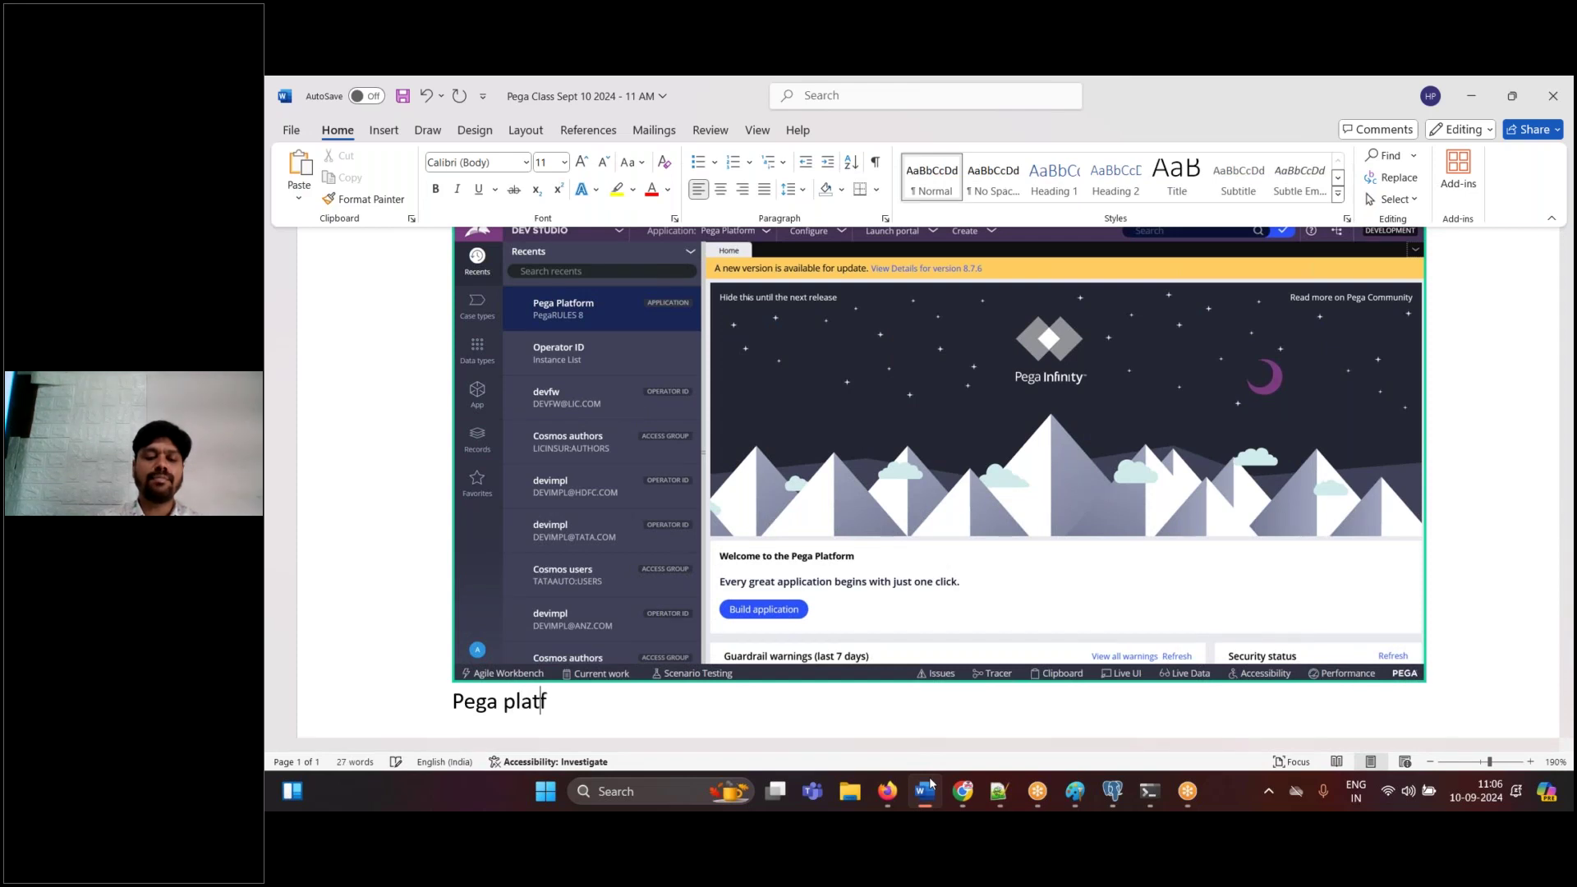
pyautogui.write('orm --> New ')
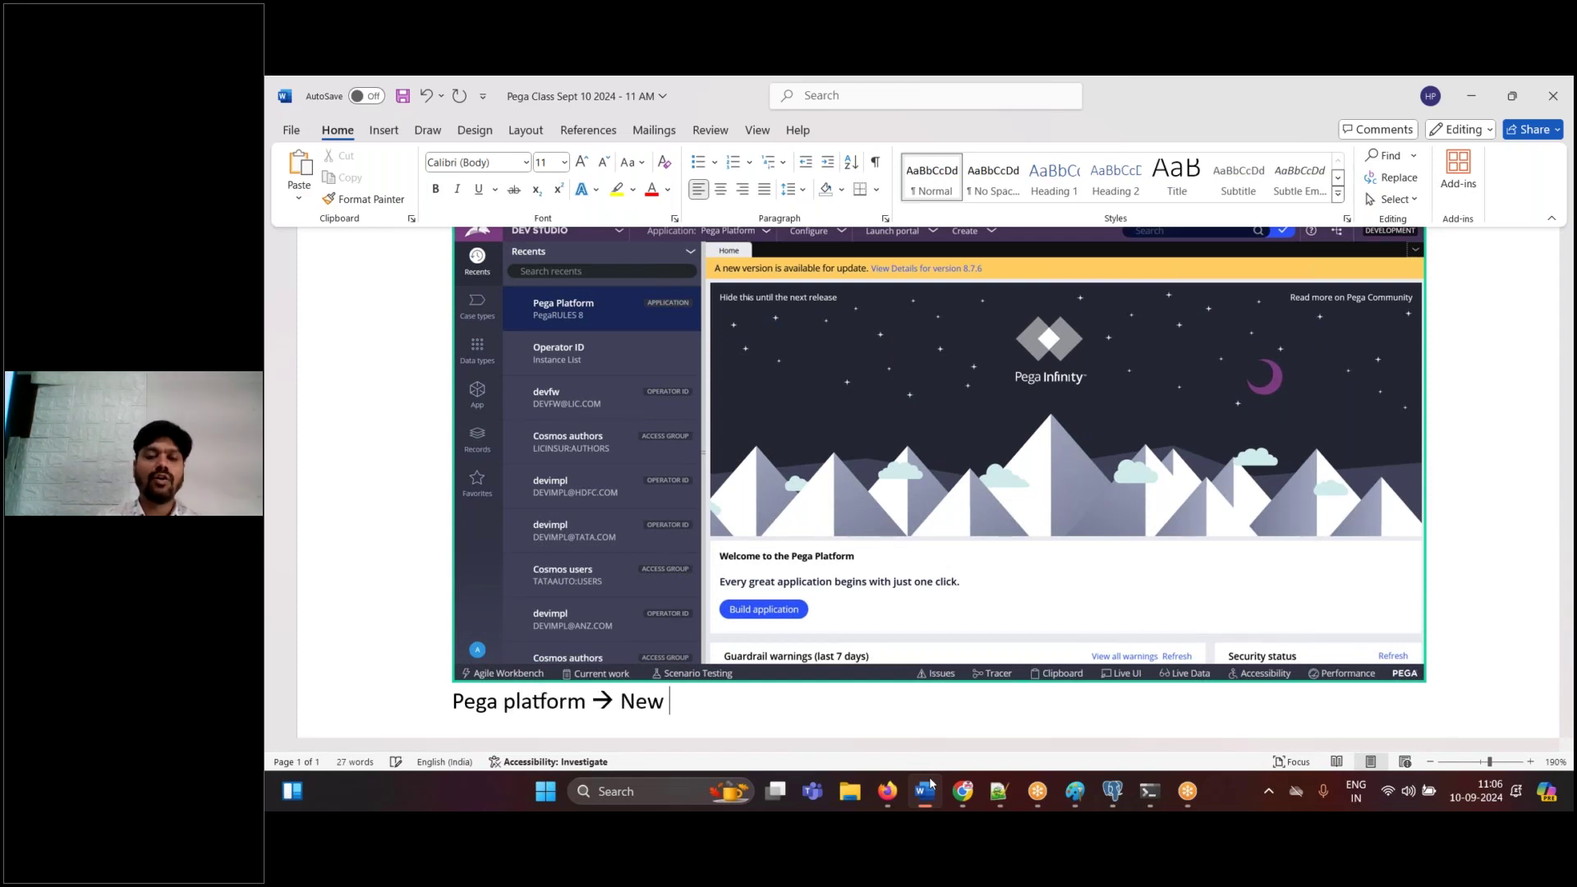
pyautogui.write('Application')
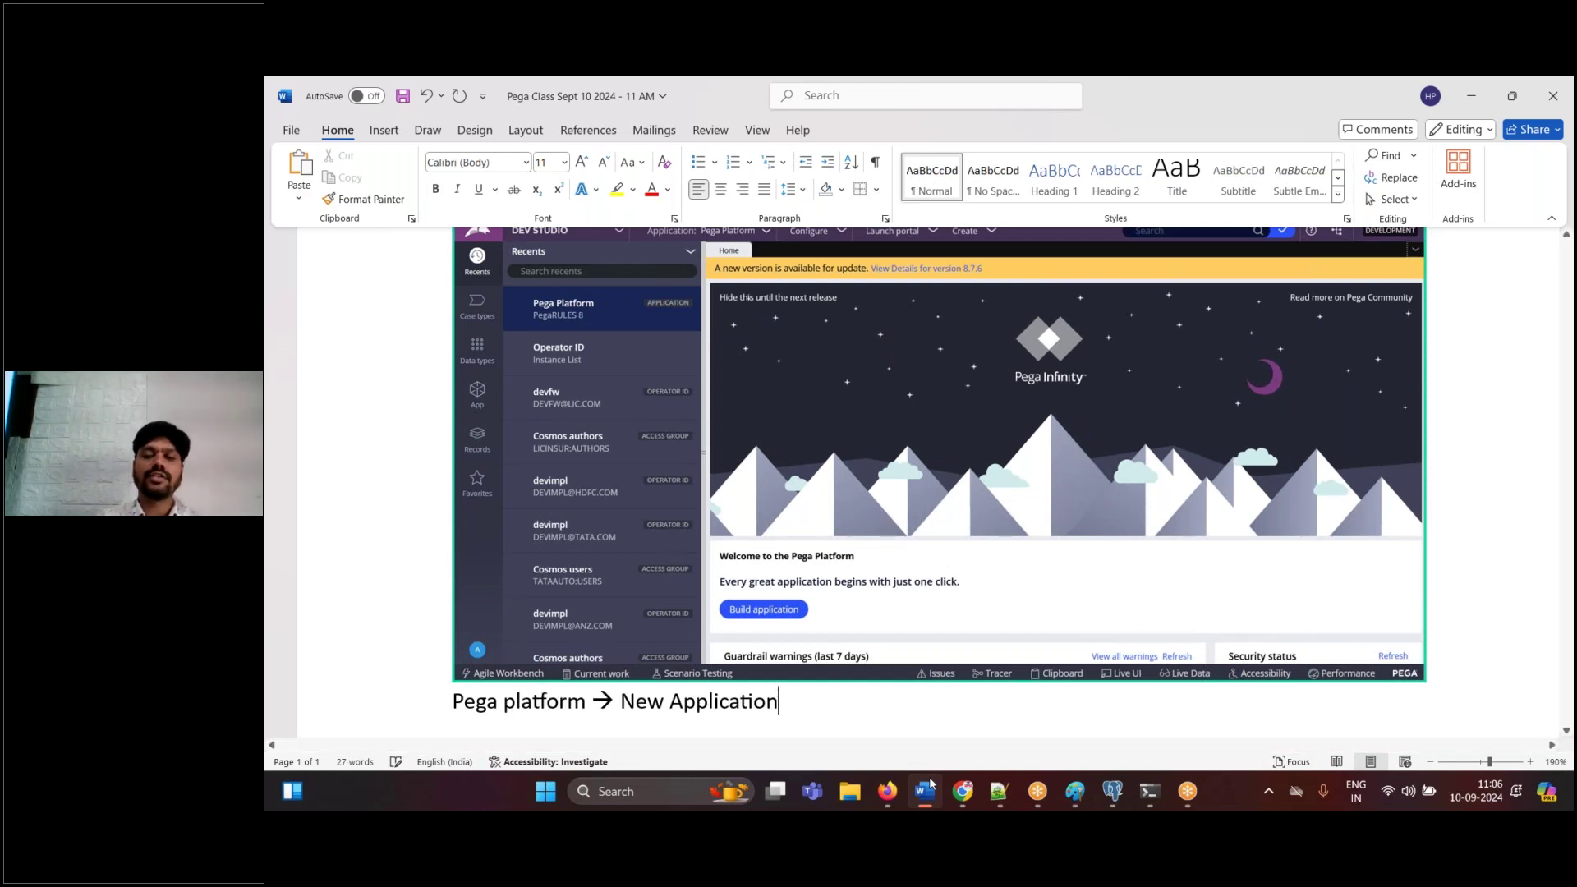
pyautogui.press('Return')
pyautogui.click(887, 791)
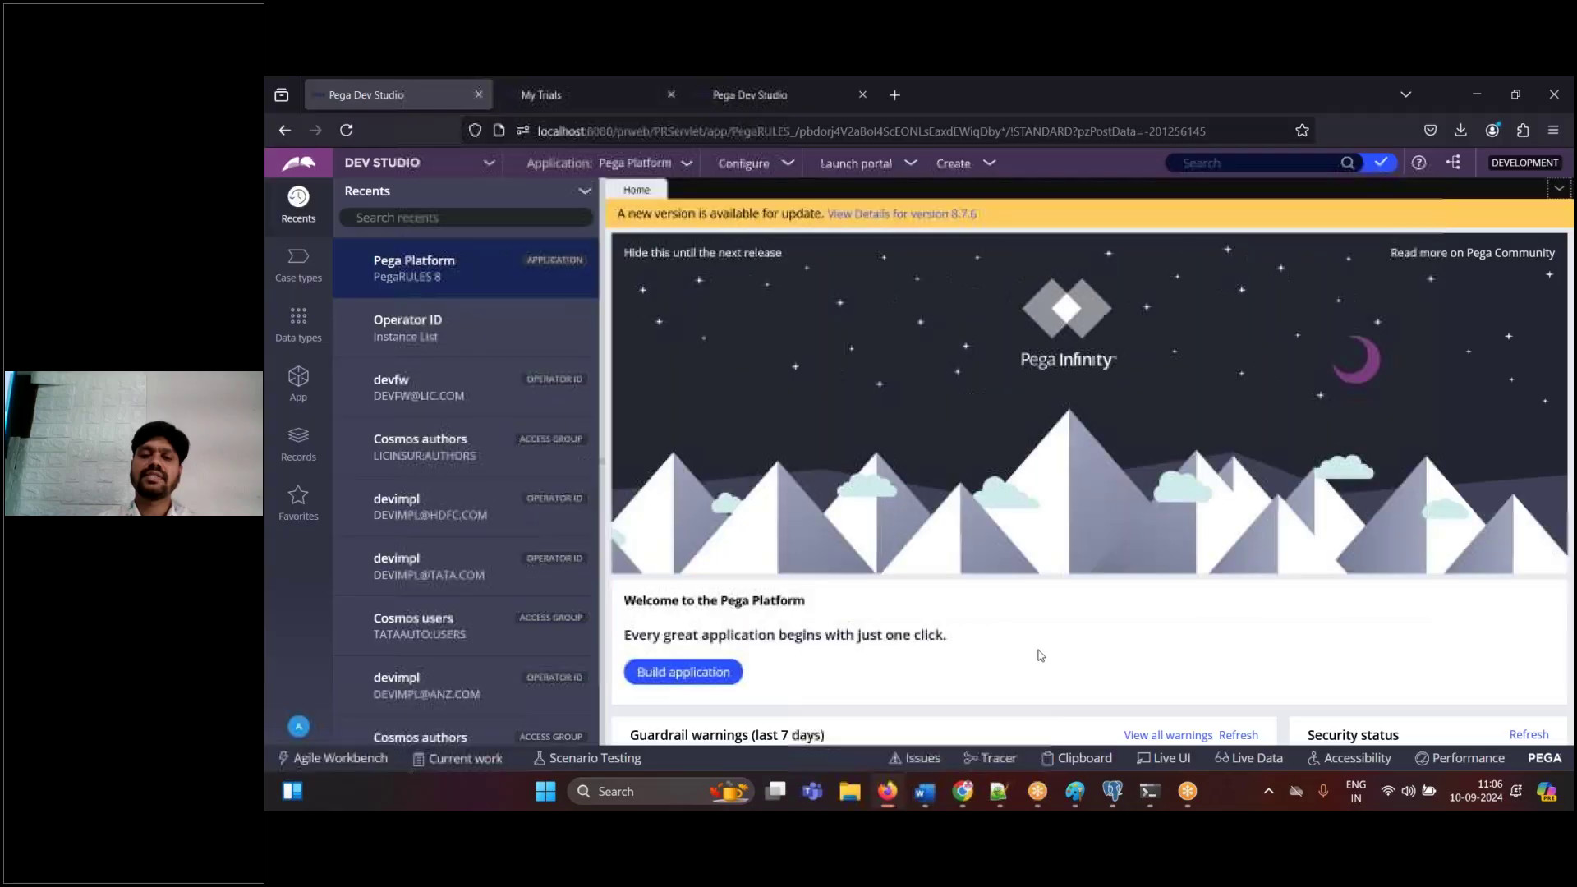
# - Start a new application from the Application menu and paste the menu screenshot into Word
pyautogui.click(670, 168)
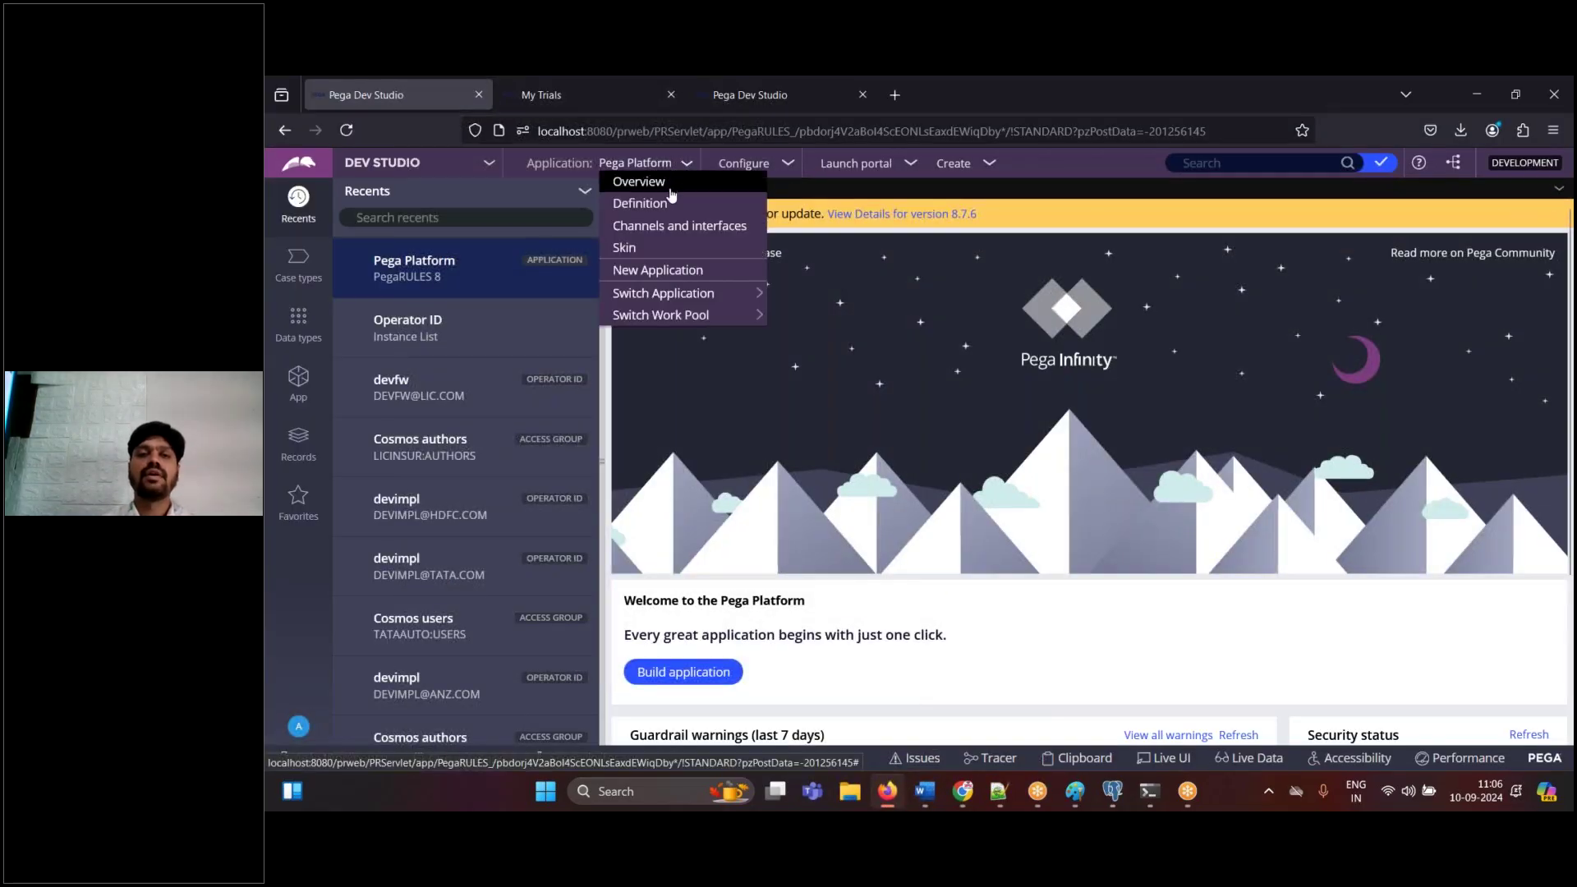
pyautogui.click(659, 272)
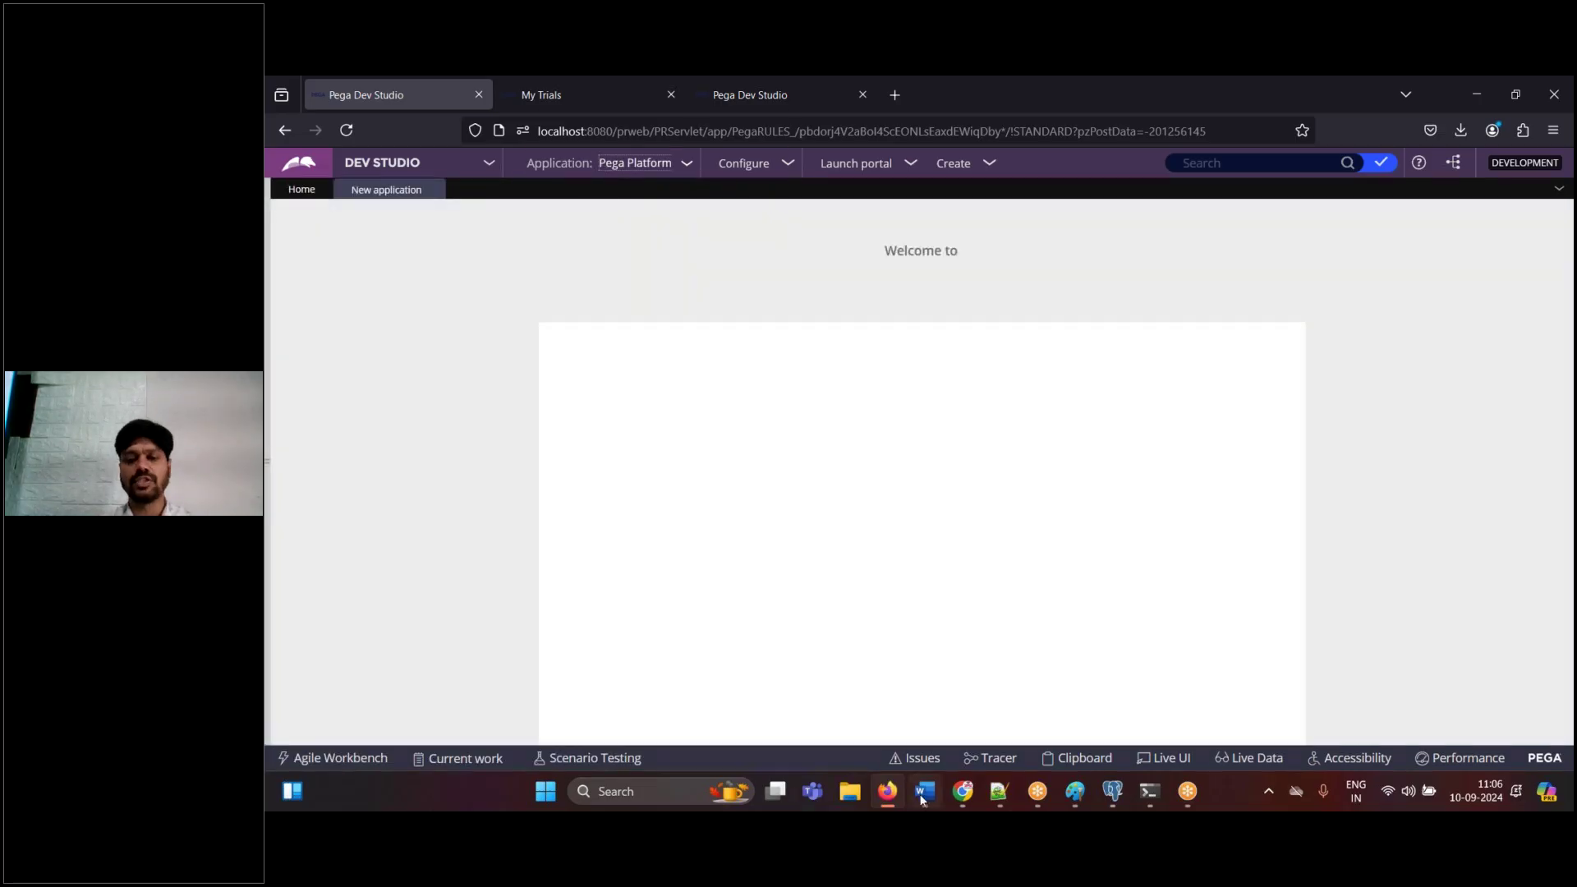
pyautogui.click(922, 798)
pyautogui.hotkey('ctrl', 'v')
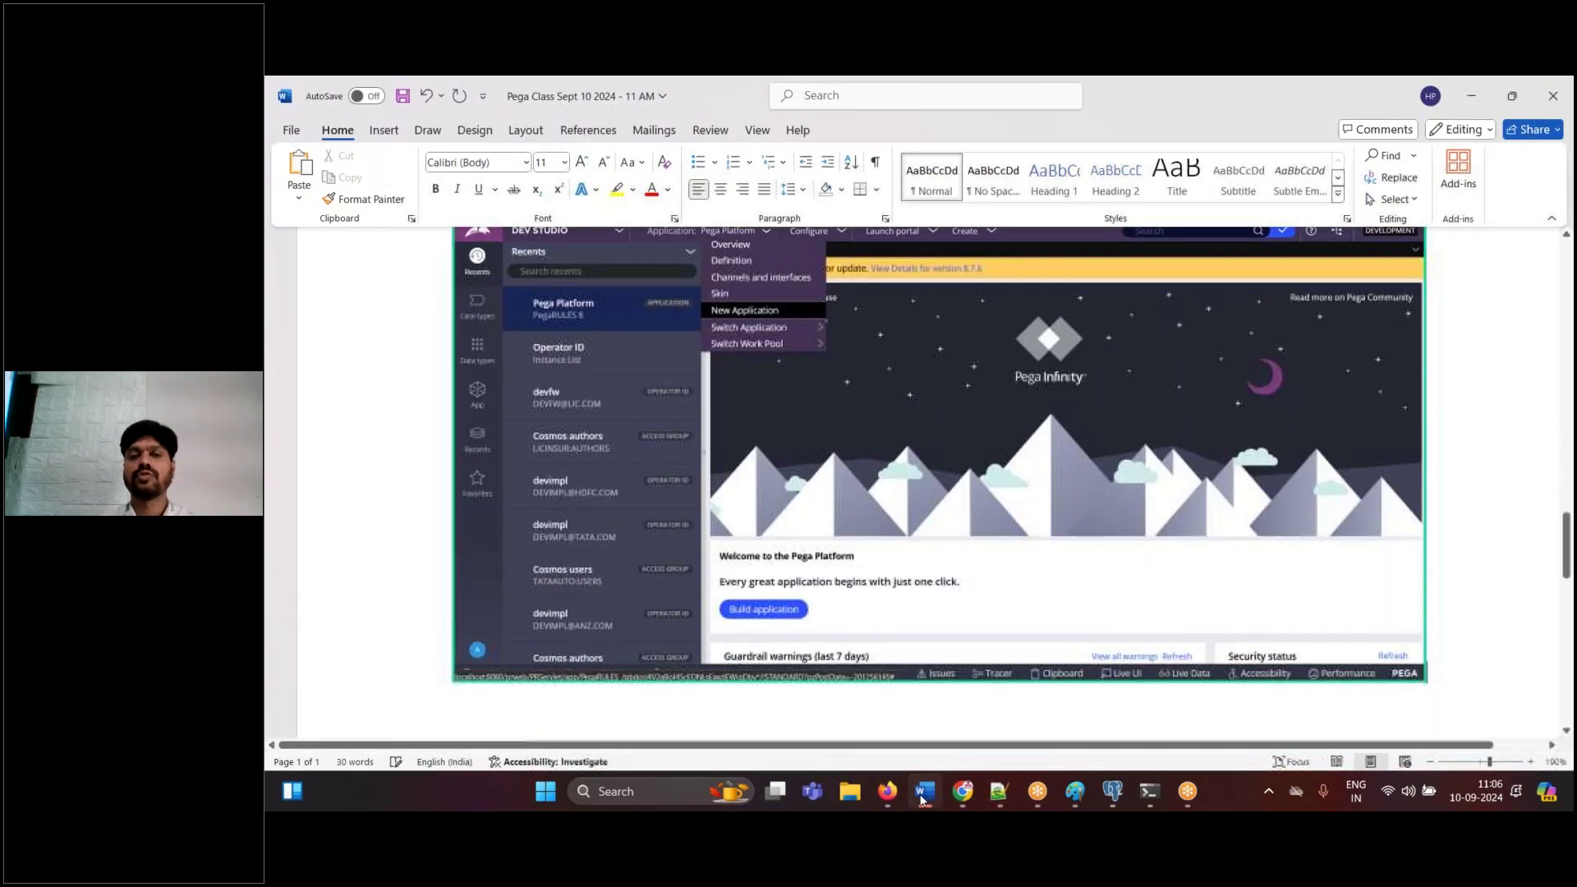
pyautogui.click(921, 799)
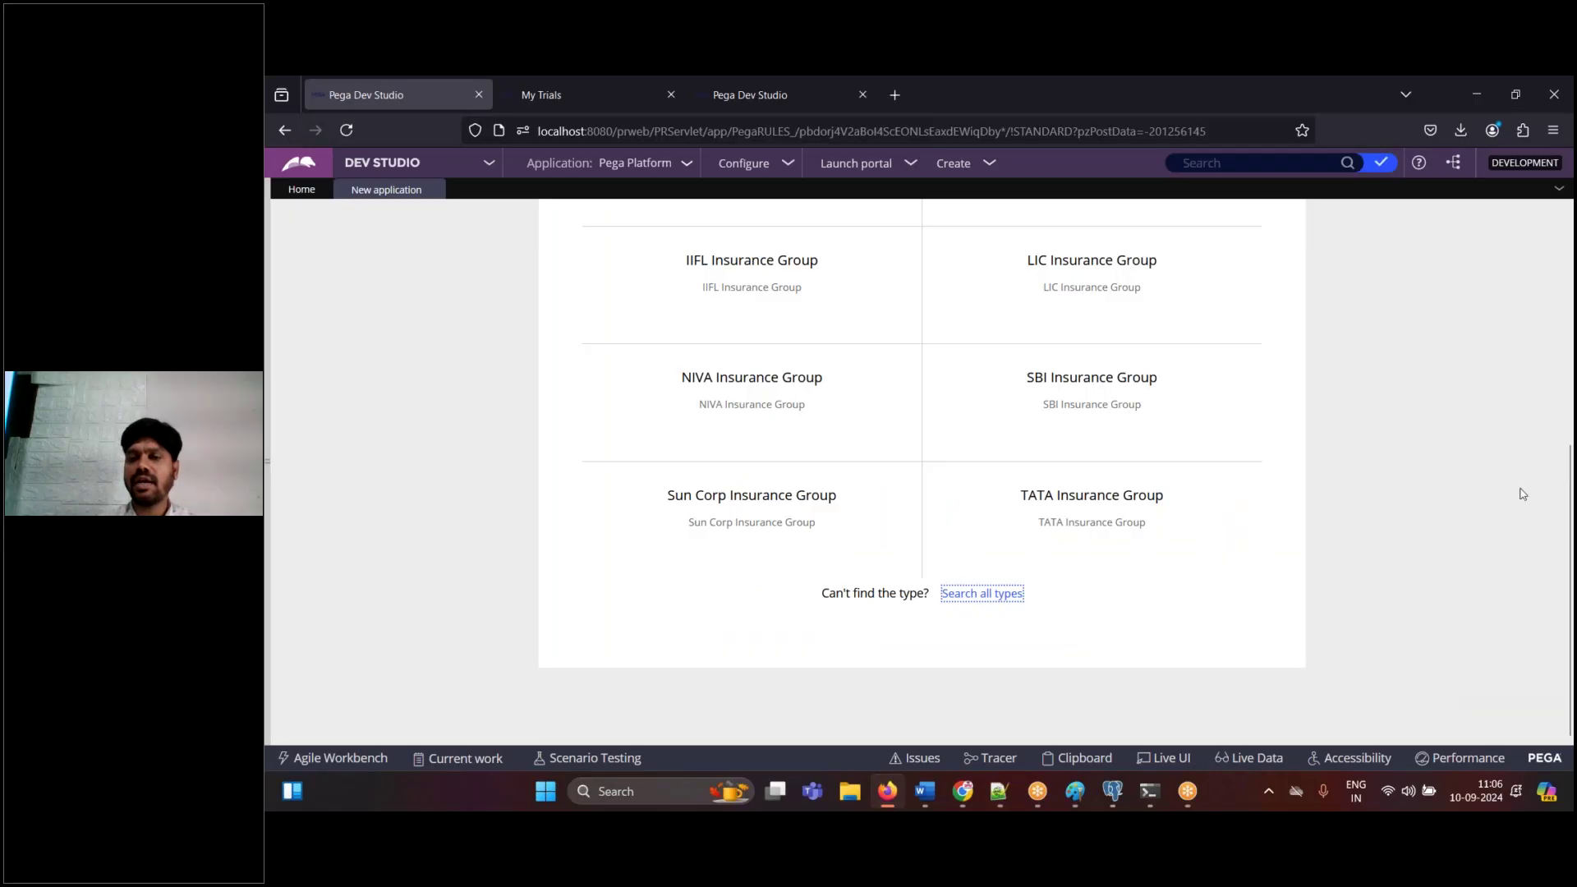
# - Paste the New Application wizard screenshot into the notes and scroll to the SBI Insurance Group card
pyautogui.scroll(5, 921, 473)
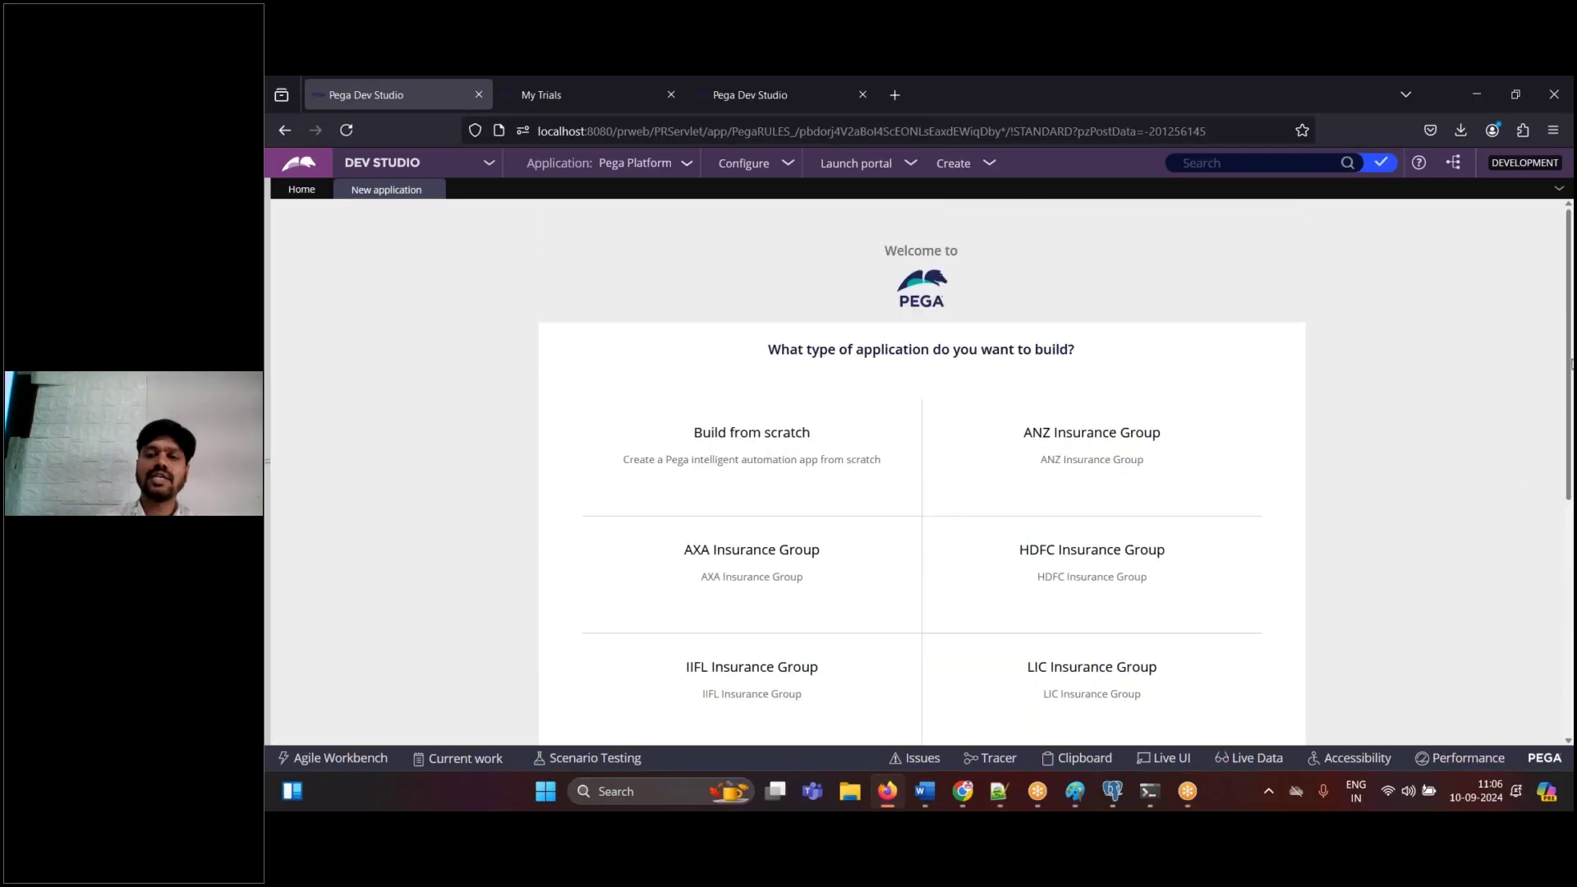
pyautogui.click(922, 799)
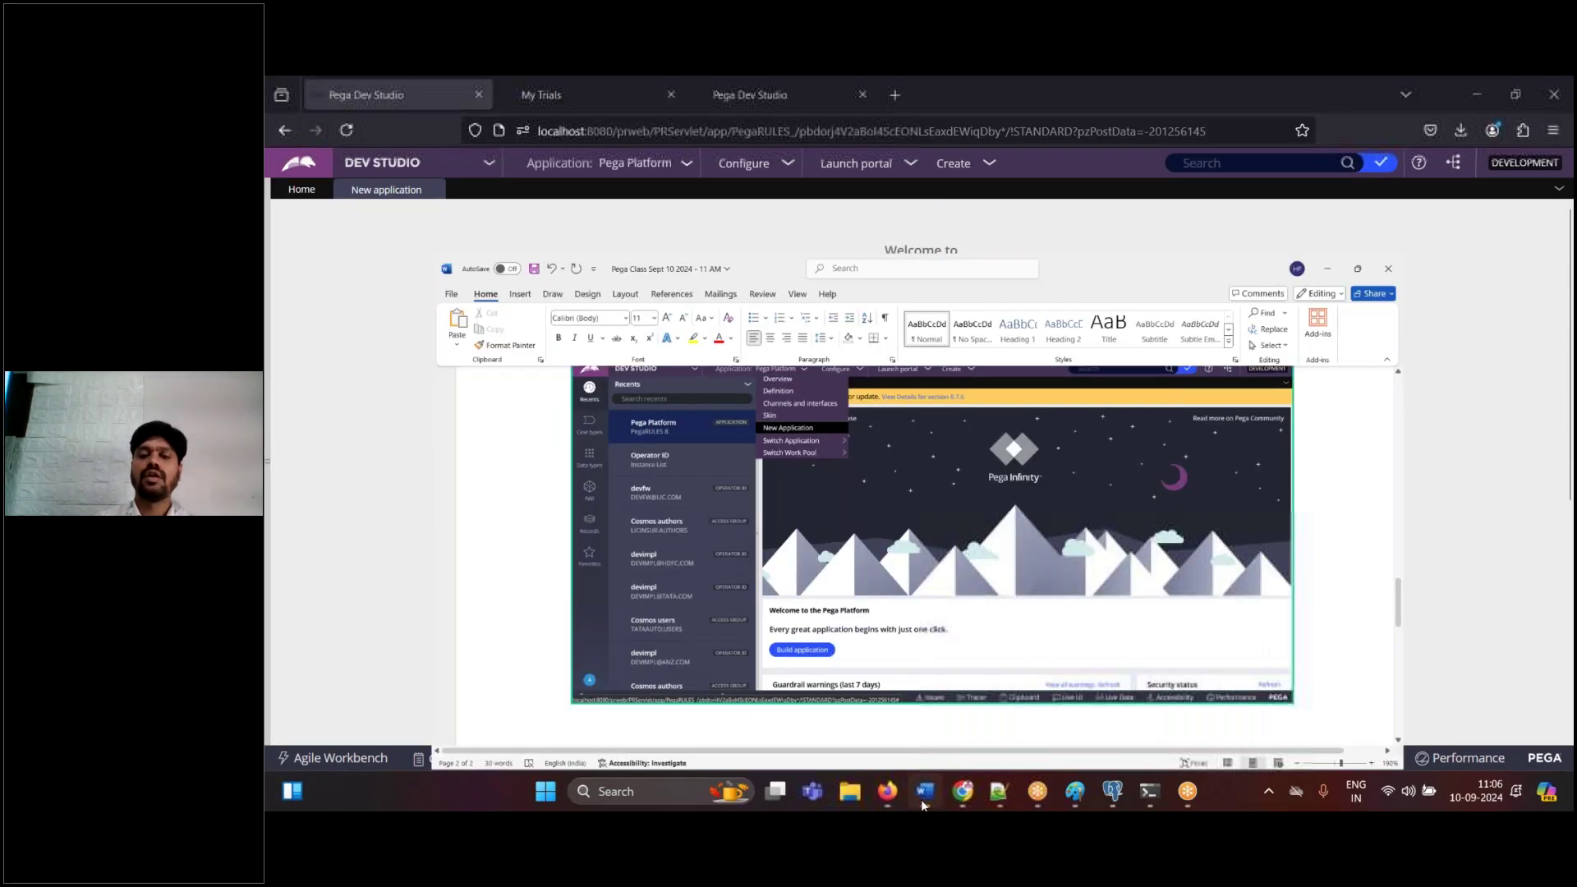
pyautogui.hotkey('ctrl', 'v')
pyautogui.click(922, 799)
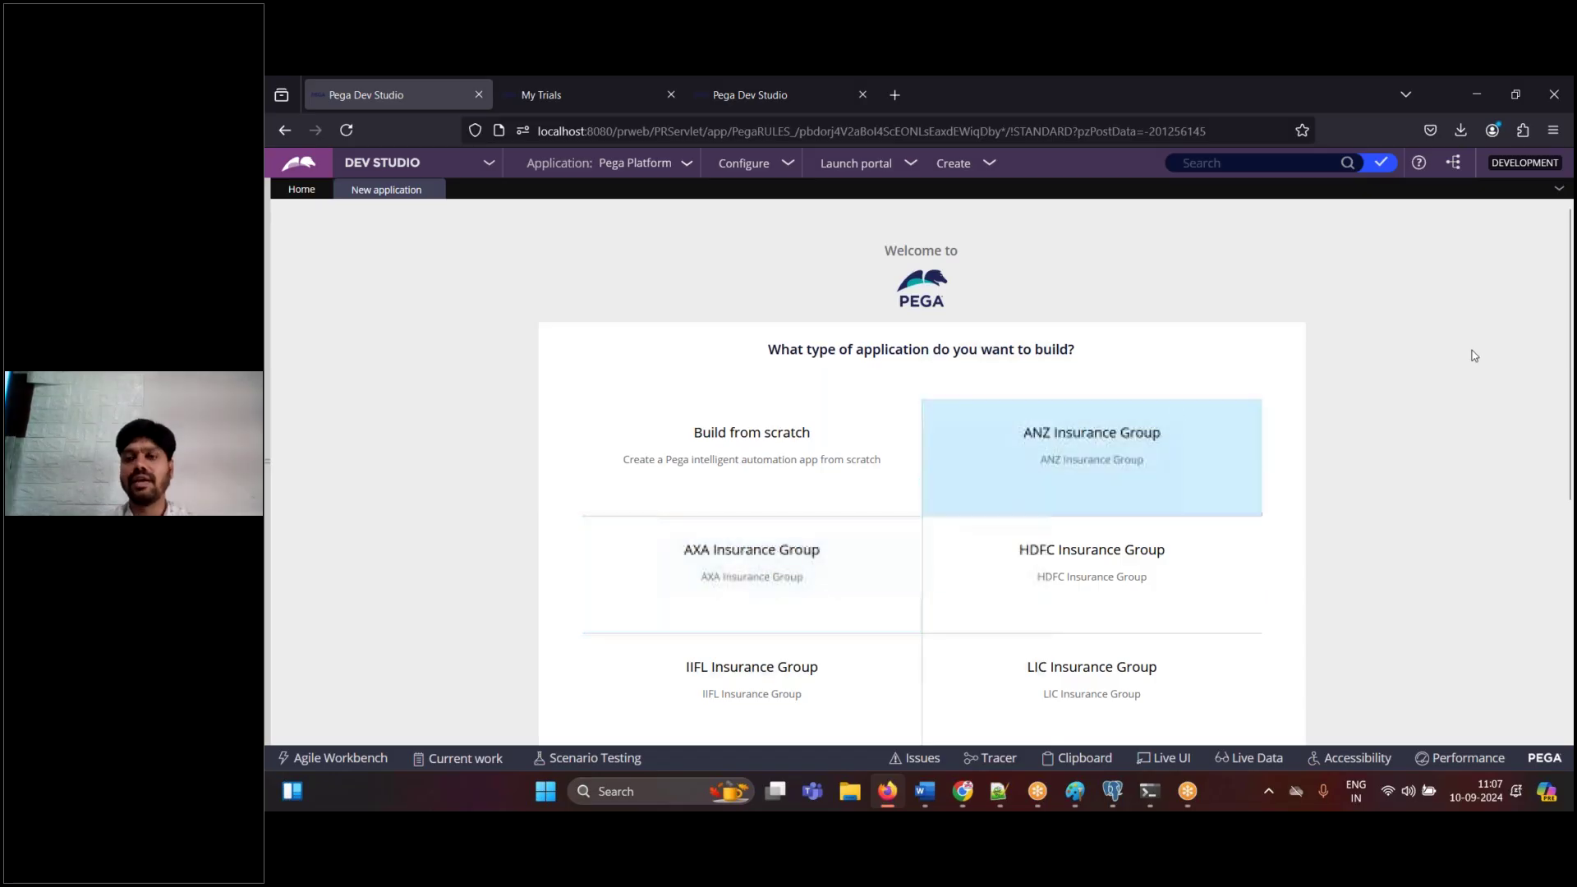
pyautogui.moveTo(1573, 336); pyautogui.dragTo(1572, 506)
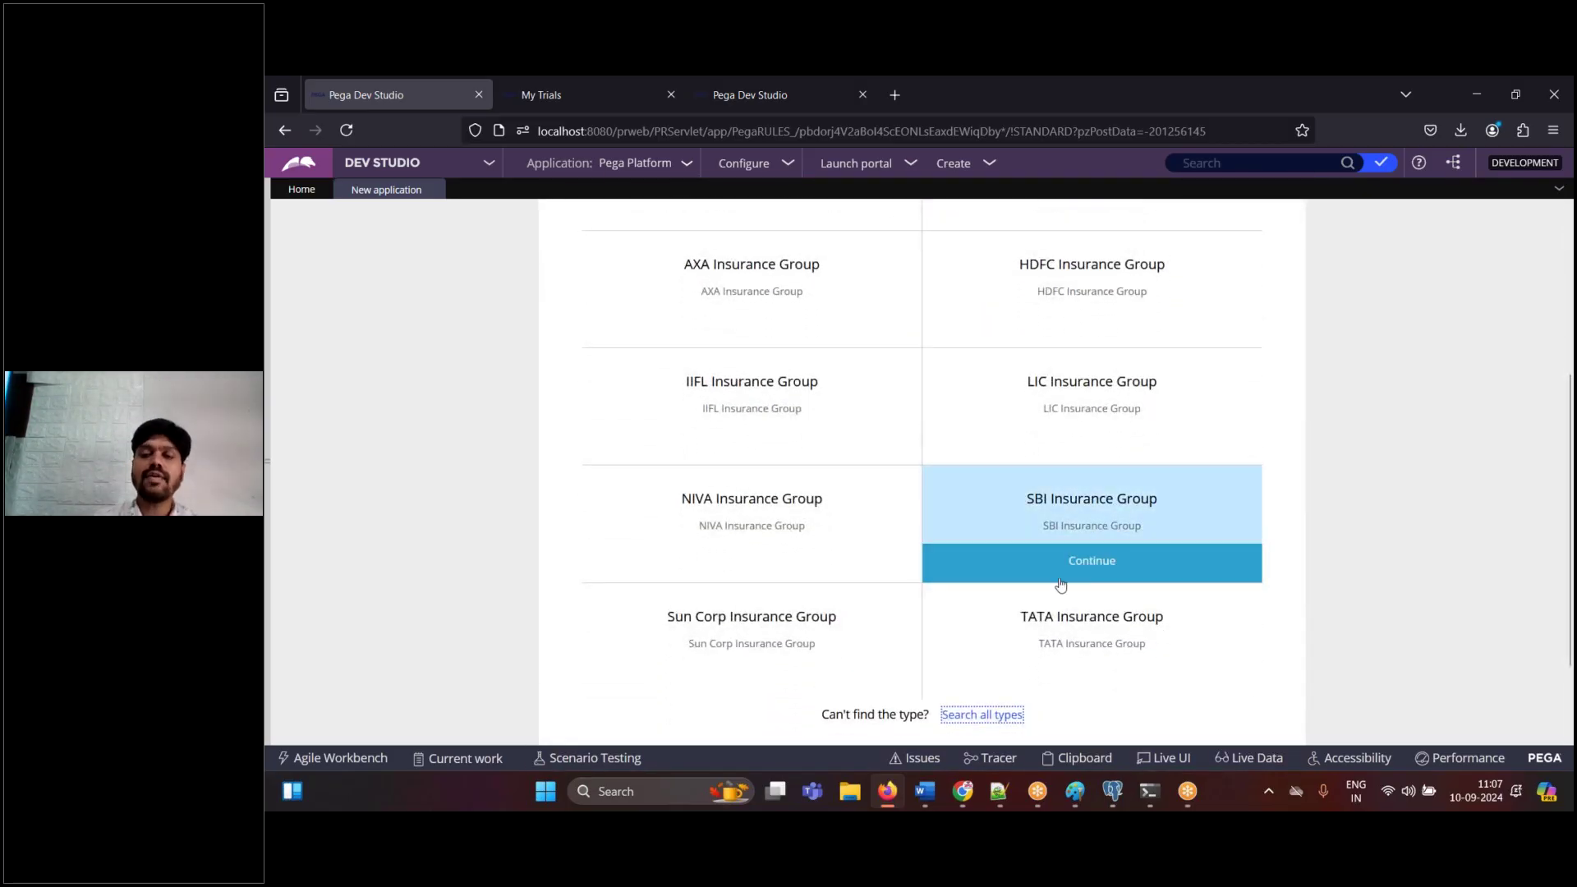
# - Paste the SBI Insurance Group card screenshot with the note 'Click on SBI Insurance Group' and save
pyautogui.click(924, 791)
pyautogui.hotkey('ctrl', 'v')
pyautogui.press('Return')
pyautogui.write('Click on SBI')
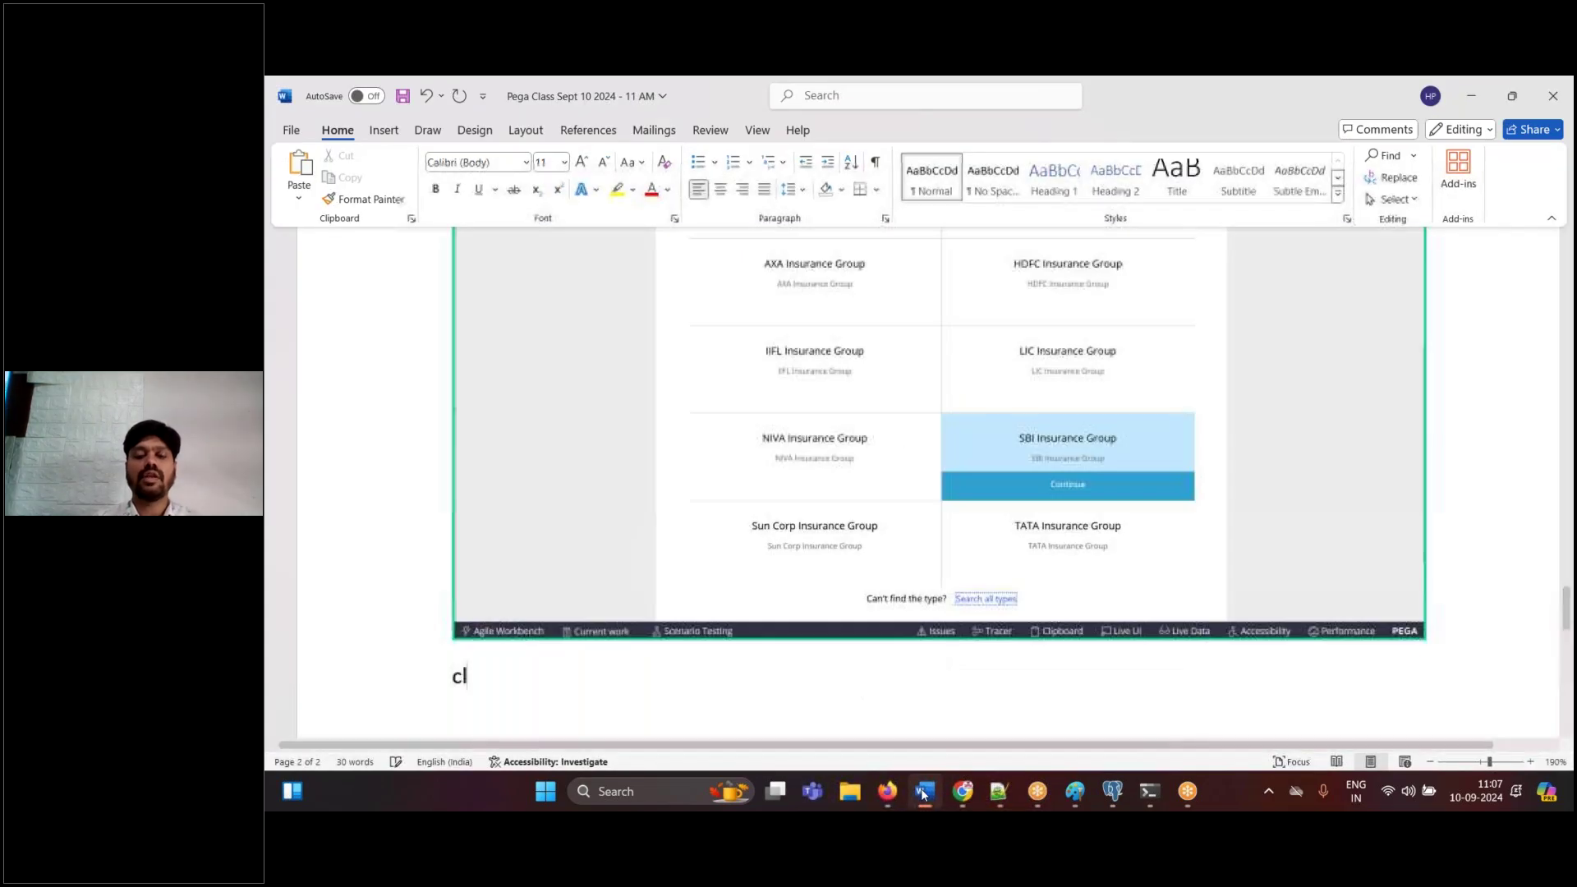
pyautogui.write(' I')
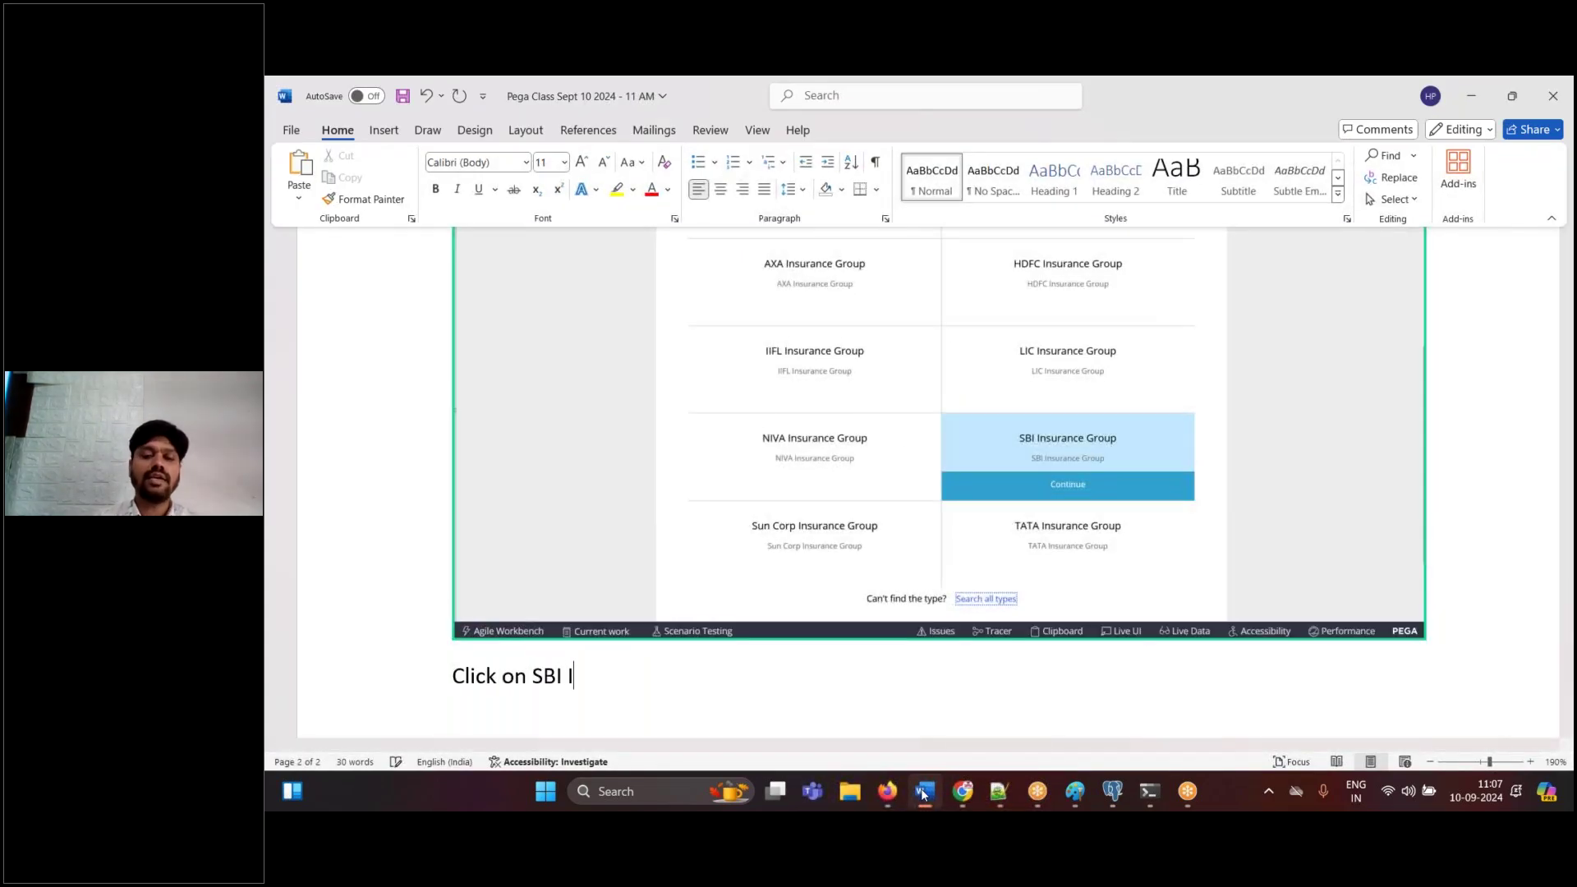
pyautogui.write('nsurance Group')
pyautogui.press('Return')
pyautogui.hotkey('ctrl', 's')
pyautogui.click(924, 792)
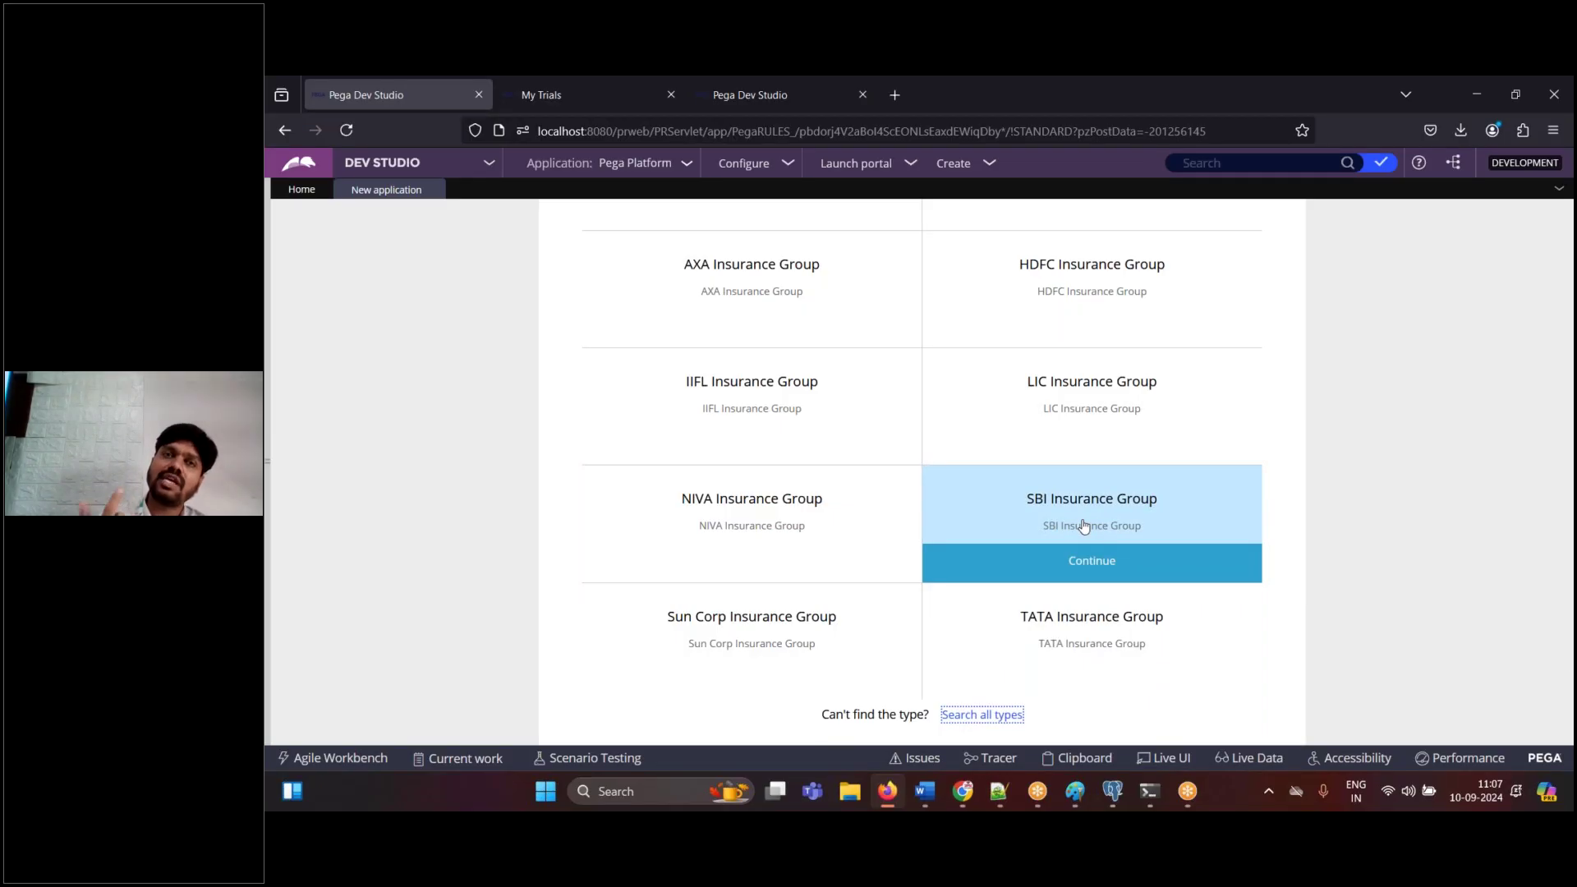
# - Pick SBI Insurance Group as the application type in the new application wizard
pyautogui.moveTo(1075, 411)
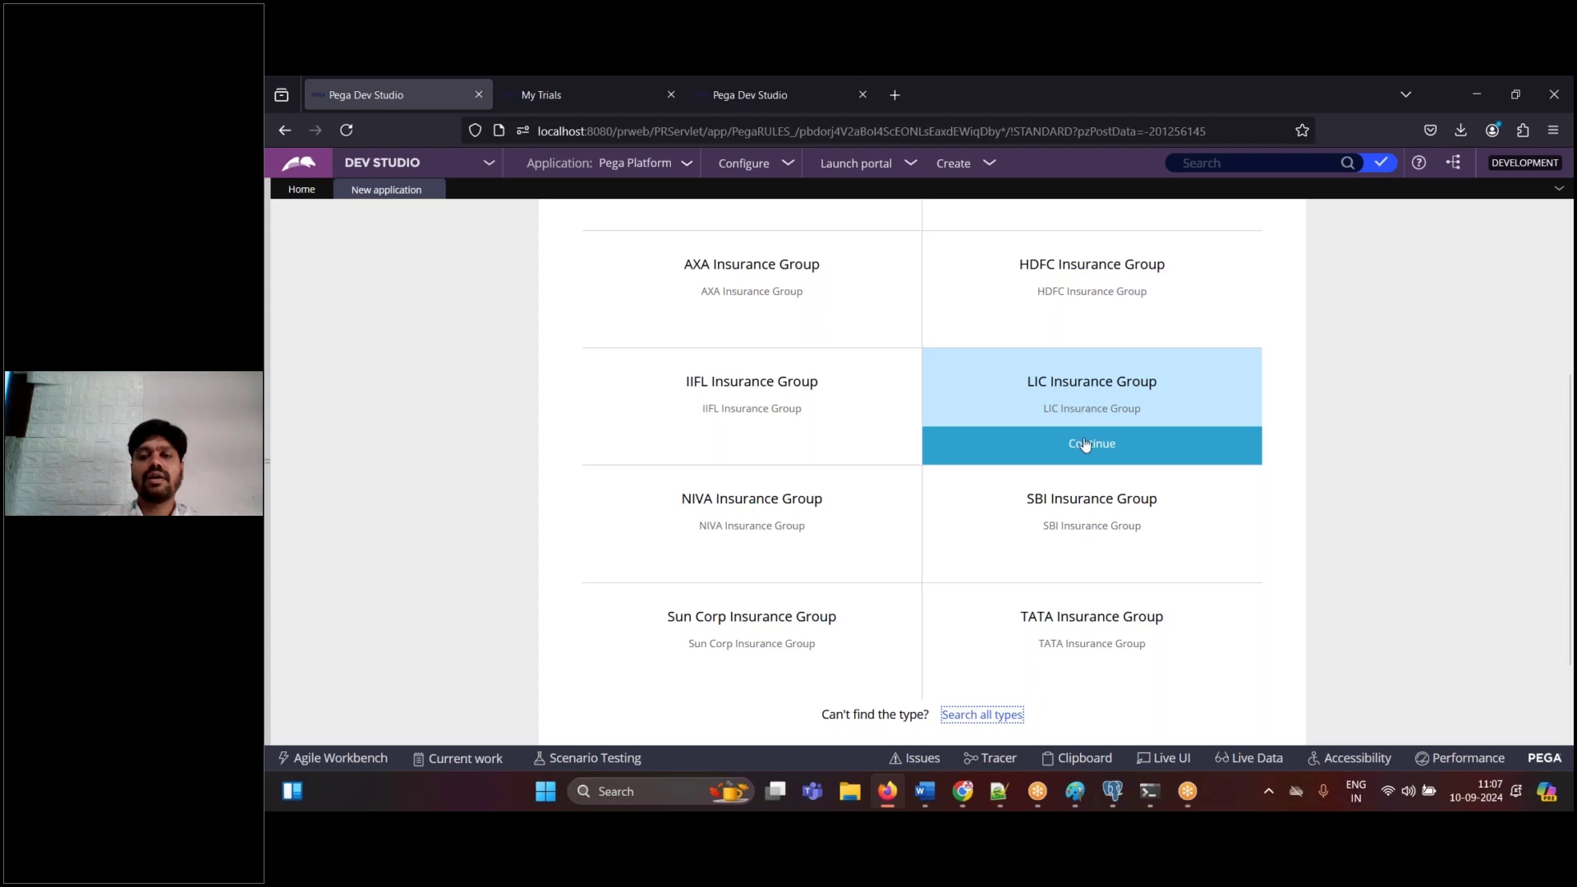
pyautogui.moveTo(1081, 503)
pyautogui.click(1092, 560)
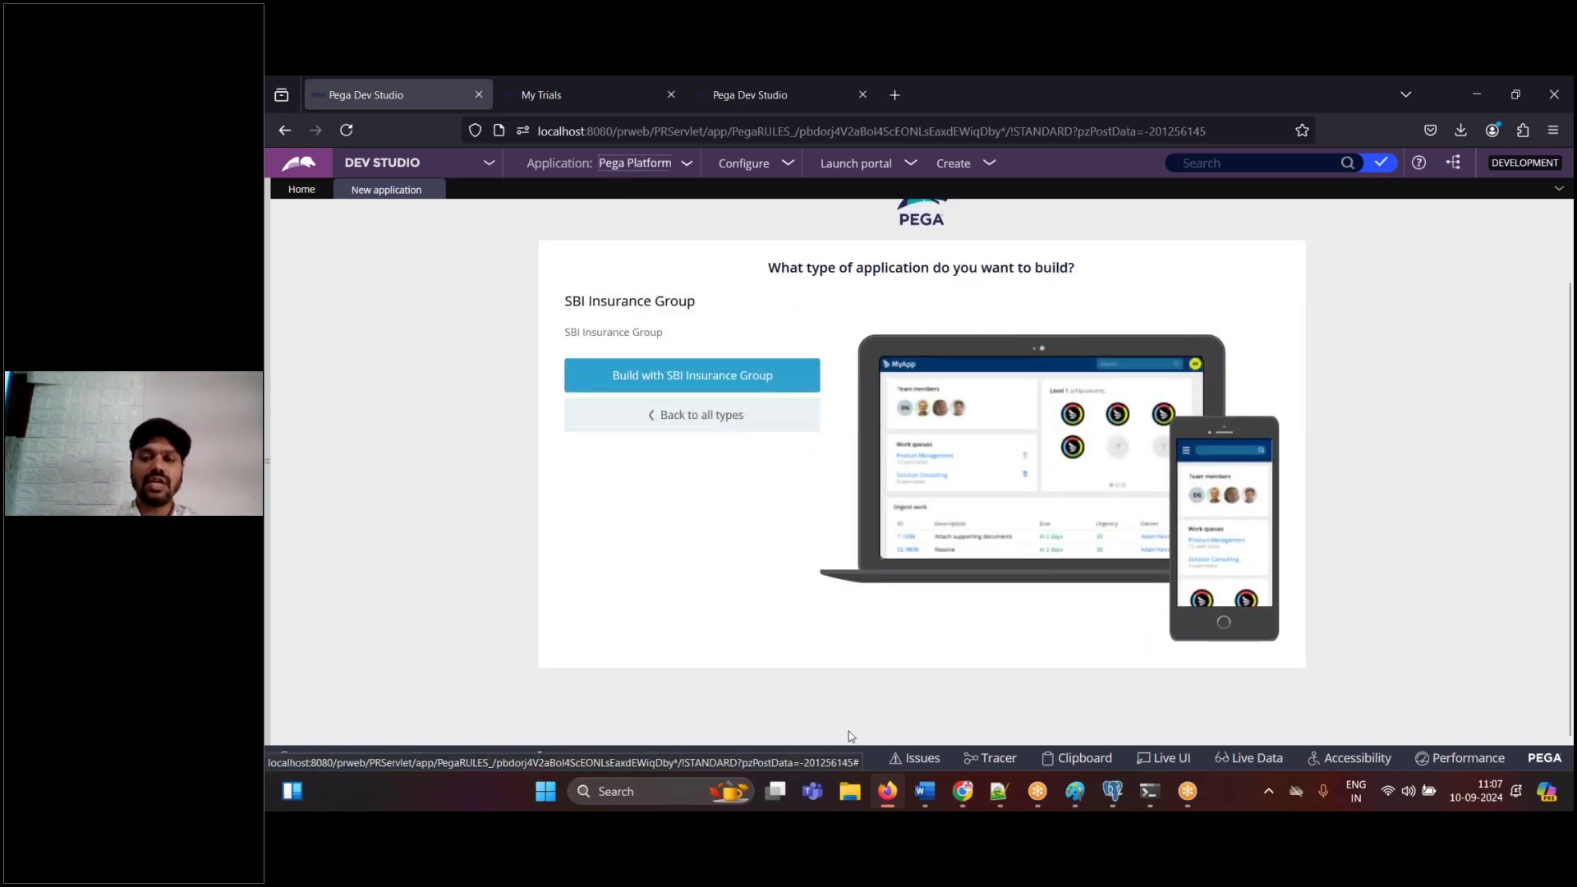
pyautogui.click(925, 791)
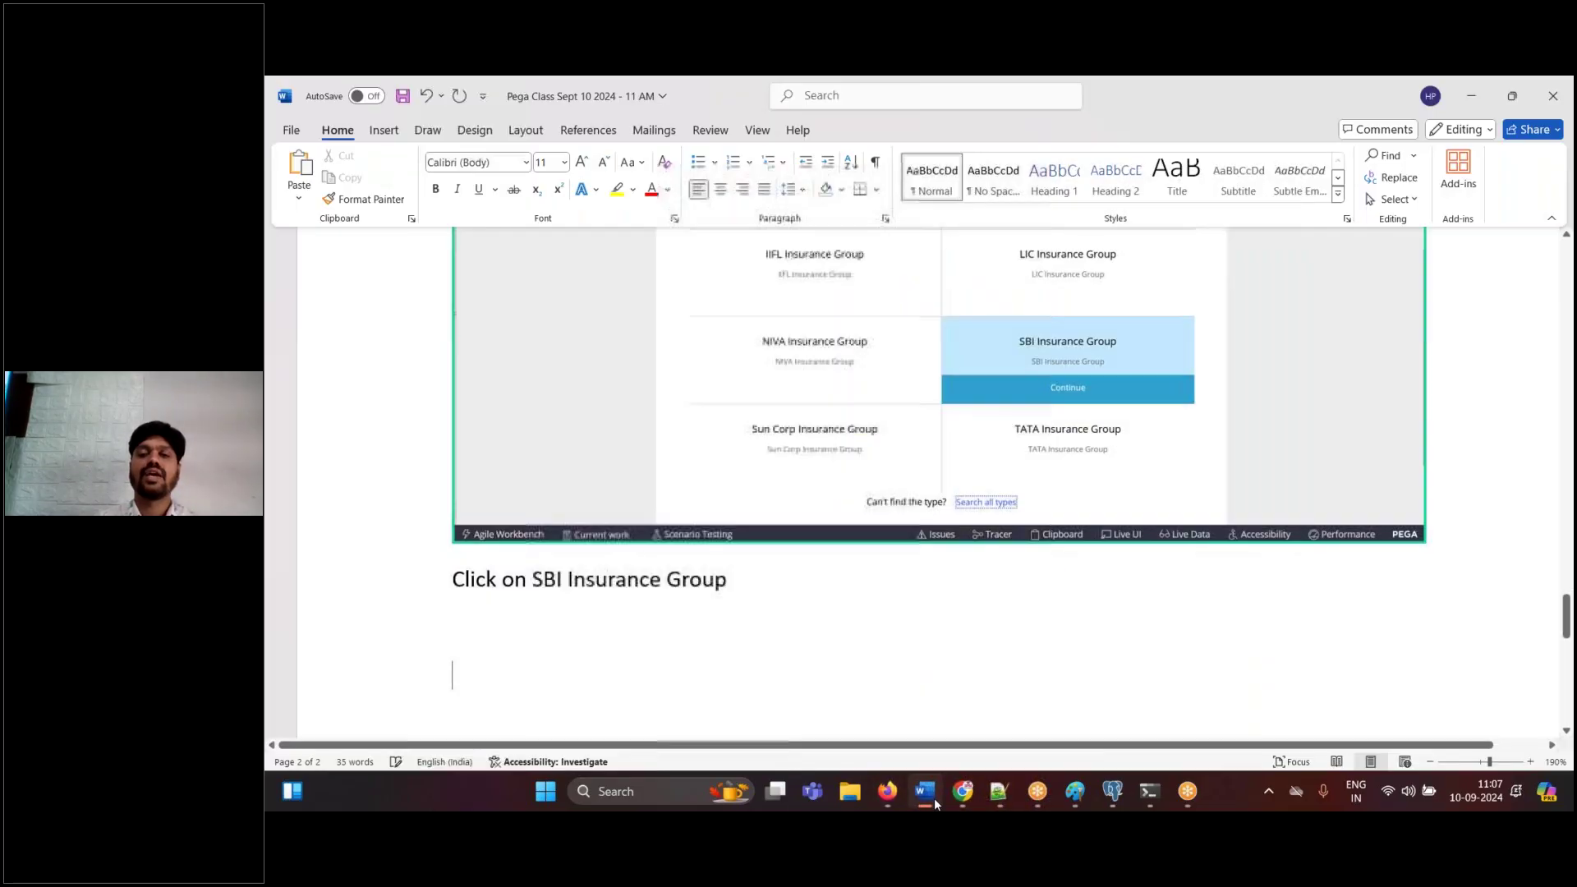
# - Paste the build-page screenshot and add the note 'Click on Build with SBI Insurance Group'
pyautogui.hotkey('ctrl', 'v')
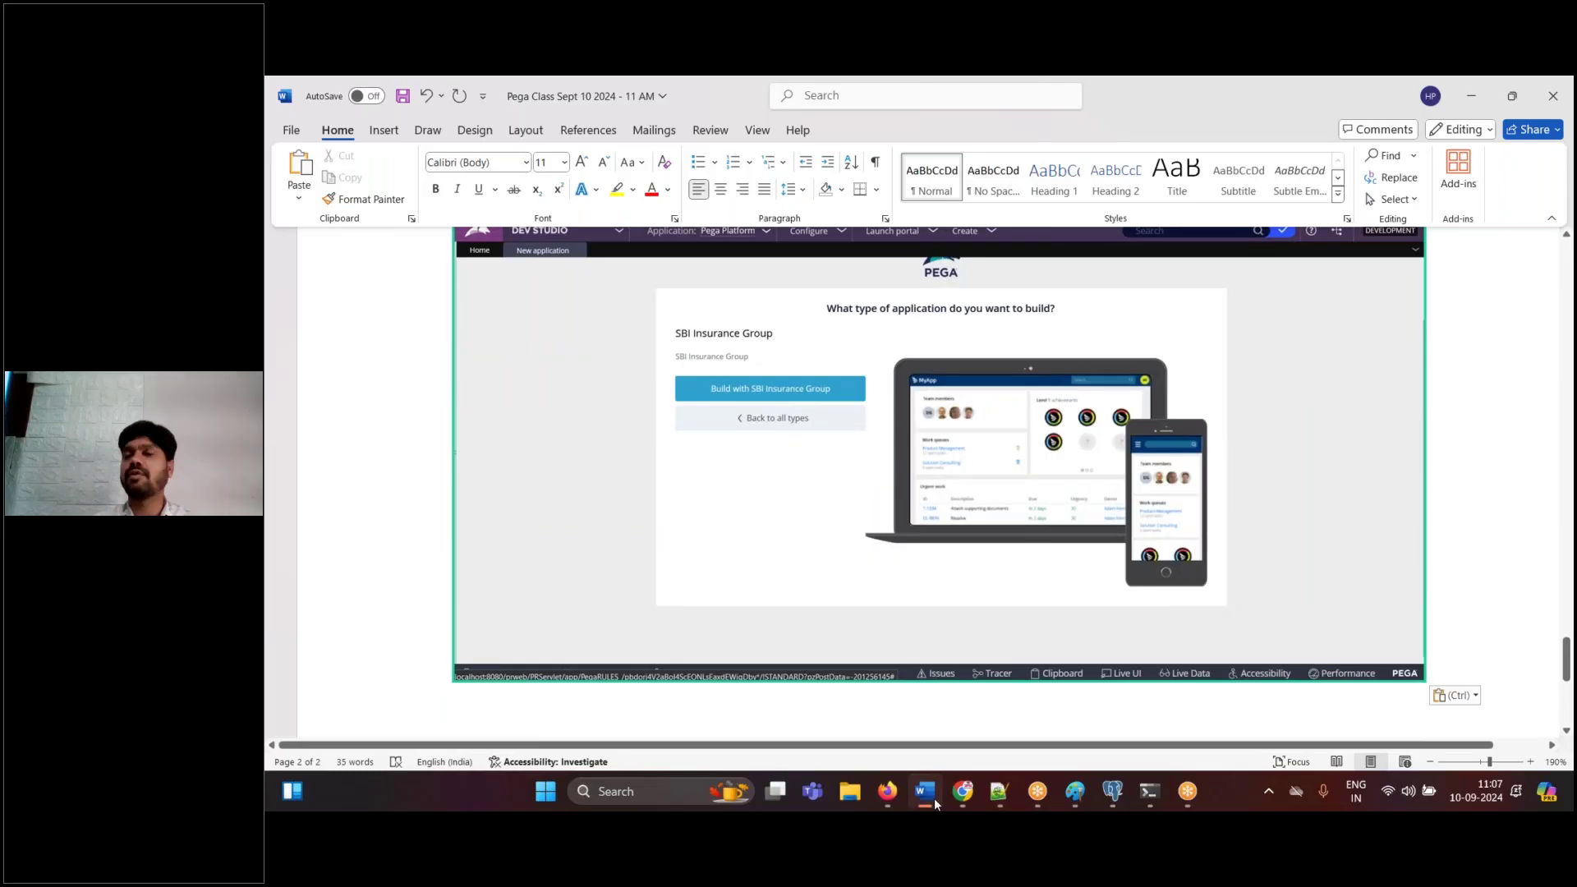
pyautogui.click(934, 797)
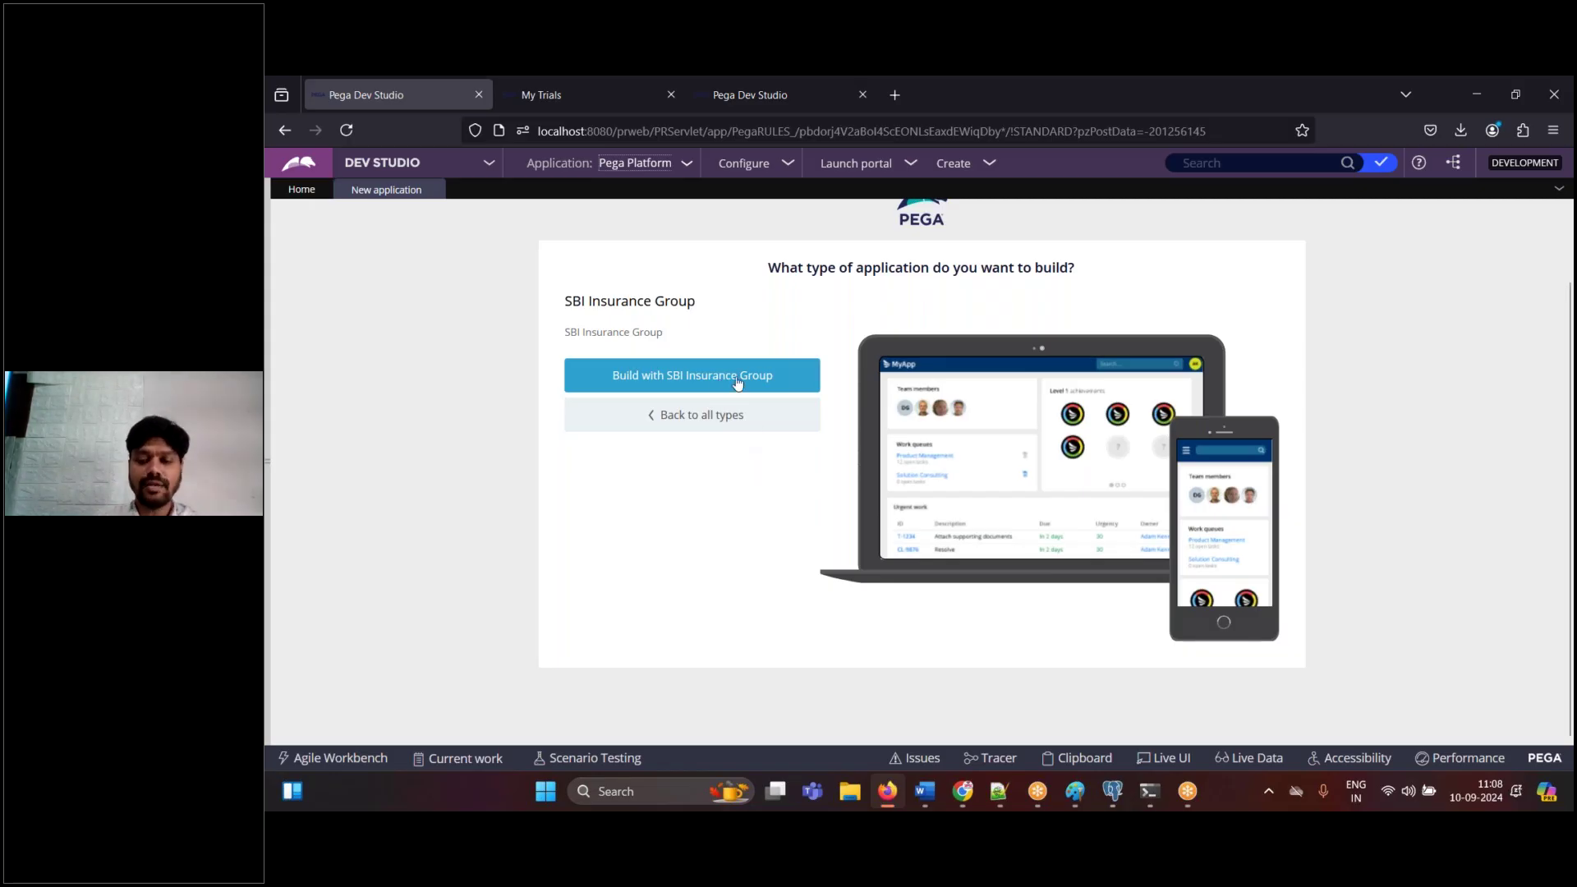
pyautogui.click(925, 792)
pyautogui.write('Clic')
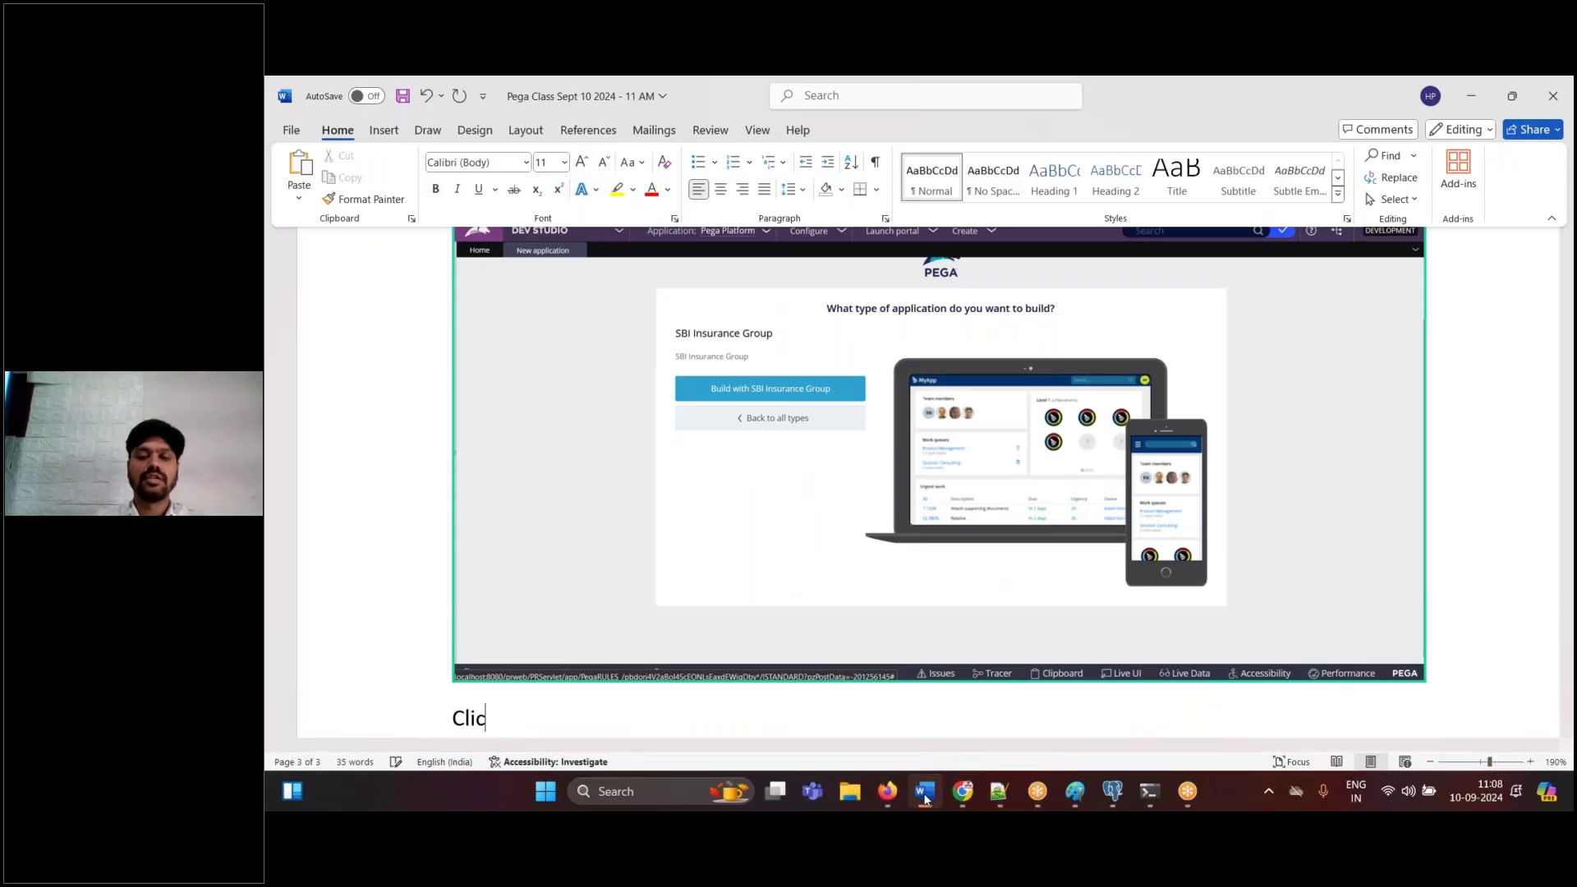
pyautogui.write('k on Build ')
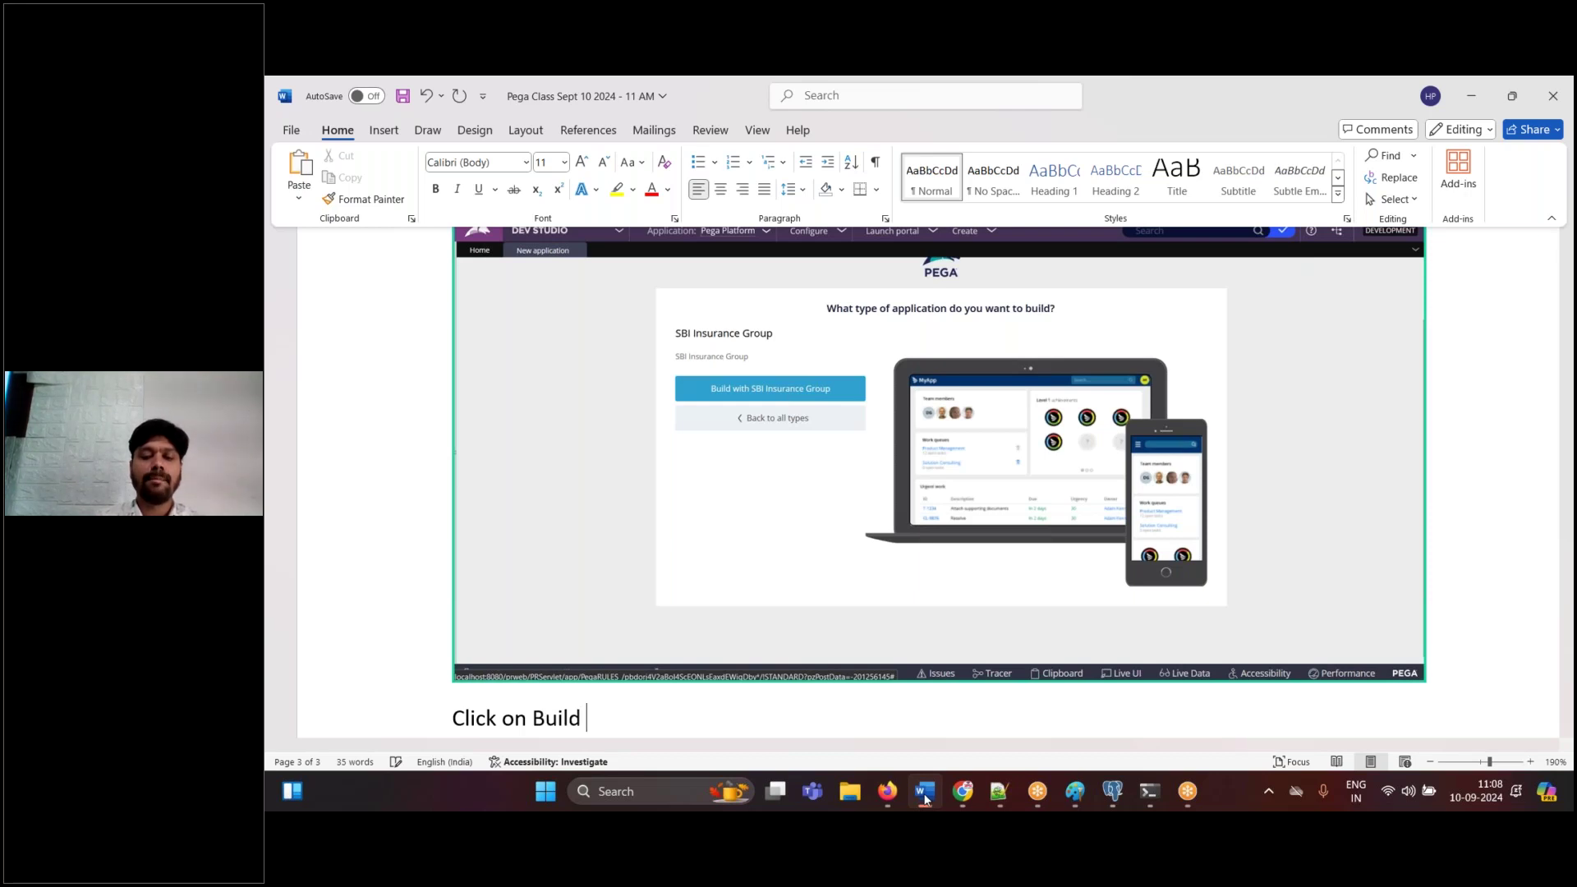
pyautogui.write('with SBI Insr')
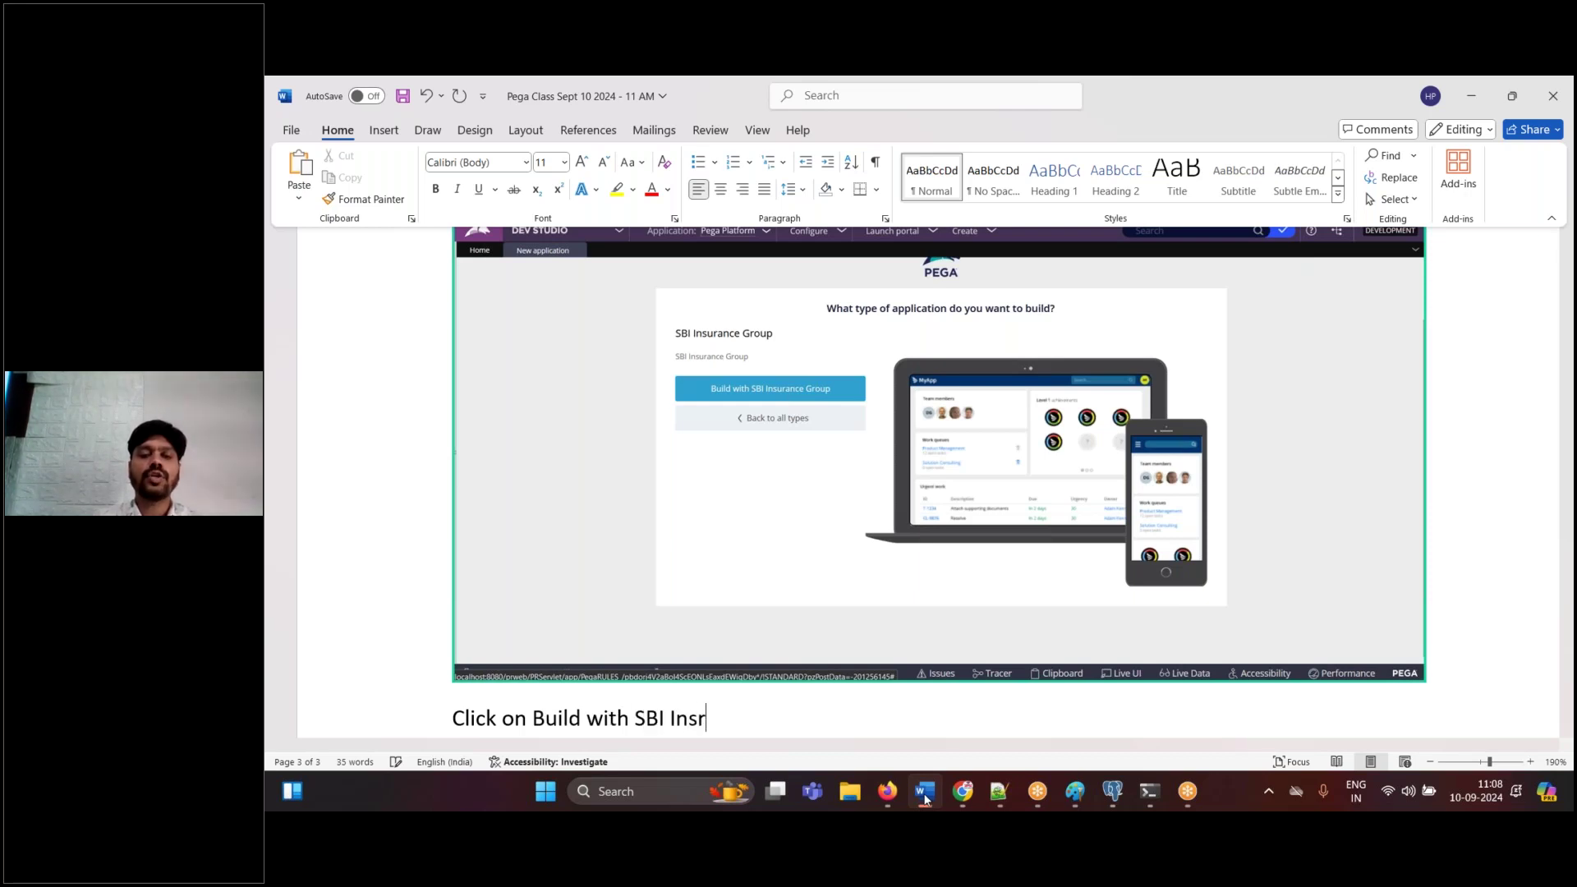
pyautogui.press('BackSpace')
pyautogui.write('ur')
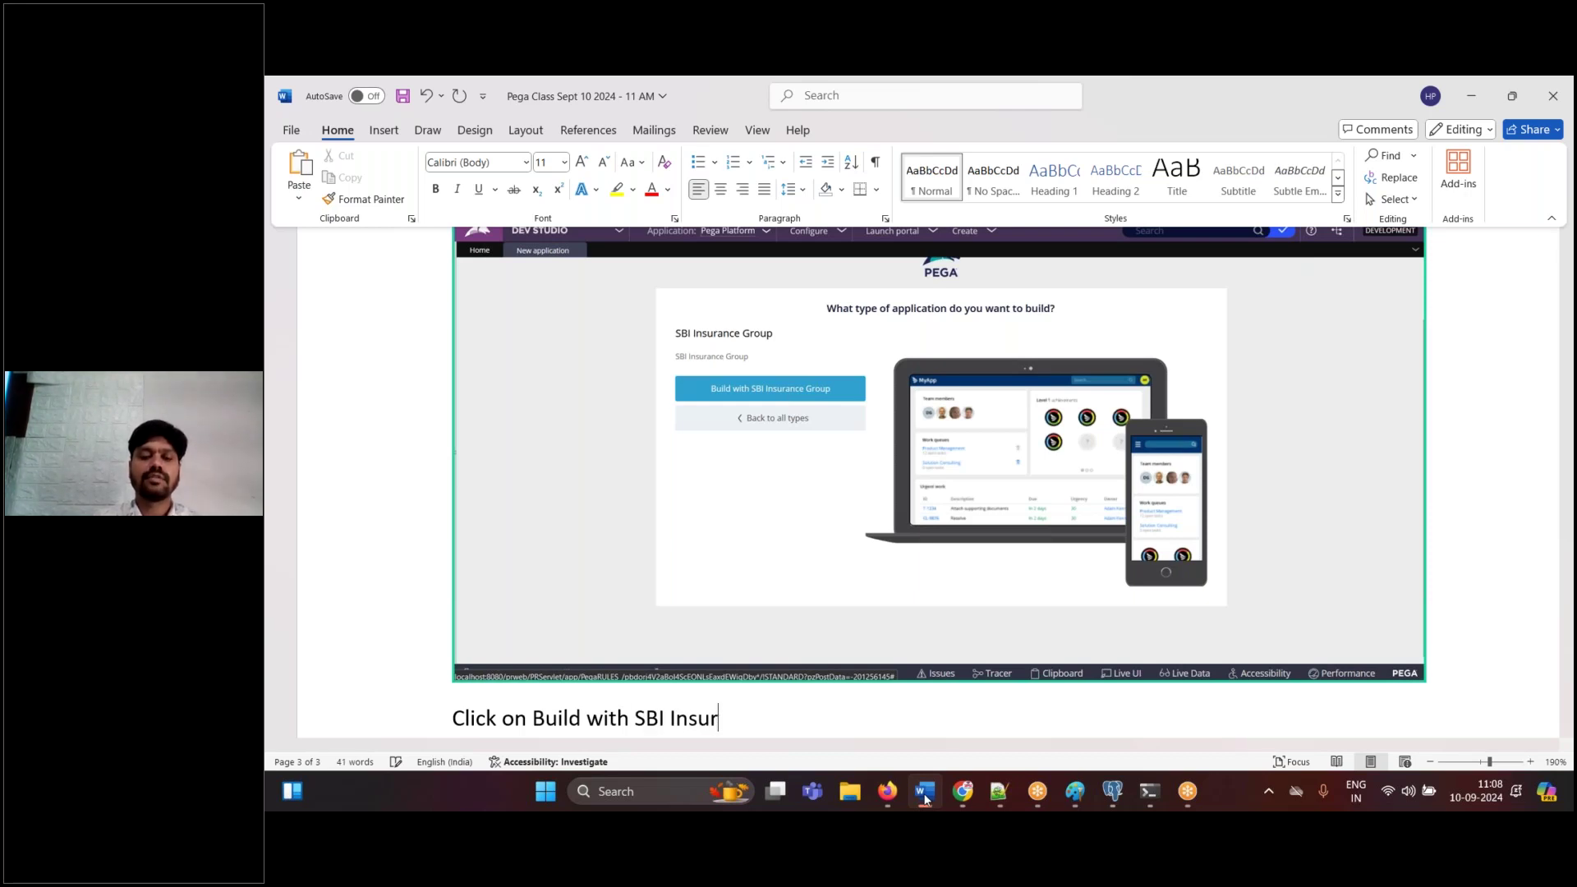
pyautogui.write('ance Group')
pyautogui.press('Return')
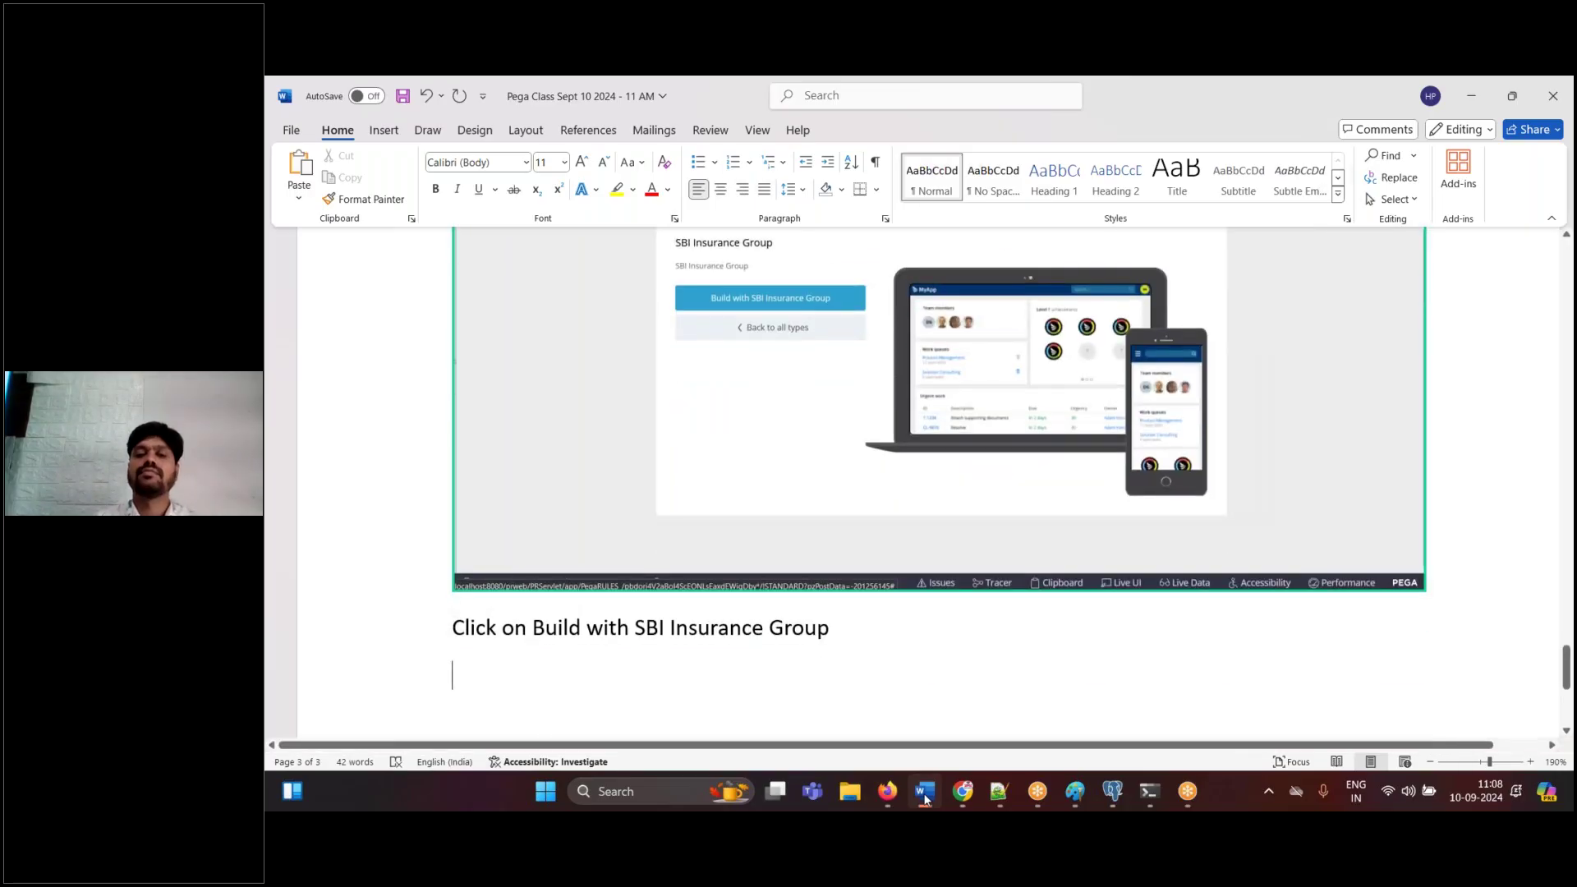
pyautogui.click(925, 794)
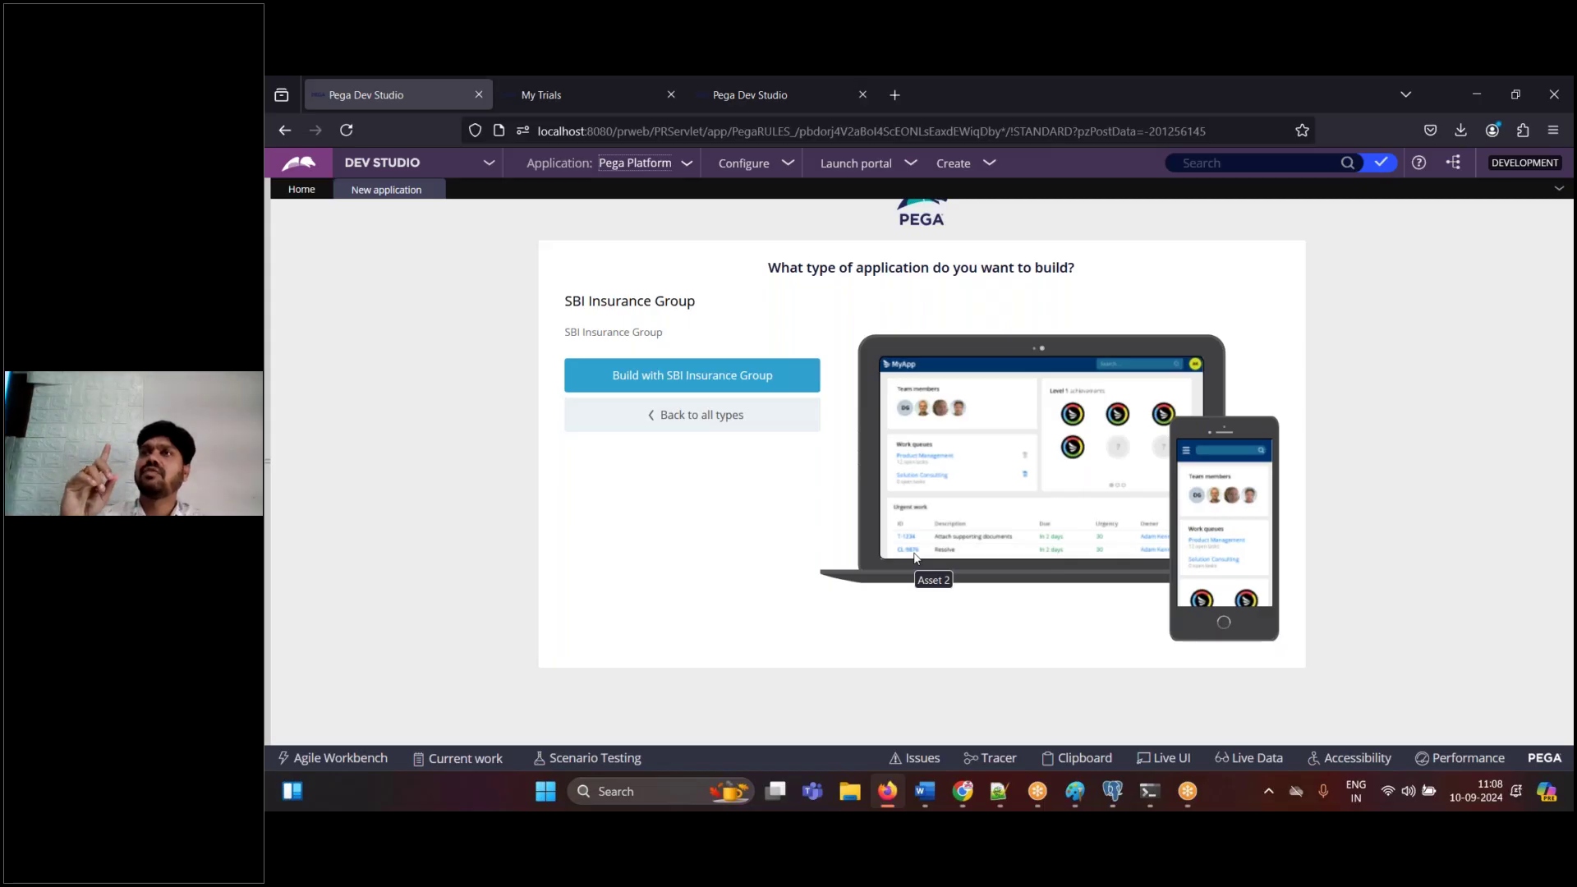
# - Build the application with SBI Insurance Group, reaching the case-type cloning step
pyautogui.click(887, 791)
pyautogui.click(887, 792)
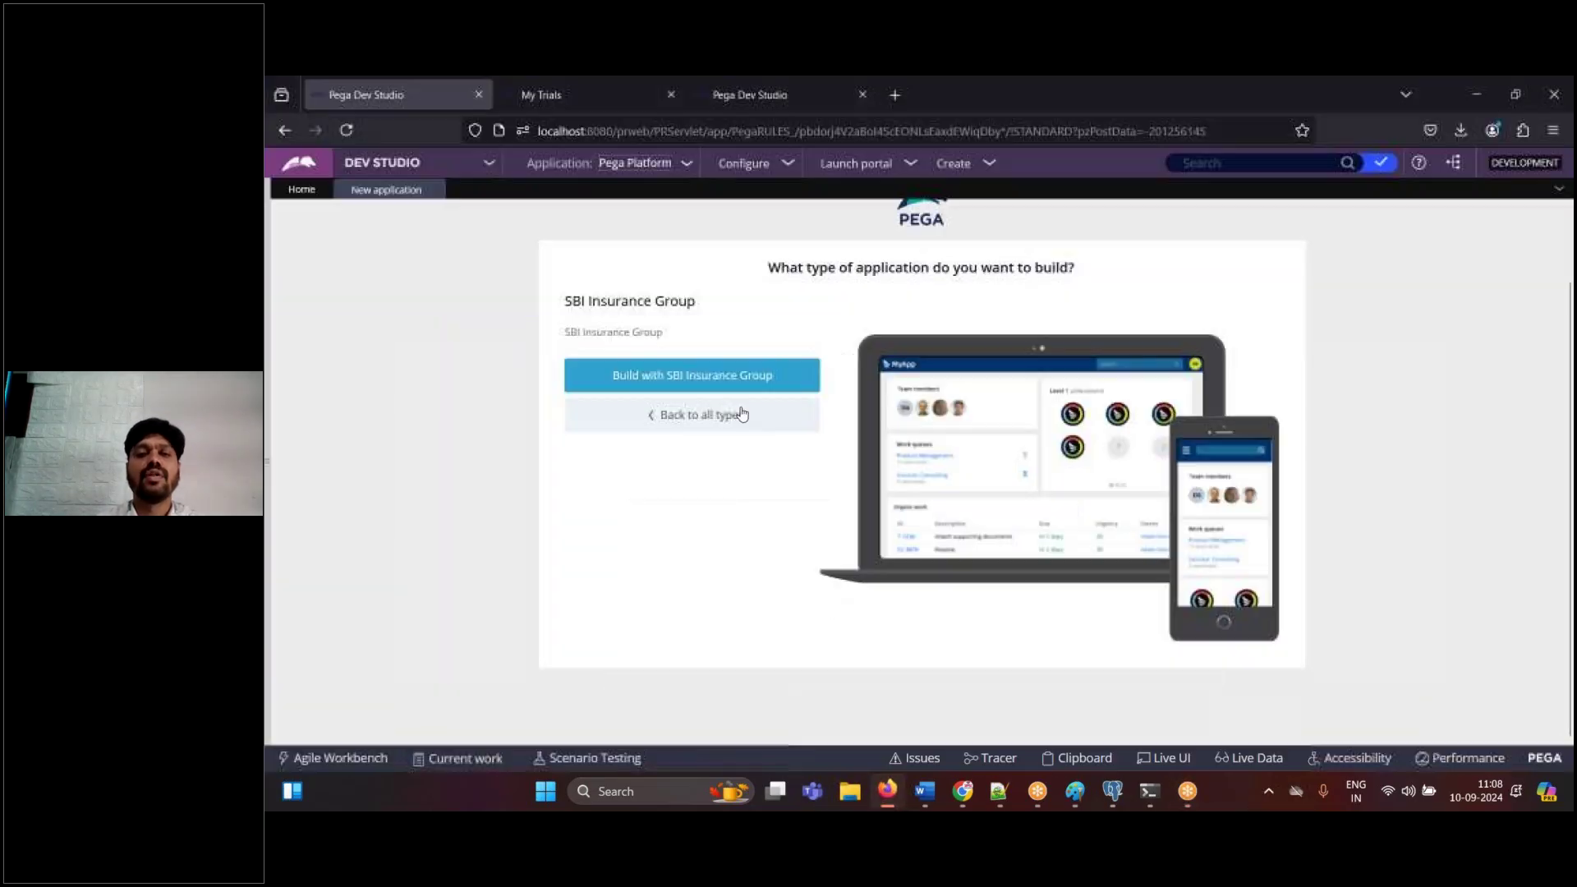
pyautogui.click(703, 387)
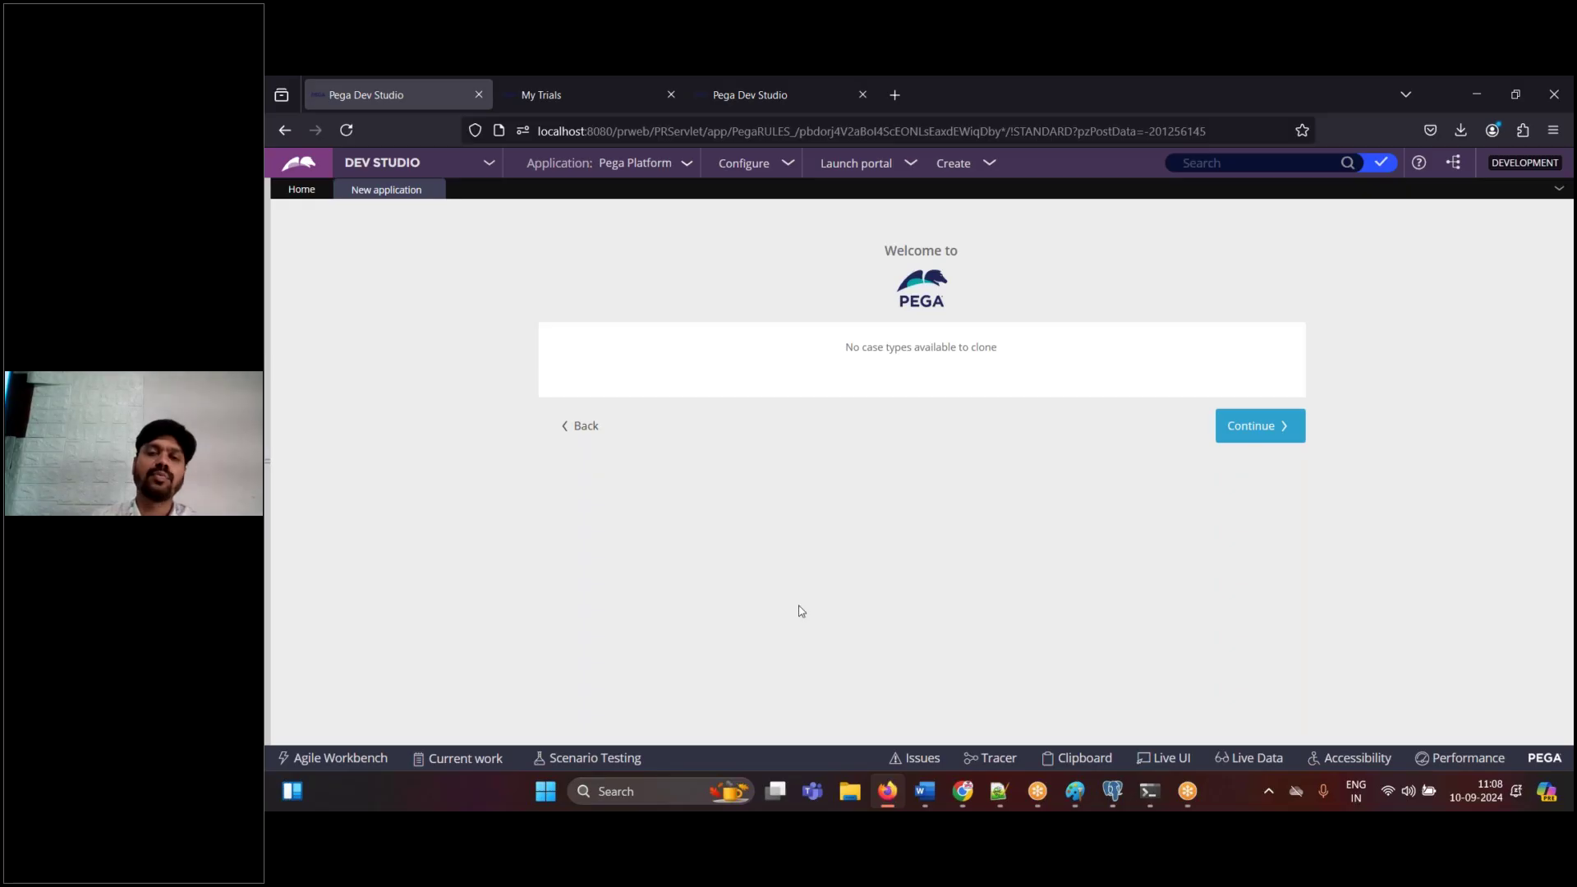
pyautogui.click(933, 791)
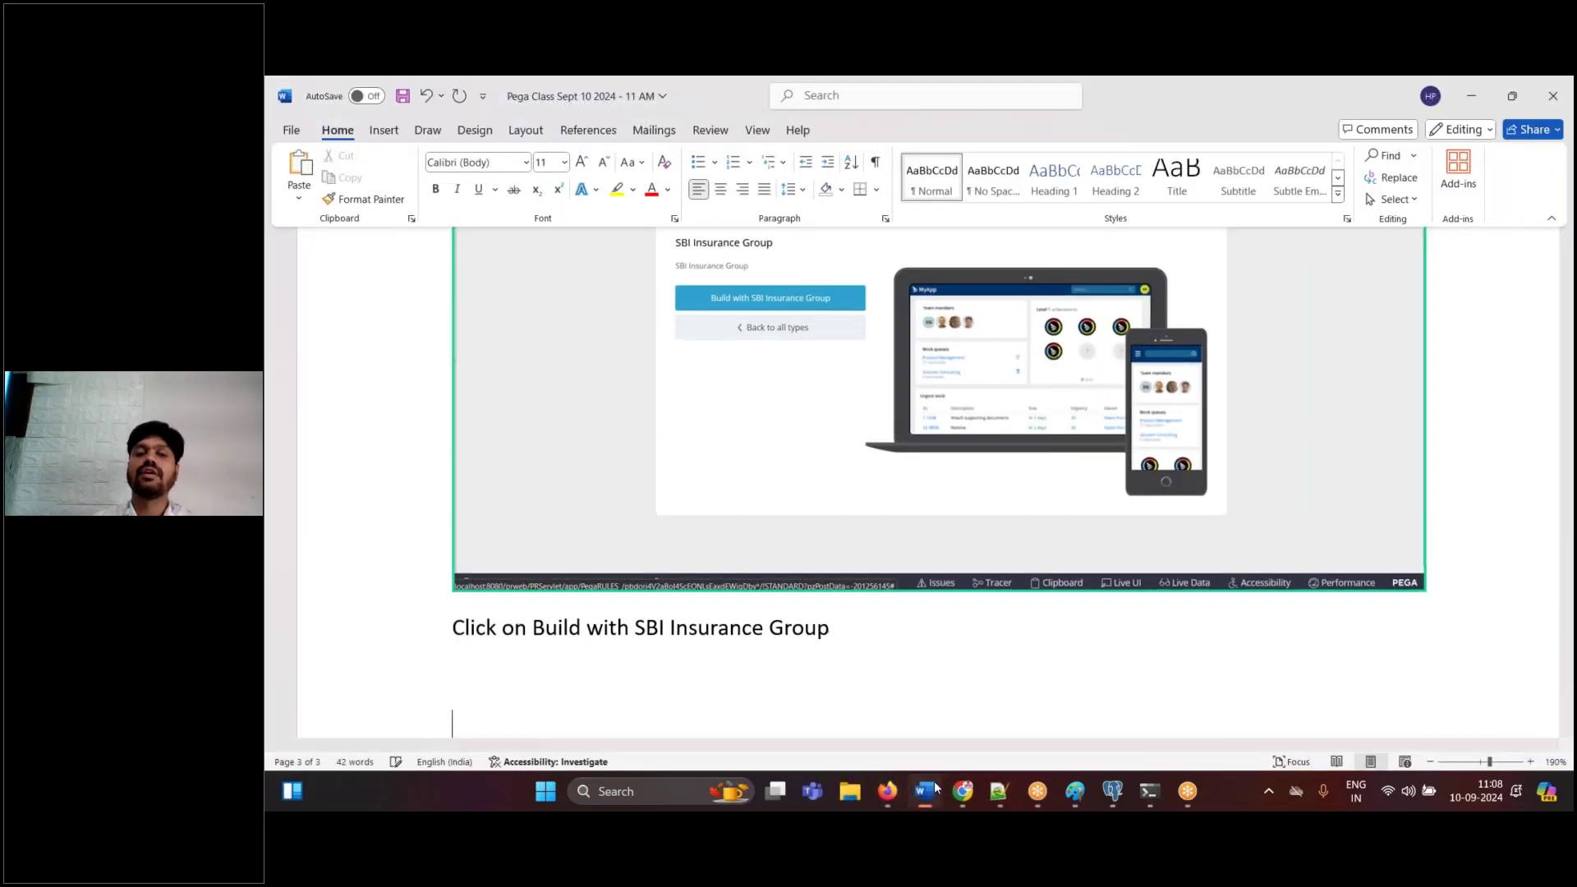
# - Paste the 'no case types available to clone' screenshot into the Word notes
pyautogui.hotkey('ctrl', 'v')
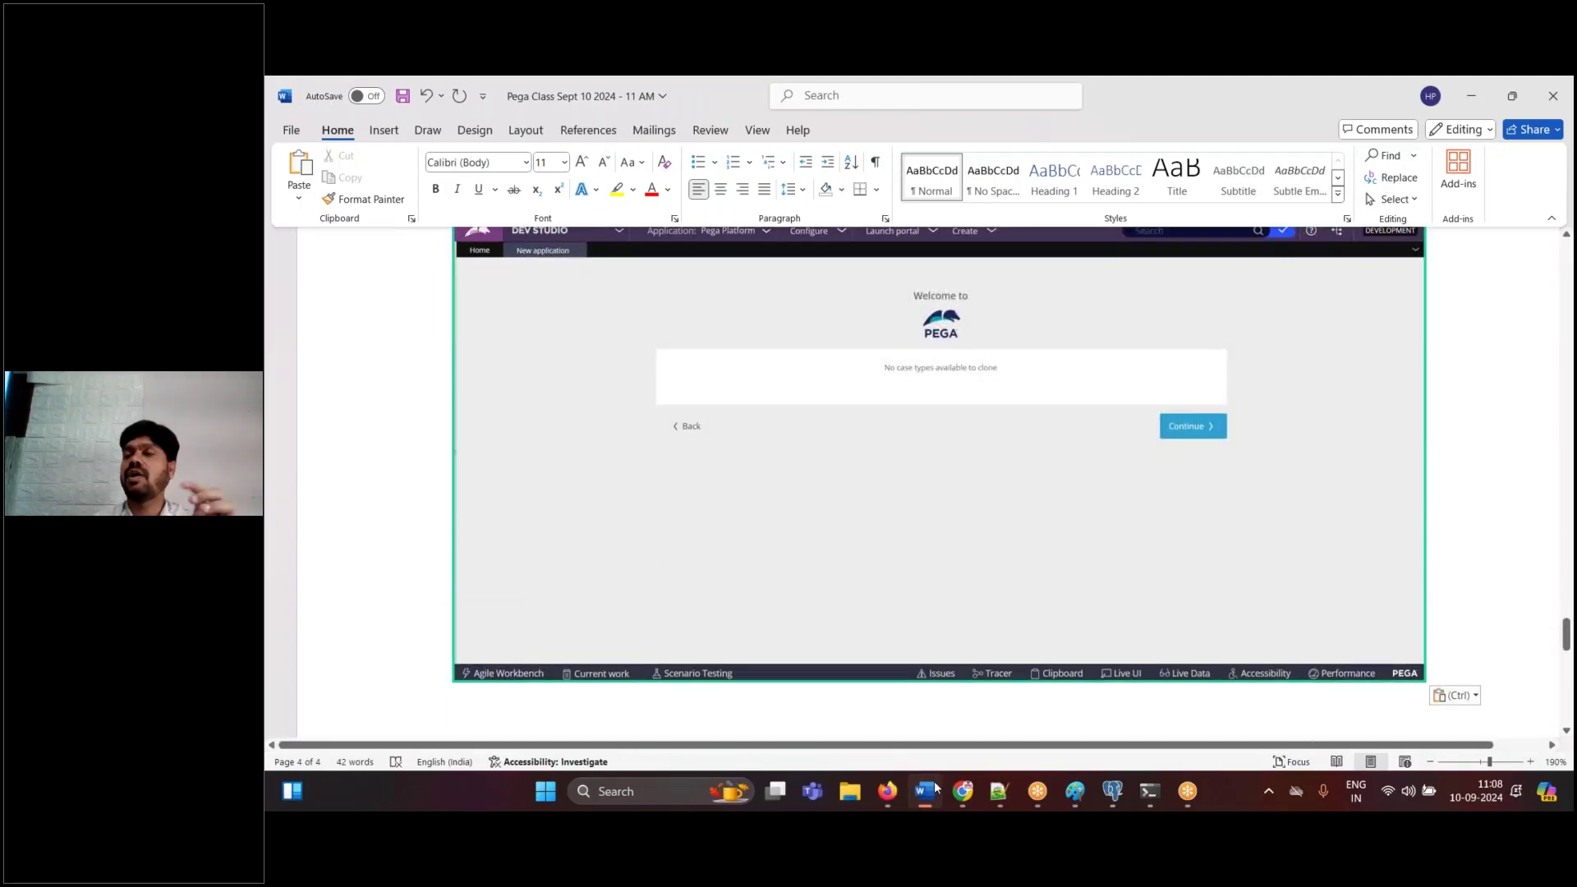
pyautogui.click(934, 788)
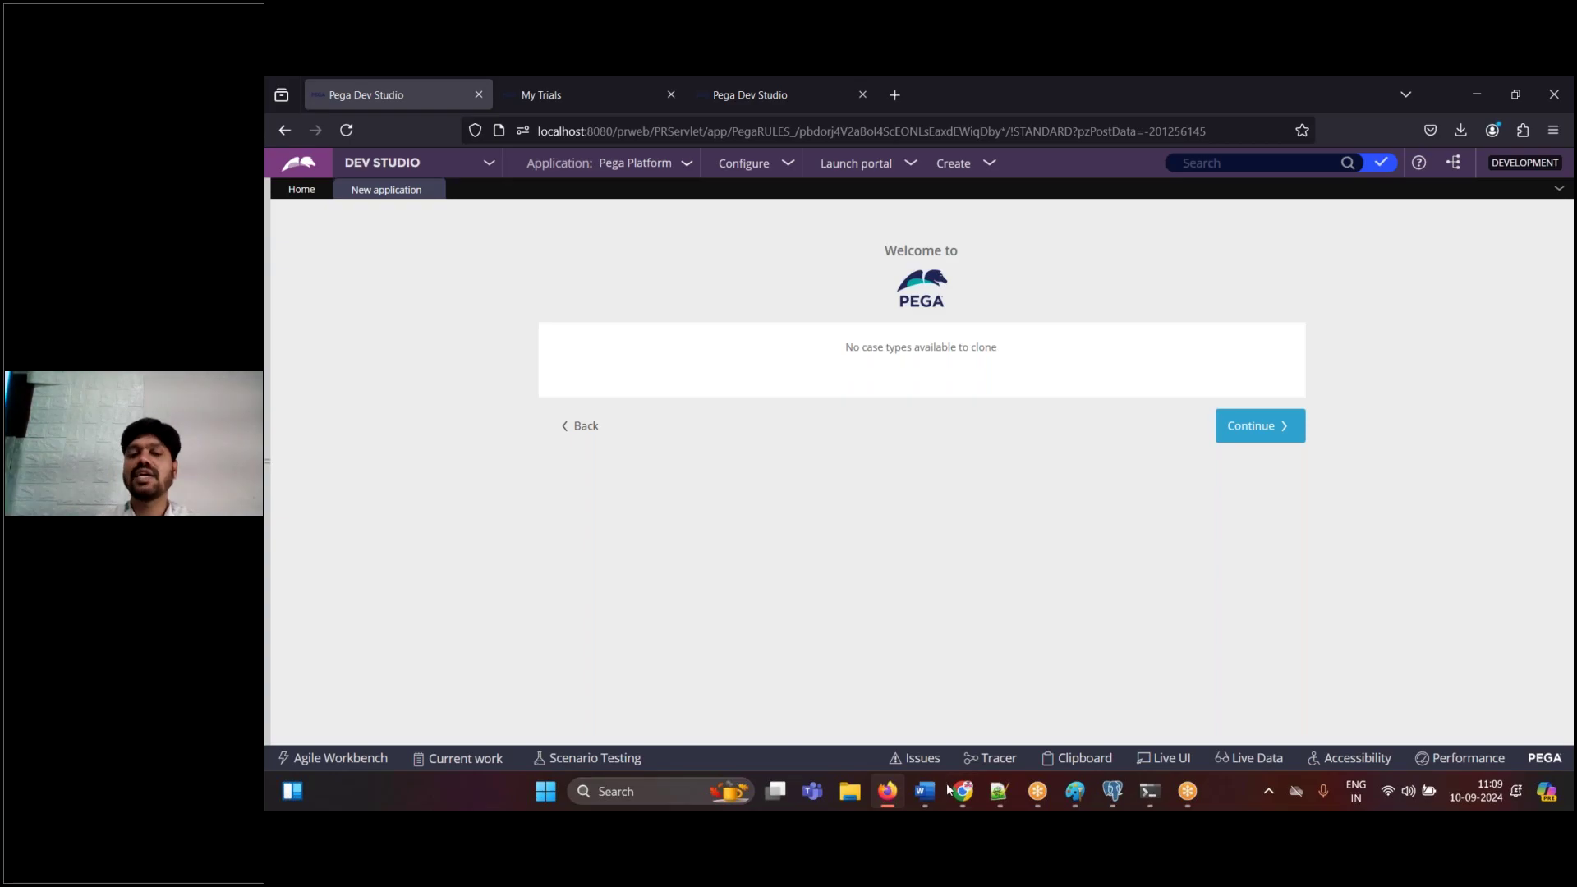
# - Note 'Continue' in Word and continue past the case types step to the data types screen
pyautogui.click(927, 796)
pyautogui.write('Continue')
pyautogui.press('Return')
pyautogui.click(927, 795)
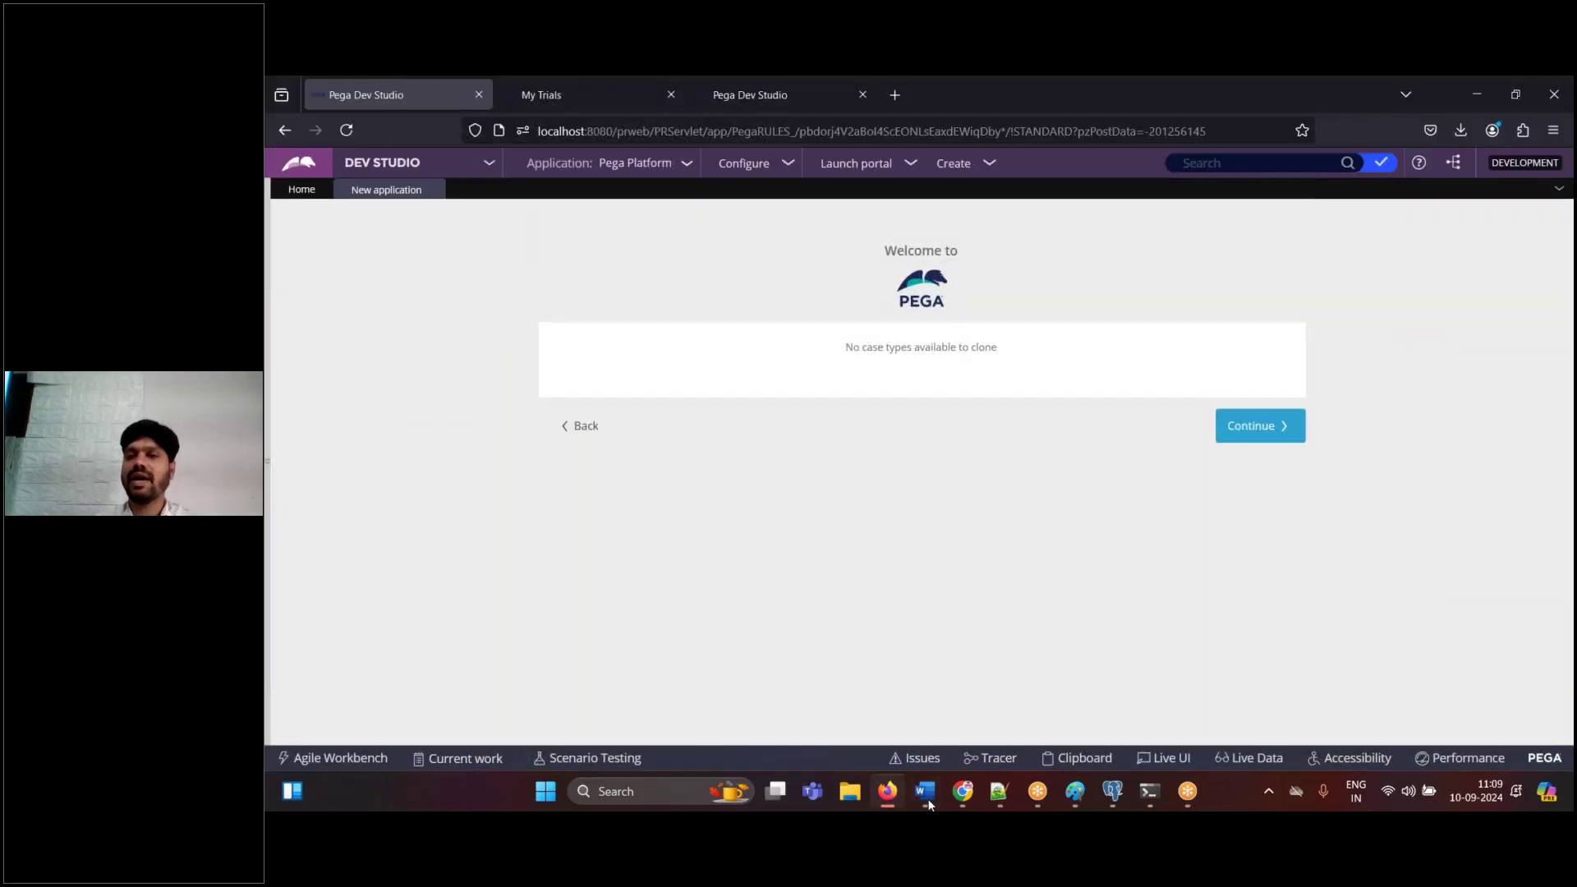
pyautogui.click(1262, 428)
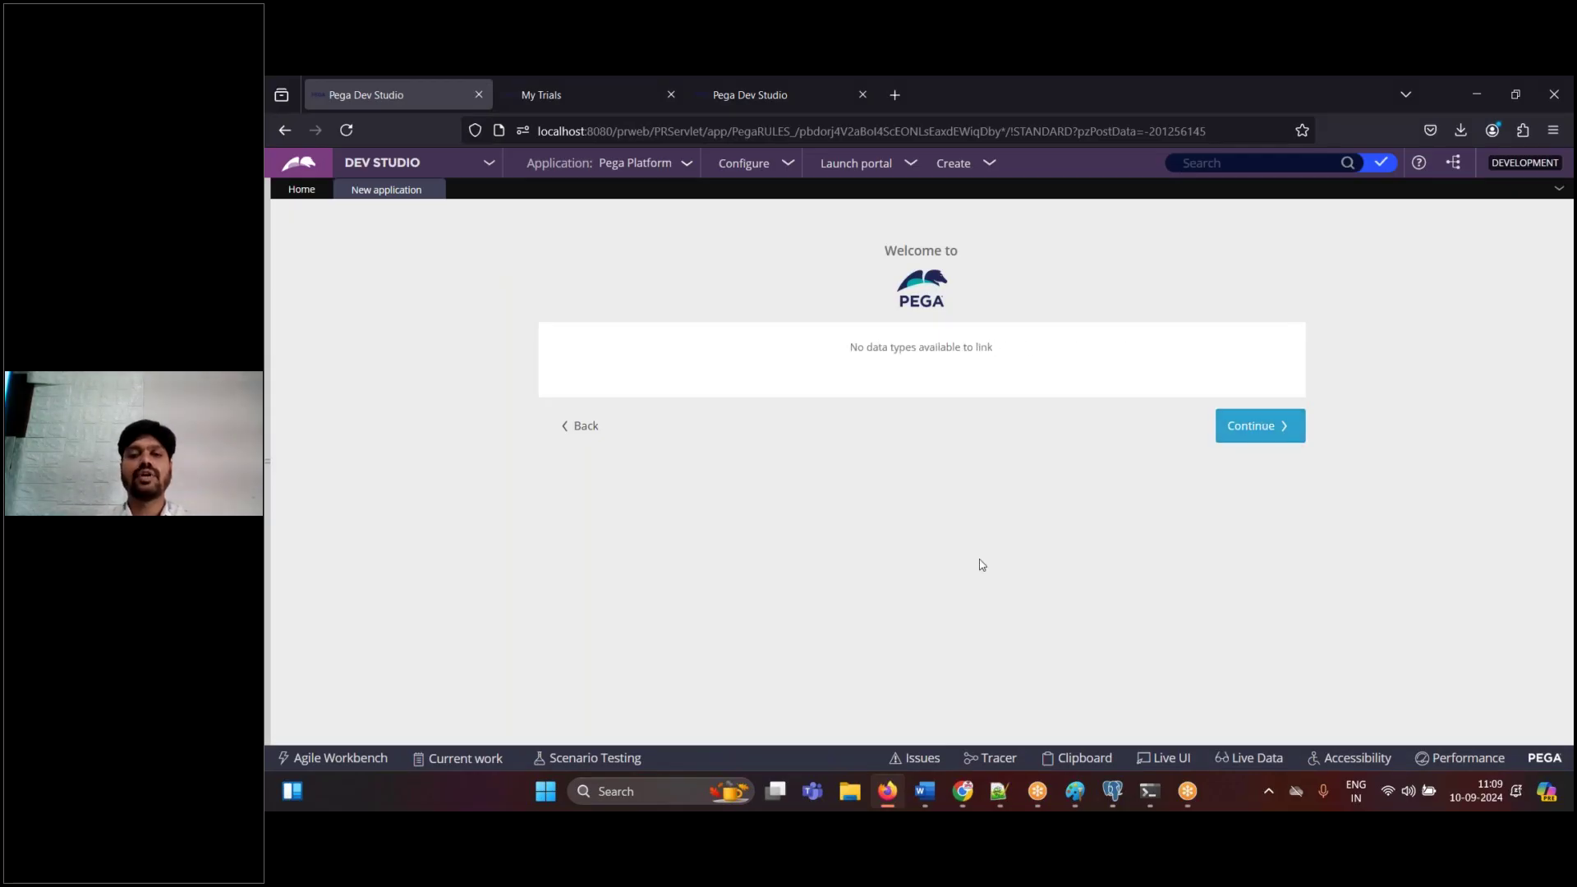
pyautogui.click(925, 792)
# - Paste the data types screenshot into the notes with the note 'continue'
pyautogui.hotkey('ctrl', 'v')
pyautogui.write('continue')
pyautogui.press('Return')
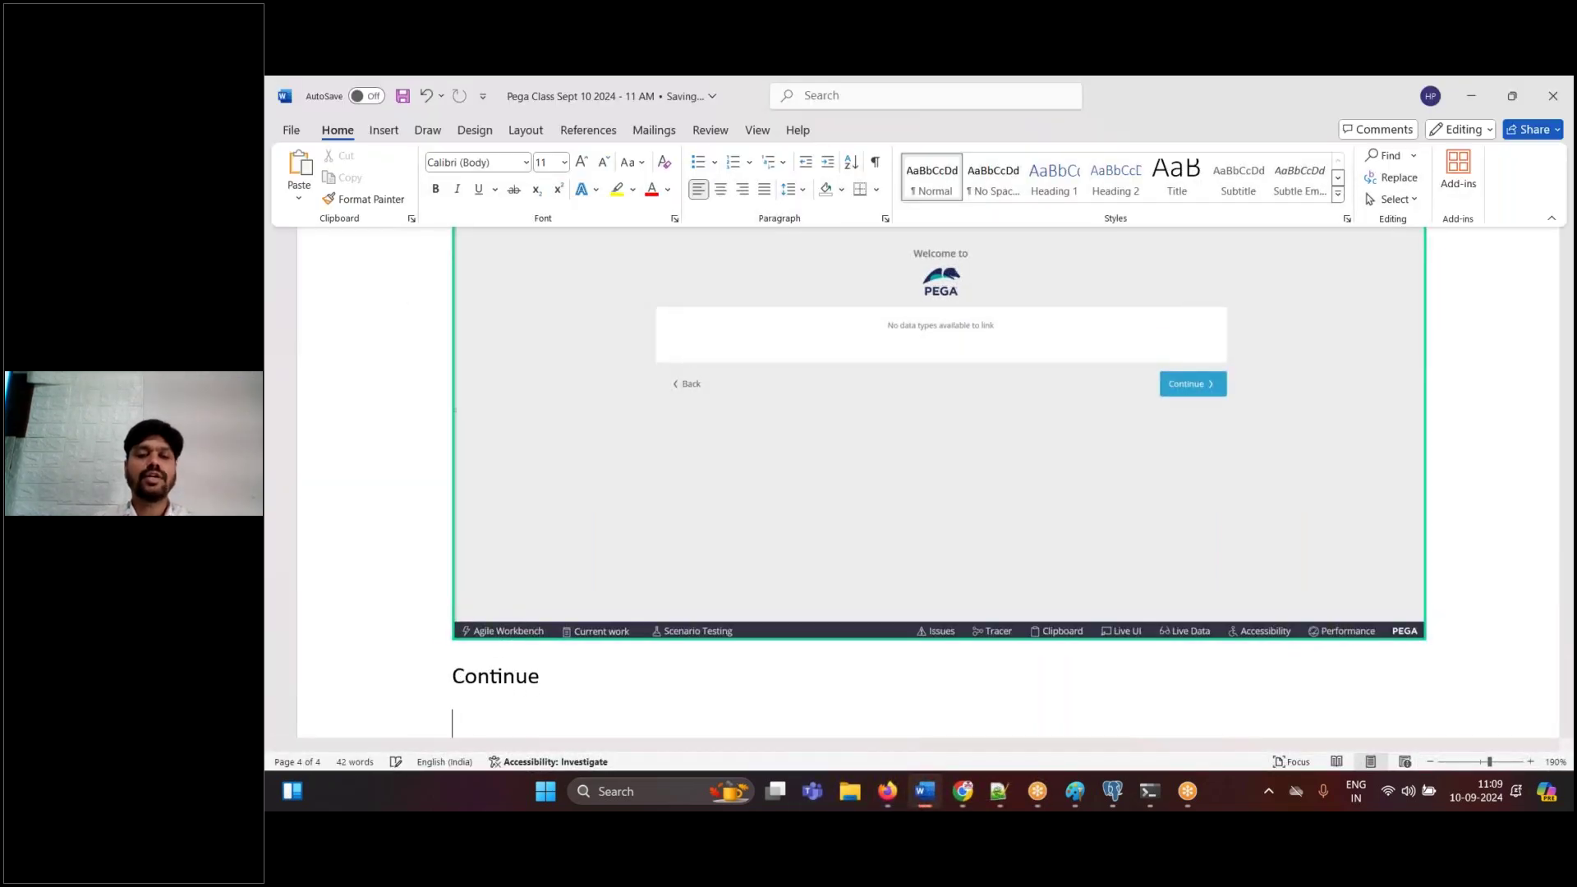
# - Continue to the Name your application step and begin entering the application name
pyautogui.hotkey('alt', 'Tab')
pyautogui.click(1274, 429)
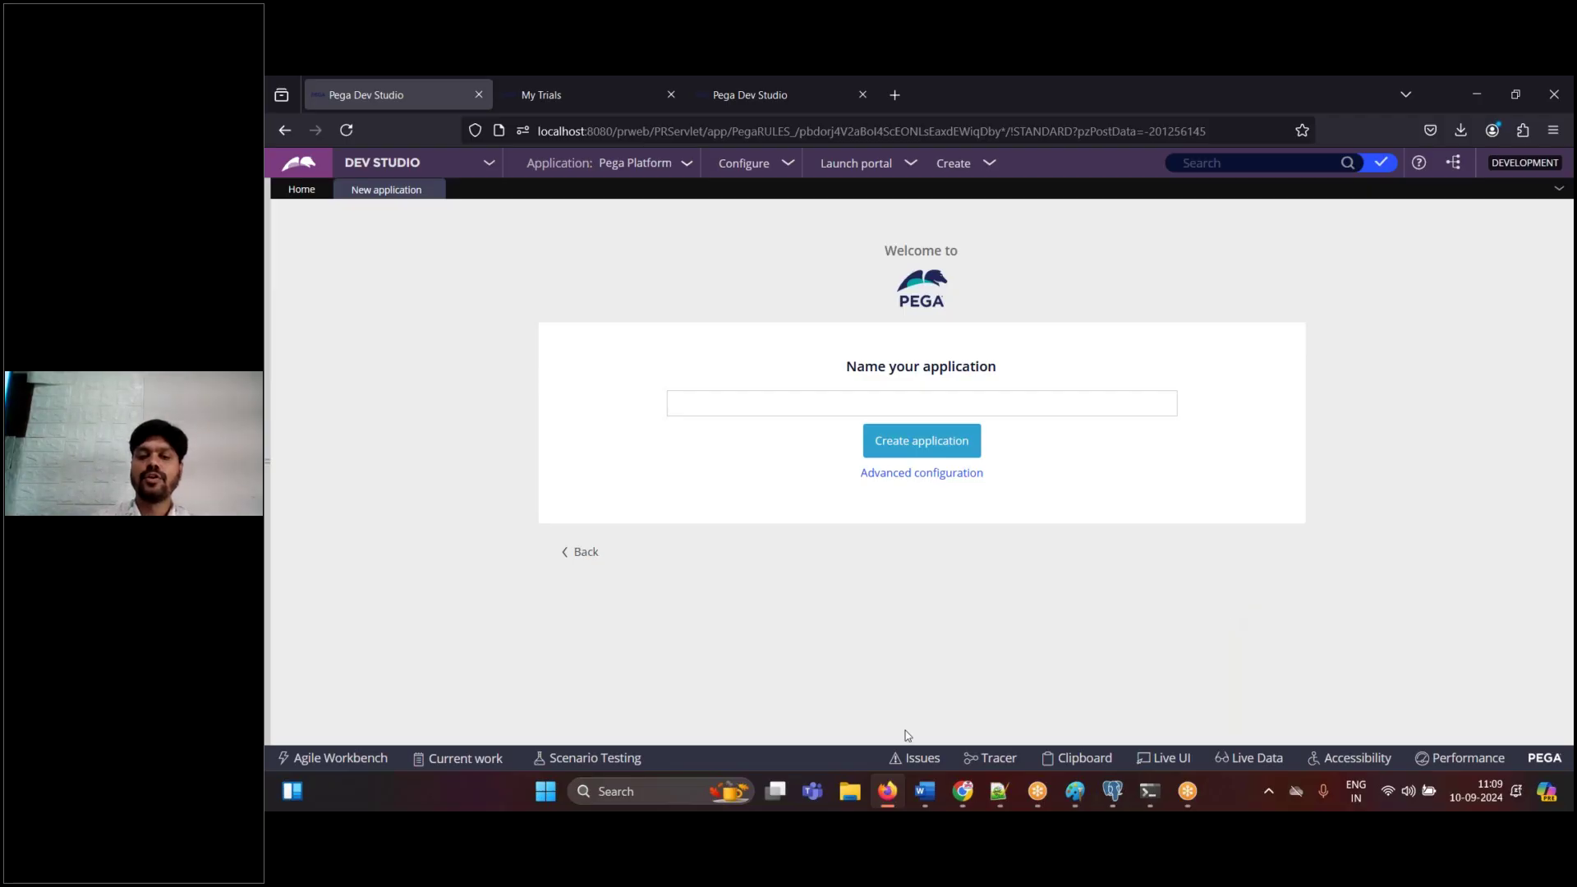
pyautogui.click(922, 793)
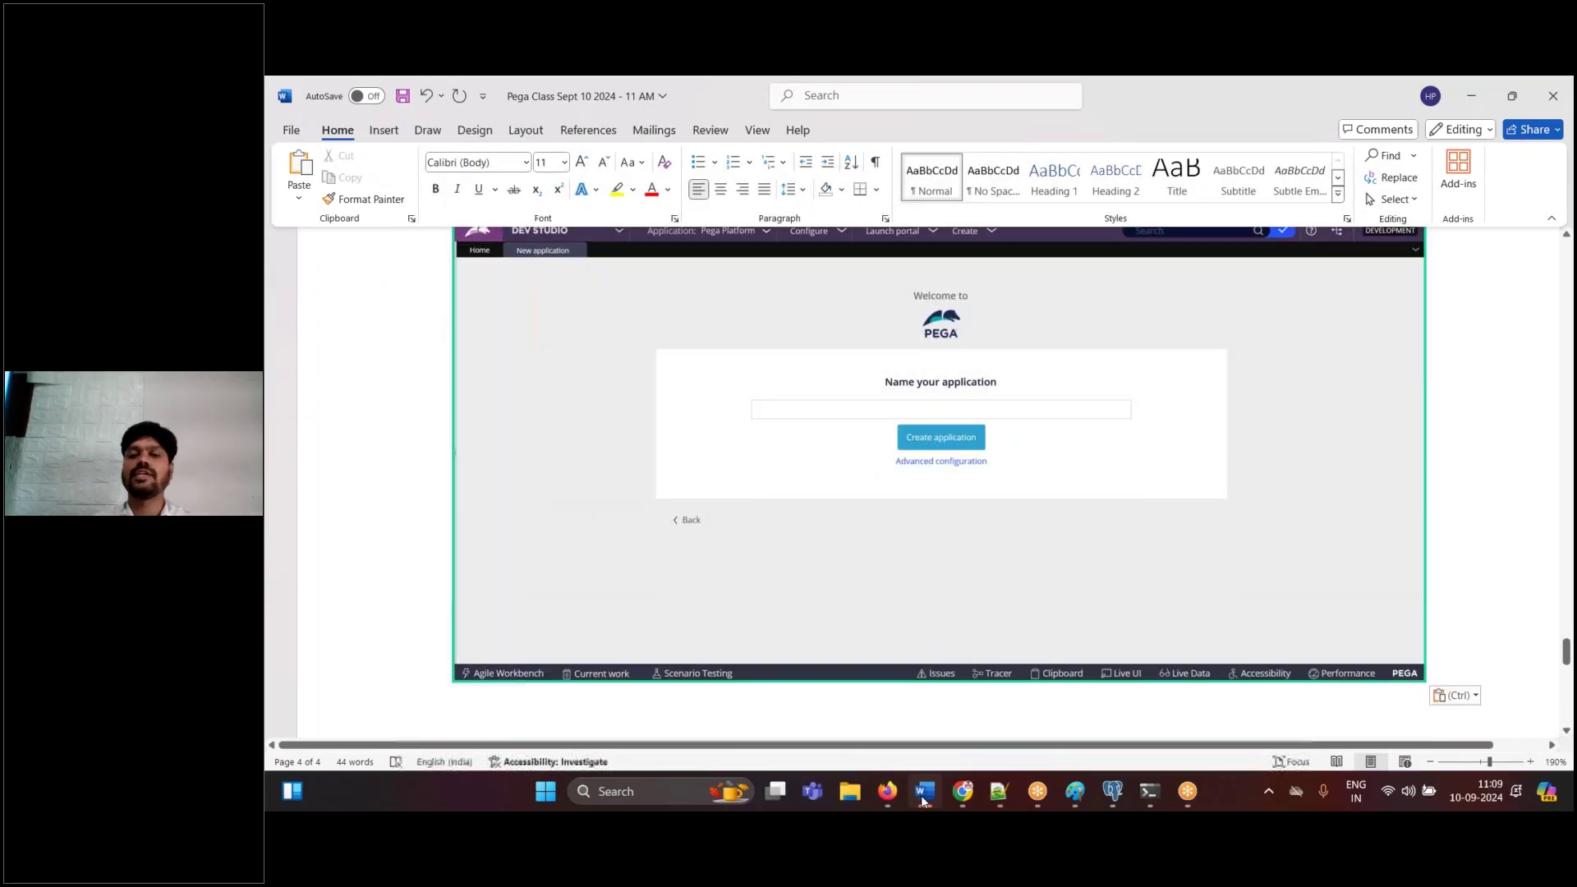
pyautogui.click(922, 793)
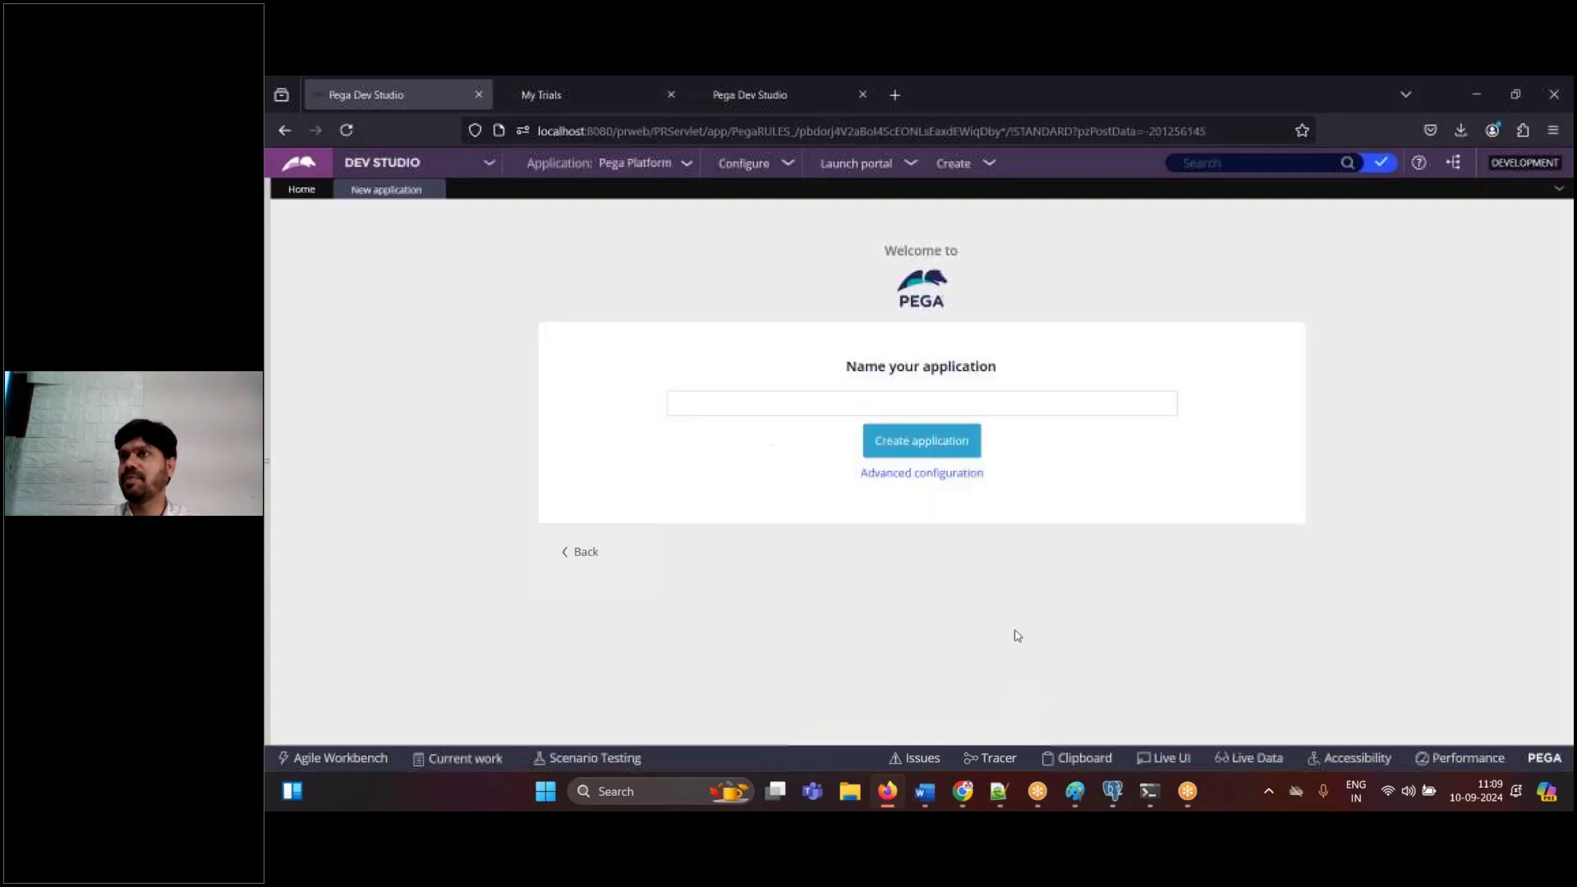
pyautogui.click(807, 411)
# - Type the application name 'SBI Vehicle Insurance', correcting the typo, and select the full name
pyautogui.write('SBI ')
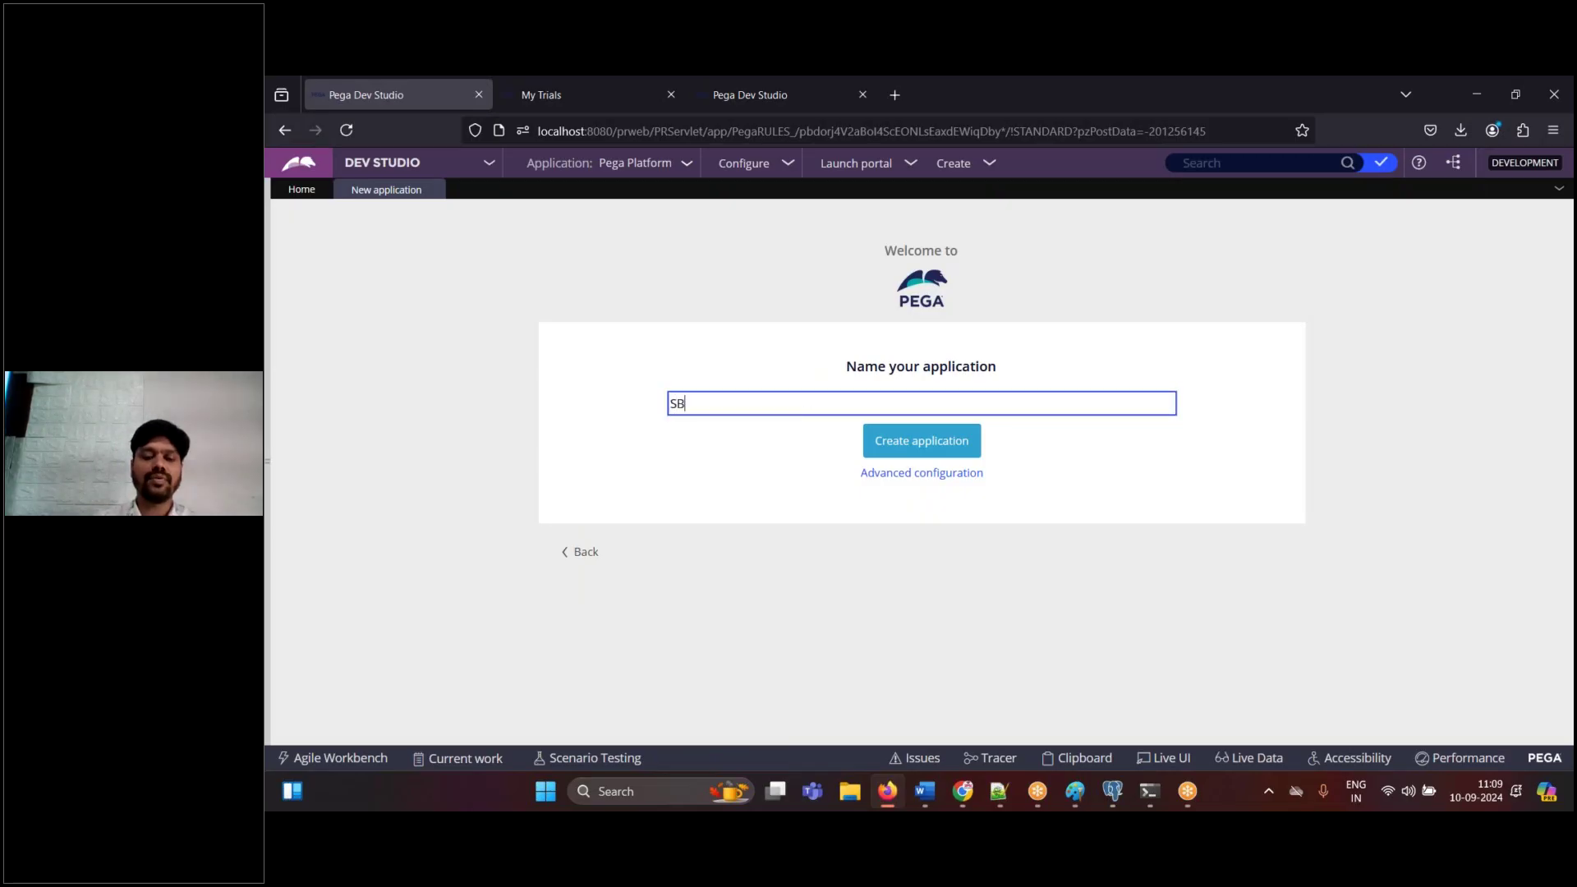
pyautogui.write('Insurna')
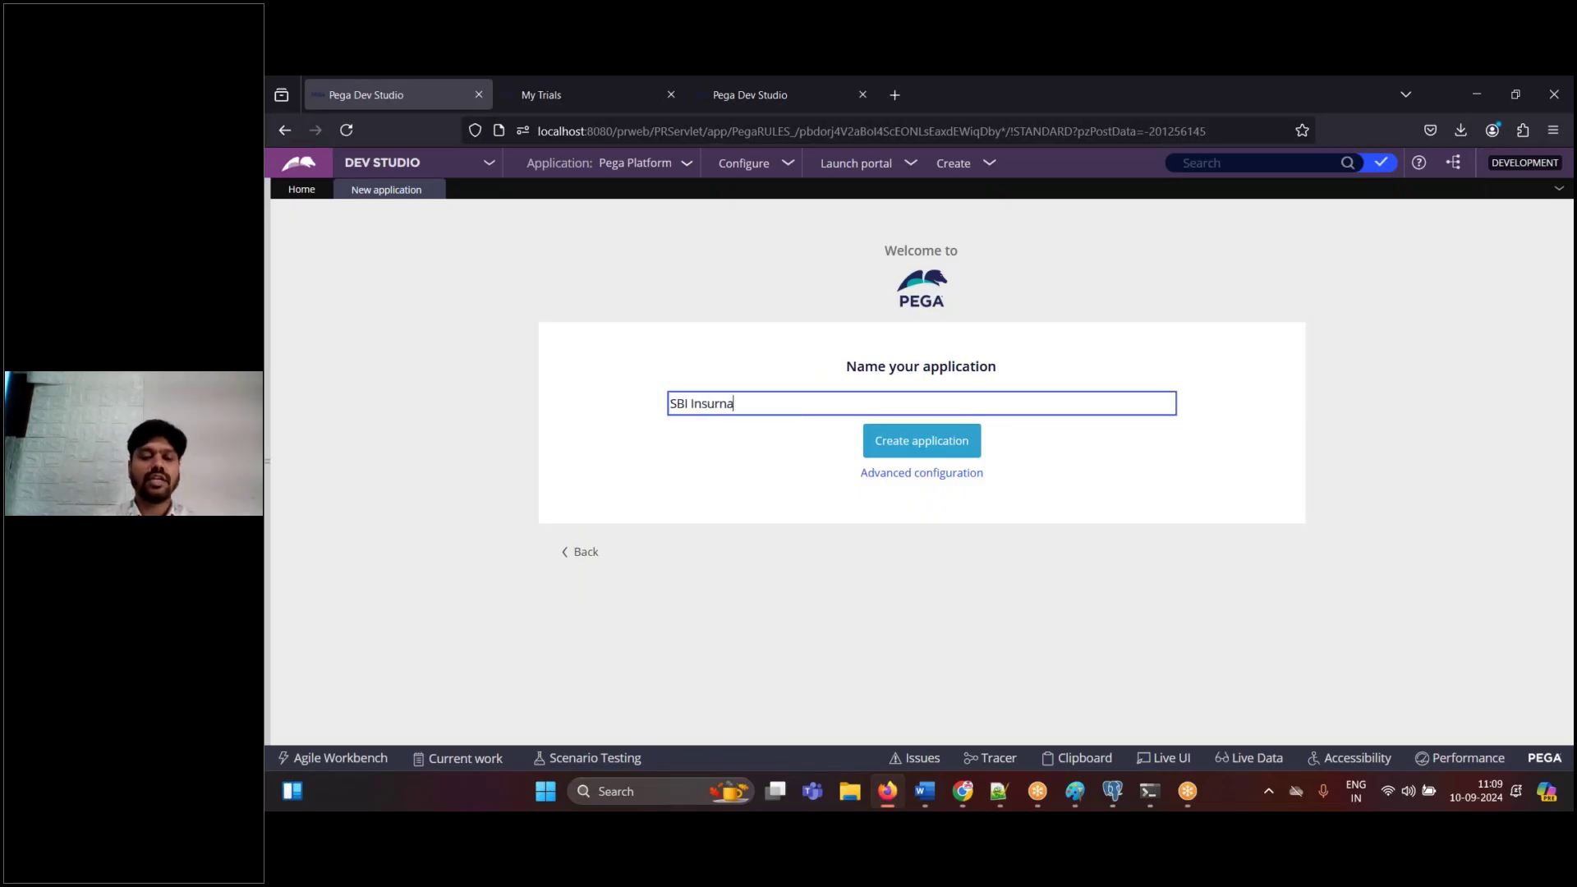
pyautogui.press('BackSpace')
pyautogui.press('BackSpace')
pyautogui.press('BackSpace')
pyautogui.press('BackSpace')
pyautogui.press('BackSpace')
pyautogui.press('BackSpace')
pyautogui.press('BackSpace')
pyautogui.press('BackSpace')
pyautogui.write('Vehicle Insurance')
pyautogui.press('Tab')
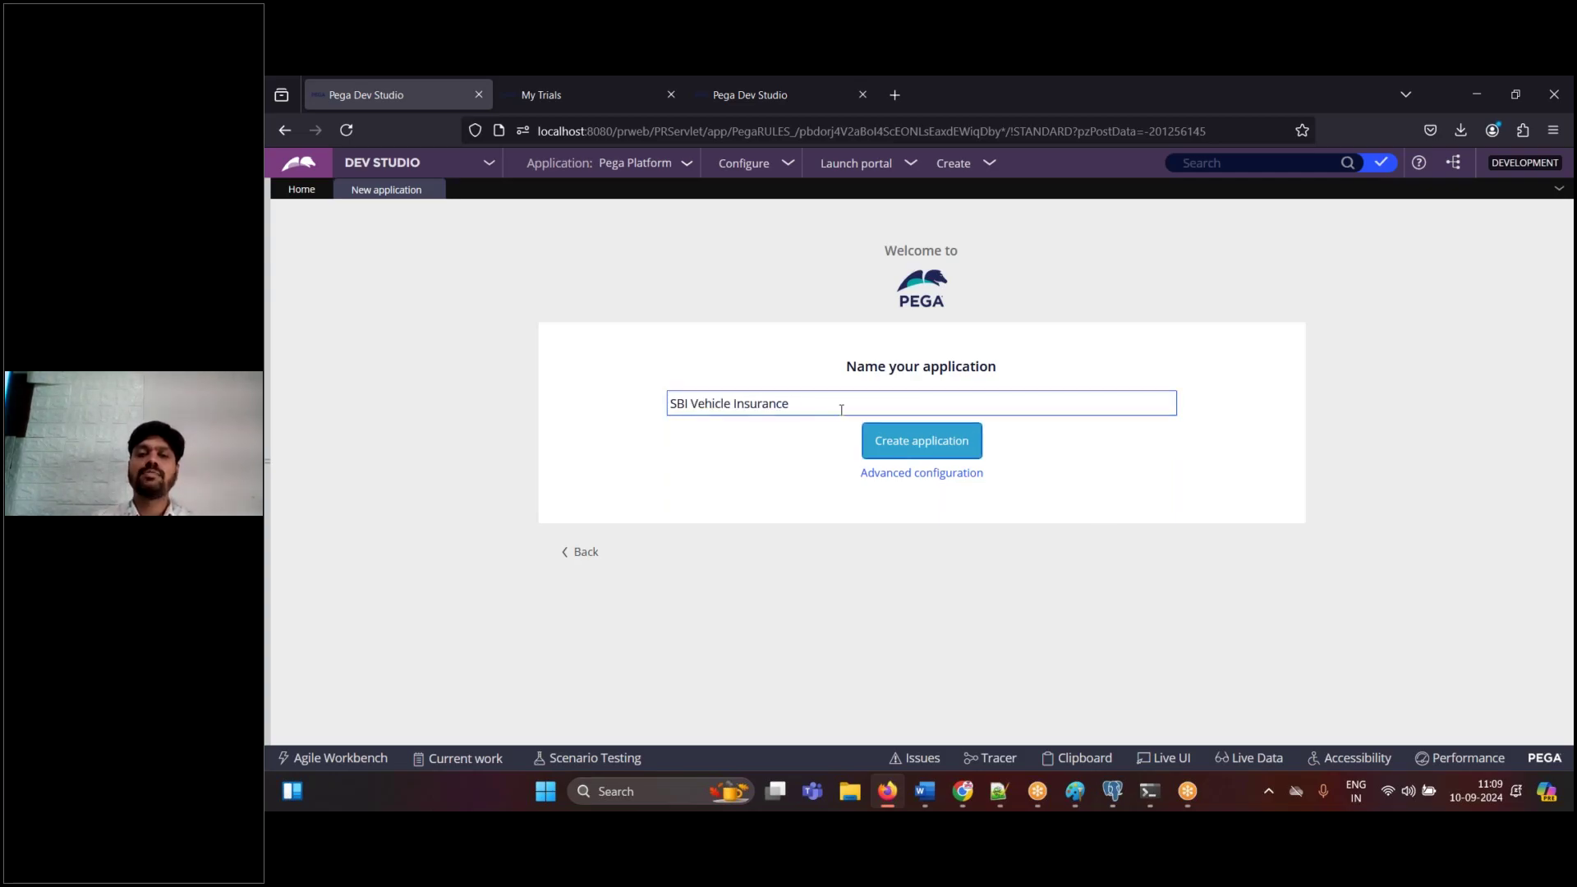
pyautogui.hotkey('shift', 'Tab')
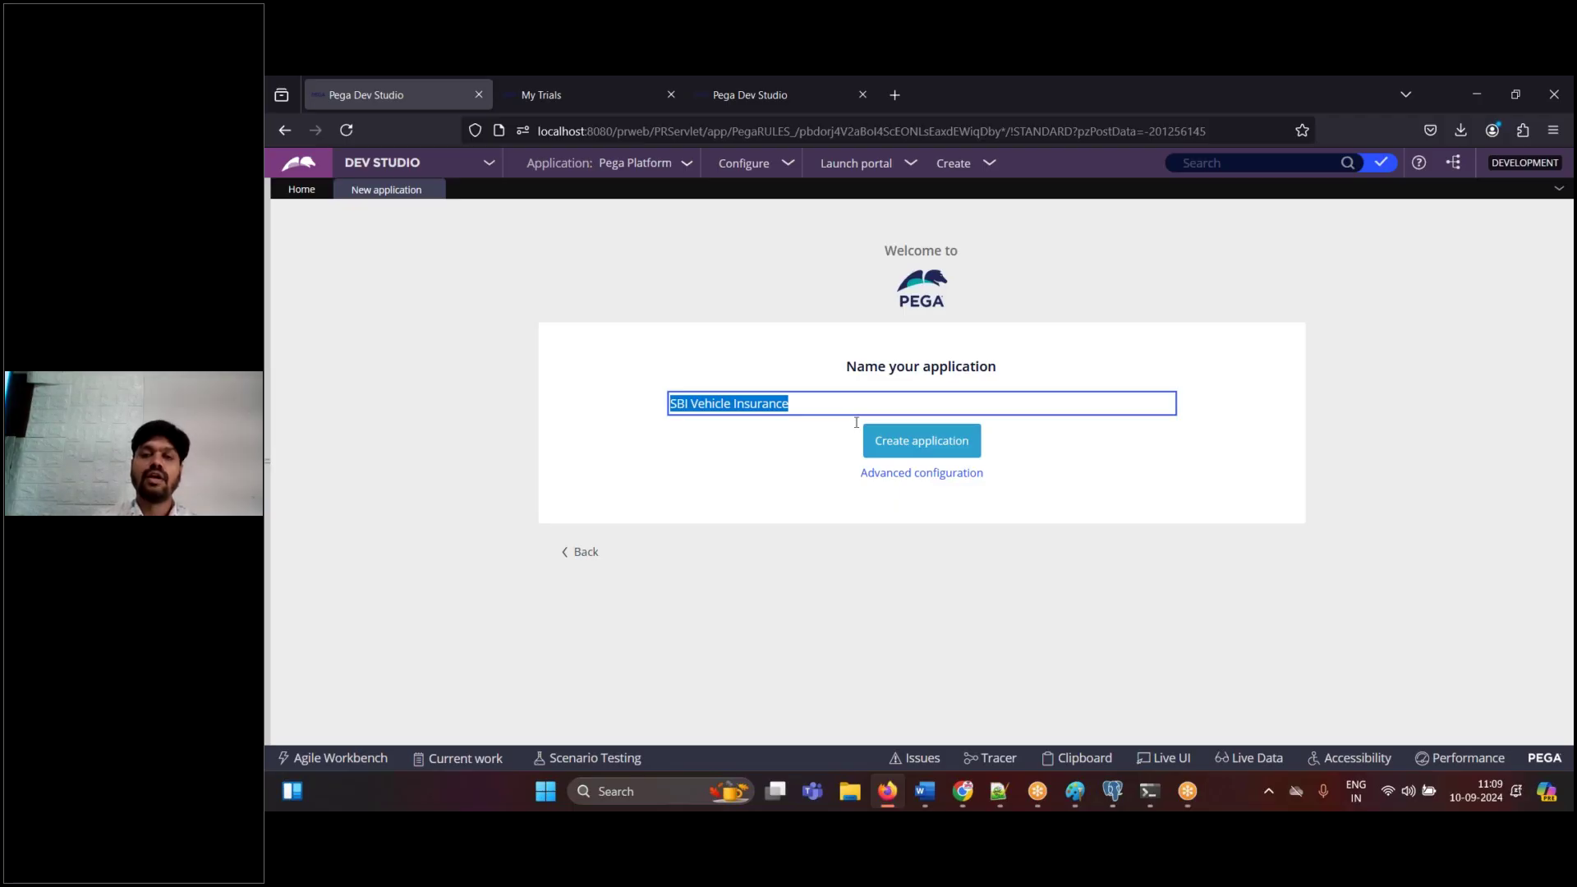
pyautogui.click(922, 808)
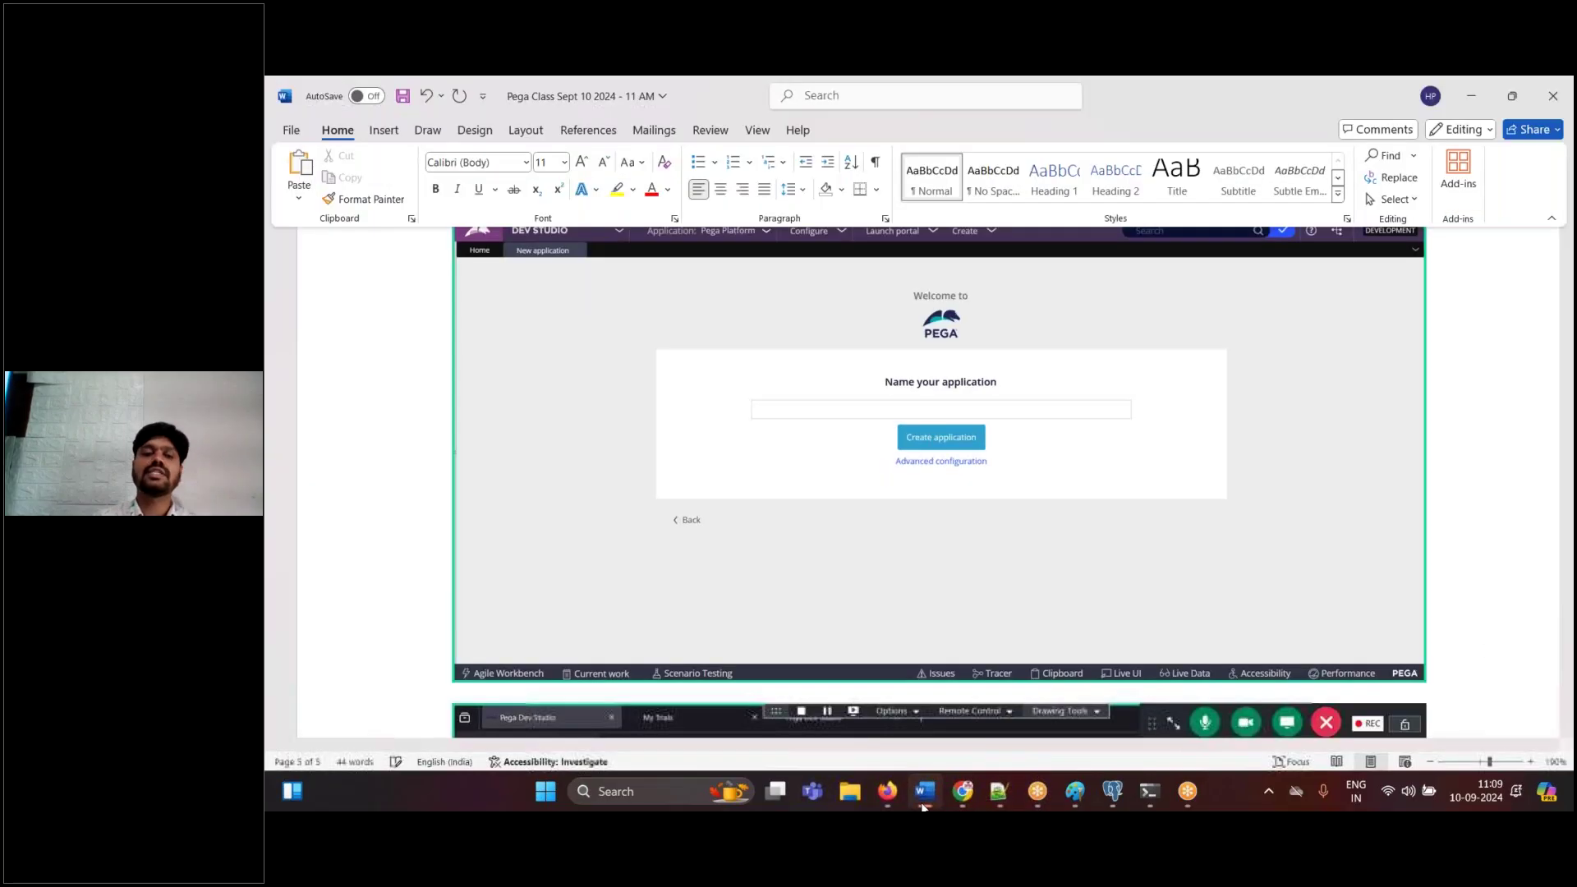
# - Paste the named-application screenshot into Word and add the note 'click on advanced configuration'
pyautogui.hotkey('ctrl', 'v')
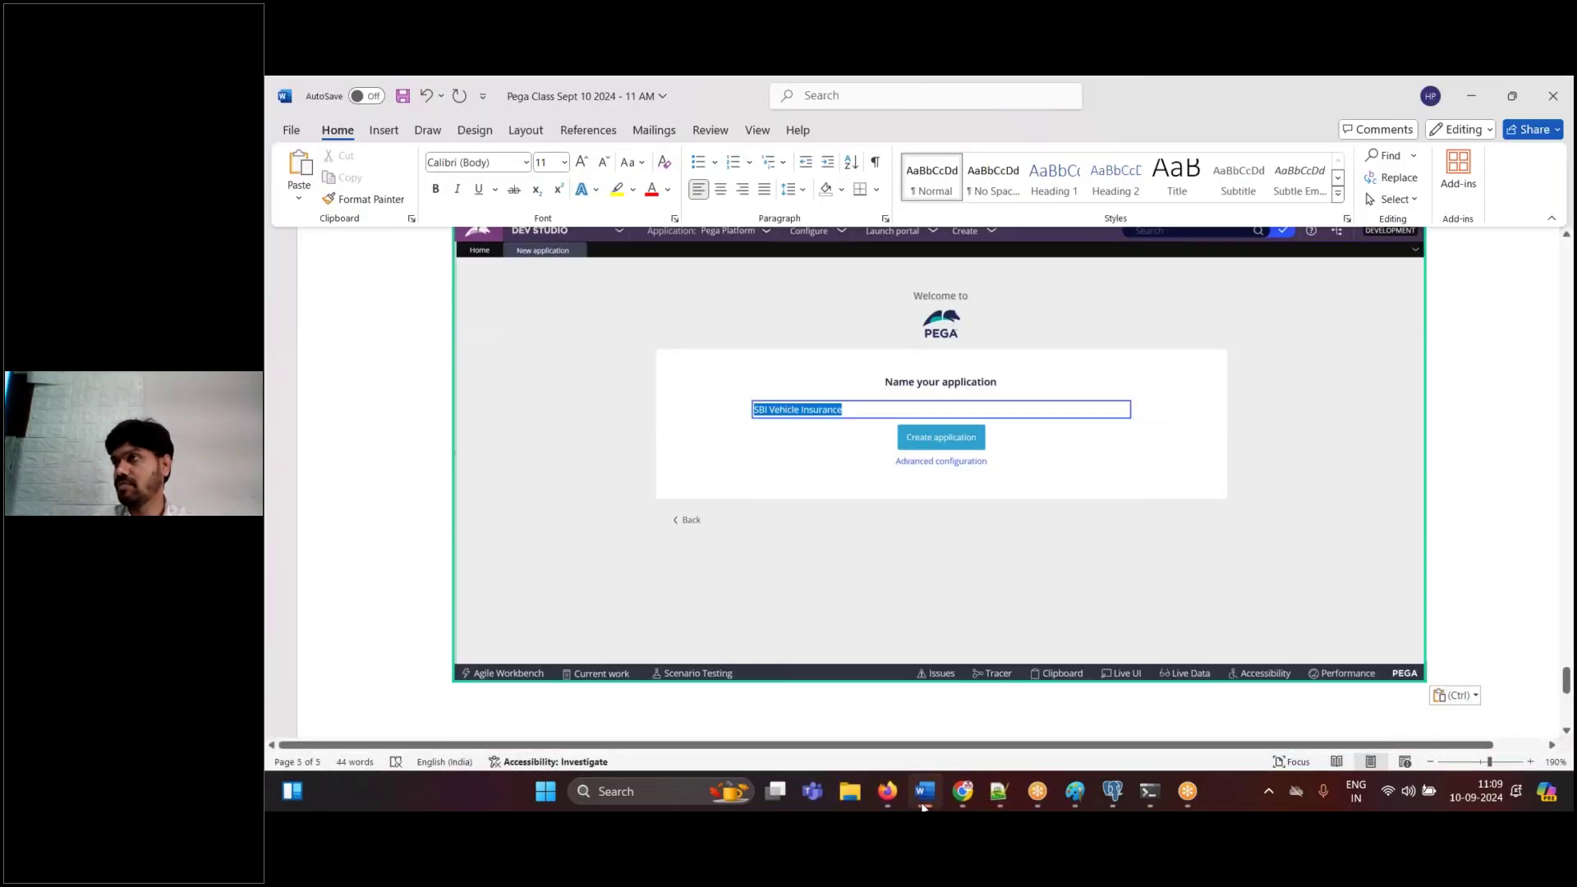
pyautogui.press('Return')
pyautogui.write('click on advan')
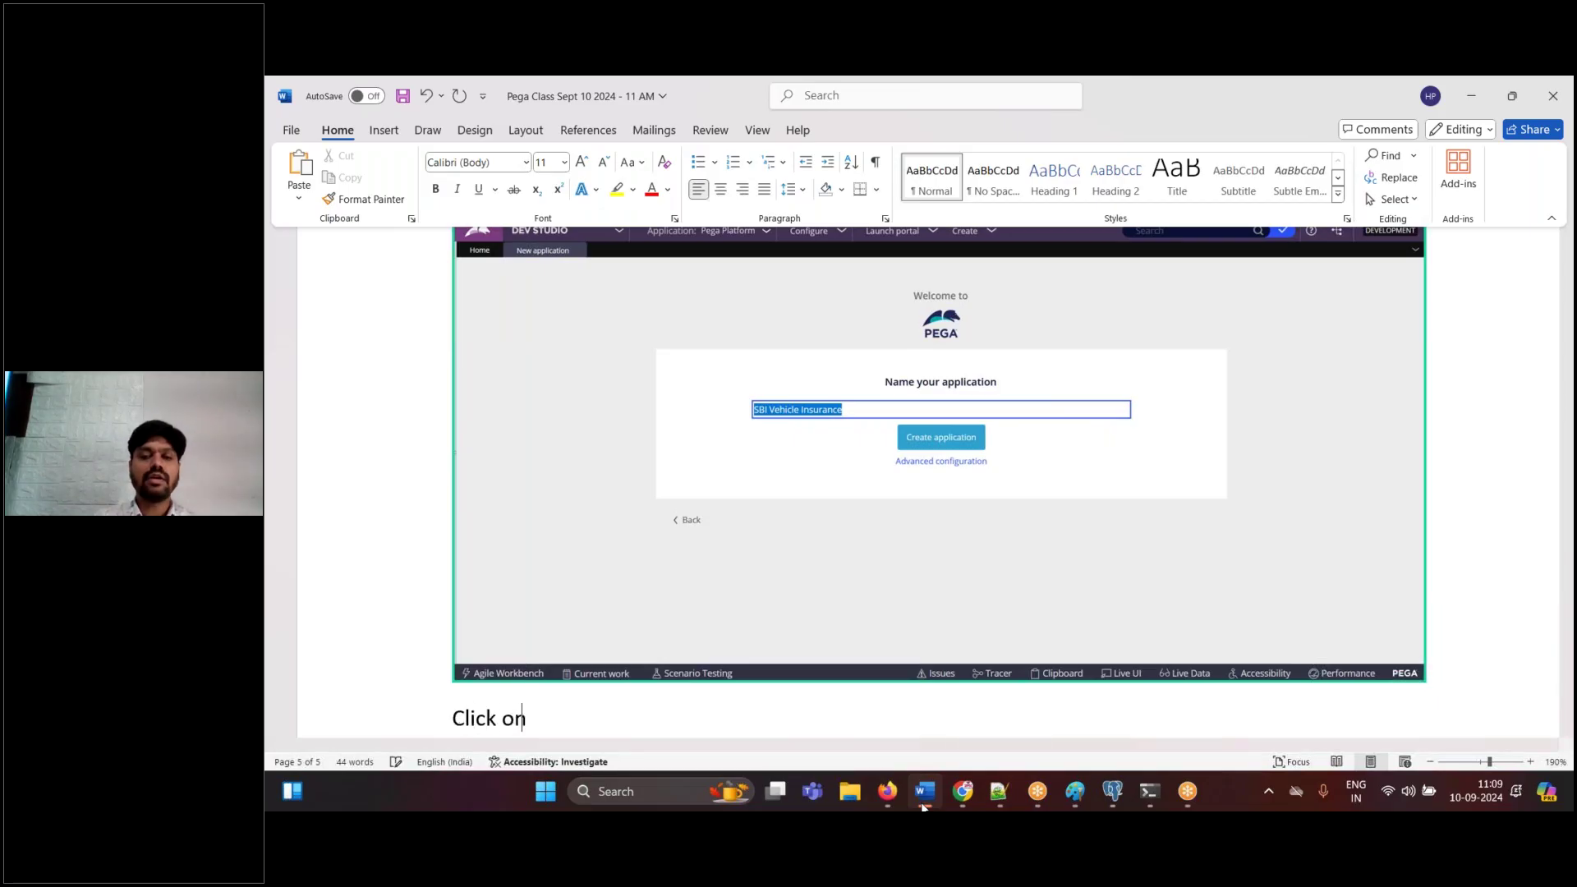
pyautogui.write('ced con')
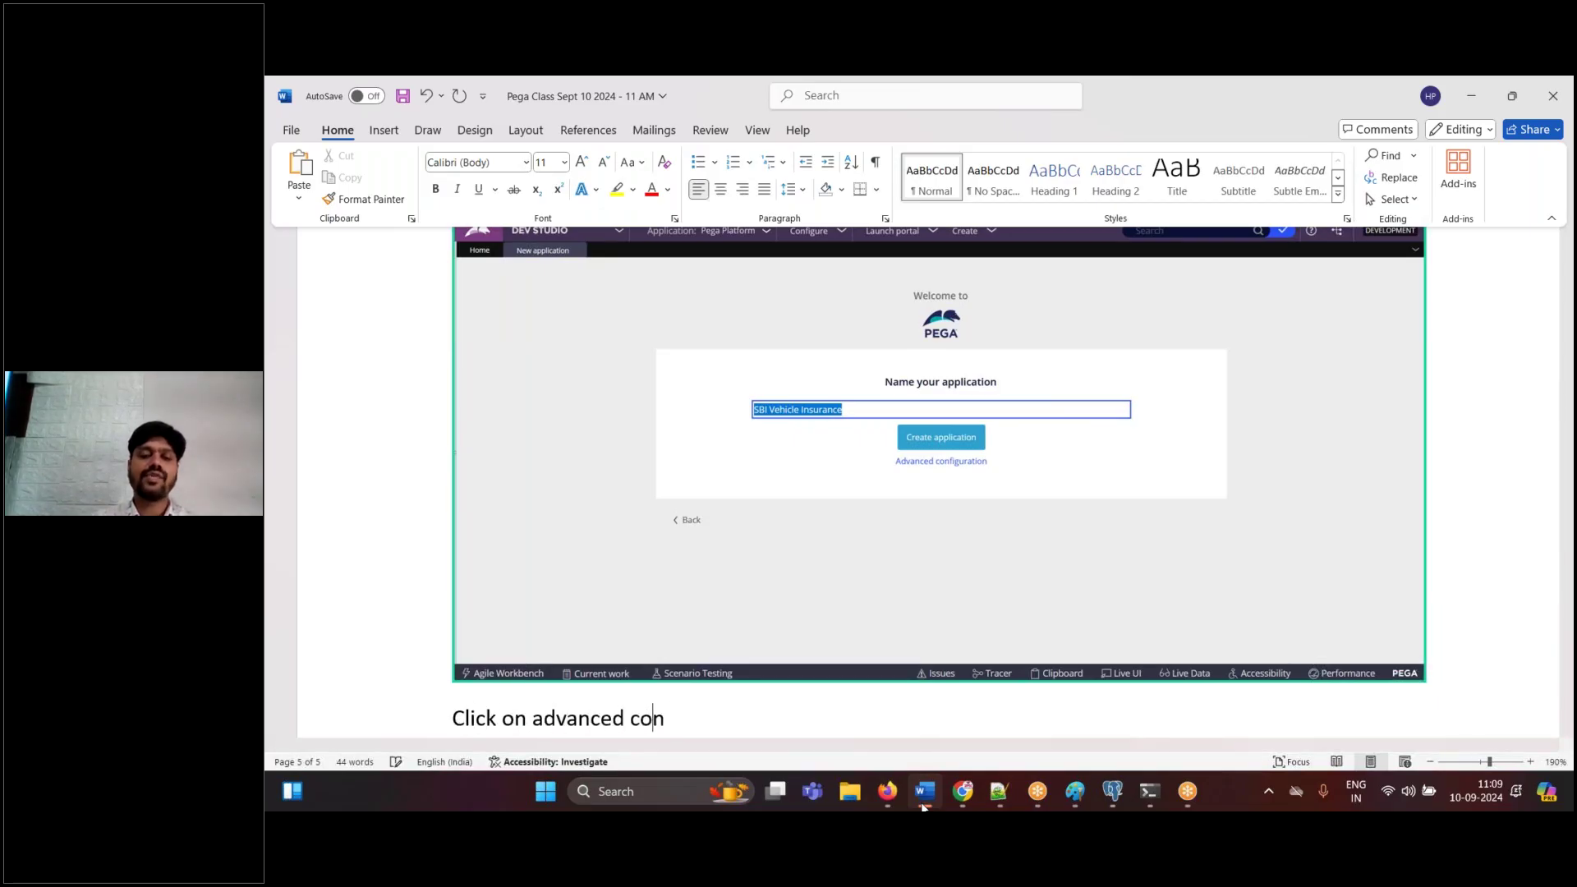
pyautogui.write('figuration')
pyautogui.press('Return')
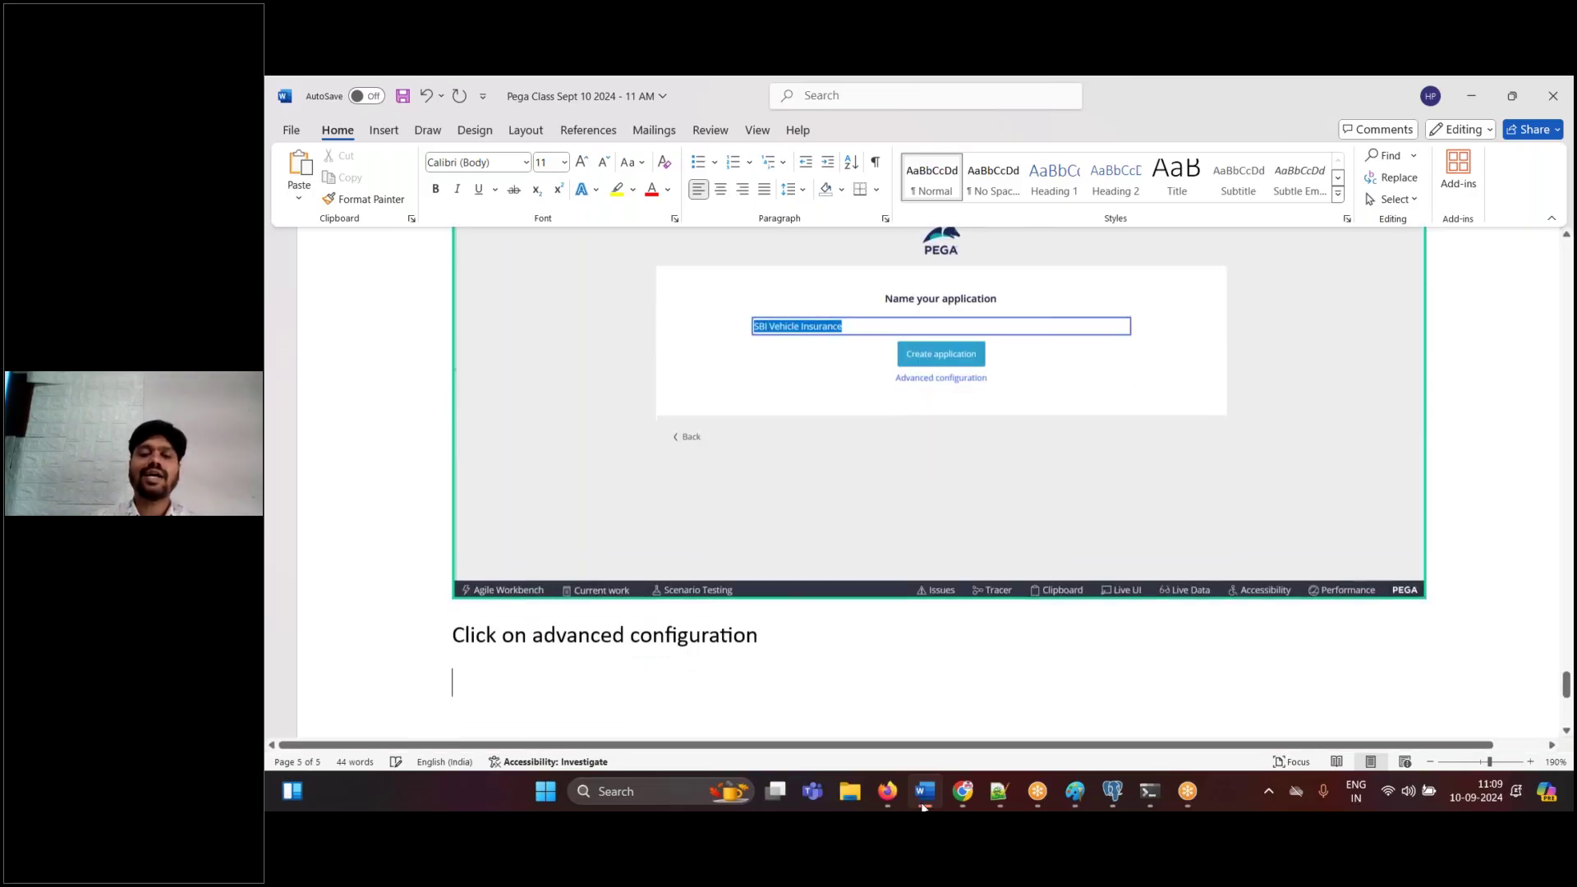
pyautogui.click(887, 792)
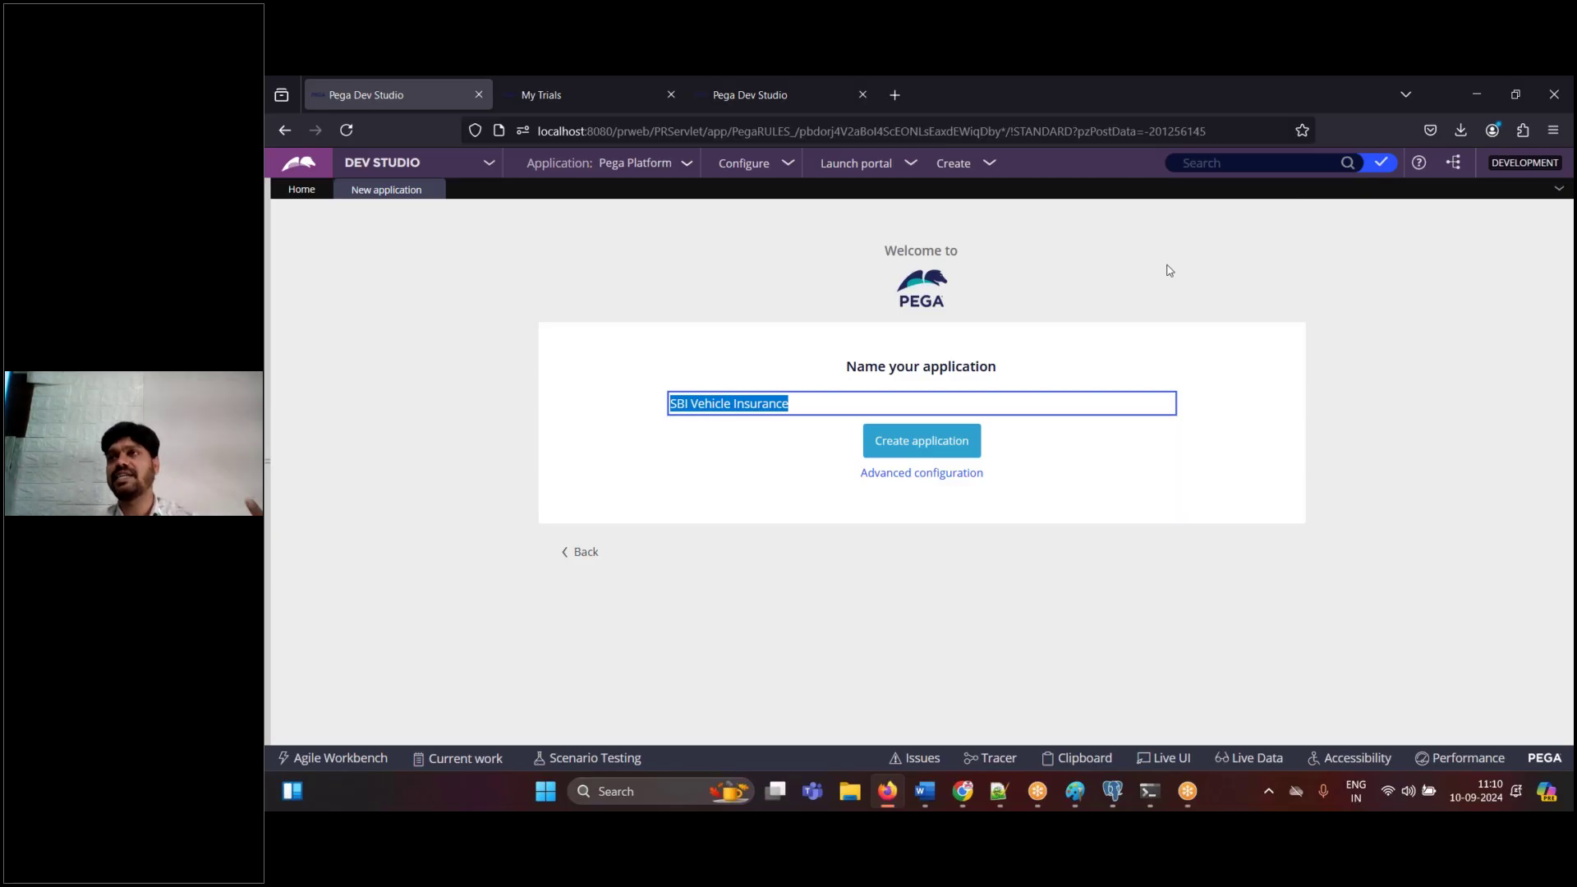
# - Draw ticks beside the Insurance Framework and Health Insurance boxes on the Paint structure diagram
pyautogui.click(1077, 795)
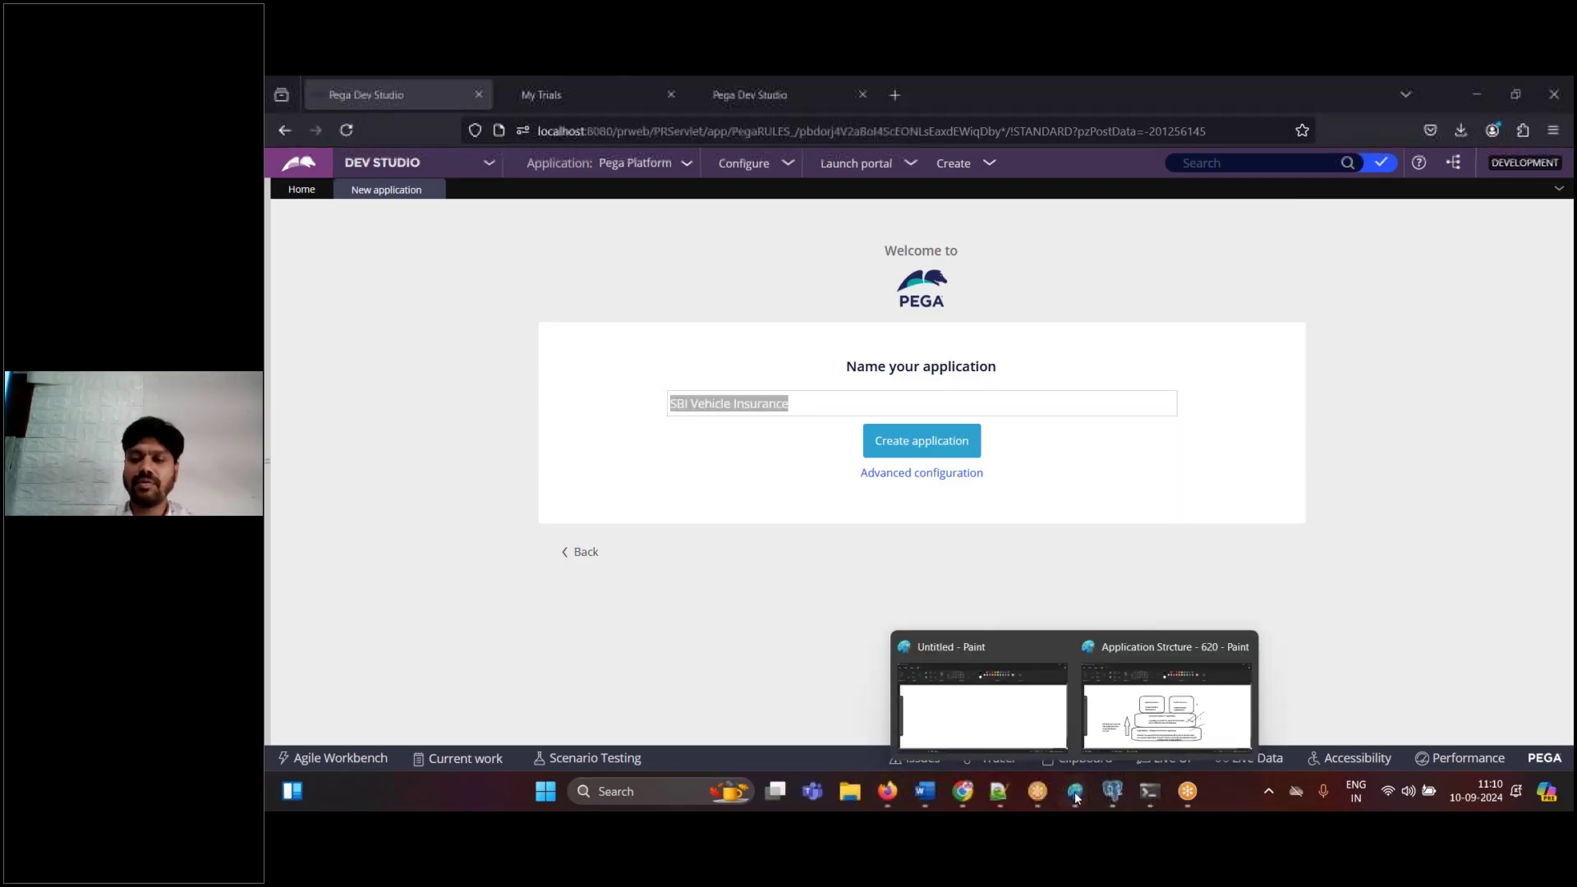
pyautogui.click(1167, 695)
pyautogui.moveTo(1052, 497); pyautogui.dragTo(1163, 482)
pyautogui.moveTo(1100, 394)
pyautogui.mouseDown()
pyautogui.moveTo(1110, 404)
pyautogui.moveTo(1217, 353)
pyautogui.mouseUp()
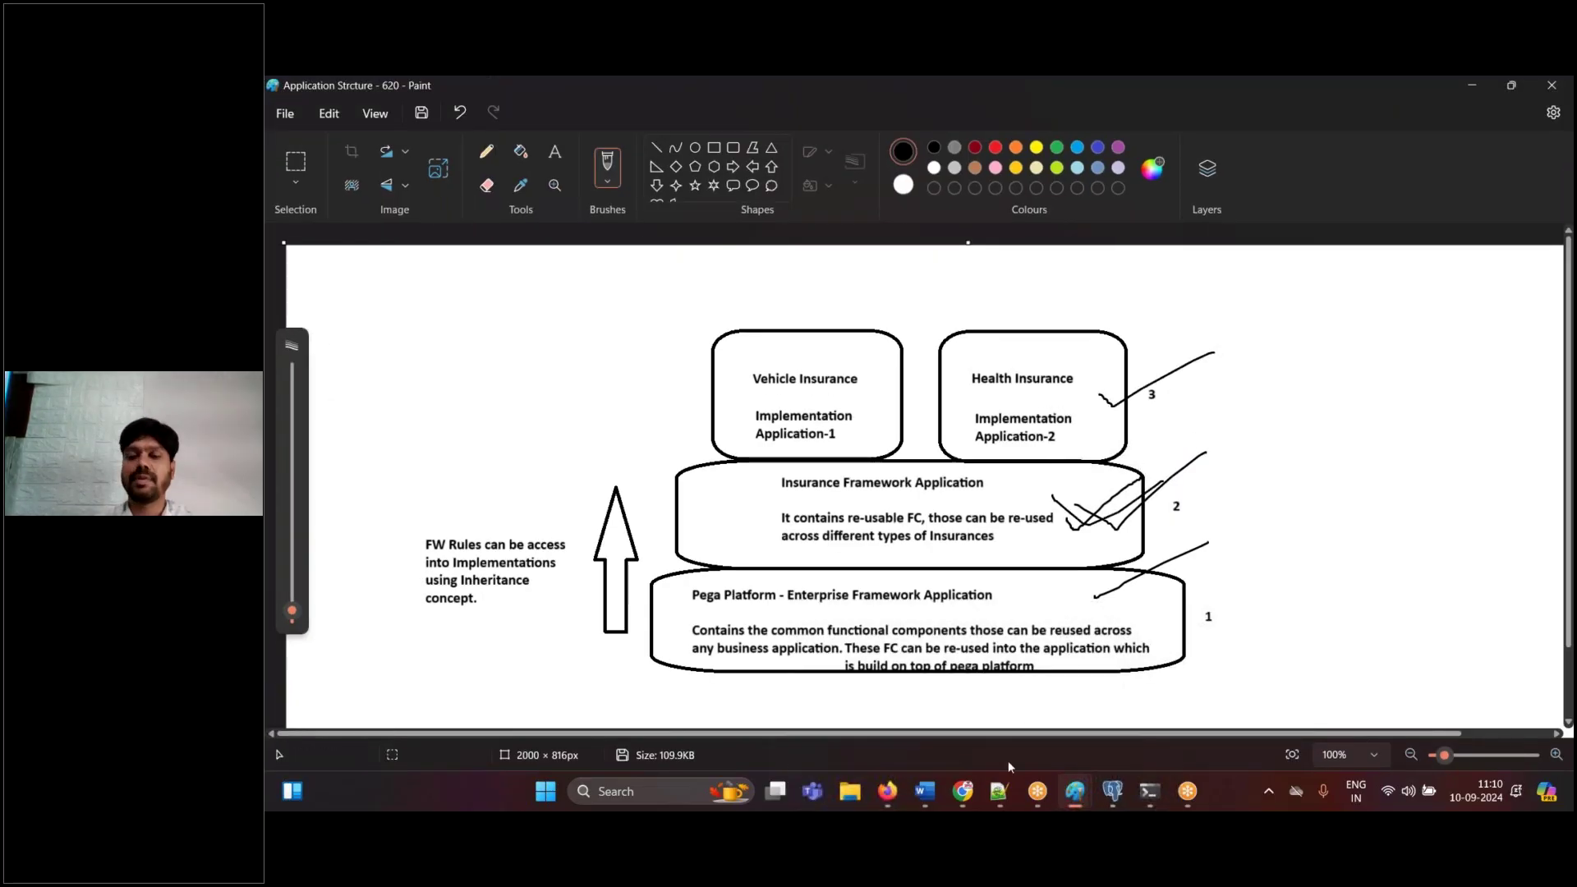
pyautogui.click(887, 791)
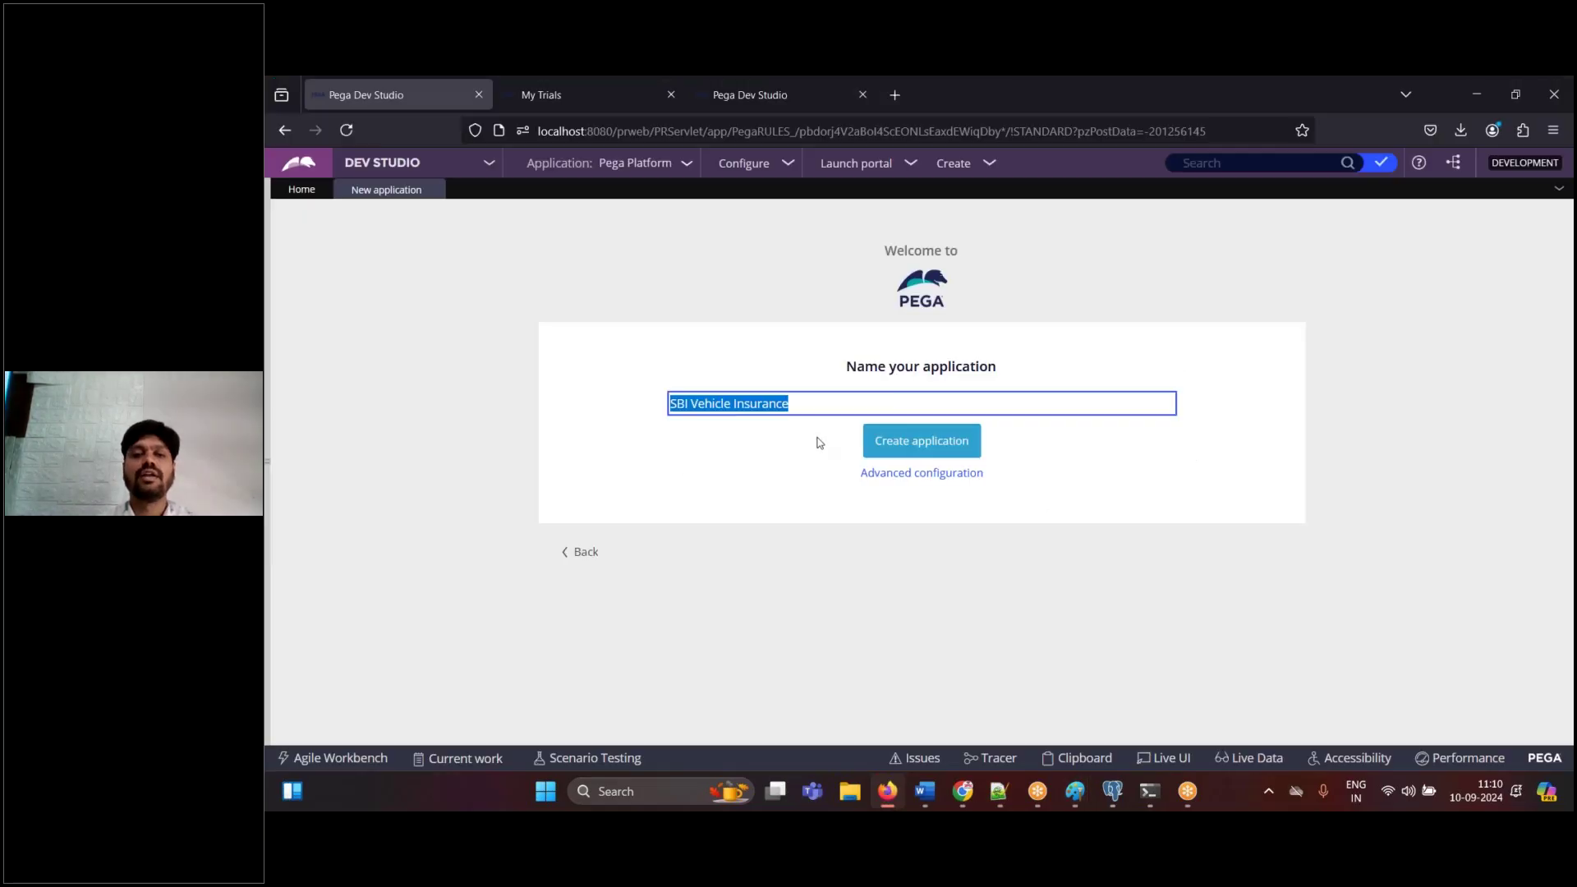
# - Open the advanced configuration, highlight Implementation, and paste a capture of it into Word
pyautogui.click(887, 474)
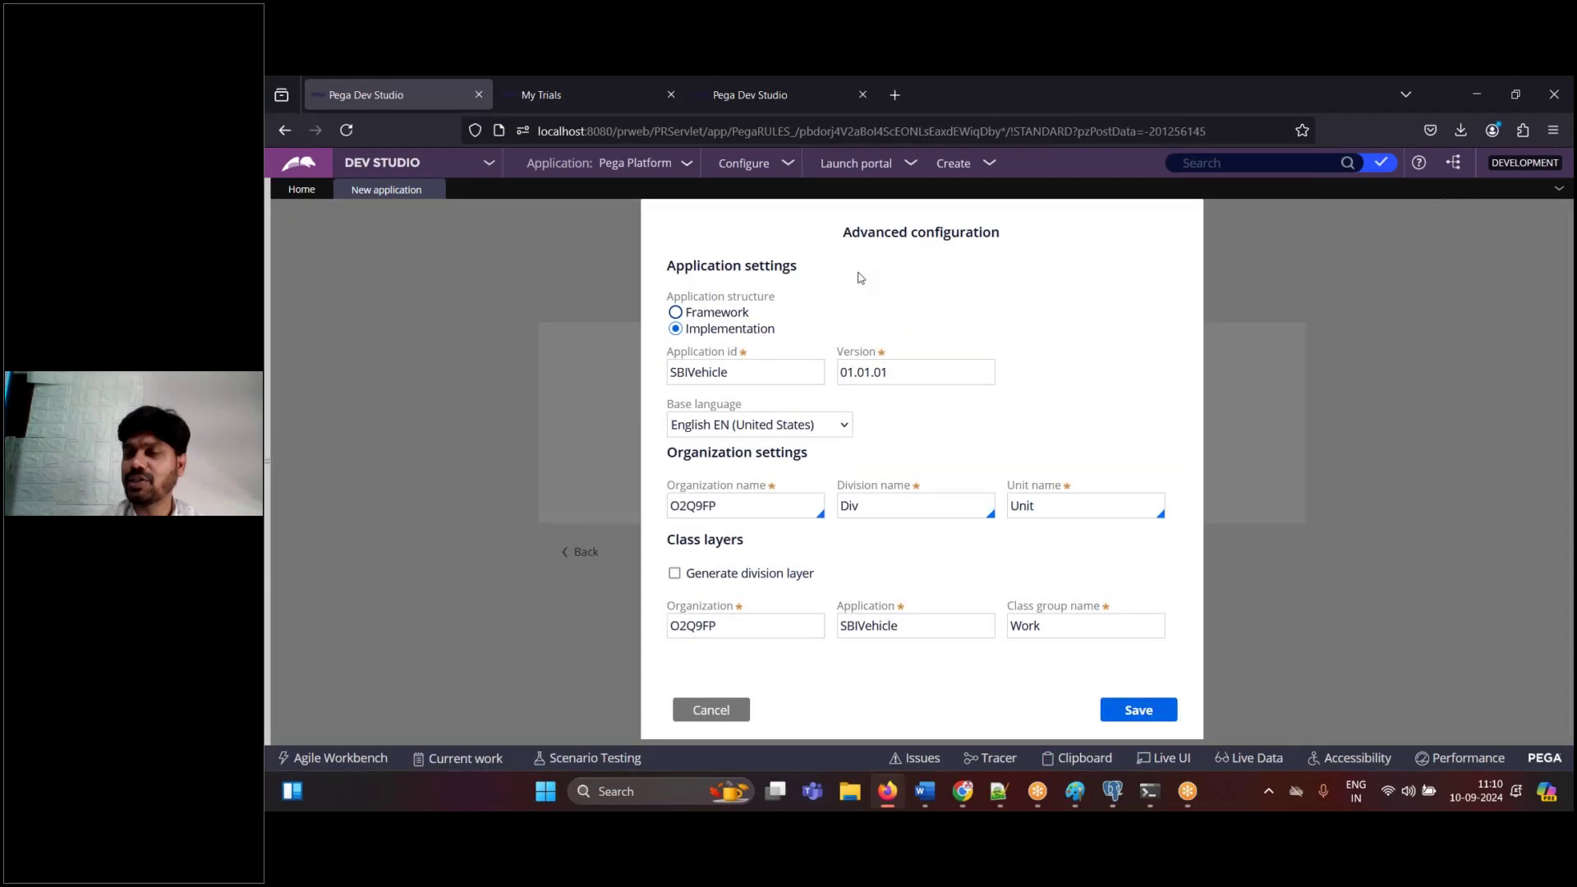
pyautogui.moveTo(686, 329); pyautogui.dragTo(783, 339)
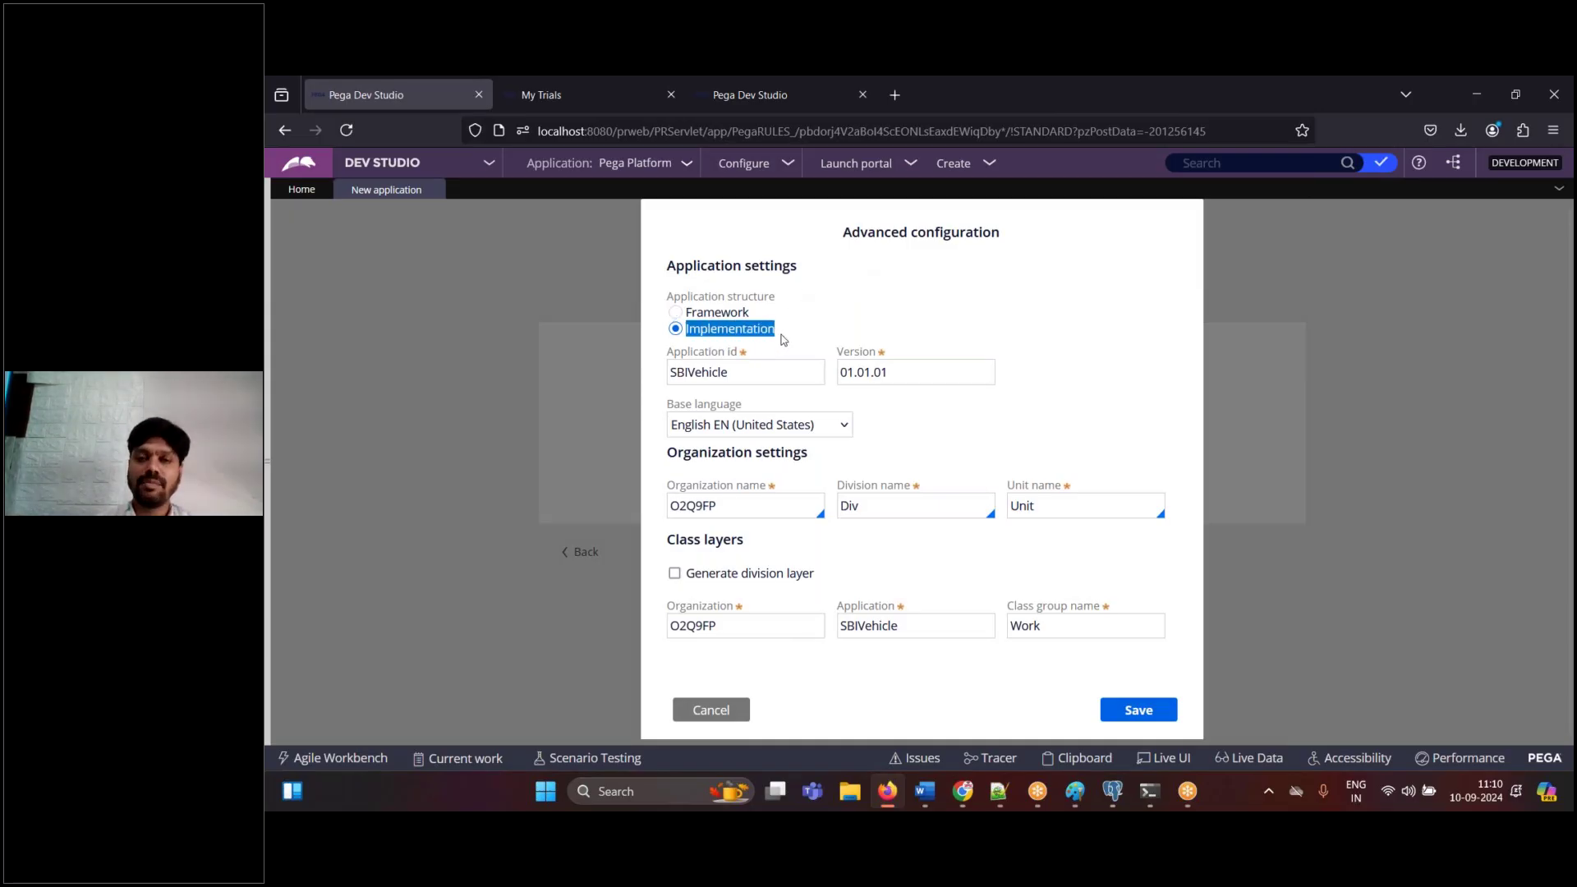
pyautogui.click(935, 777)
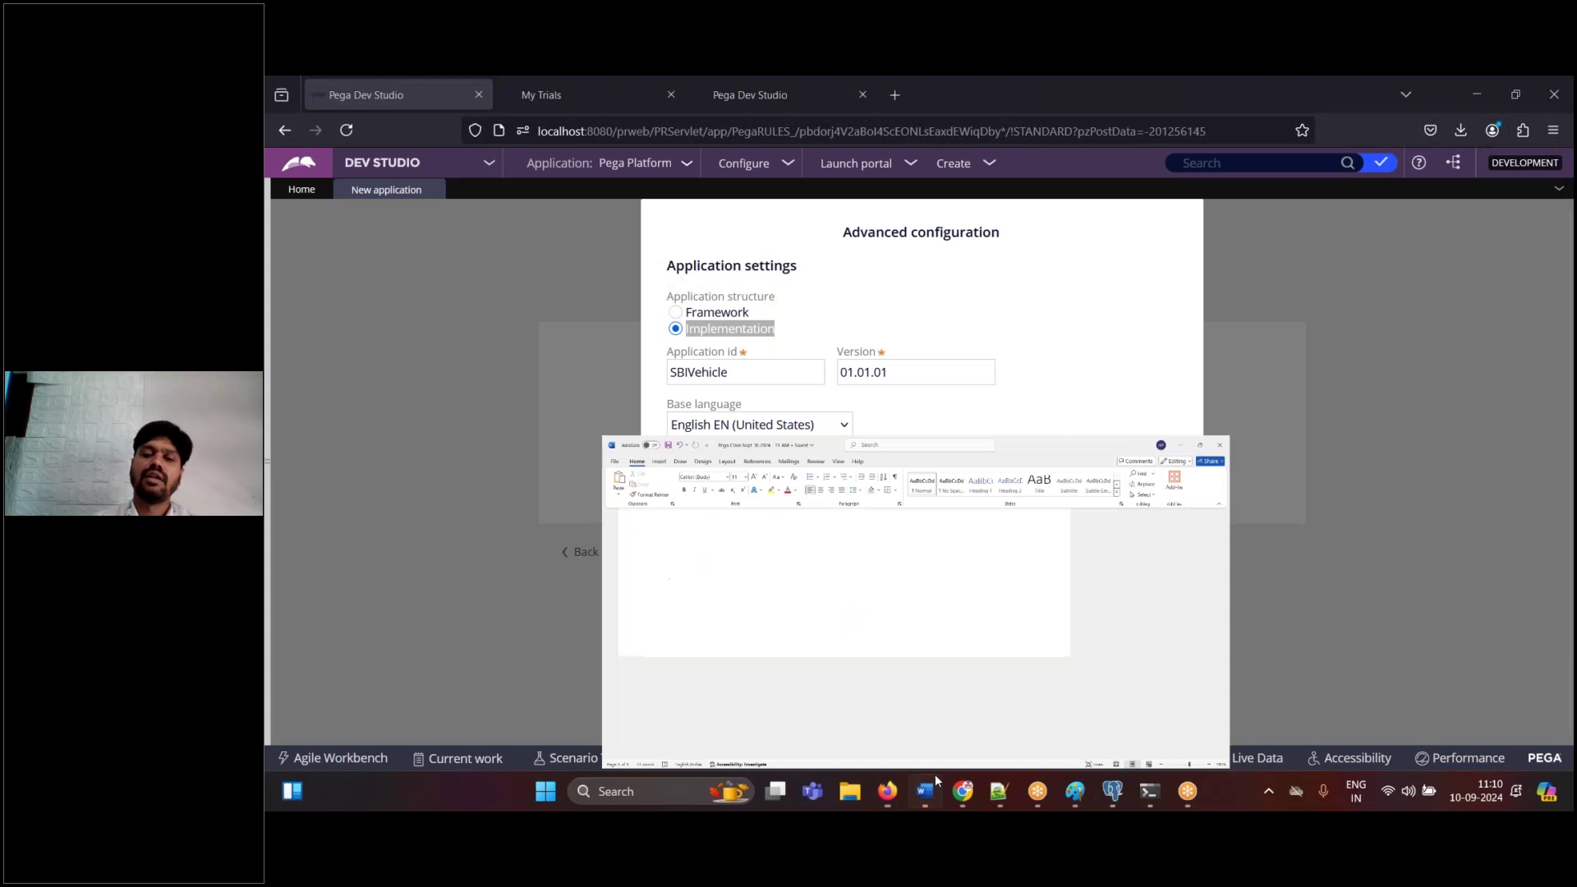
pyautogui.hotkey('ctrl', 'v')
pyautogui.click(935, 777)
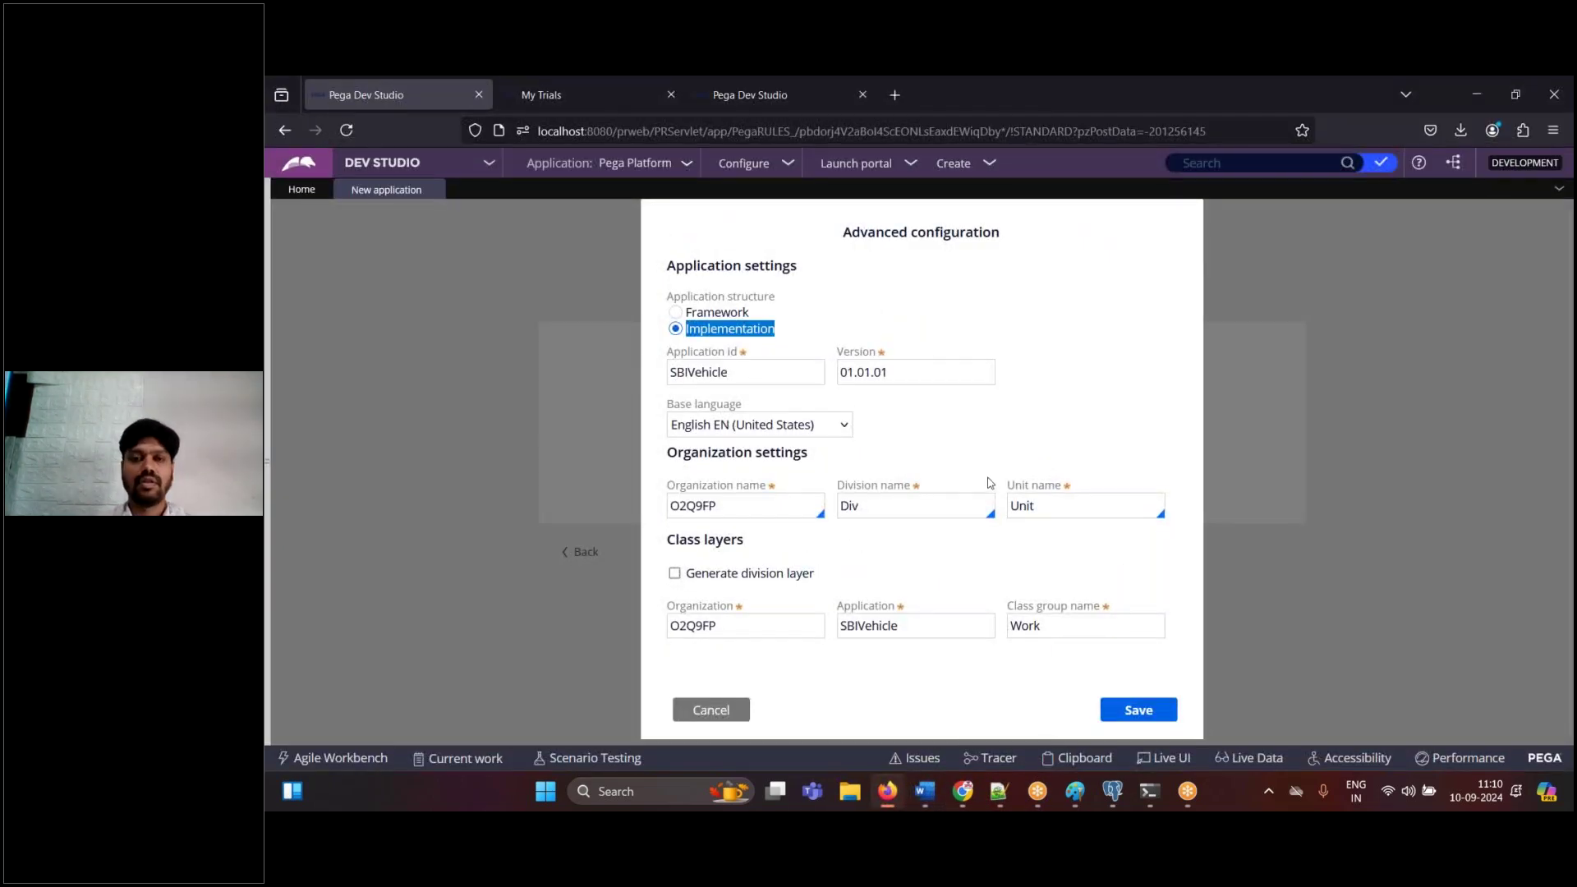
# - Select the generated organization name O2Q9FP, paste that capture into Word, and start a 'Note :' line
pyautogui.click(751, 509)
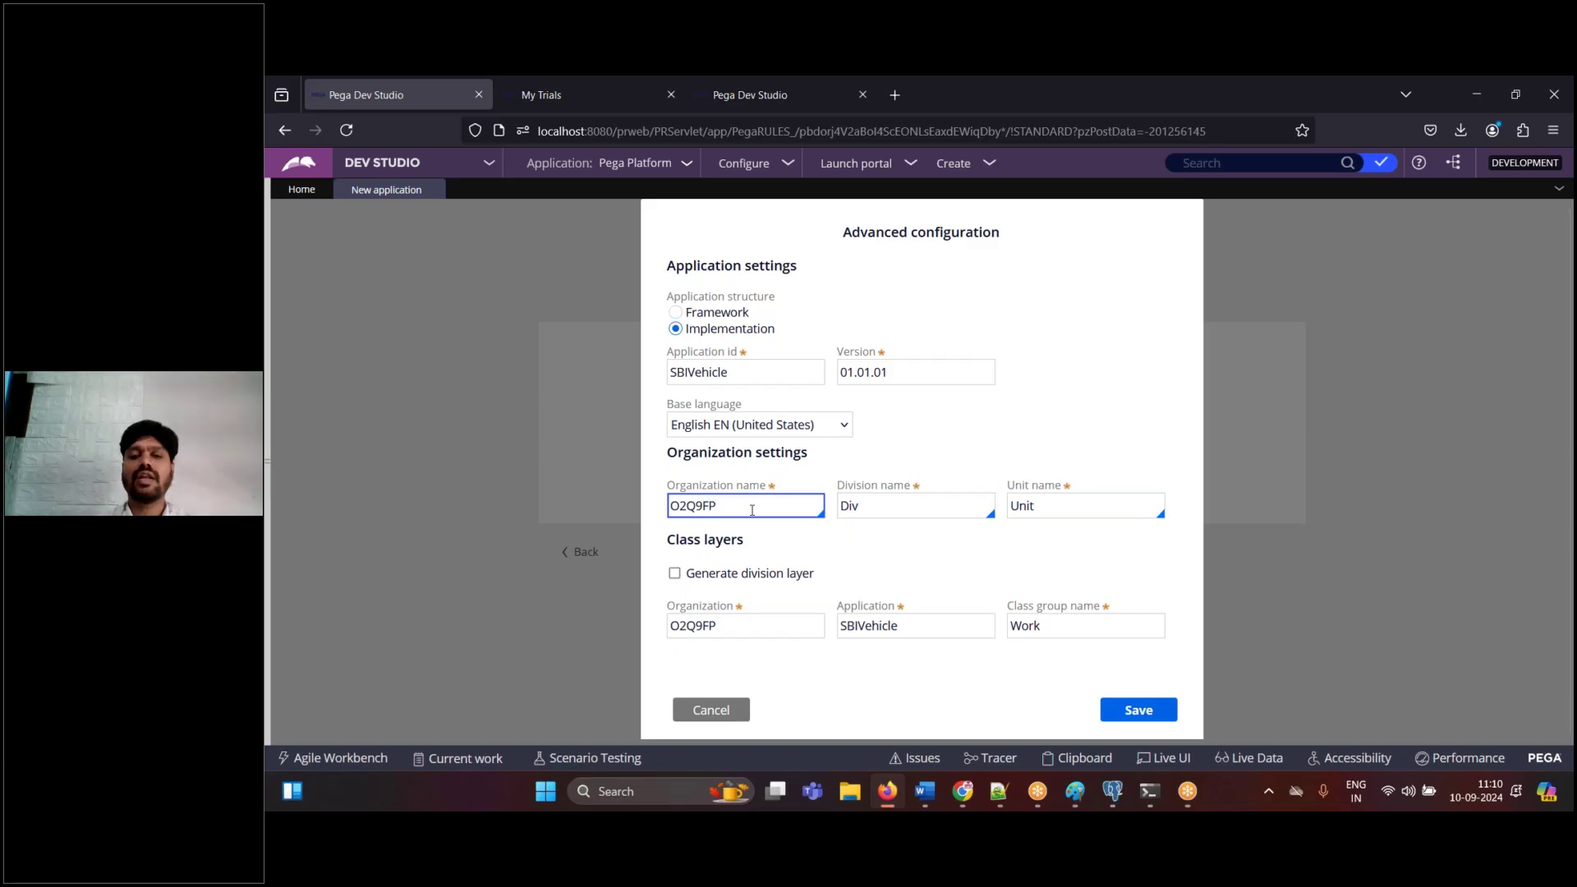
pyautogui.doubleClick(752, 510)
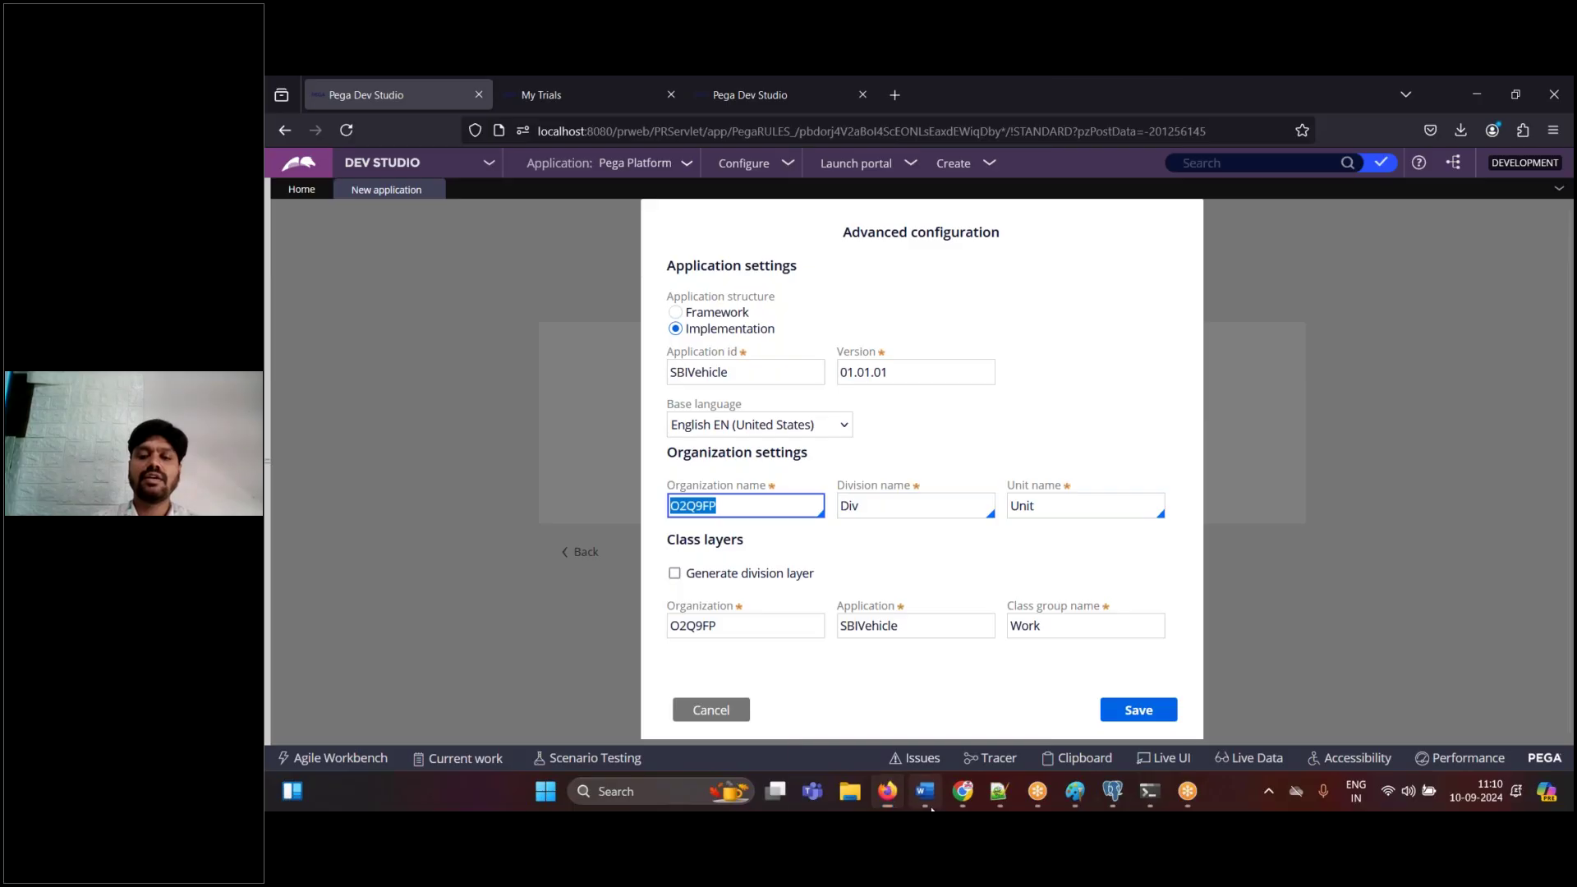
pyautogui.click(927, 795)
pyautogui.hotkey('ctrl', 'v')
pyautogui.write('Note : ')
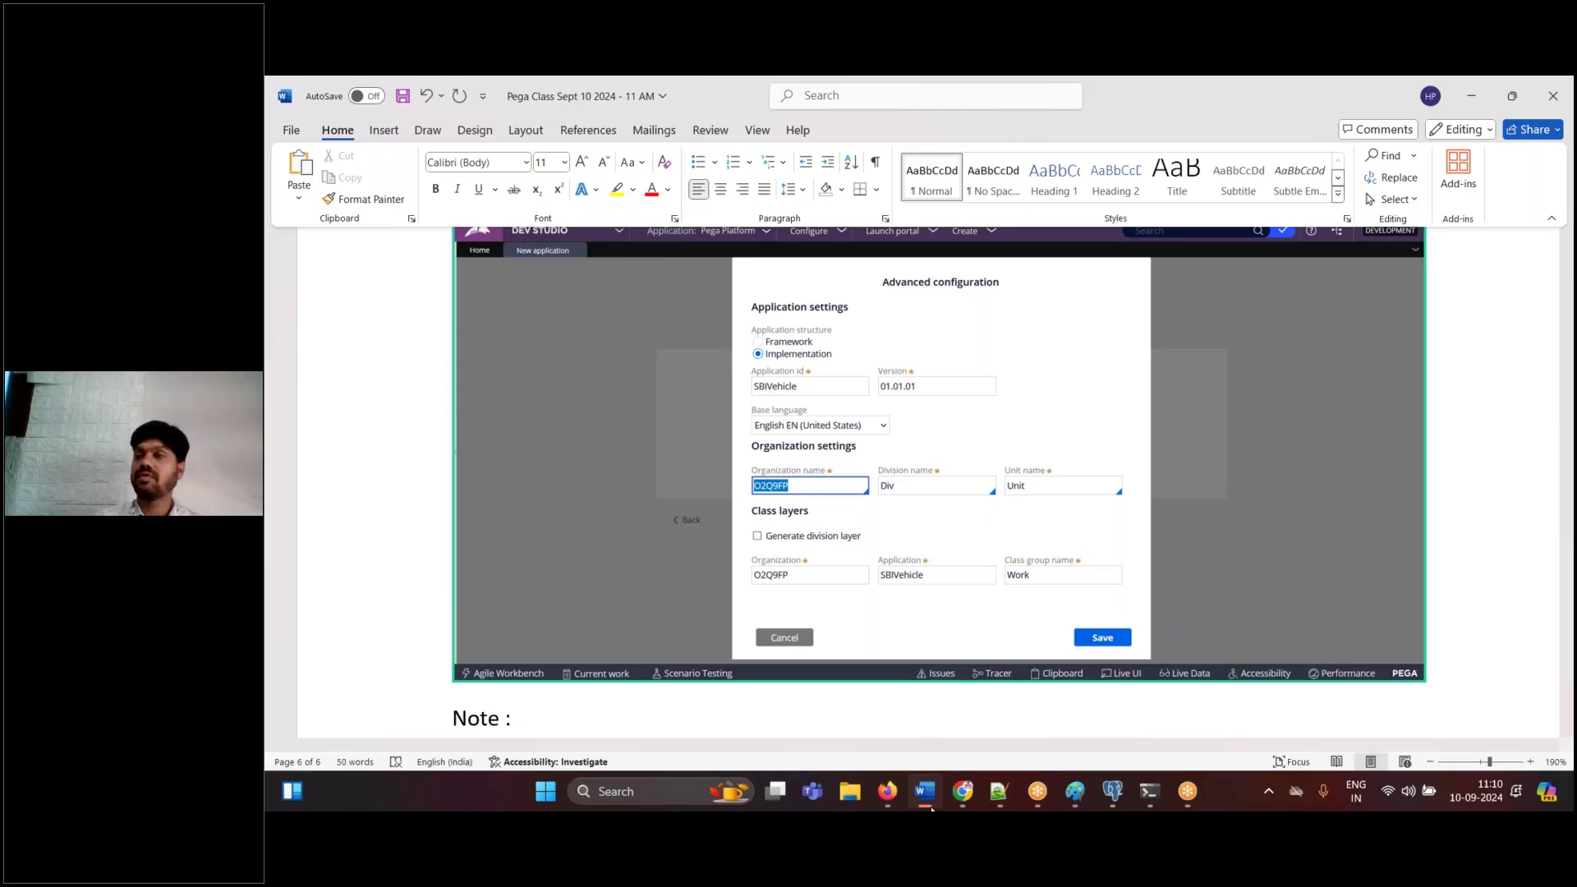
pyautogui.write('I')
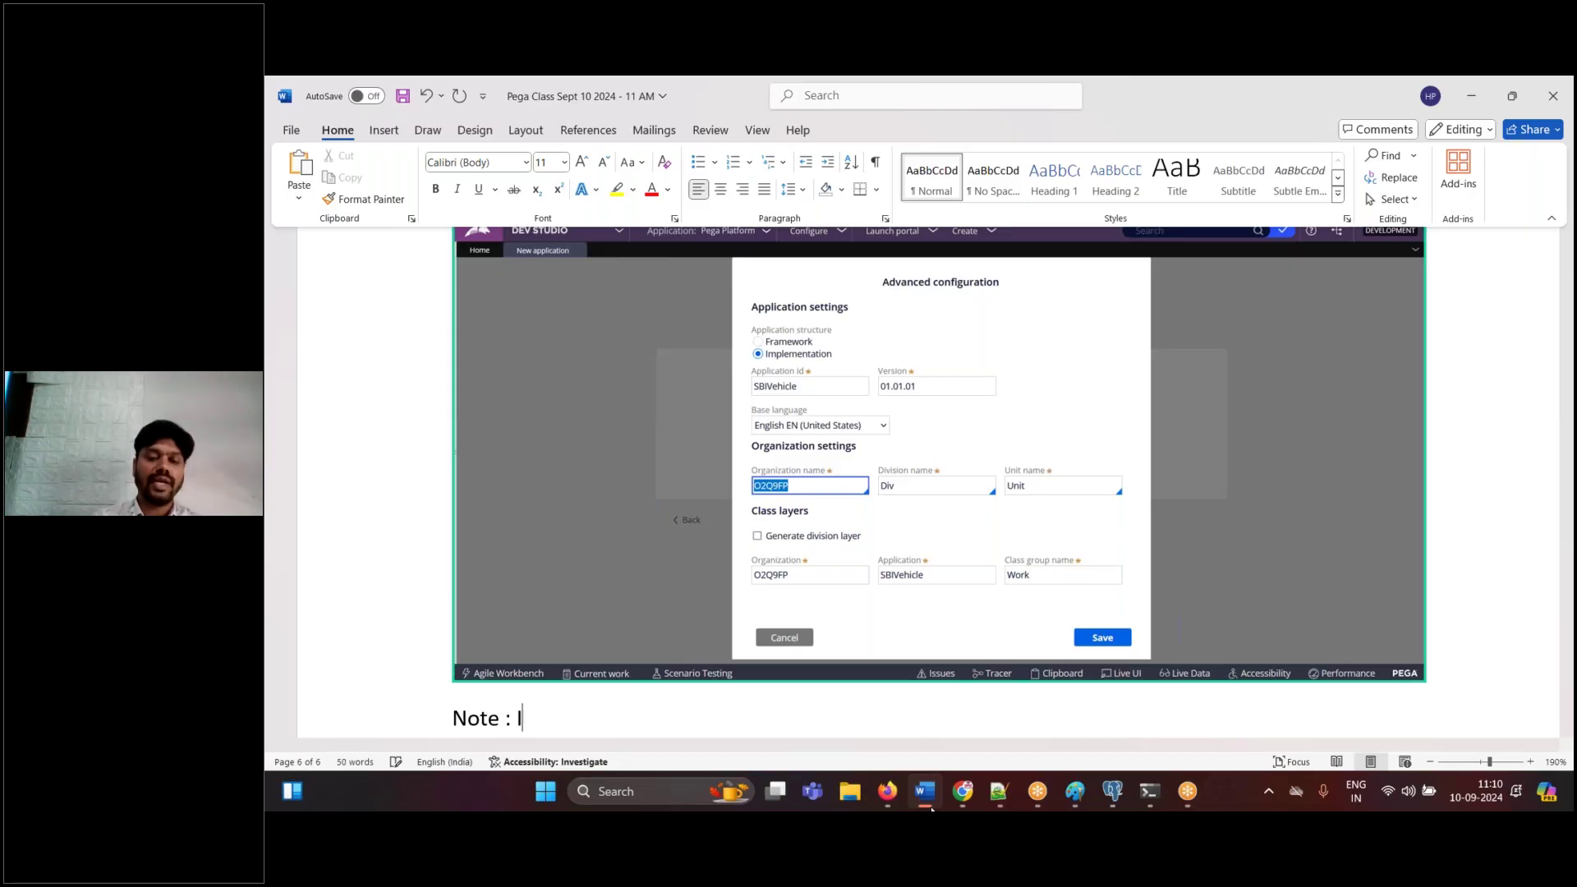
pyautogui.write('t is a prac')
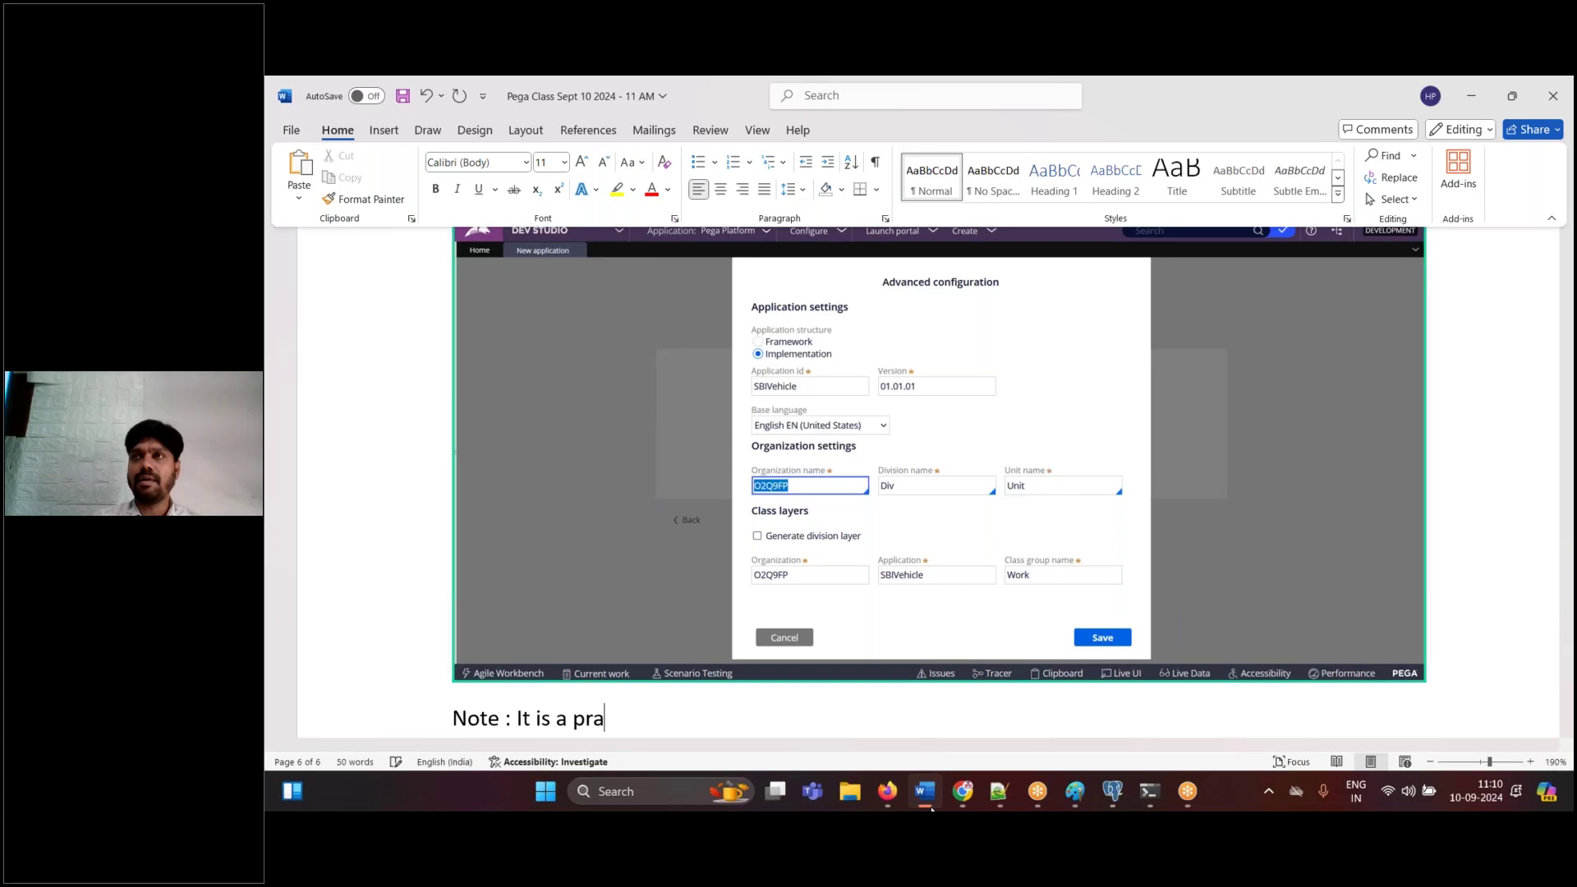
# - Finish the note: best practice that FW and IMPL applications use SAME ORGANIZATION
pyautogui.press('BackSpace')
pyautogui.press('BackSpace')
pyautogui.press('BackSpace')
pyautogui.press('BackSpace')
pyautogui.write('be')
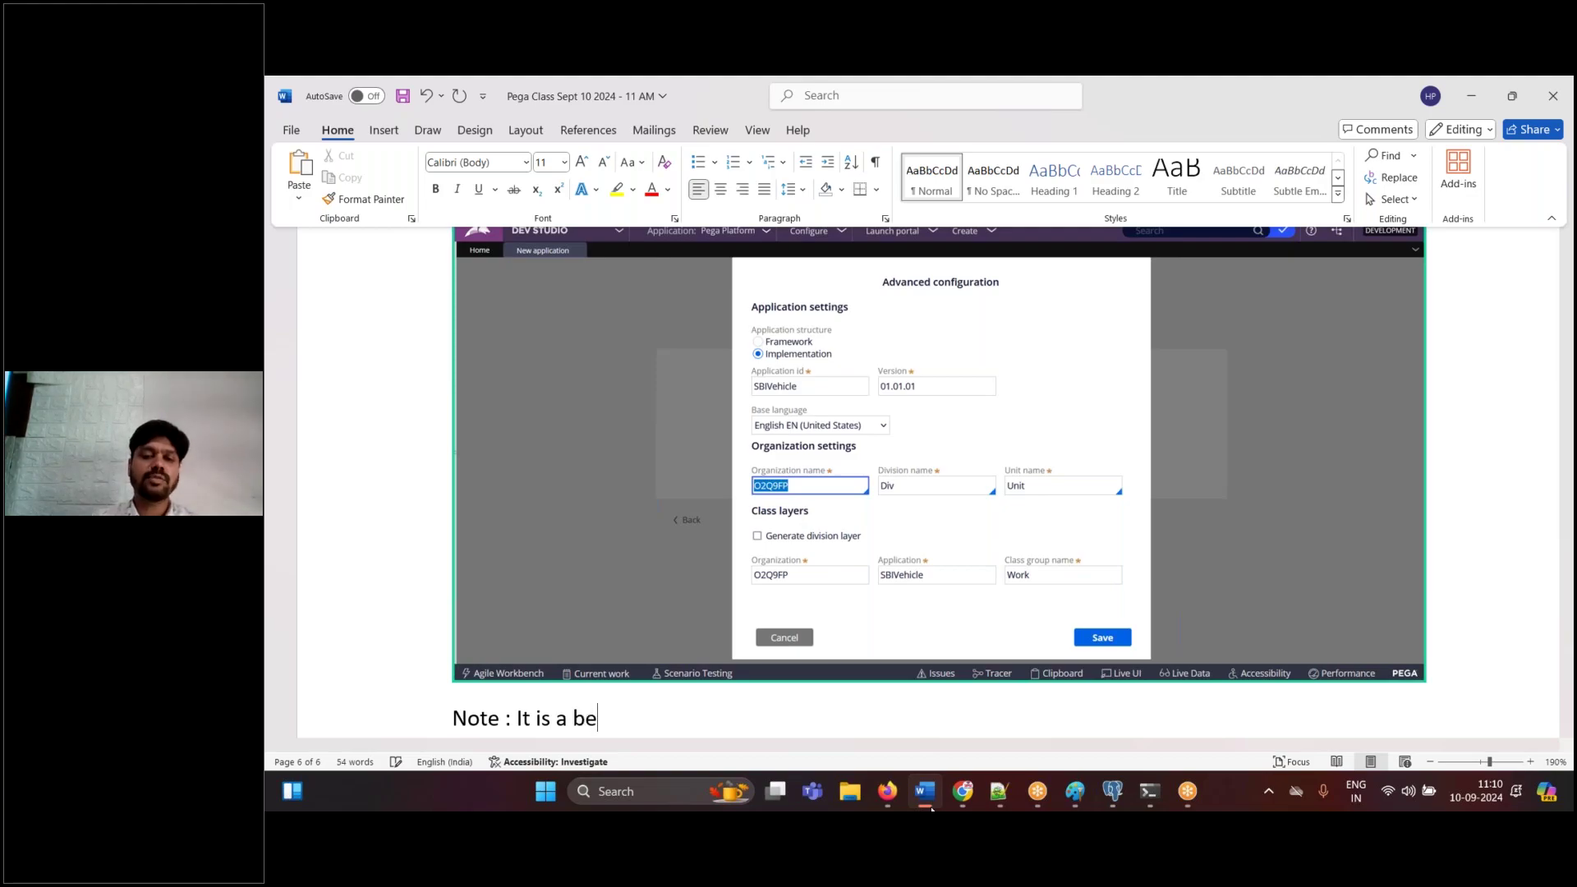
pyautogui.write('st practice ')
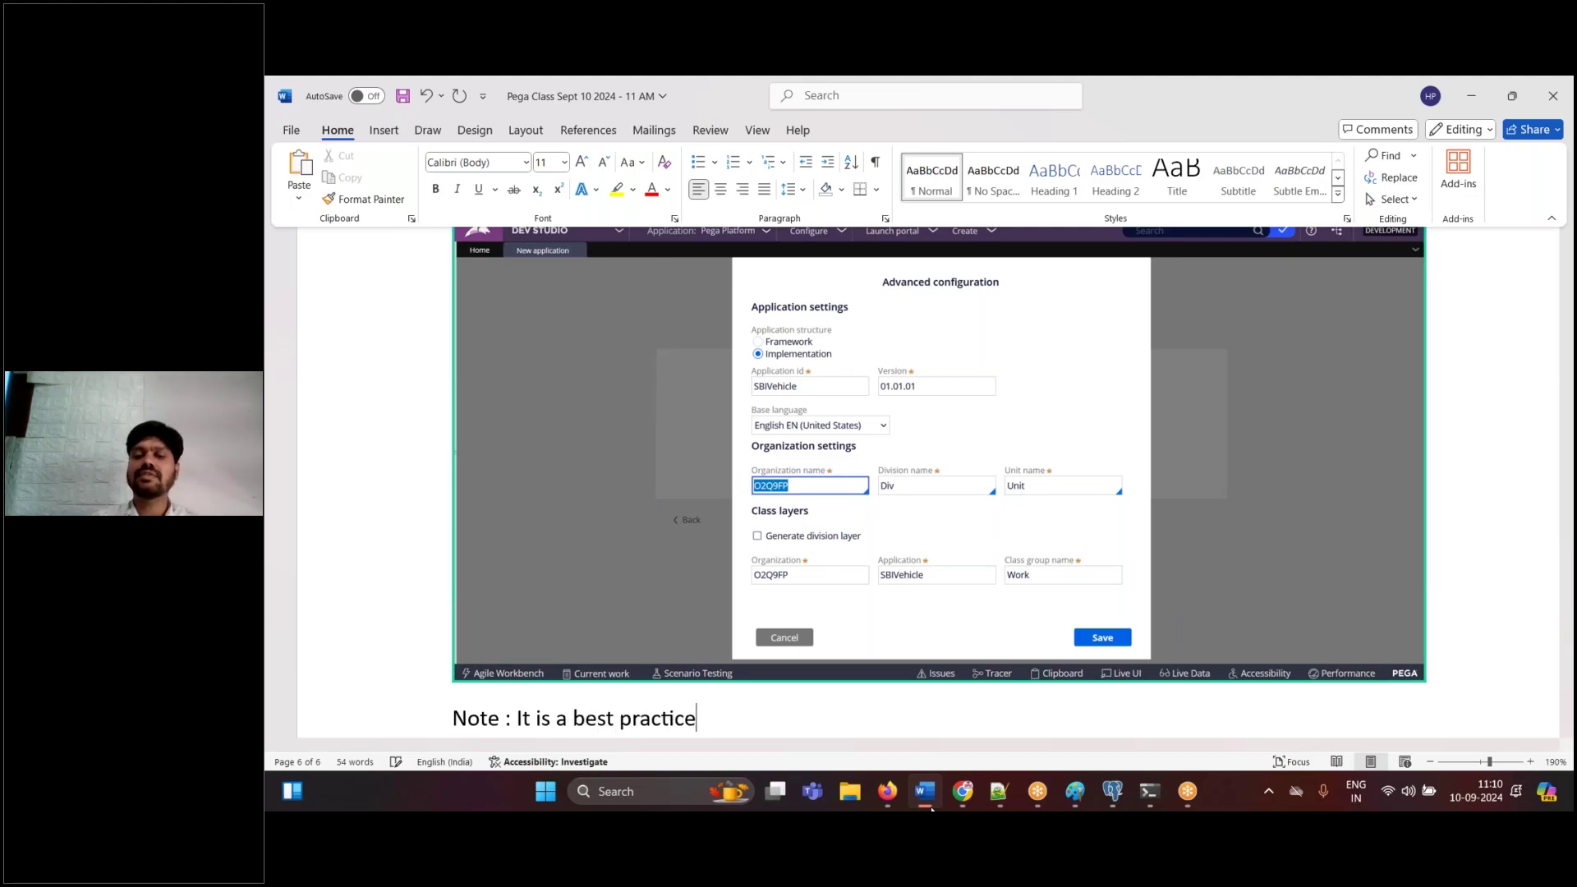
pyautogui.write('that, ')
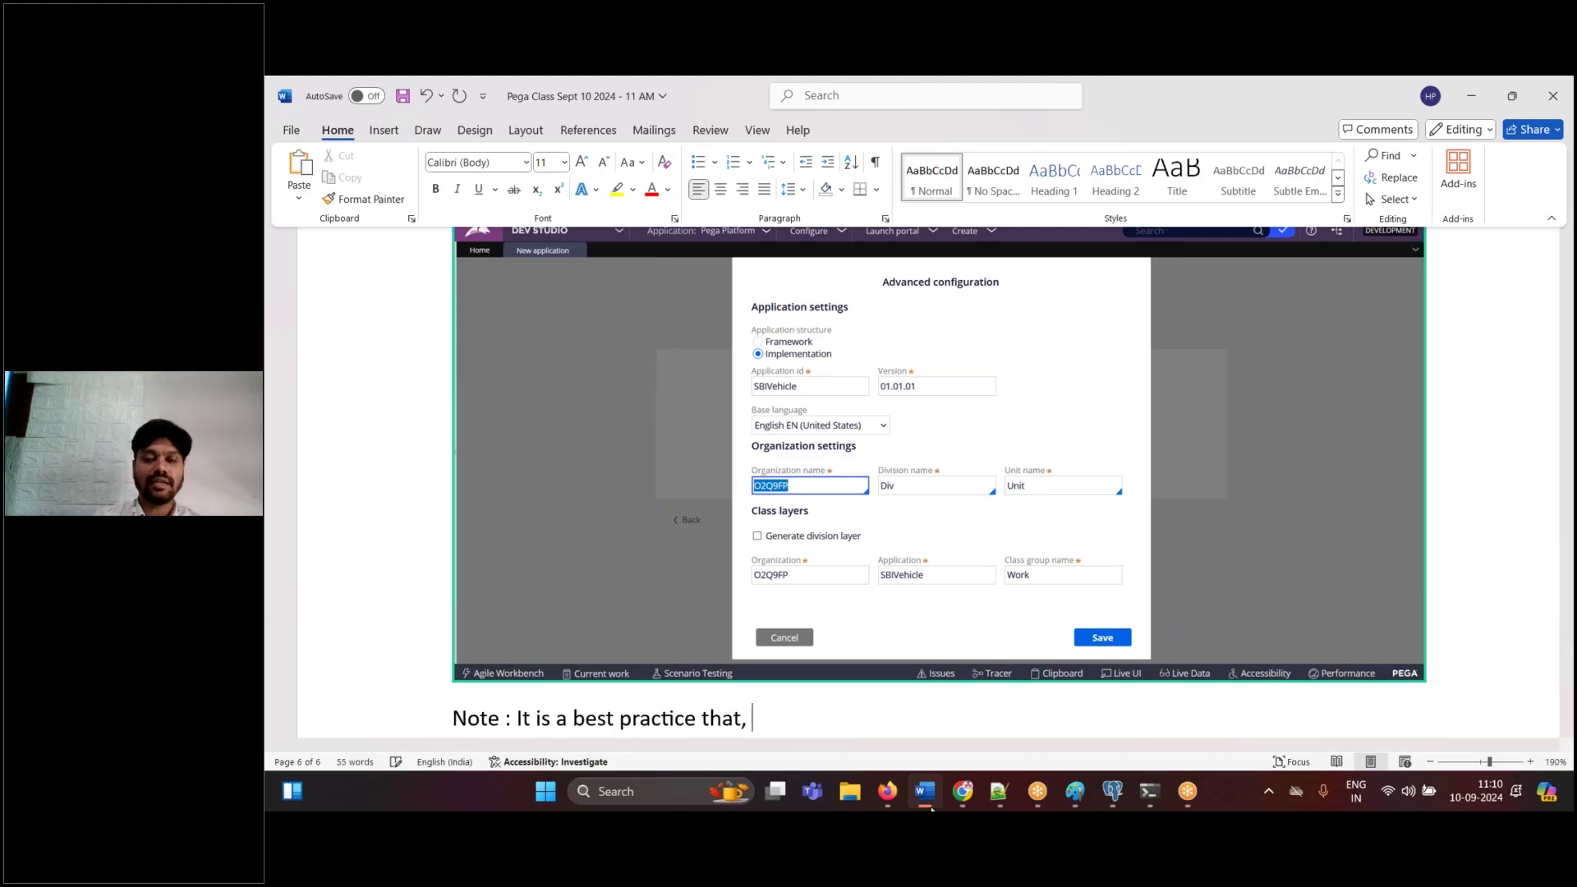
pyautogui.write('a FW and ')
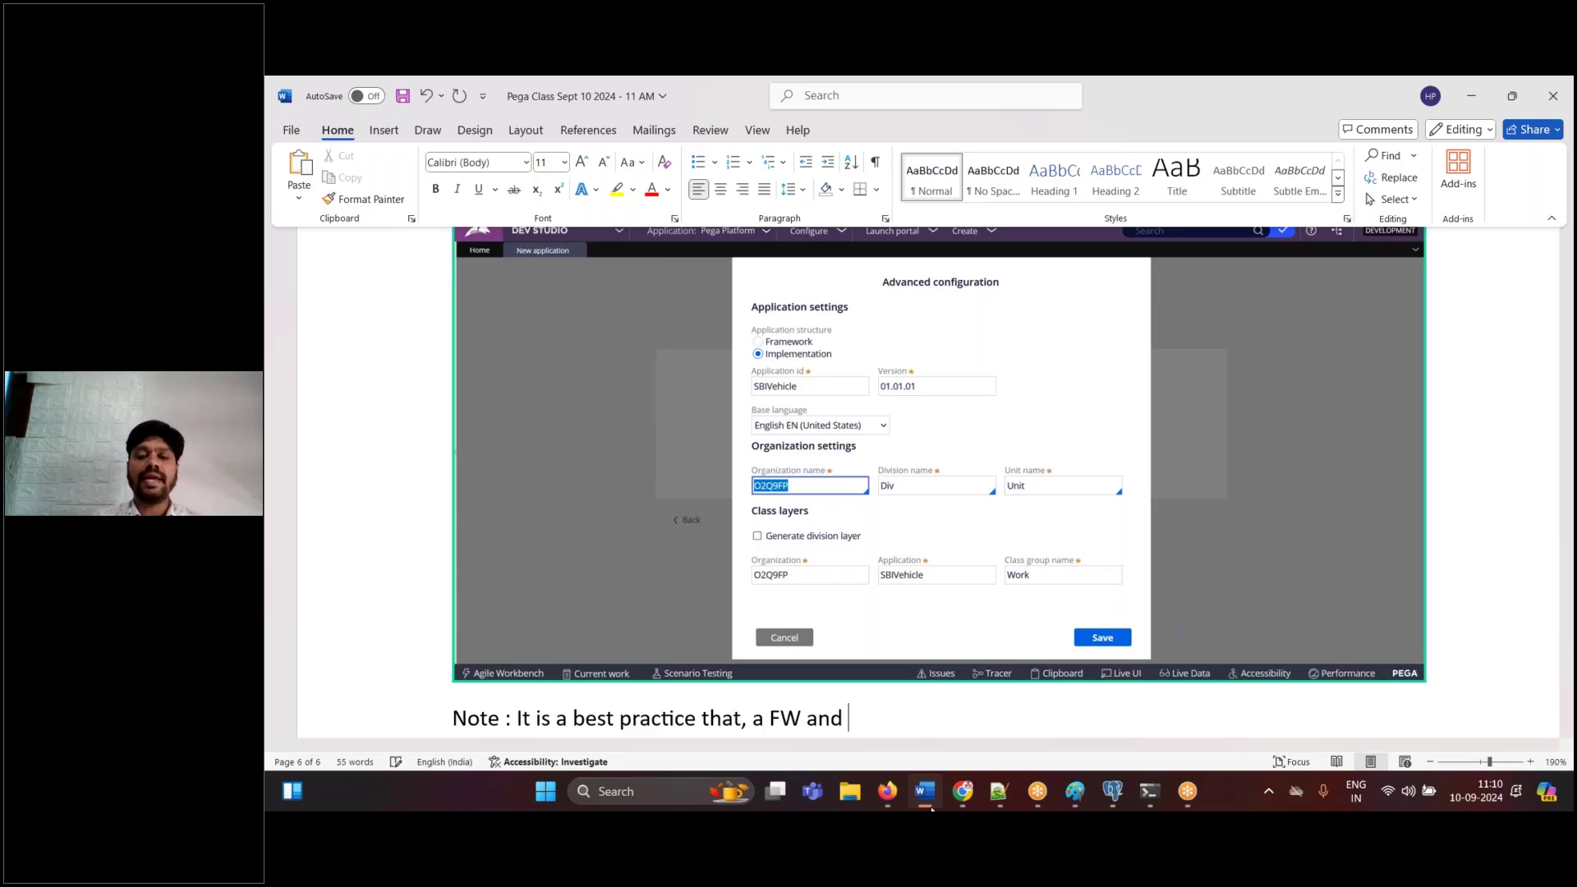
pyautogui.write('IMPL application')
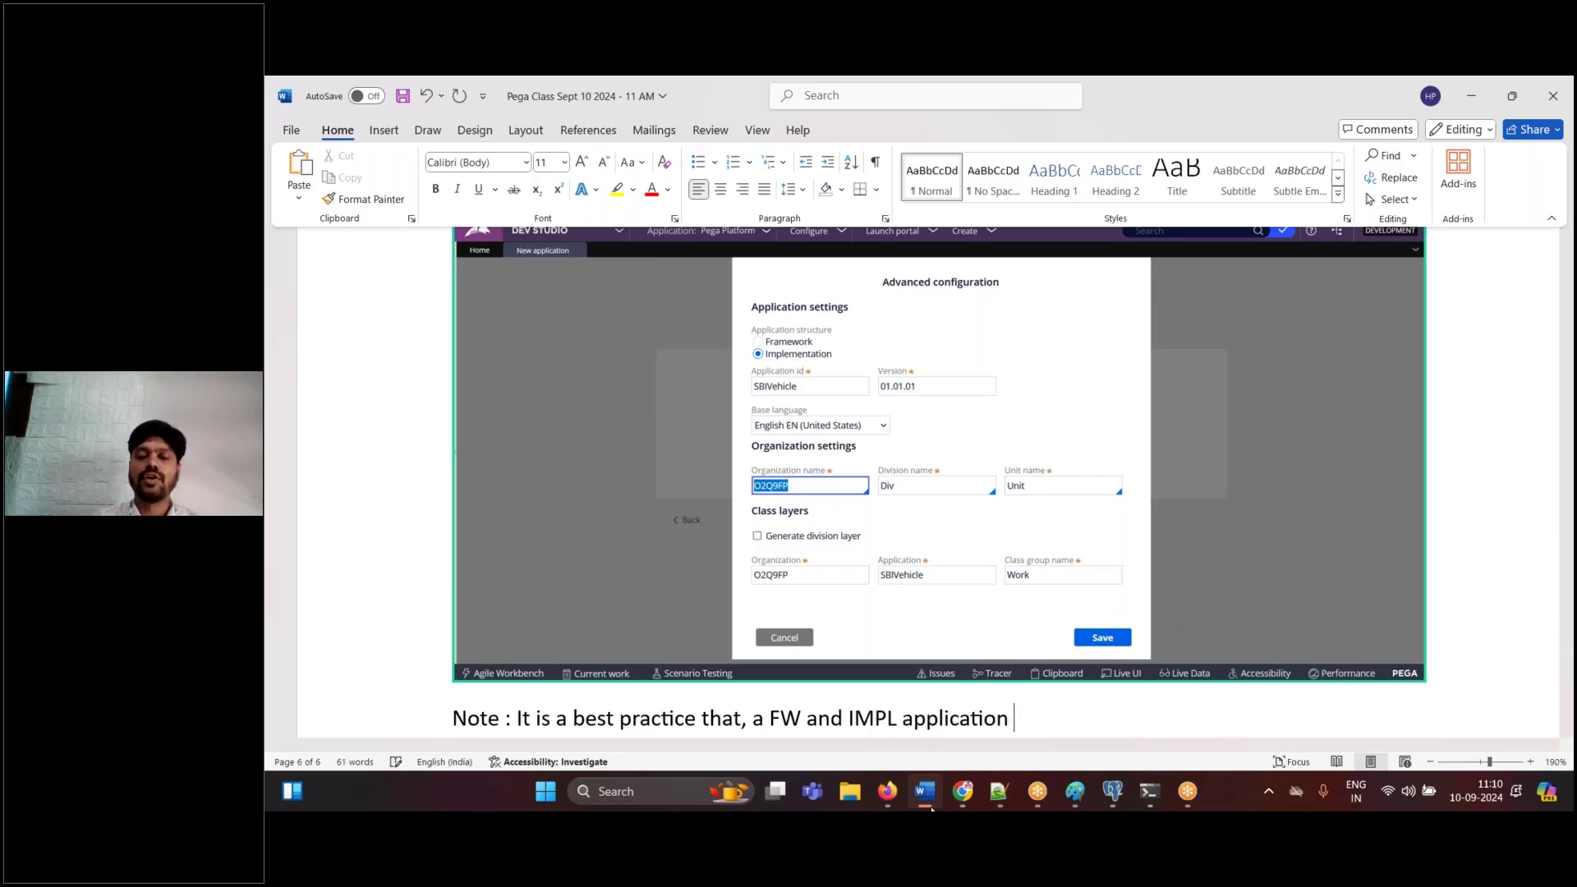
pyautogui.press('BackSpace')
pyautogui.write('s uses SAME ORGANIZATION')
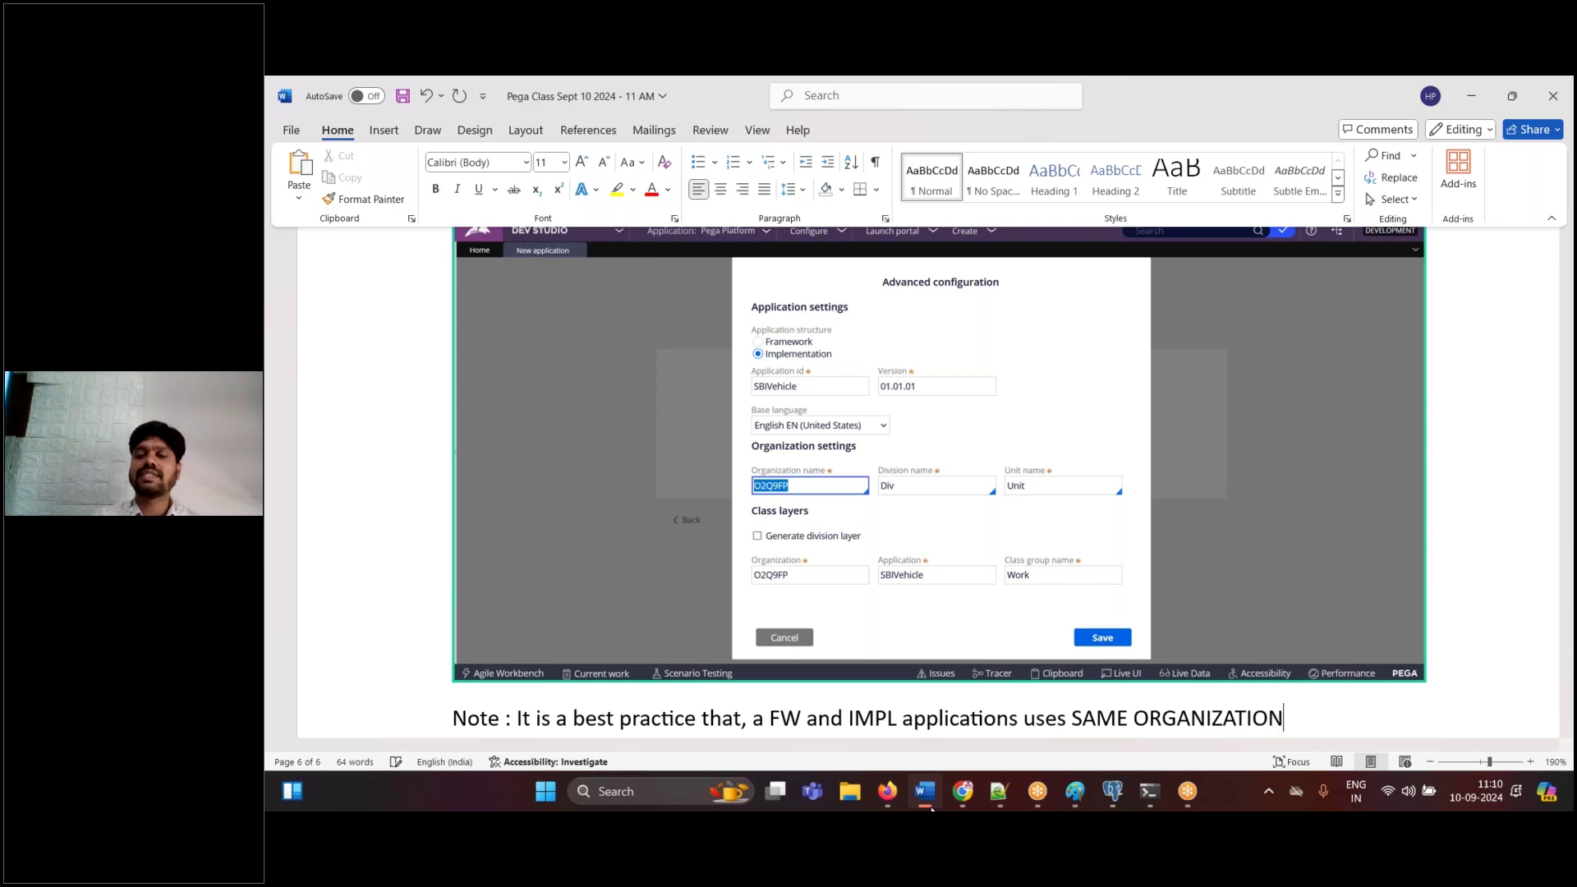
pyautogui.write('.')
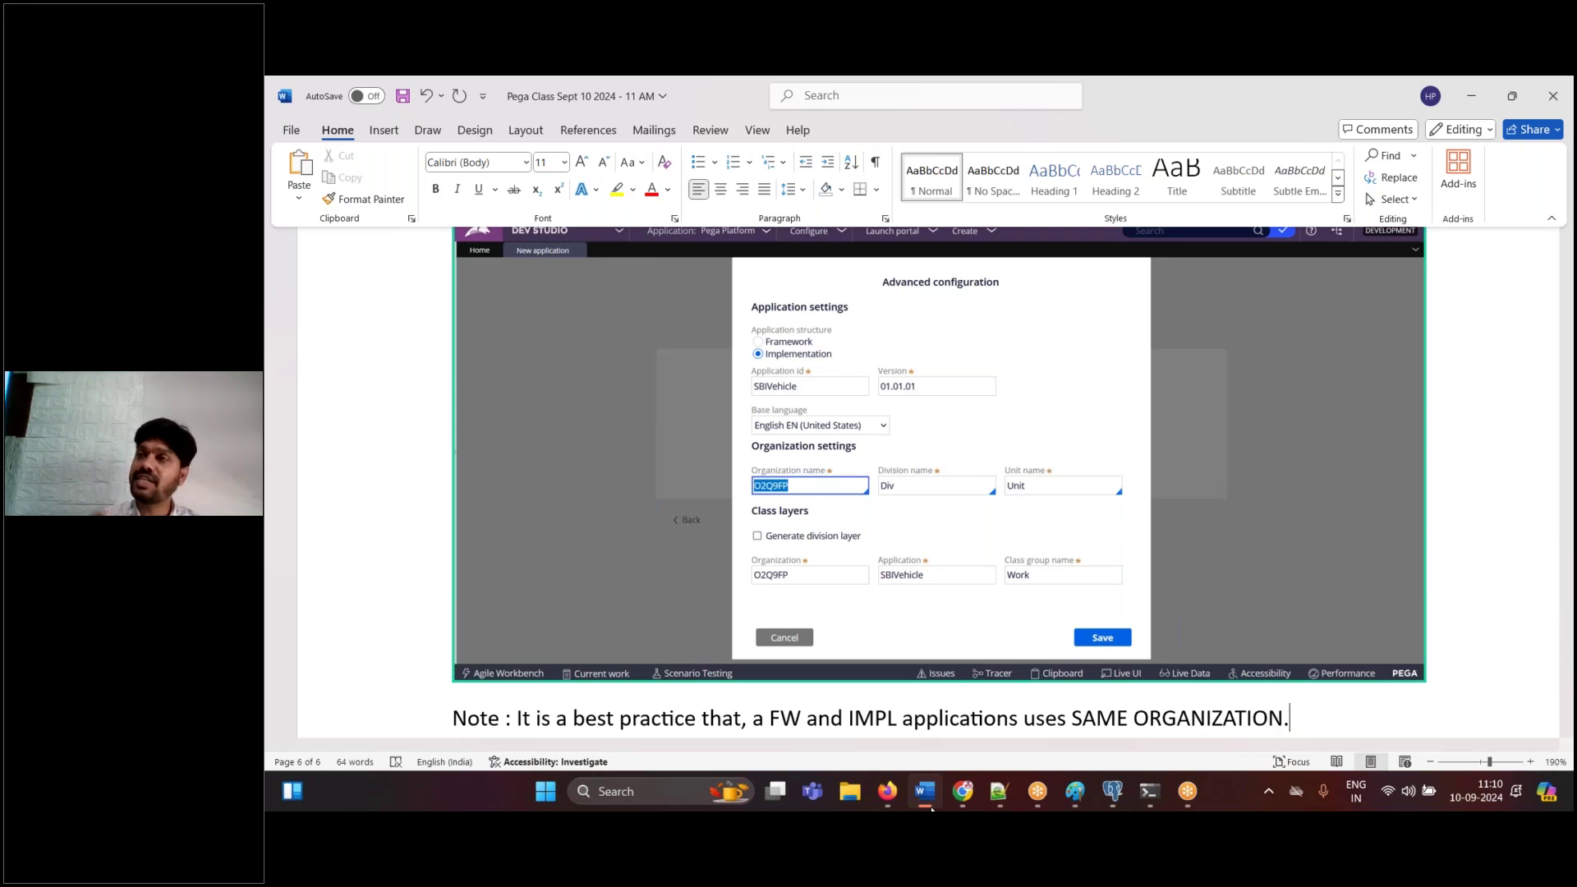
pyautogui.press('Return')
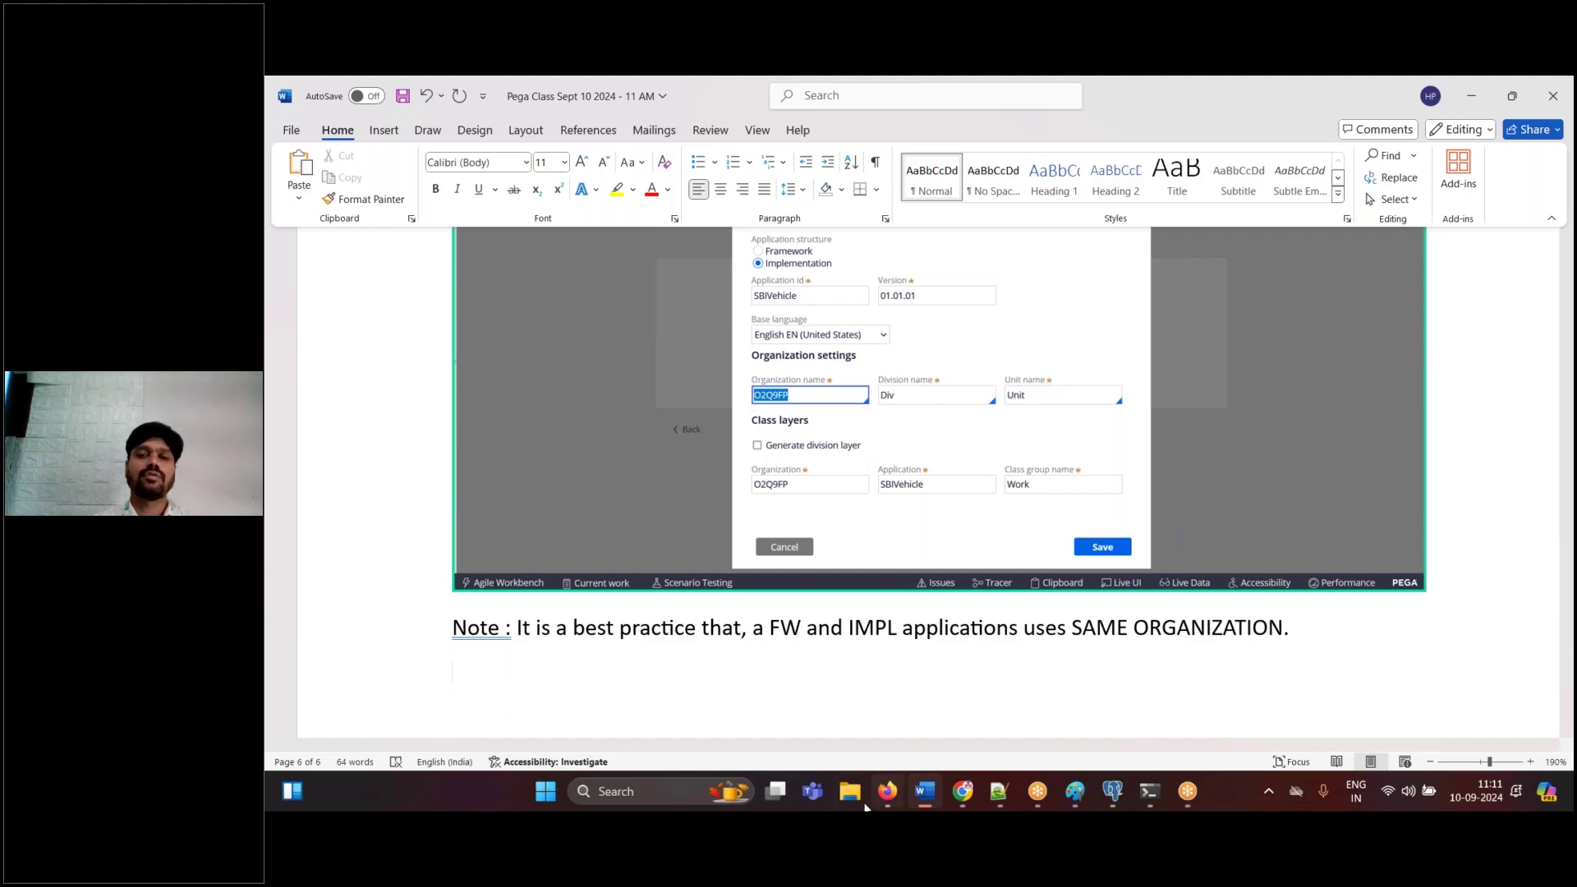
# - Add the line 'remove random name of organization, choose existing organization SBI' and save the notes
pyautogui.write('r')
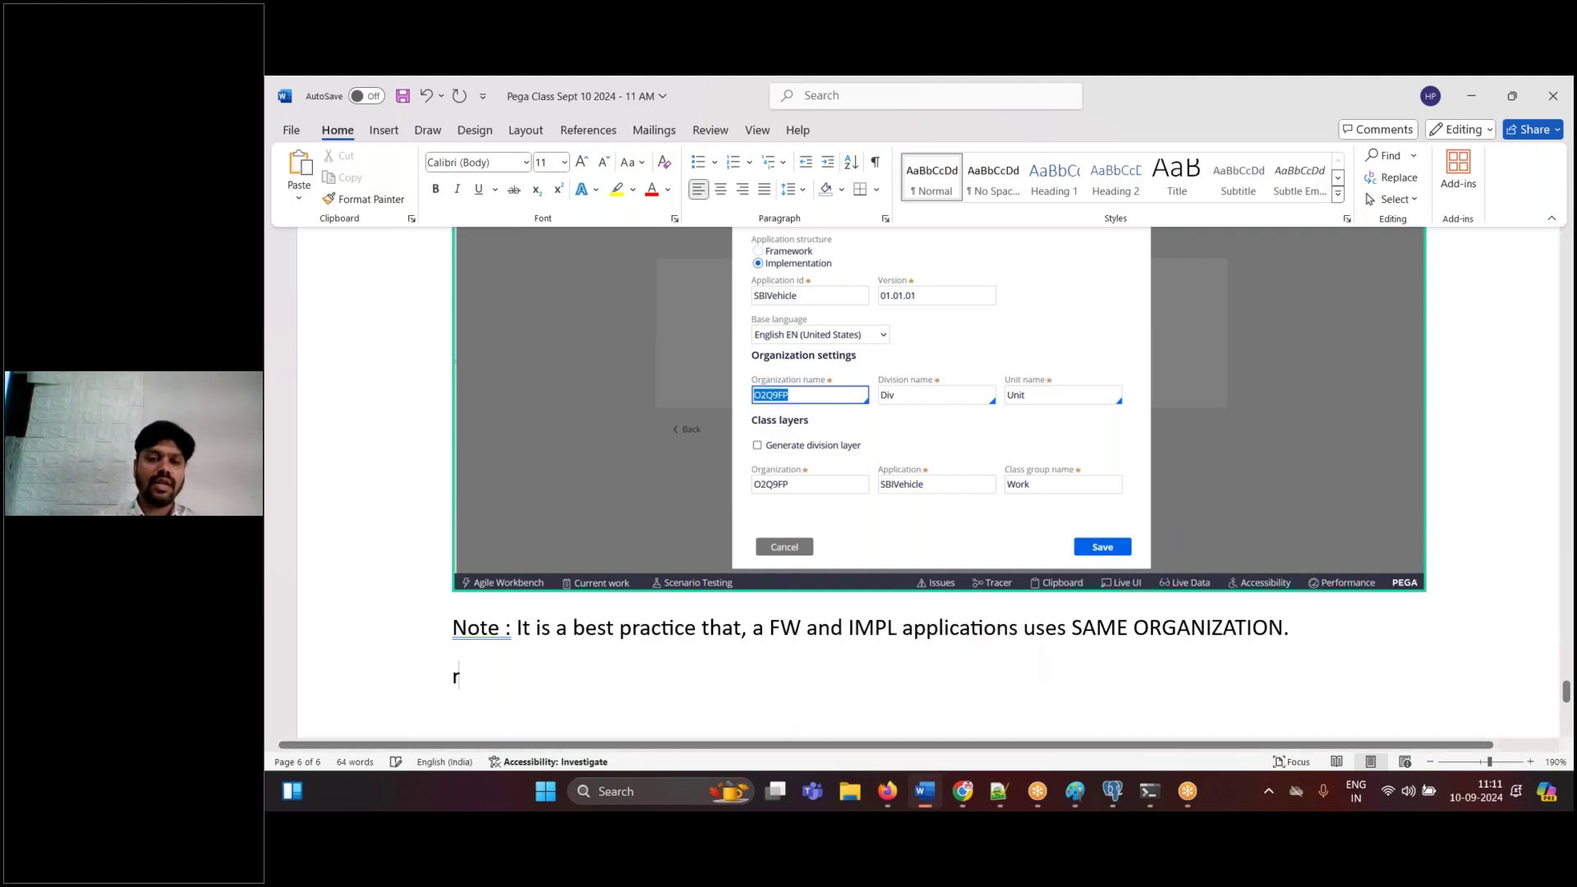
pyautogui.write('emove random name of ')
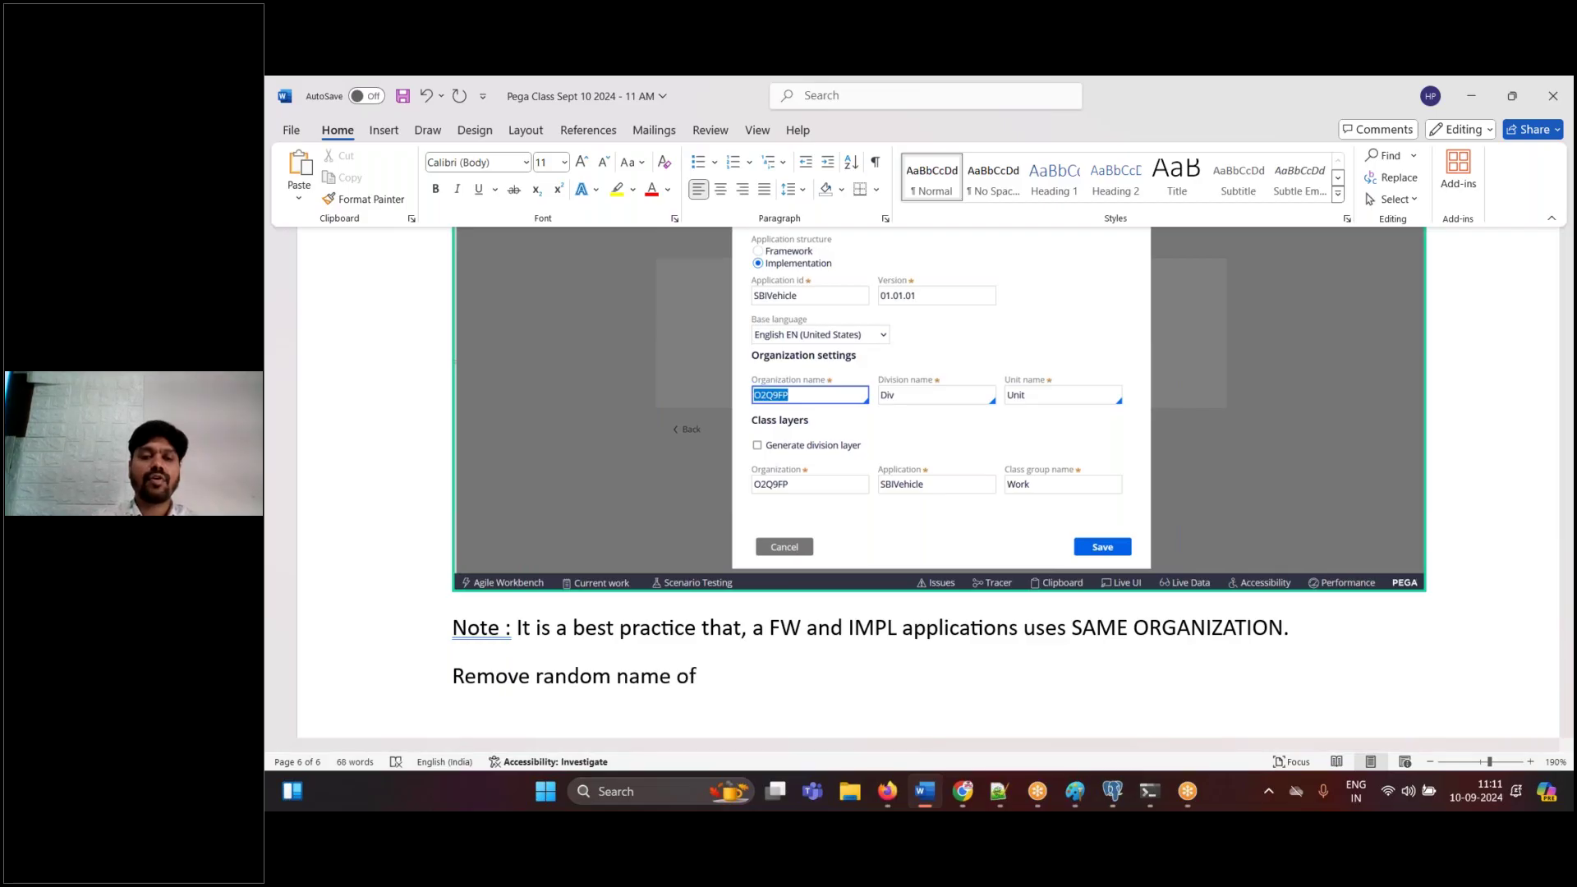
pyautogui.write('organizati')
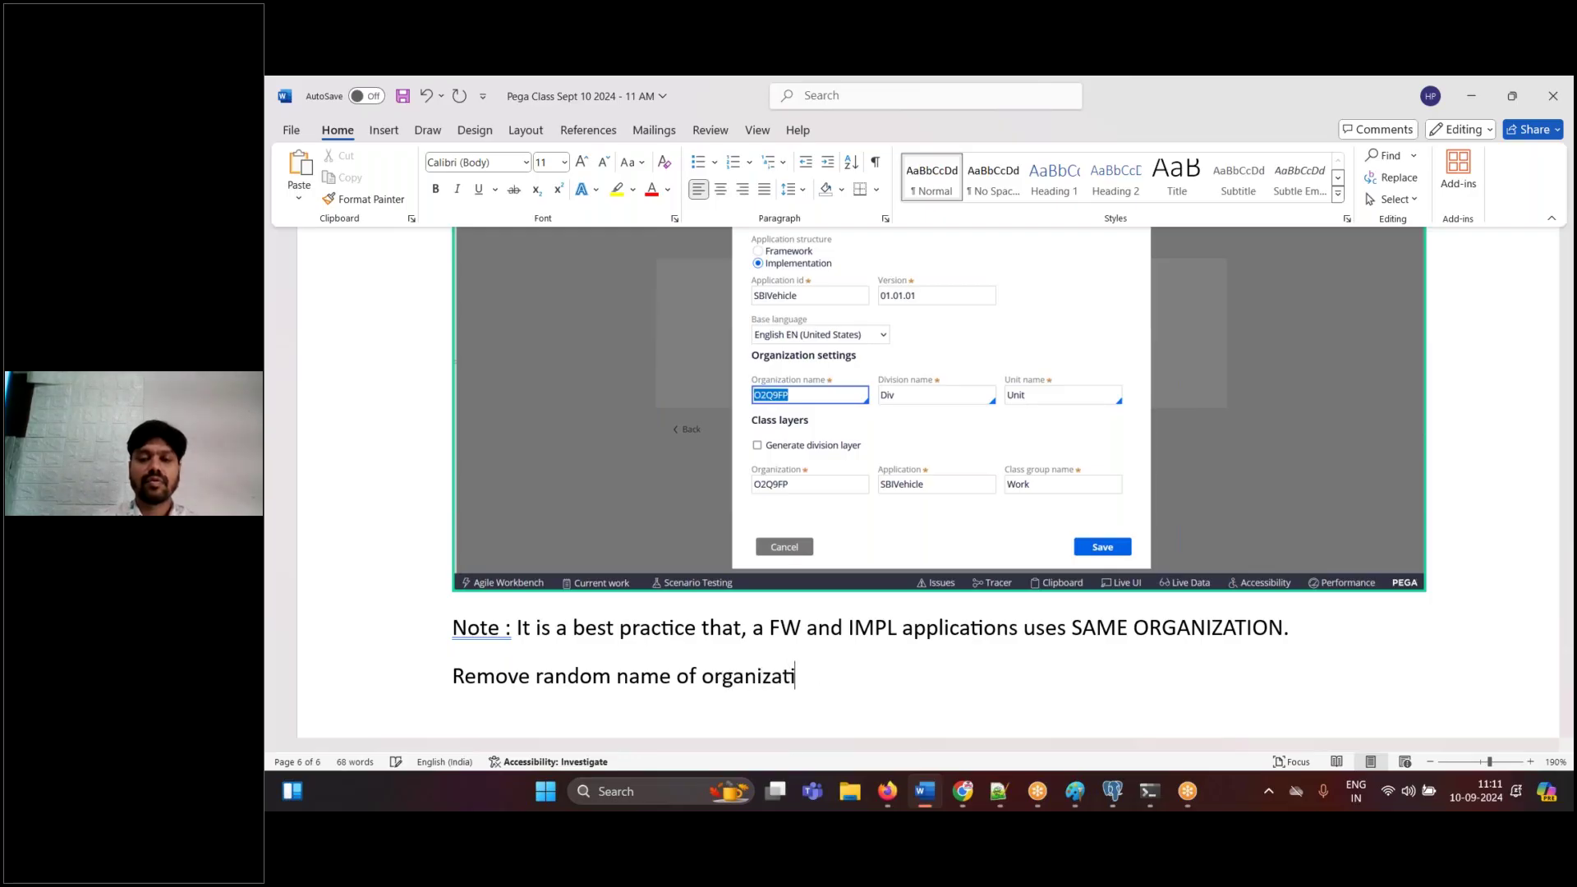
pyautogui.write('on, choose ')
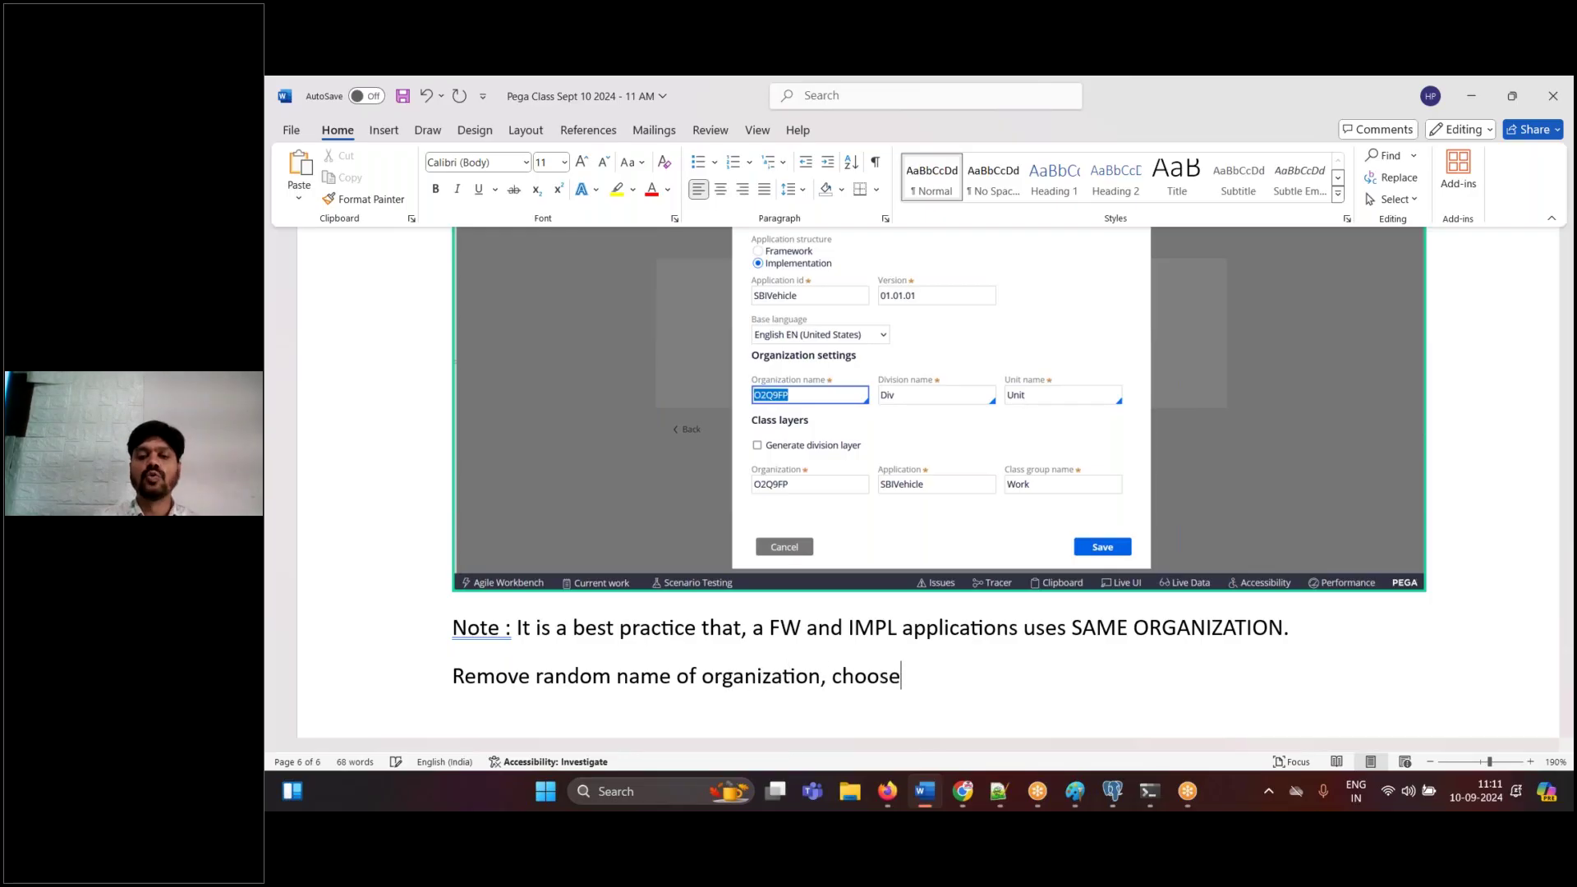
pyautogui.write('ex')
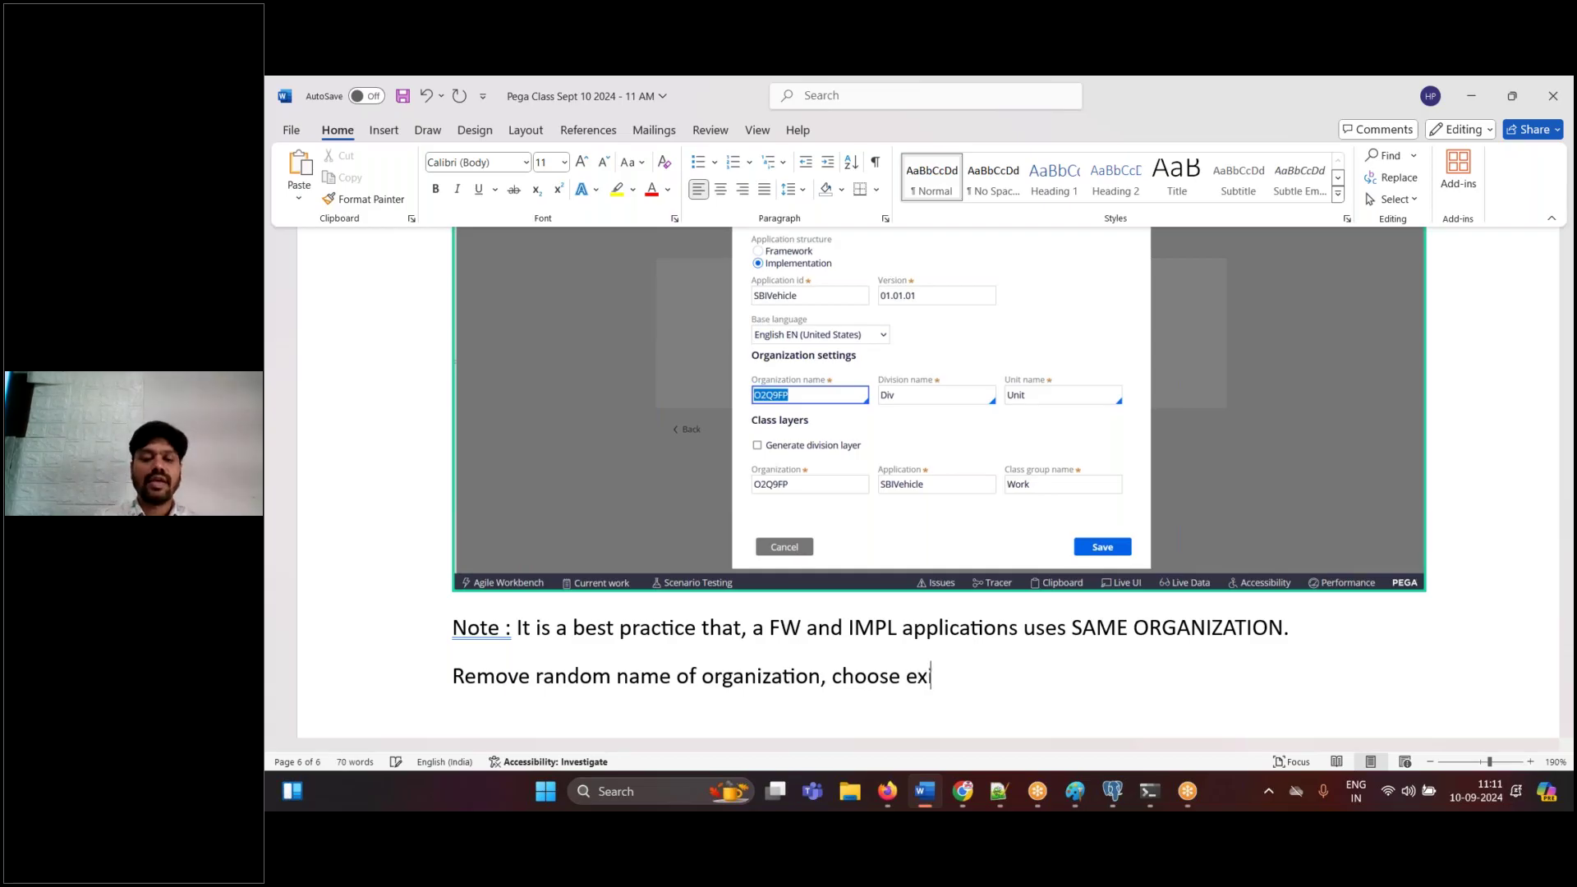
pyautogui.write('isting organiza')
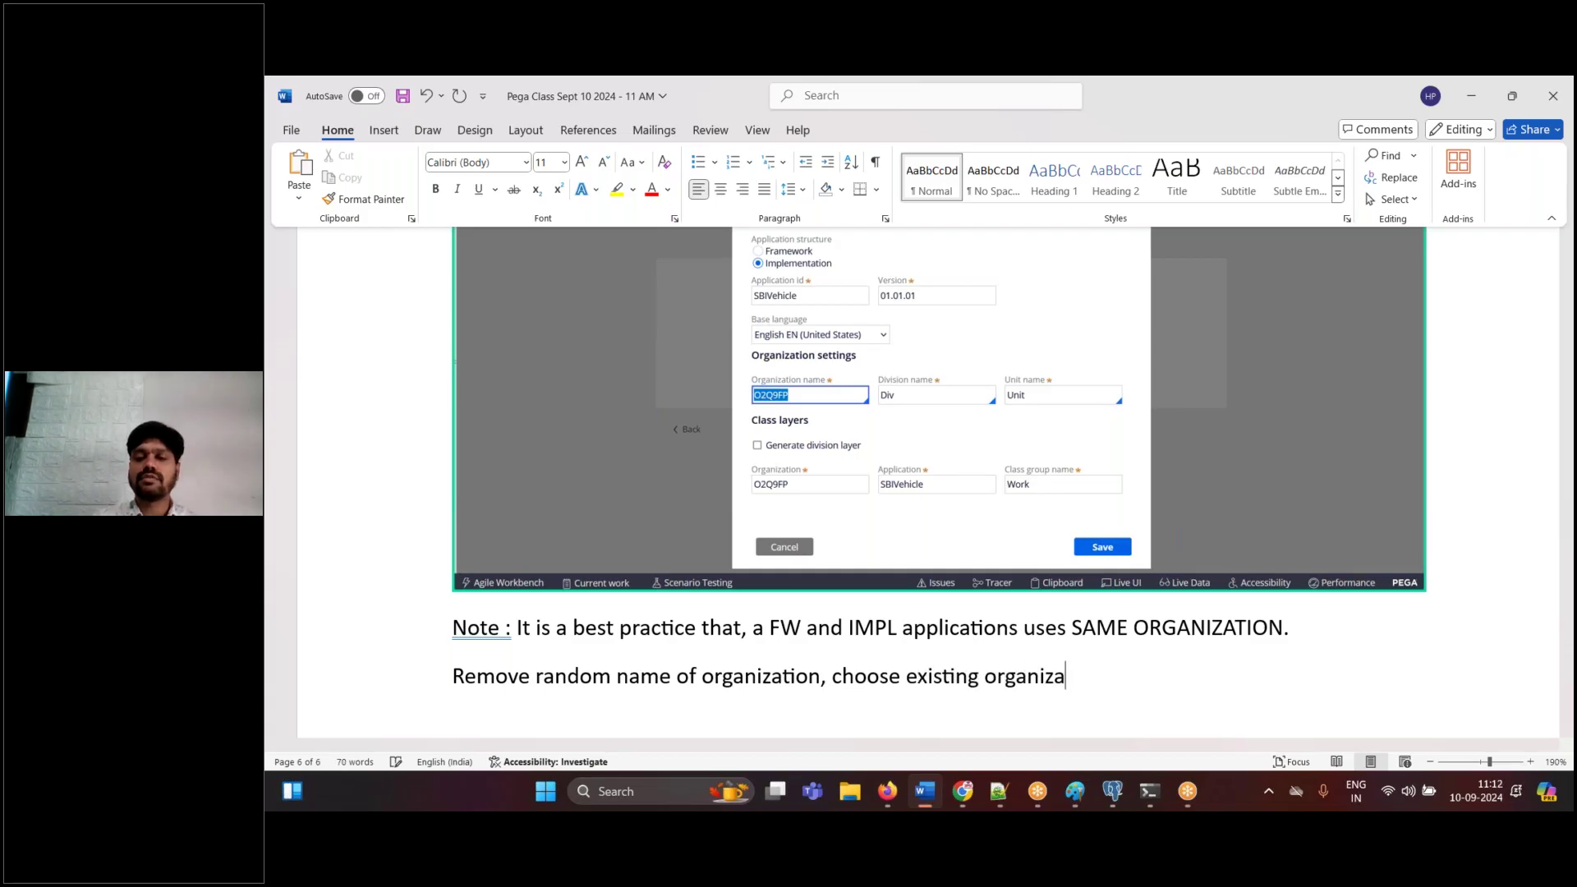
pyautogui.write('tion SBI')
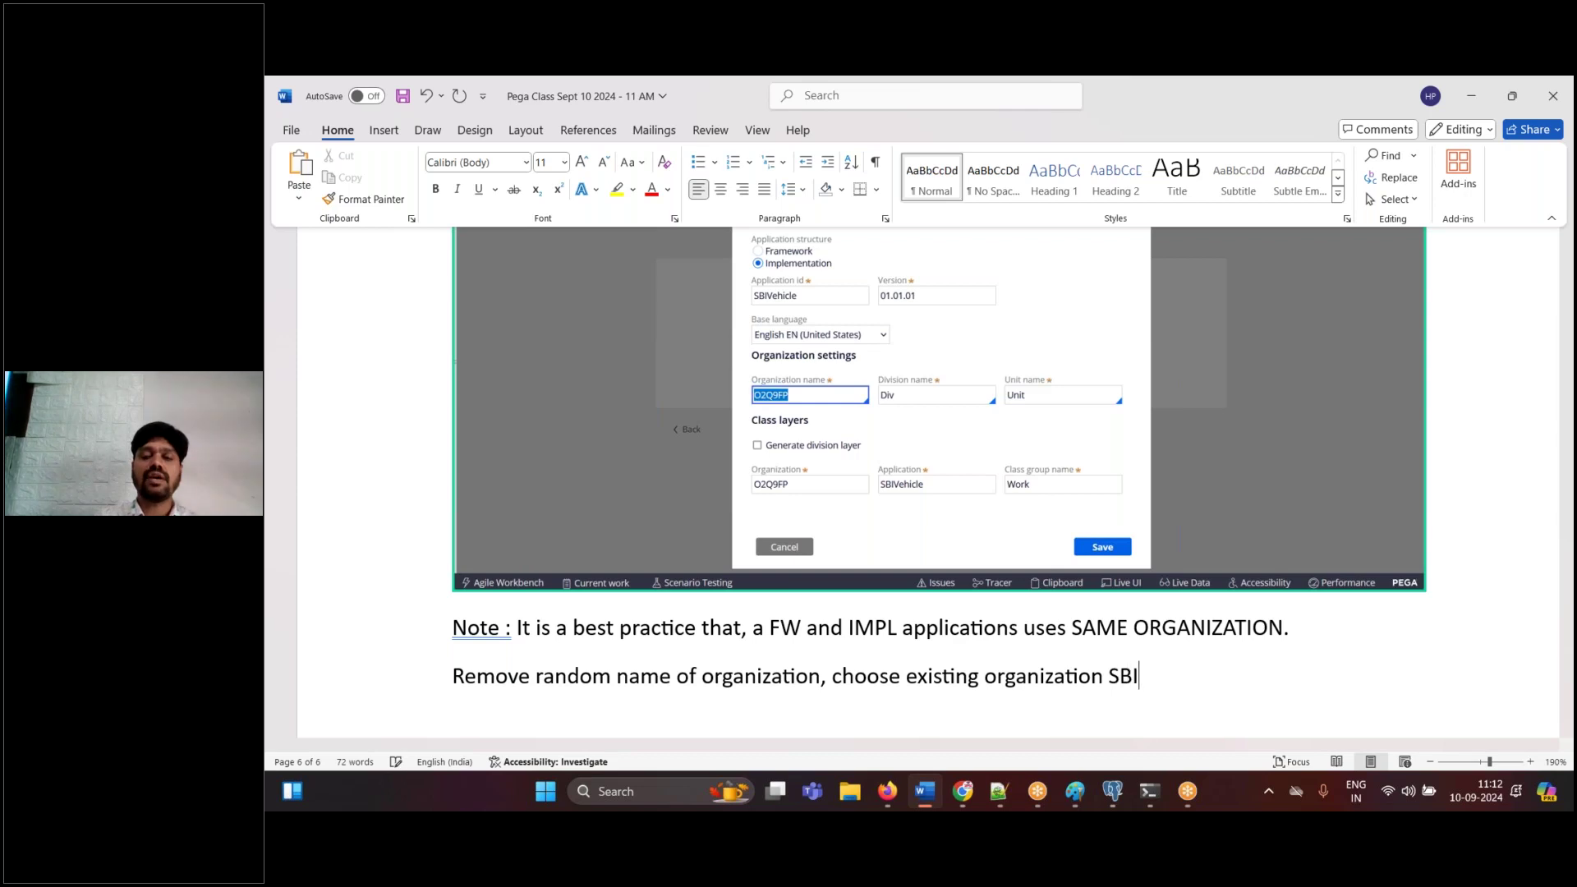
pyautogui.press('Return')
pyautogui.hotkey('ctrl', 's')
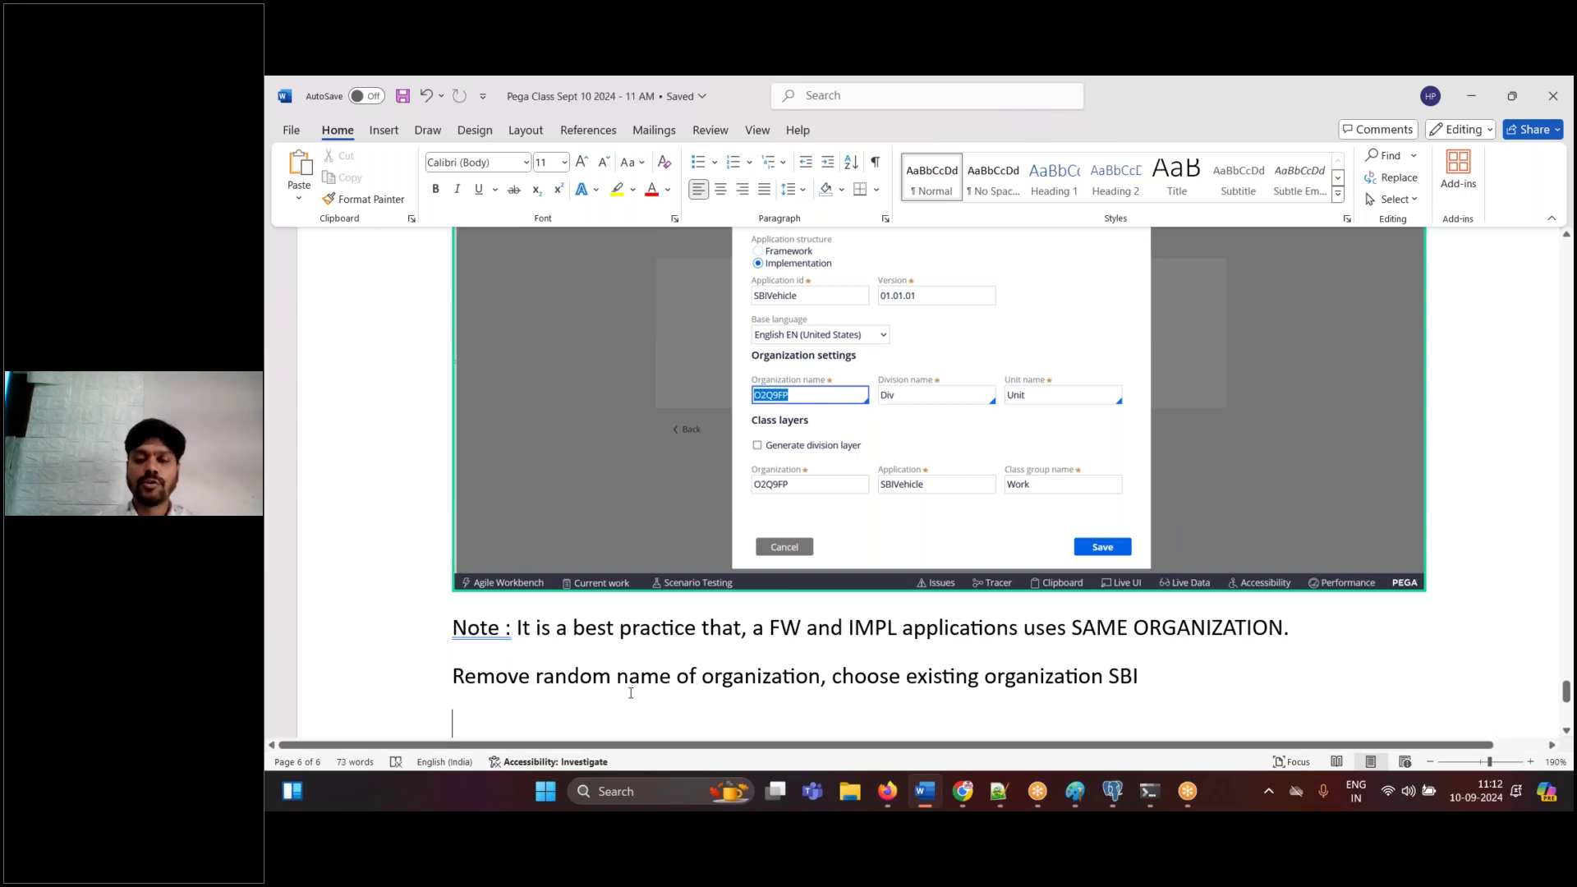
# - Clear the generated organization name and browse the existing organizations list down to SBI
pyautogui.click(889, 793)
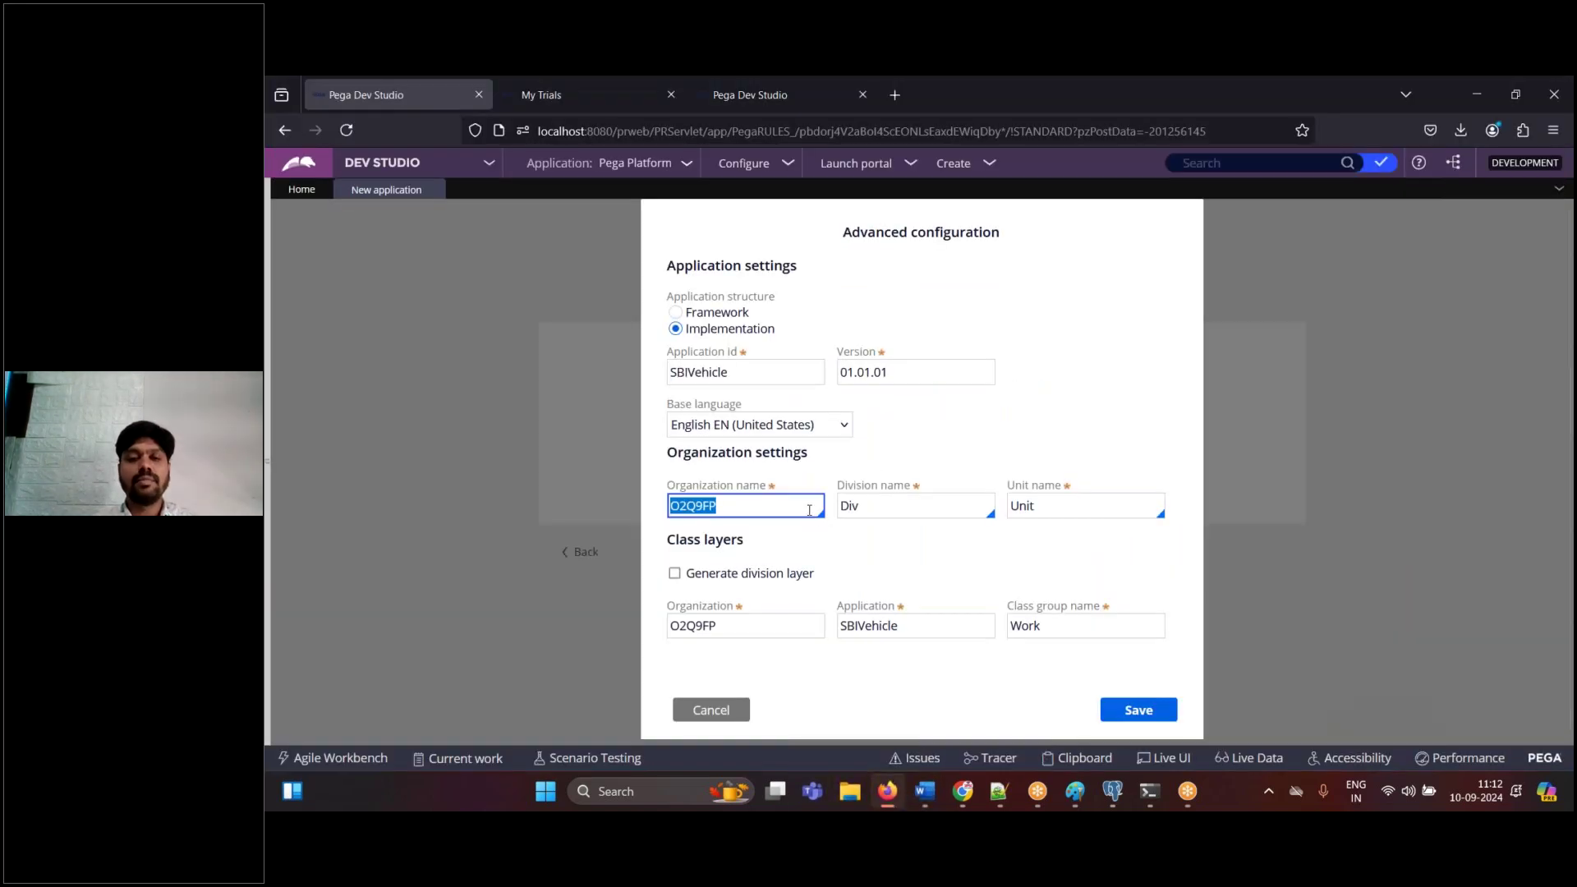
pyautogui.press('End')
pyautogui.press('BackSpace')
pyautogui.press('BackSpace')
pyautogui.press('BackSpace')
pyautogui.press('BackSpace')
pyautogui.press('BackSpace')
pyautogui.press('BackSpace')
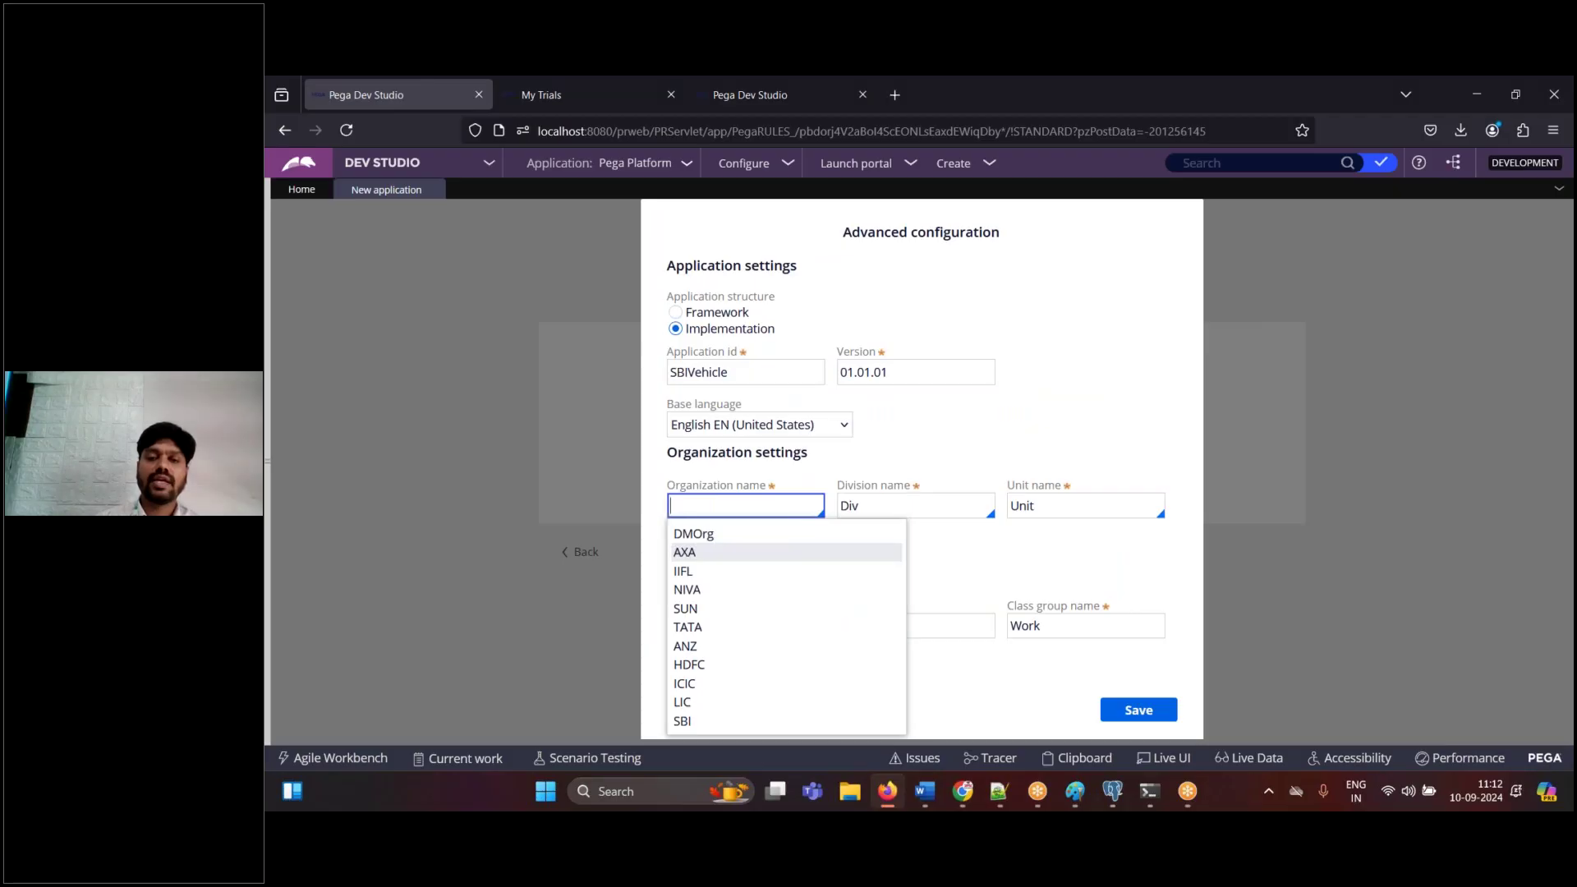
pyautogui.click(993, 572)
pyautogui.click(780, 509)
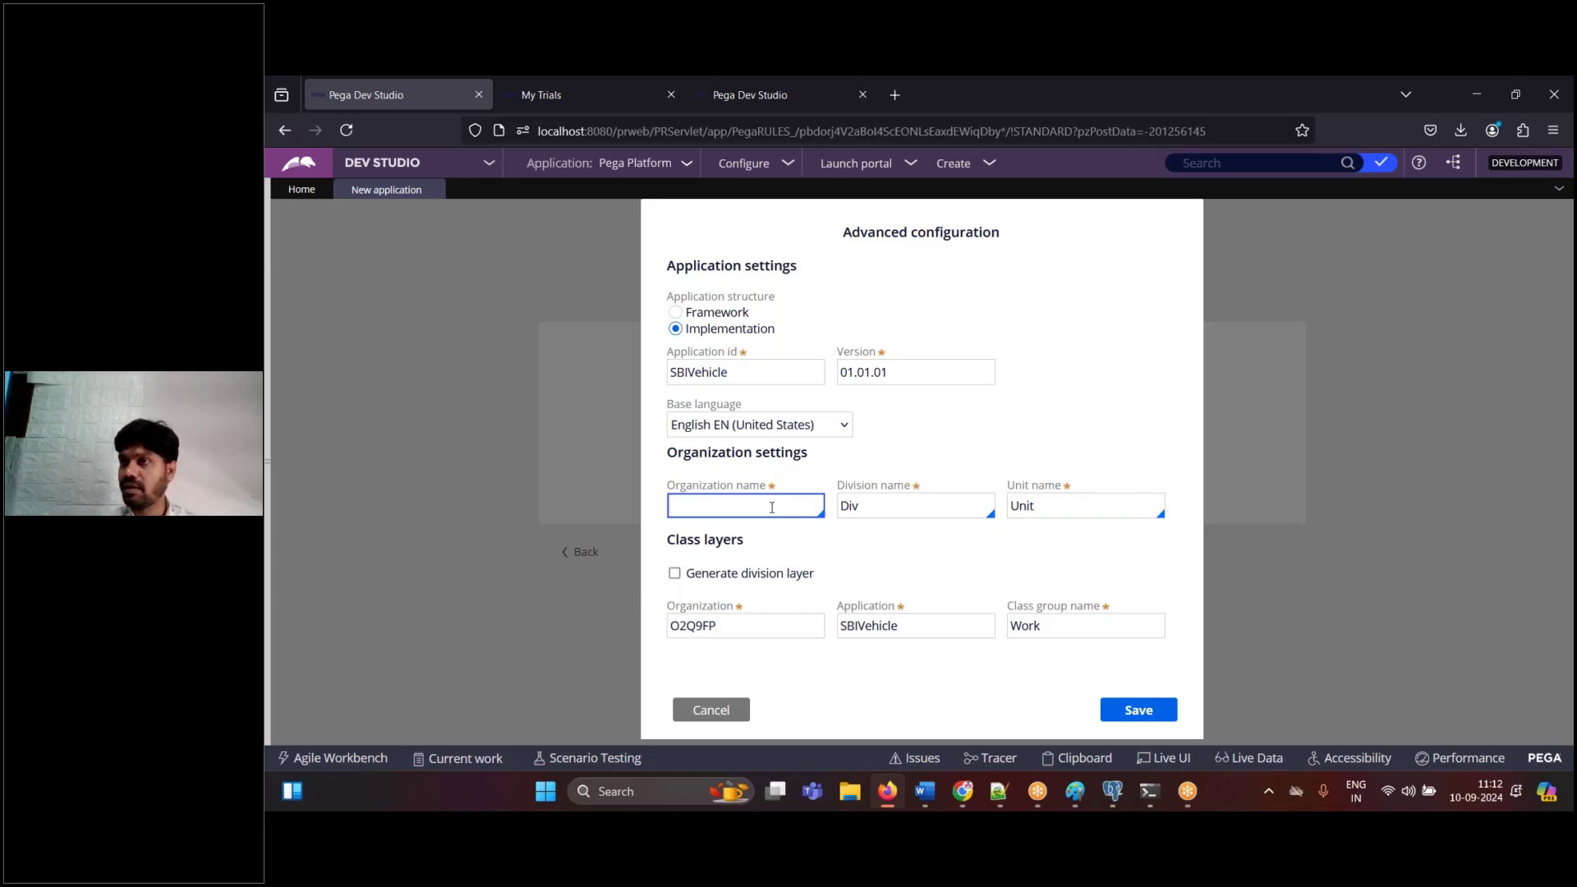
pyautogui.click(772, 506)
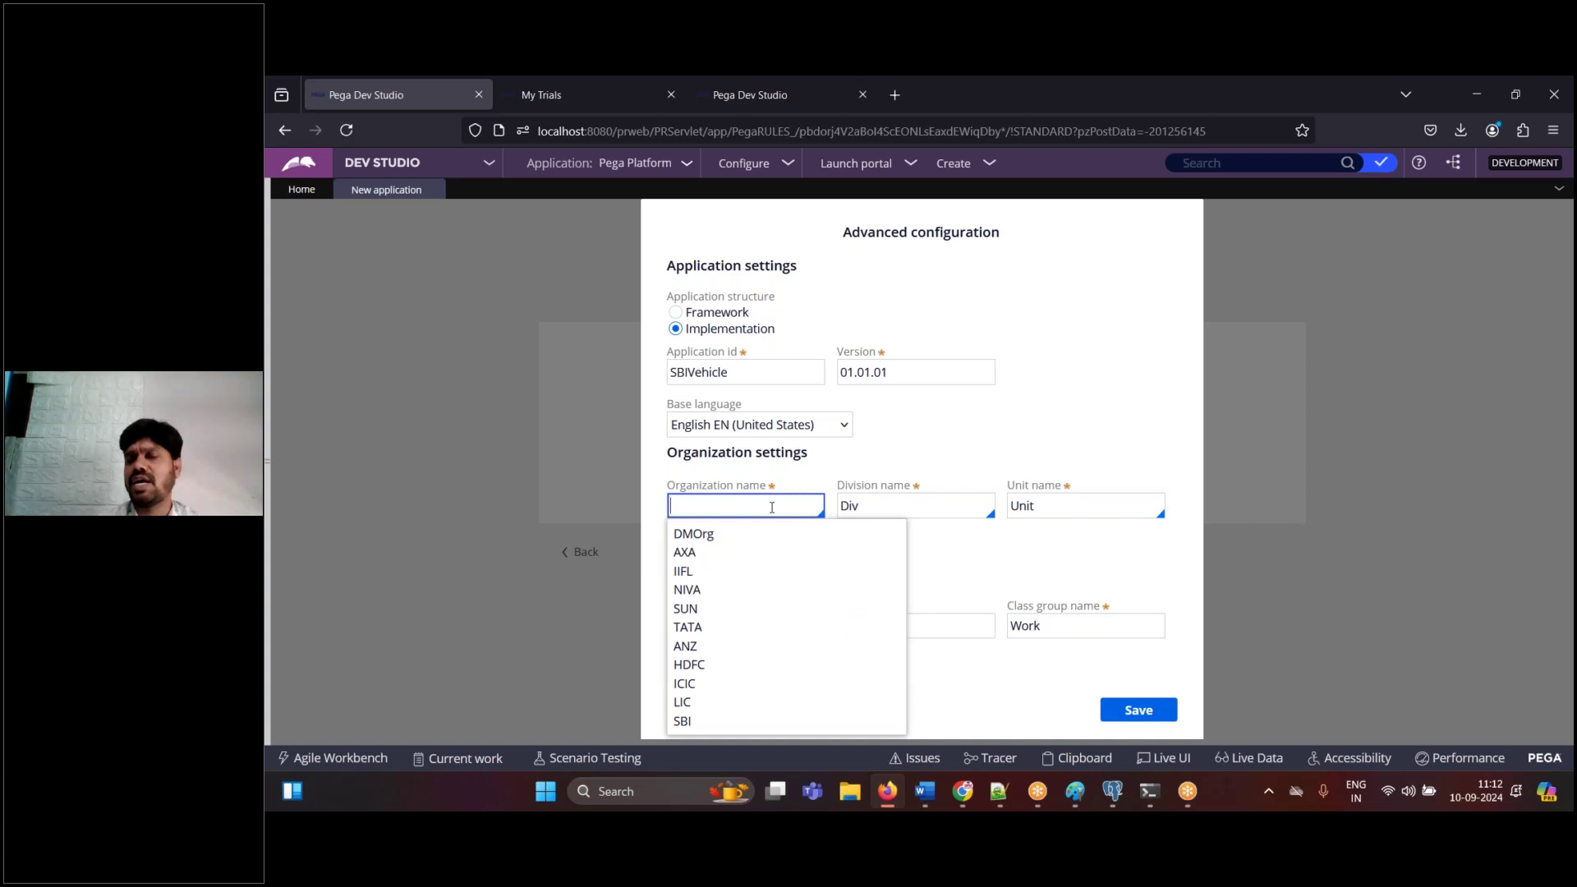
pyautogui.press('Down')
pyautogui.press('Down')
pyautogui.press('Down')
pyautogui.press('Down')
pyautogui.press('Down')
pyautogui.press('Down')
pyautogui.press('Down')
pyautogui.press('Down')
pyautogui.press('Down')
pyautogui.press('Down')
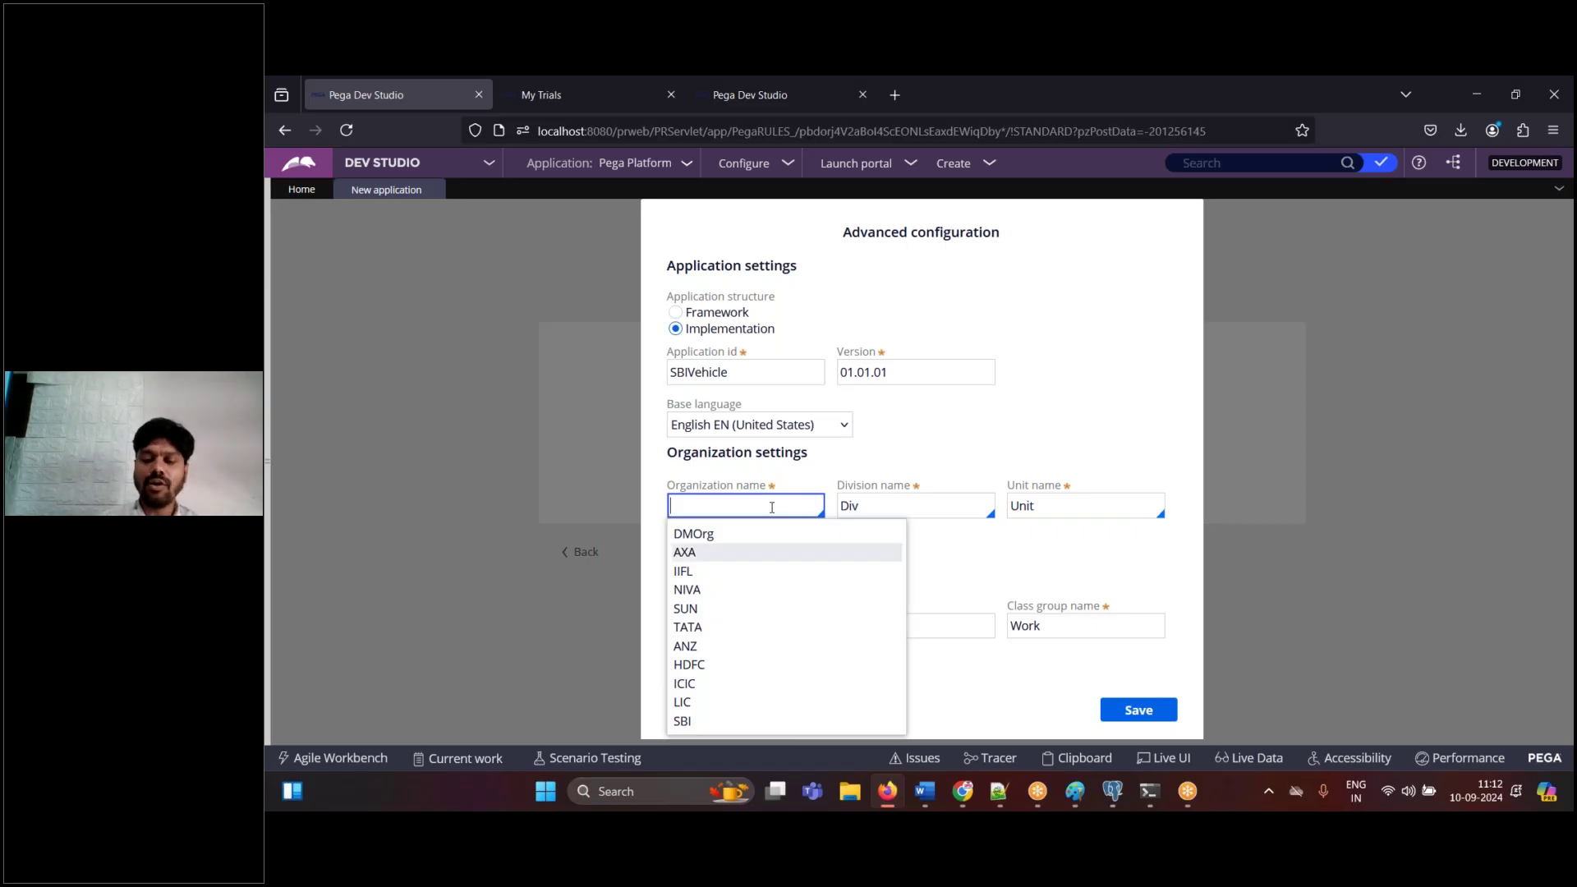
pyautogui.press('Down')
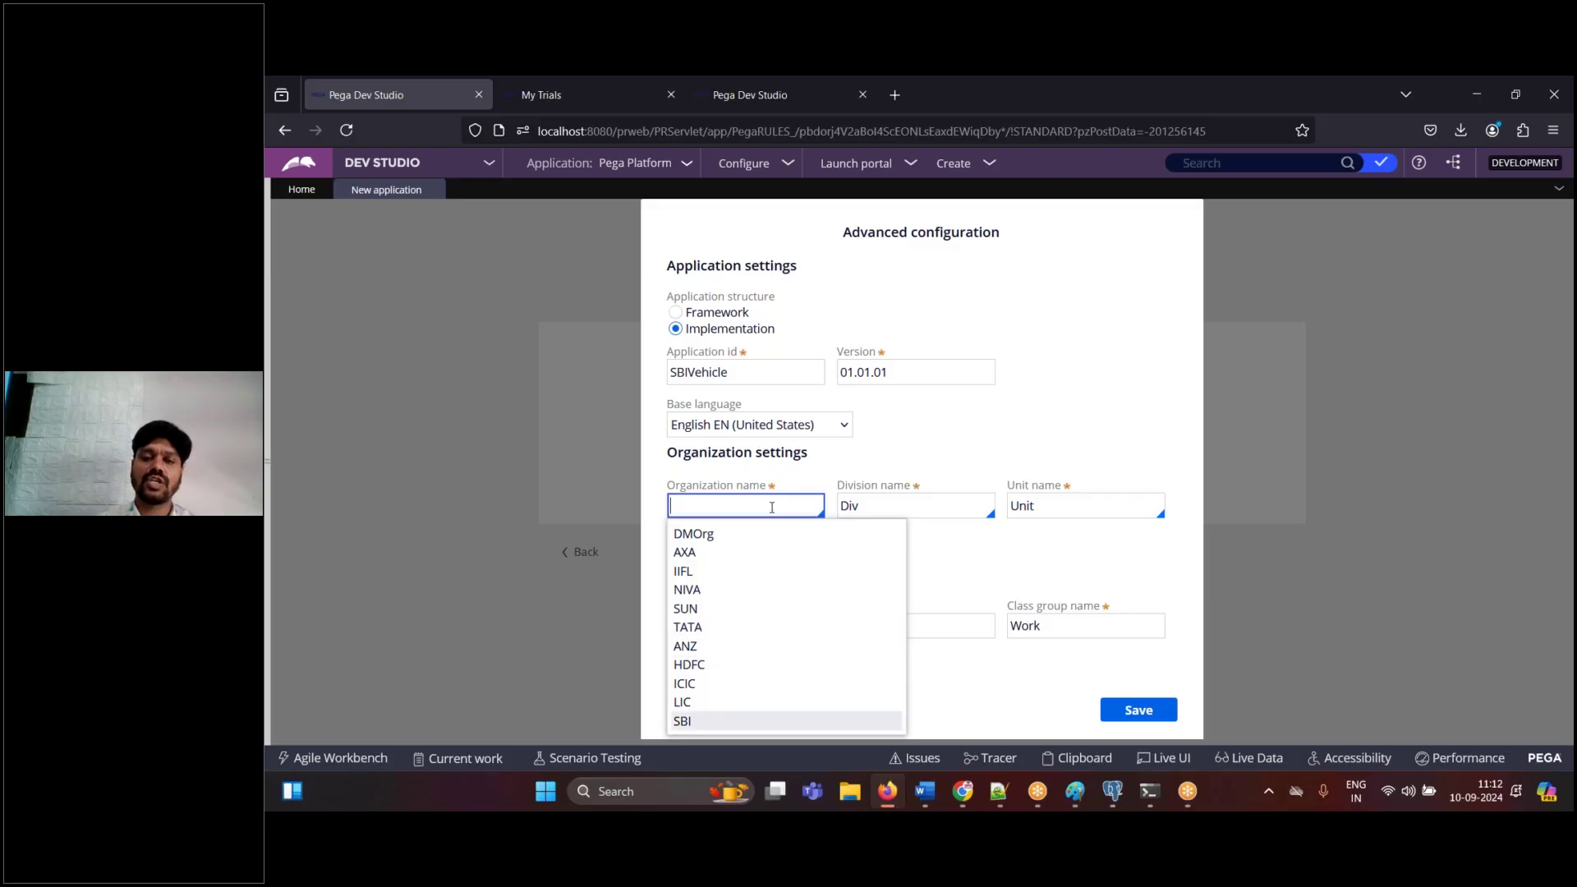
# - Paste the organization list capture into Word and choose SBI as the organization name
pyautogui.click(924, 791)
pyautogui.hotkey('ctrl', 'v')
pyautogui.click(923, 791)
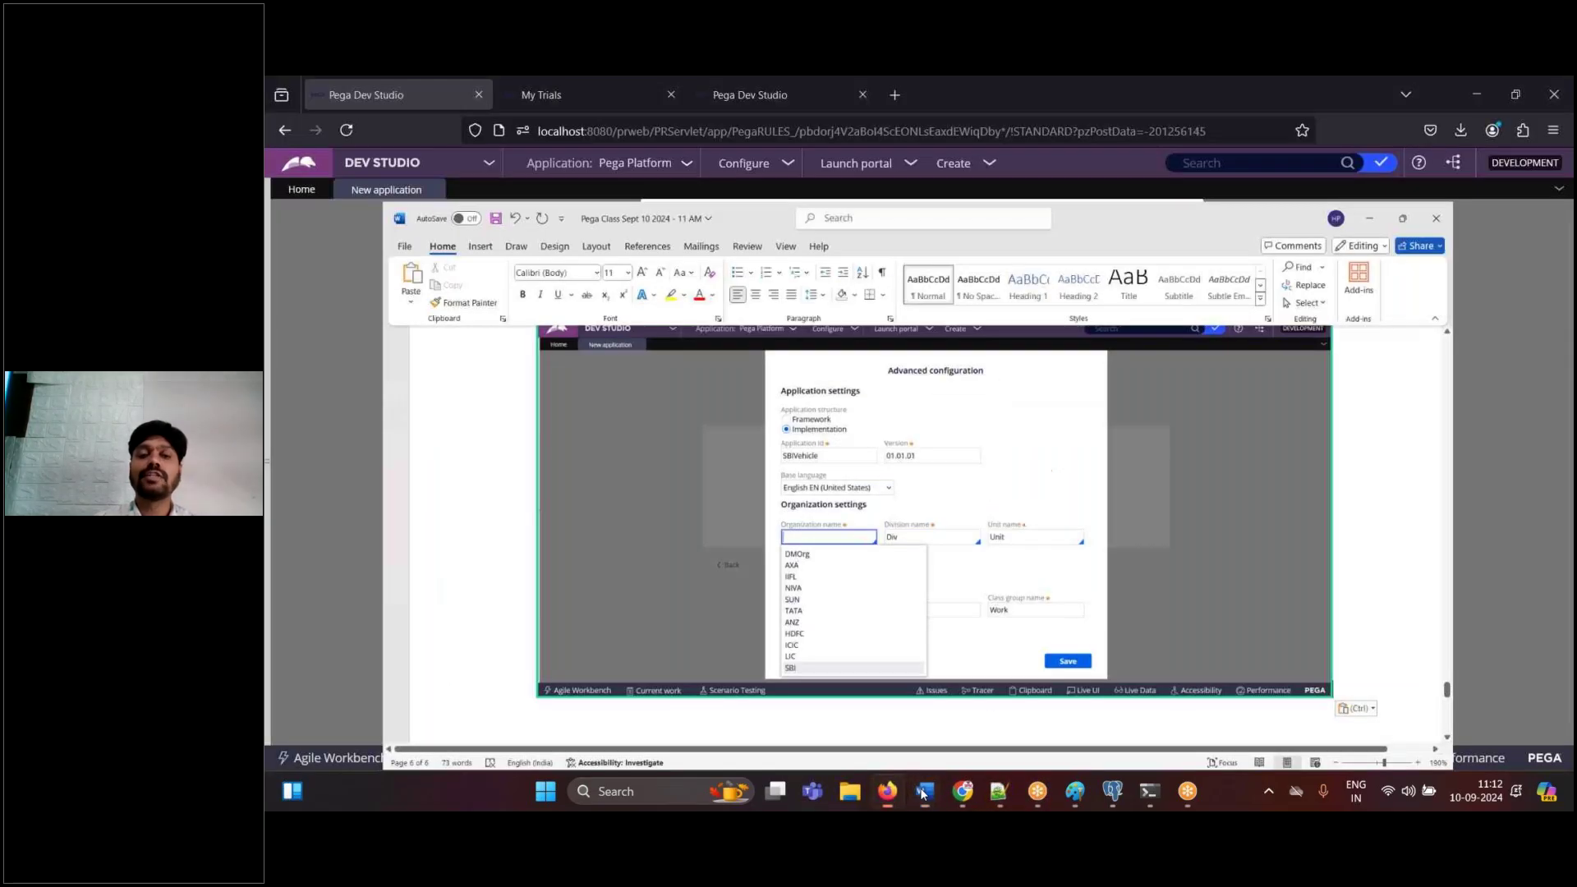
pyautogui.click(737, 507)
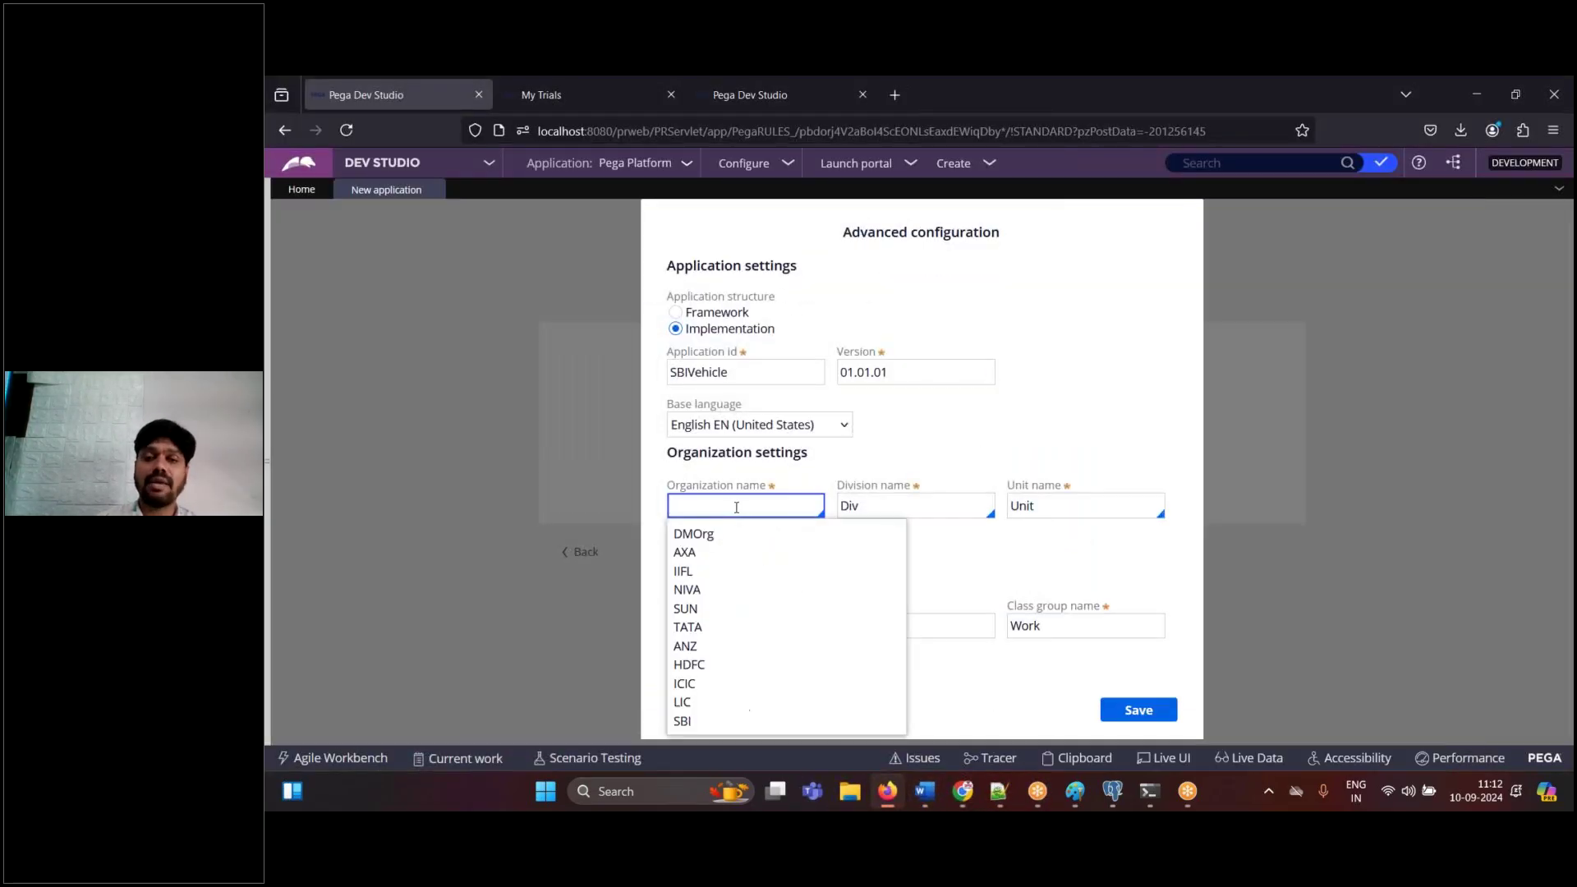
pyautogui.click(695, 725)
pyautogui.click(730, 508)
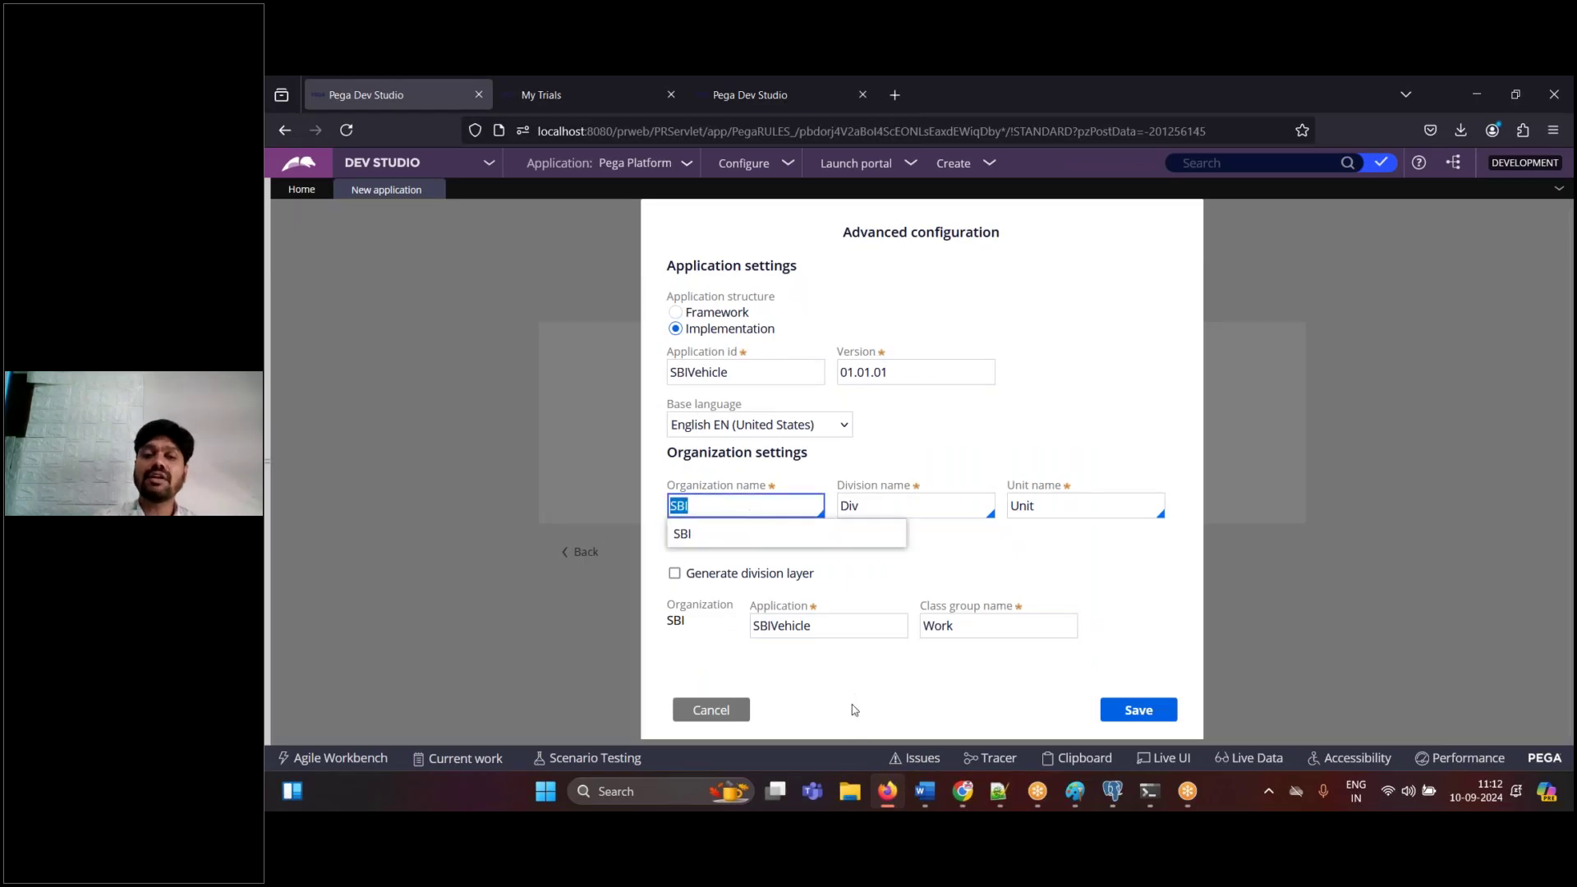
pyautogui.click(927, 794)
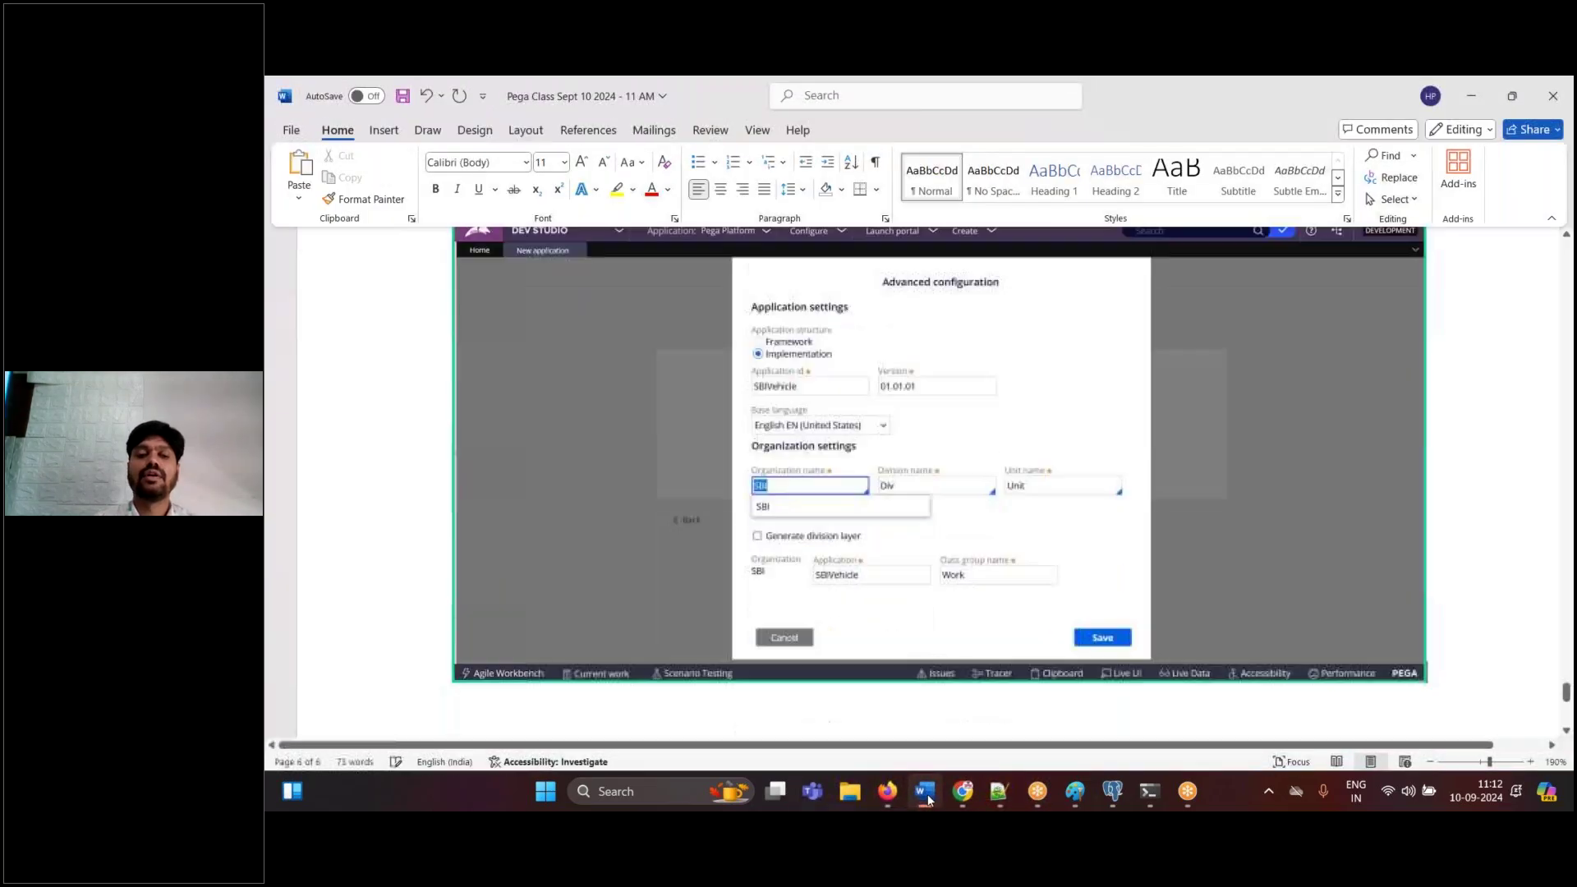
pyautogui.click(927, 794)
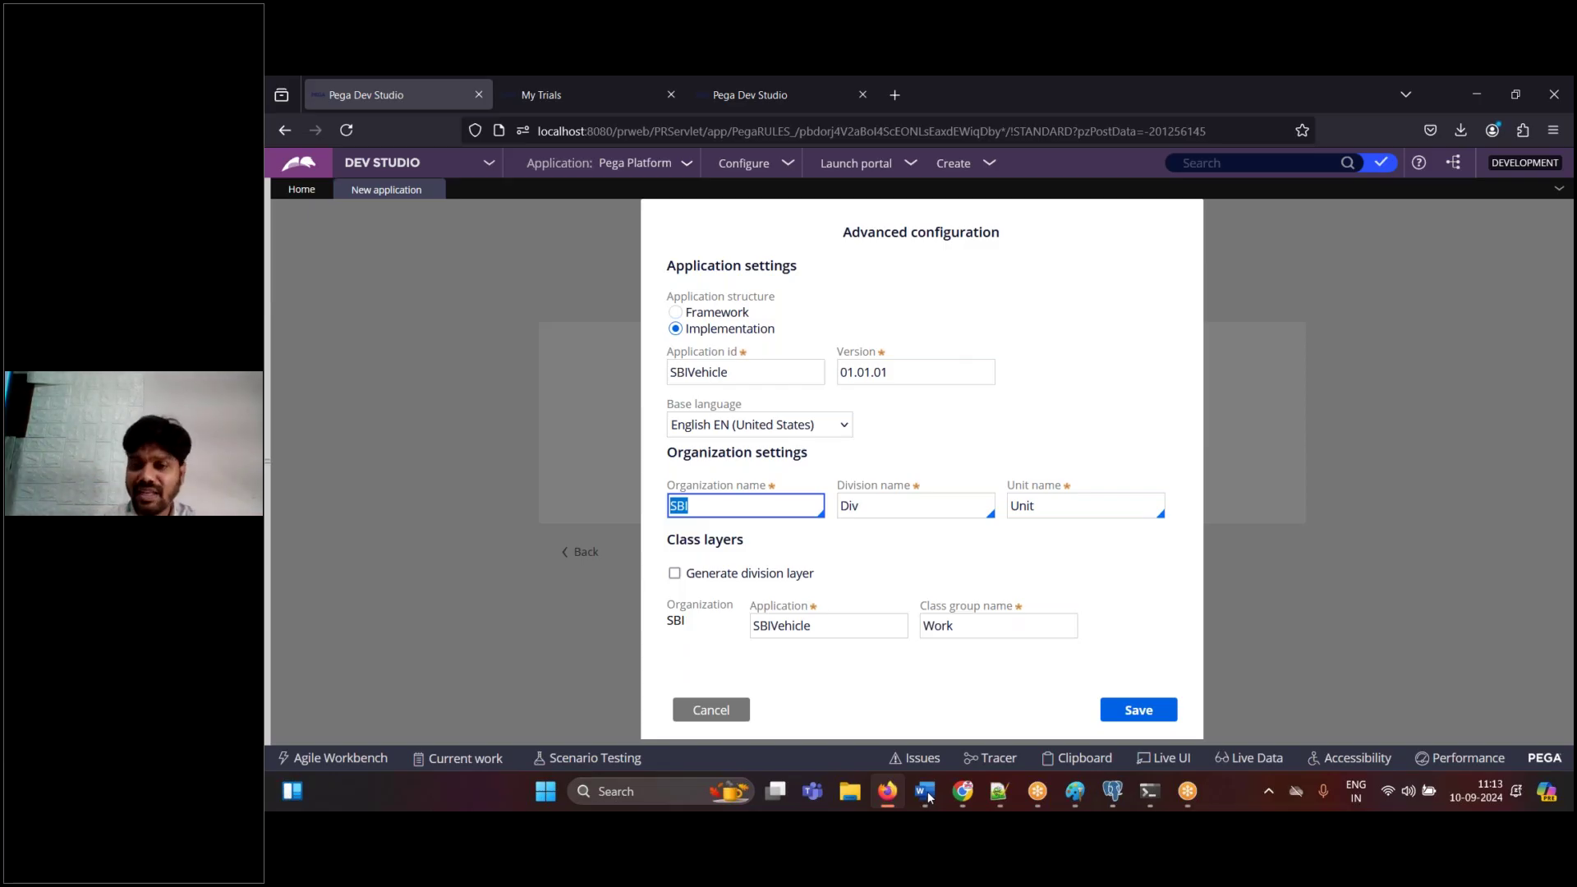
# - Add the note 'Save' in Word, then close the advanced configuration
pyautogui.click(926, 791)
pyautogui.write('Save')
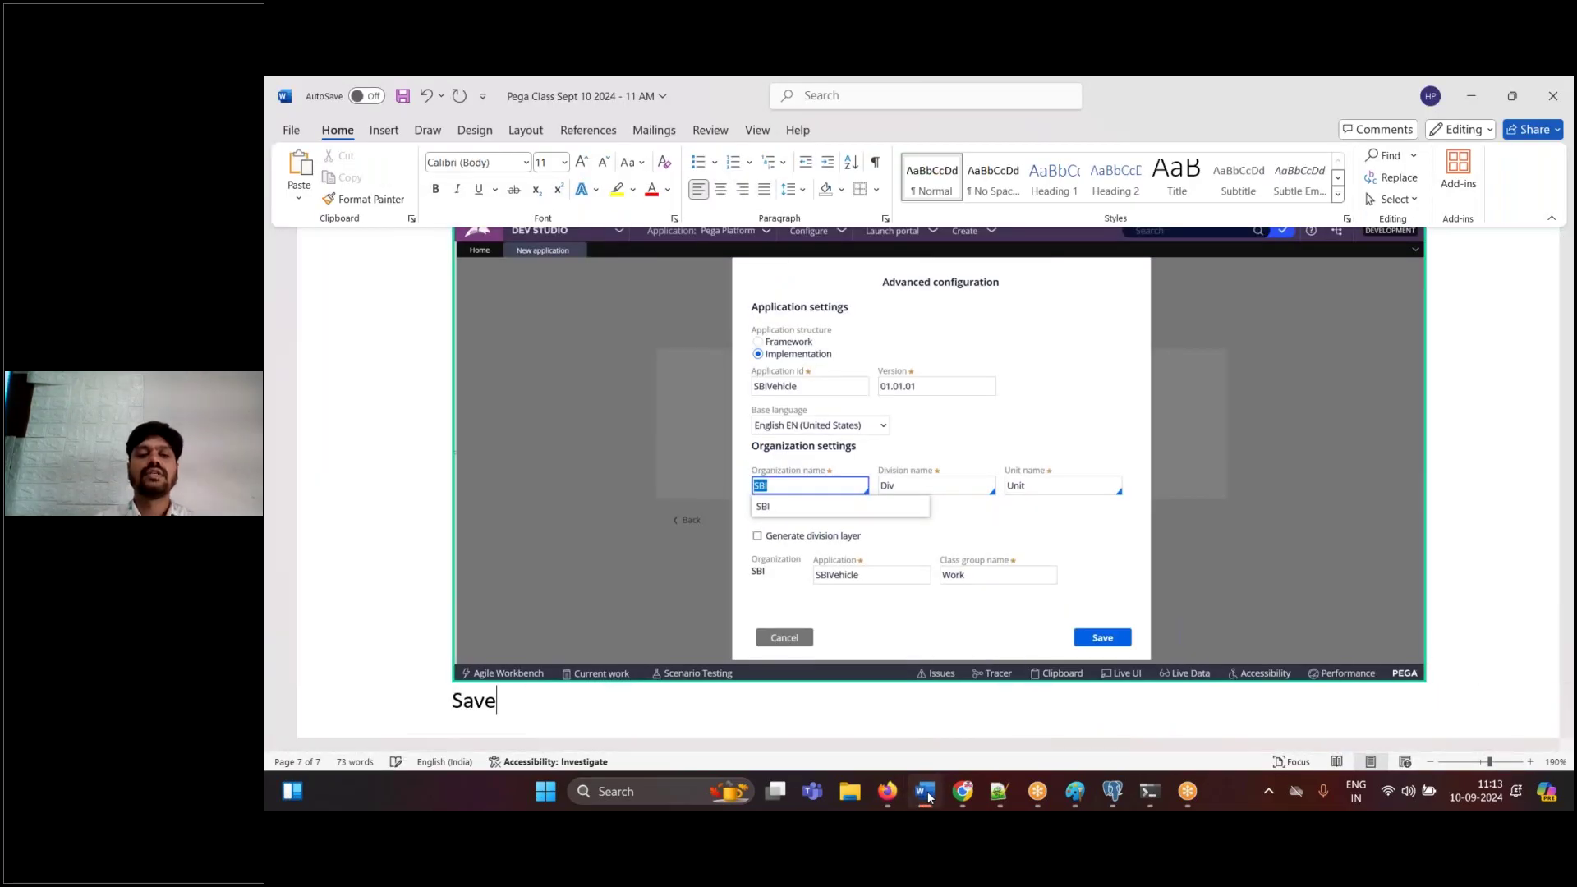
pyautogui.press('Return')
pyautogui.click(888, 791)
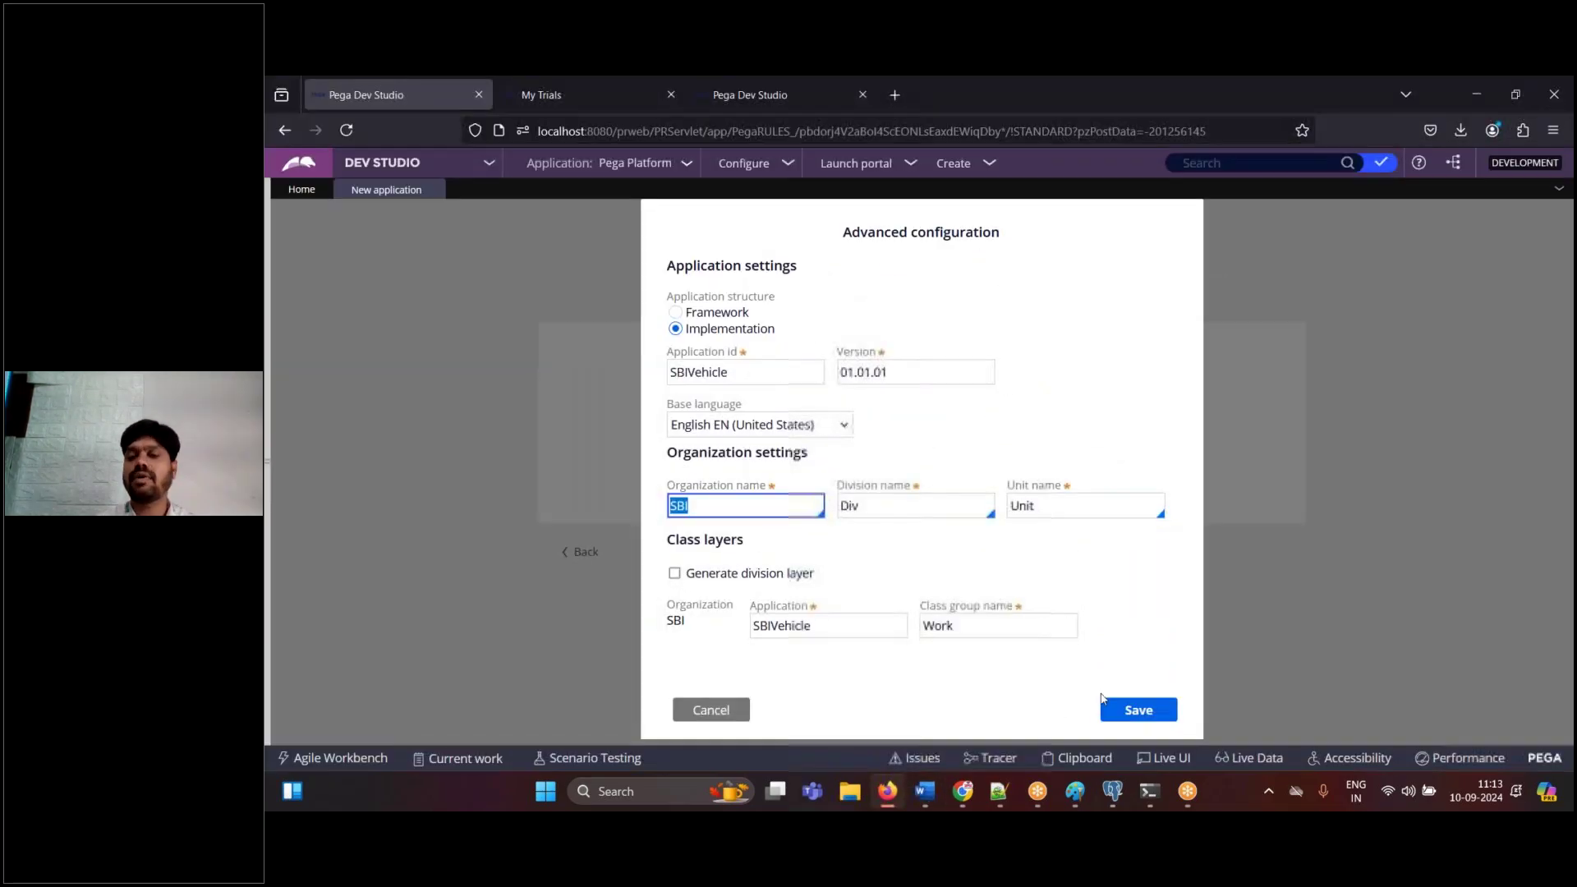
pyautogui.press('Escape')
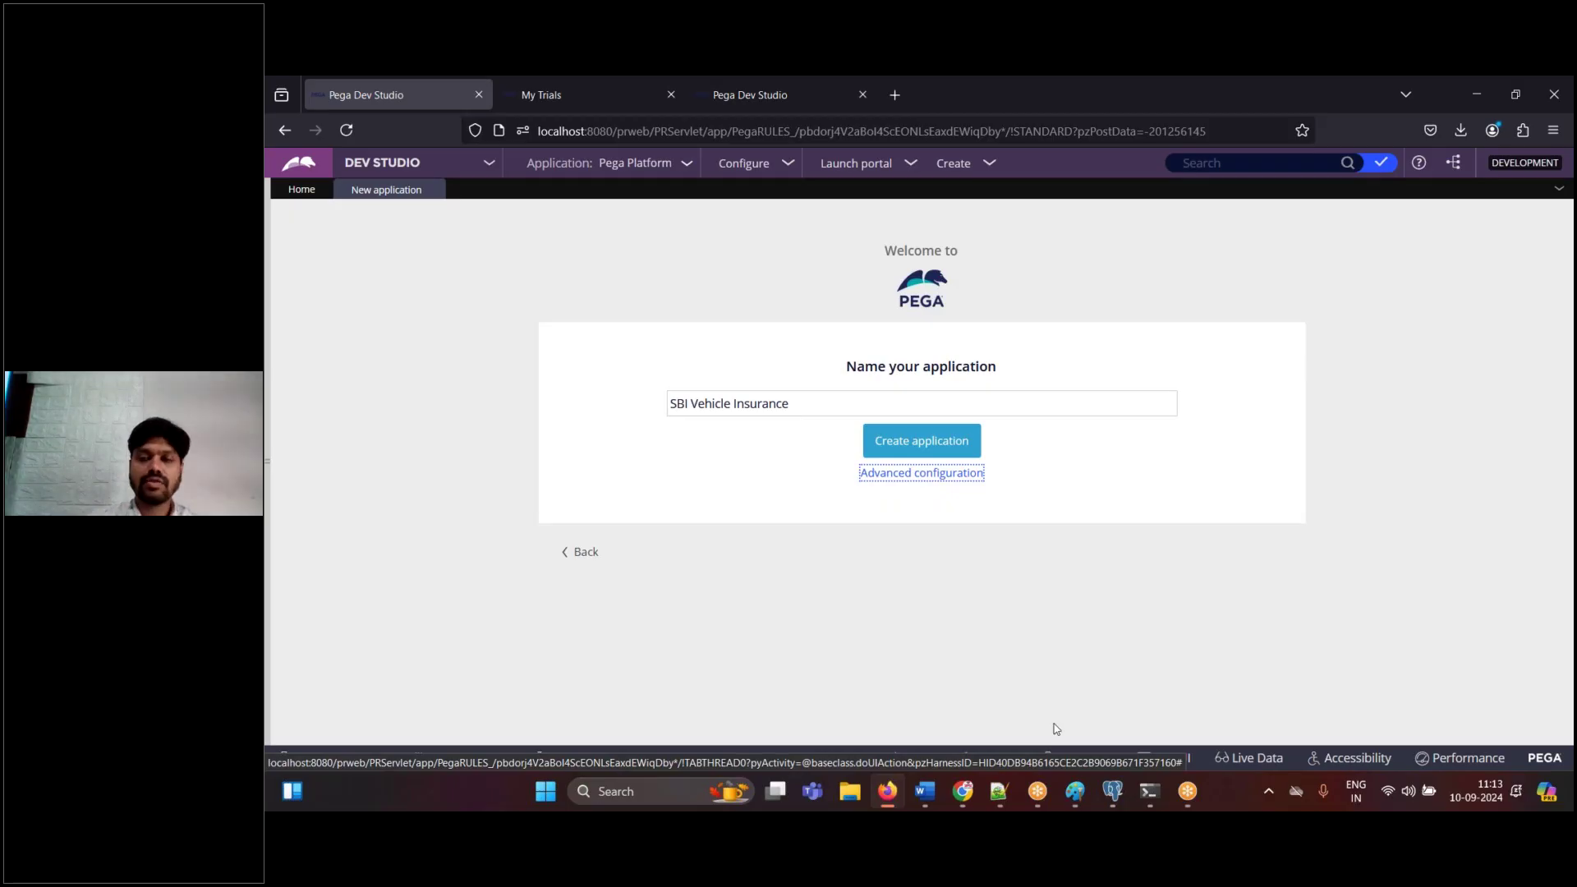
# - Reopen the advanced configuration, check the SBIVehicle application id, and save it
pyautogui.click(934, 792)
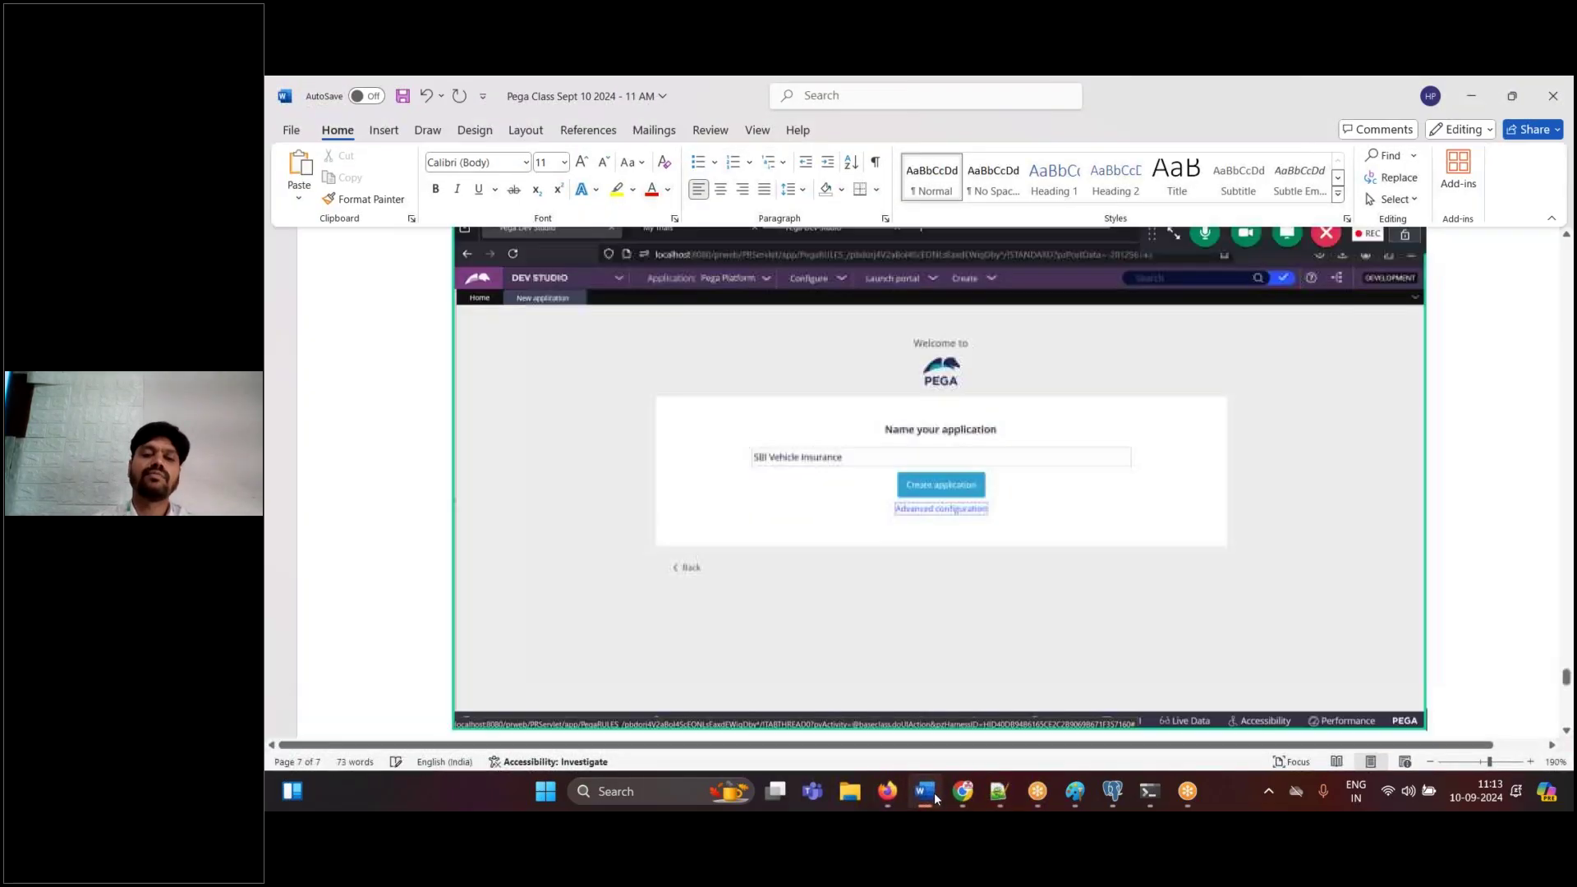
pyautogui.click(887, 791)
pyautogui.click(955, 479)
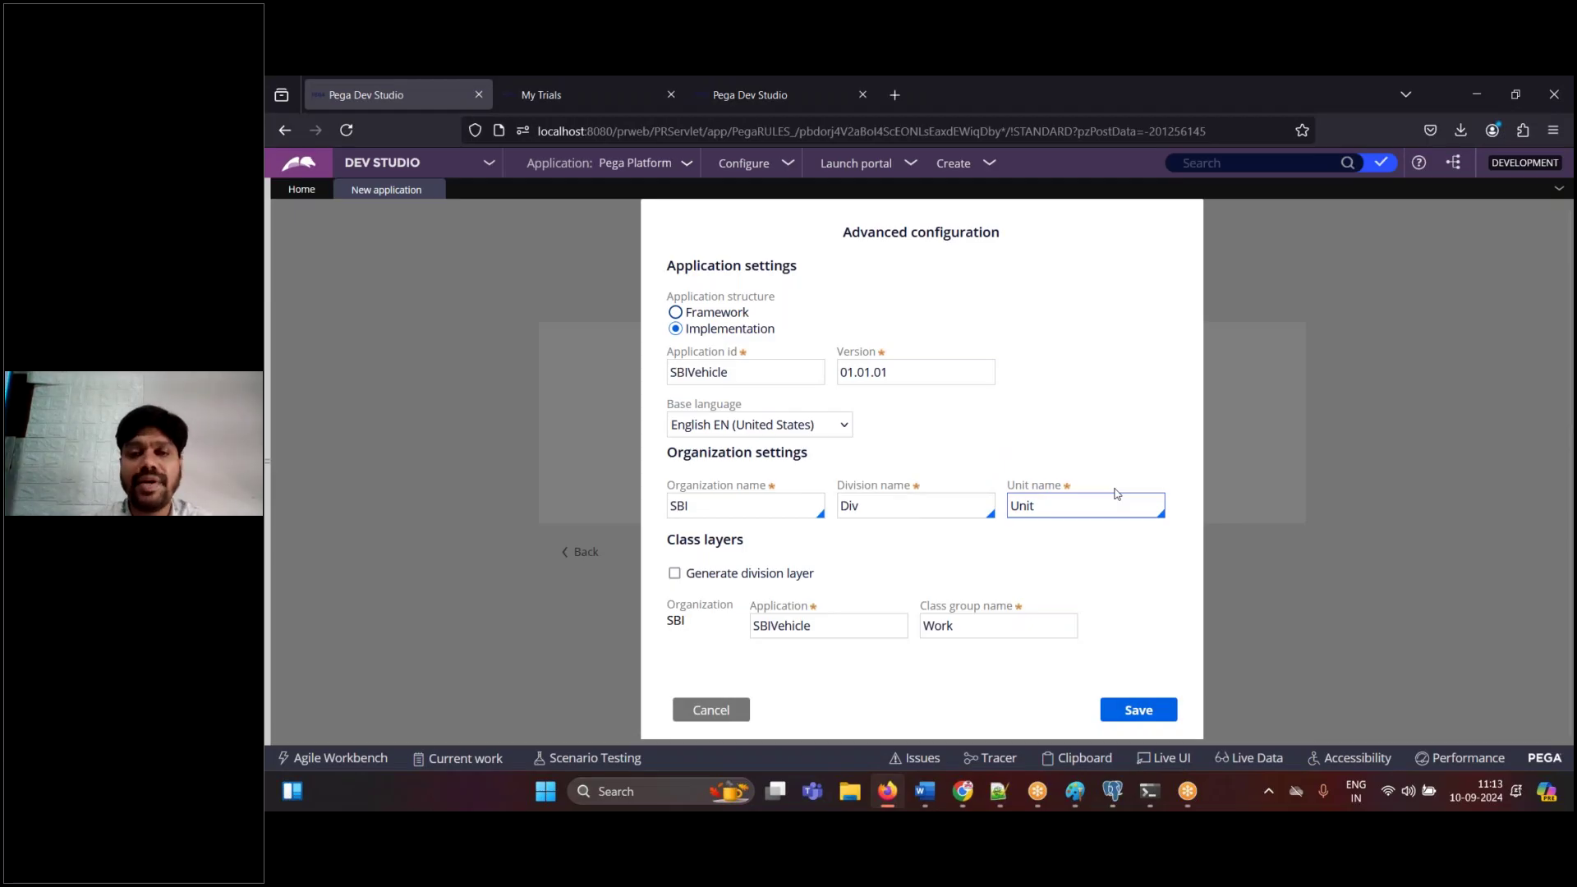
pyautogui.doubleClick(734, 373)
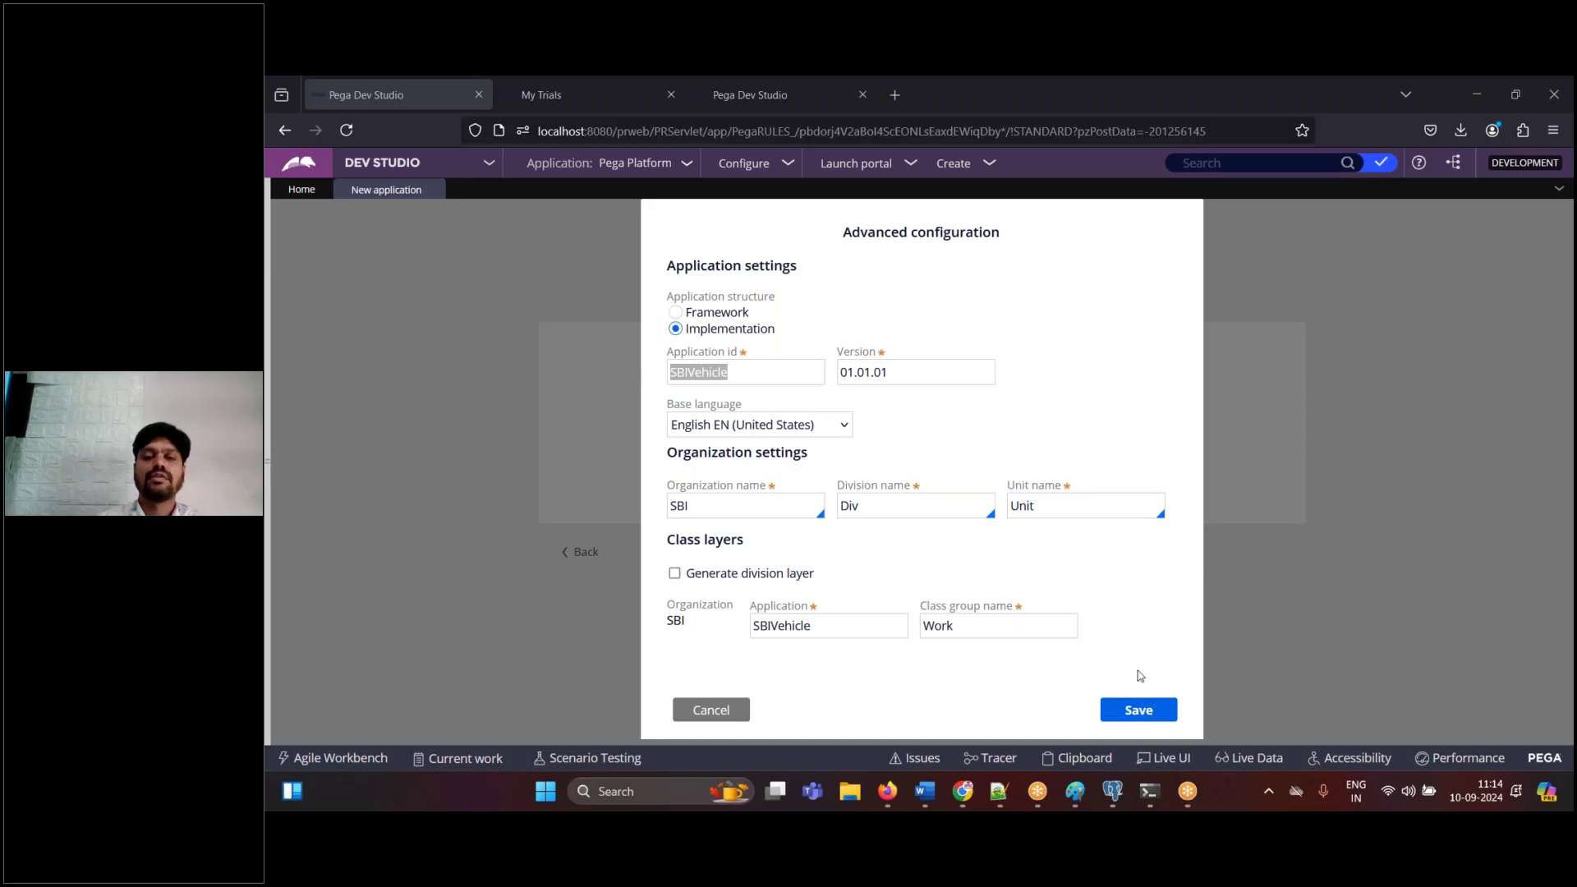
pyautogui.click(1139, 710)
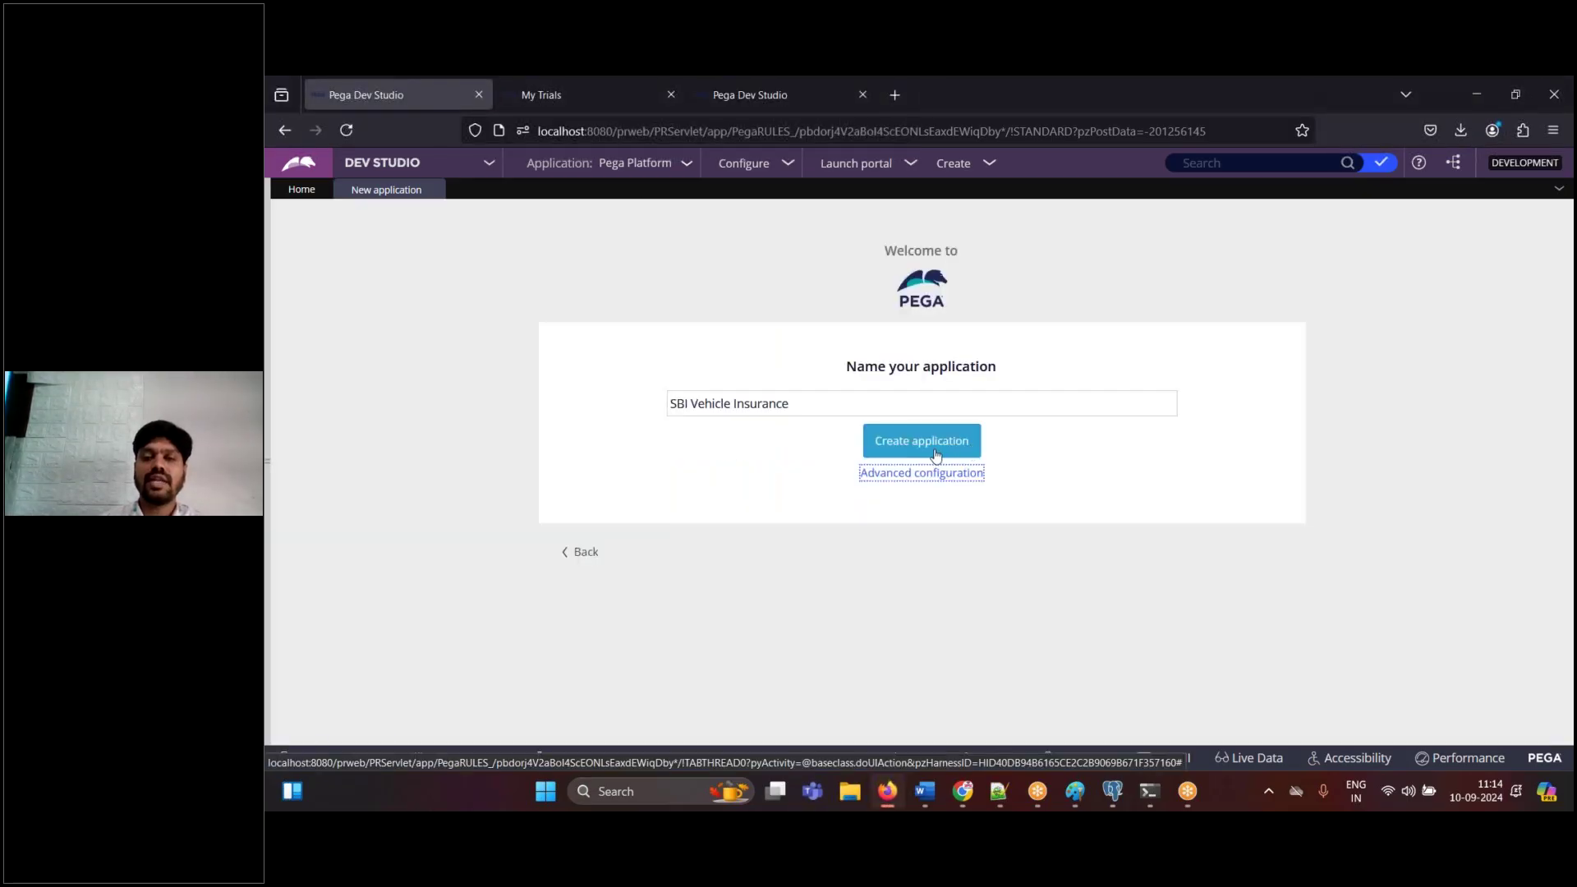
# - Add the note 'Create application' to the Word notes
pyautogui.click(925, 791)
pyautogui.write('Create application')
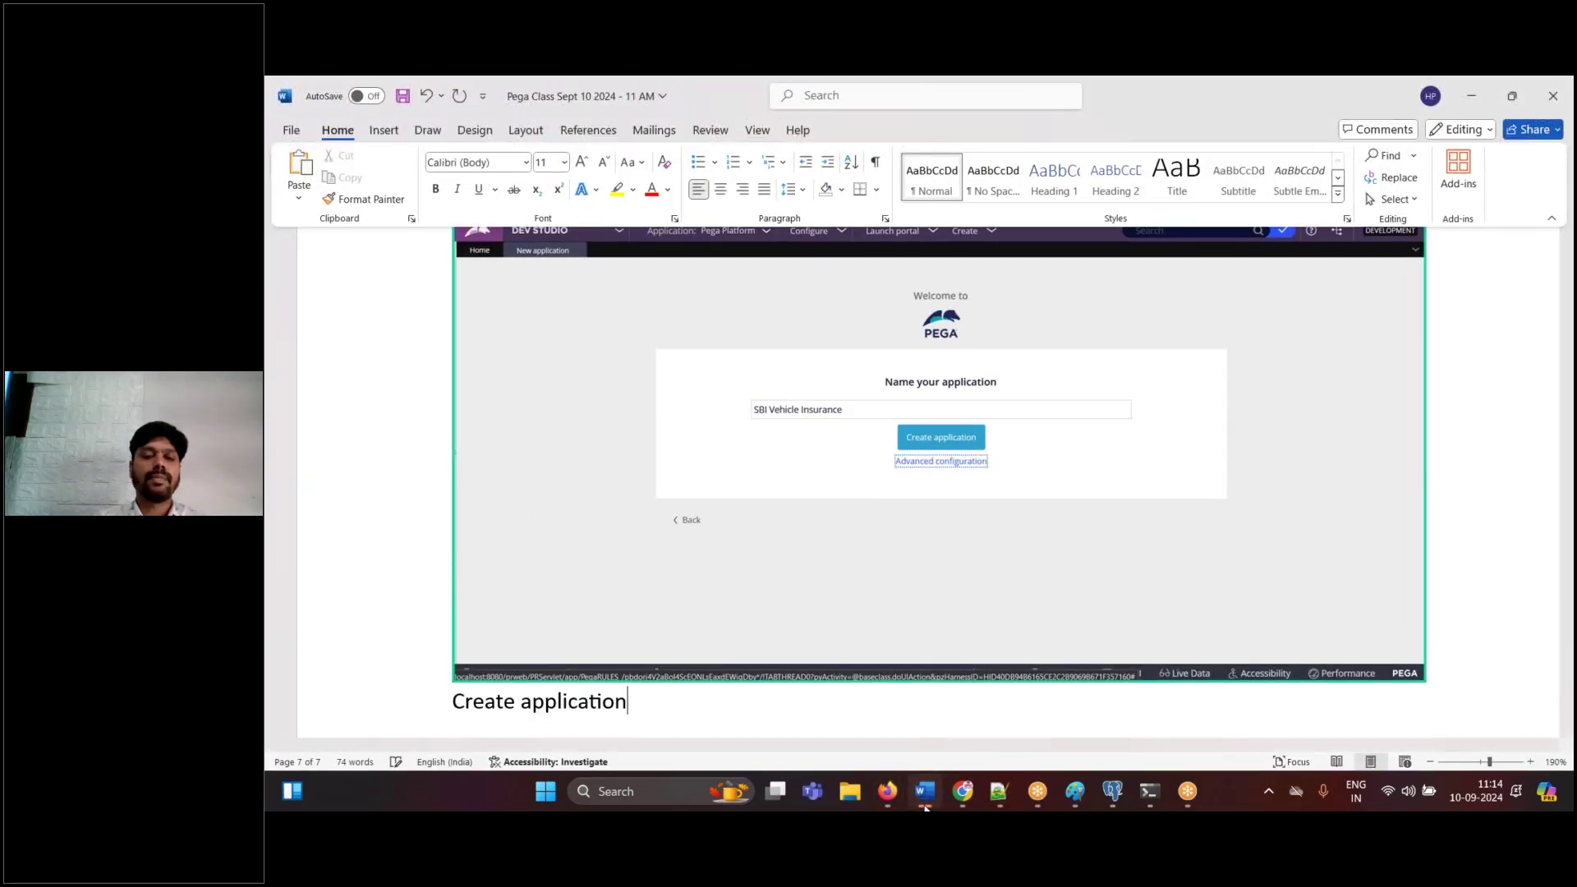
pyautogui.press('Return')
pyautogui.click(926, 808)
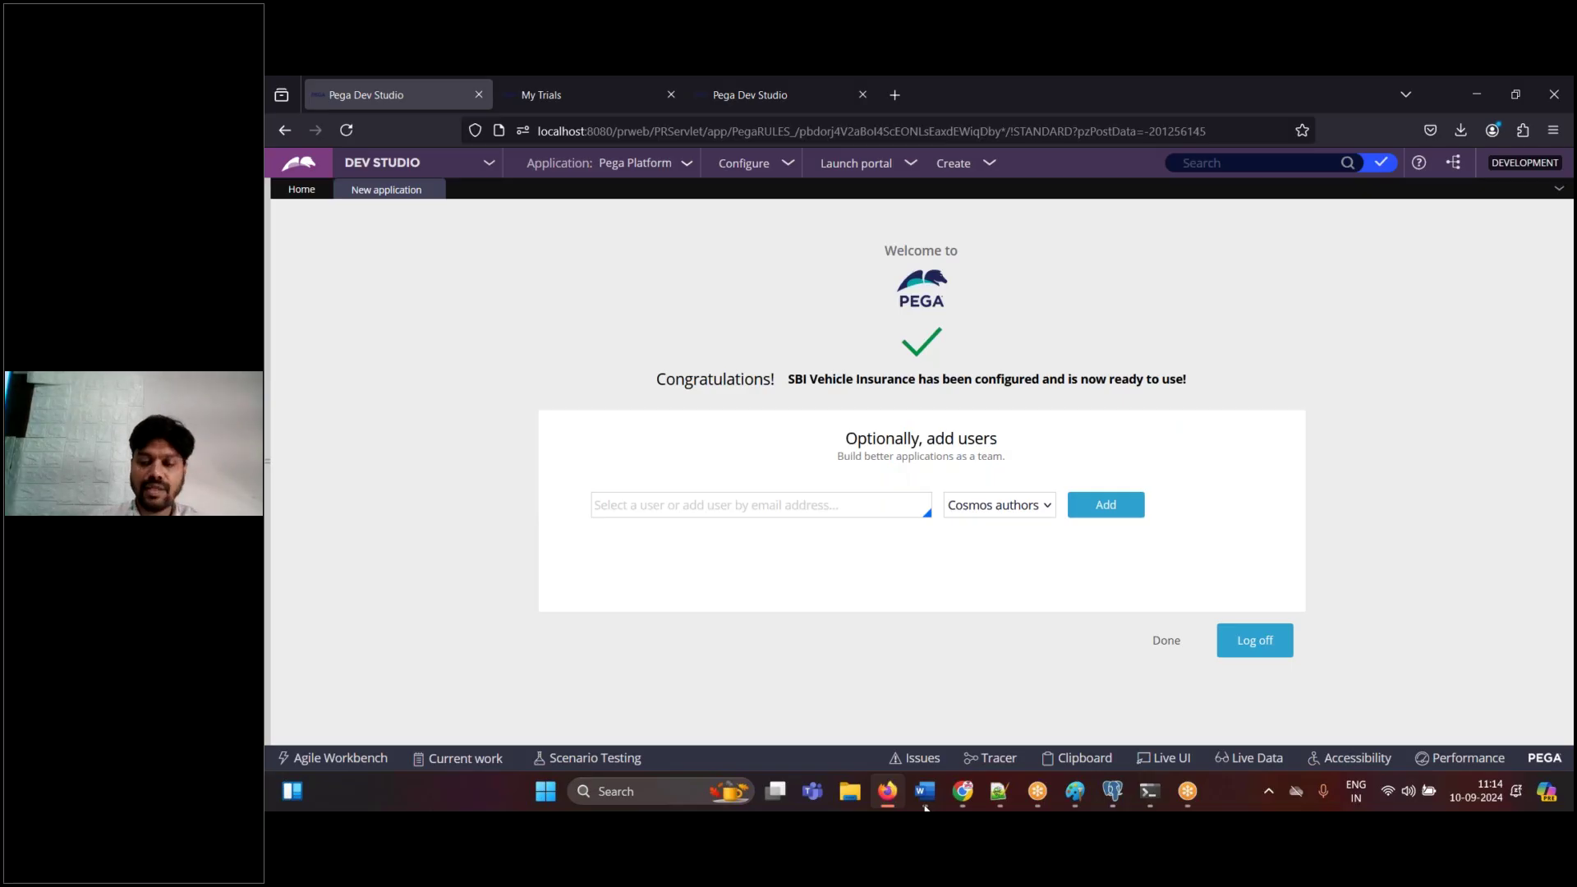
# - Paste the congratulations-page screenshot into Word and enter the developer's e-mail in the add-user field
pyautogui.click(926, 797)
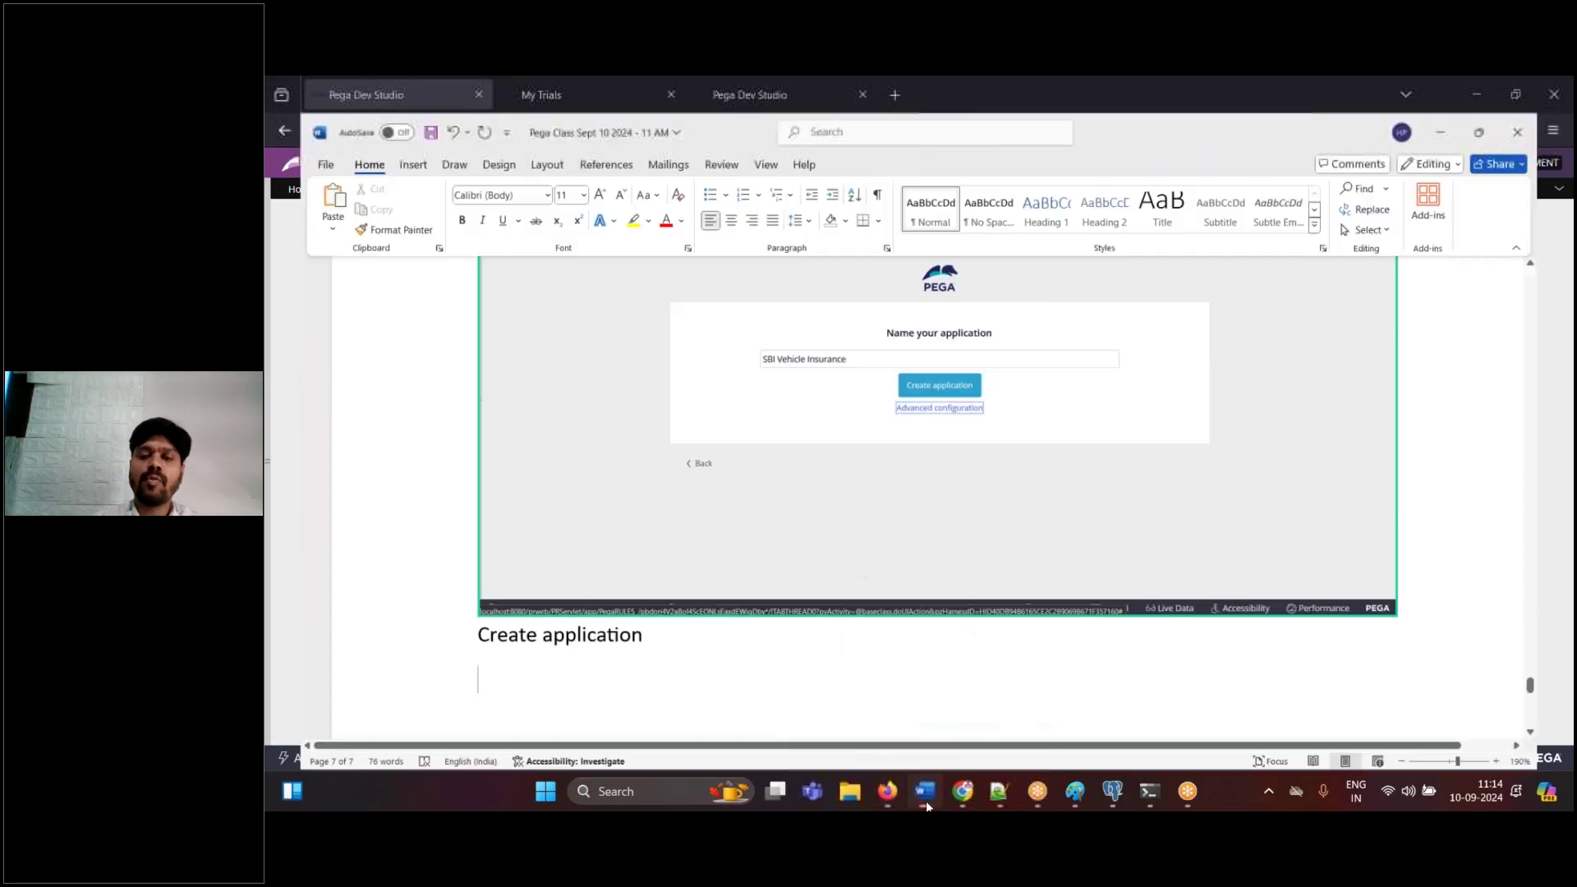
pyautogui.hotkey('ctrl', 'v')
pyautogui.click(887, 791)
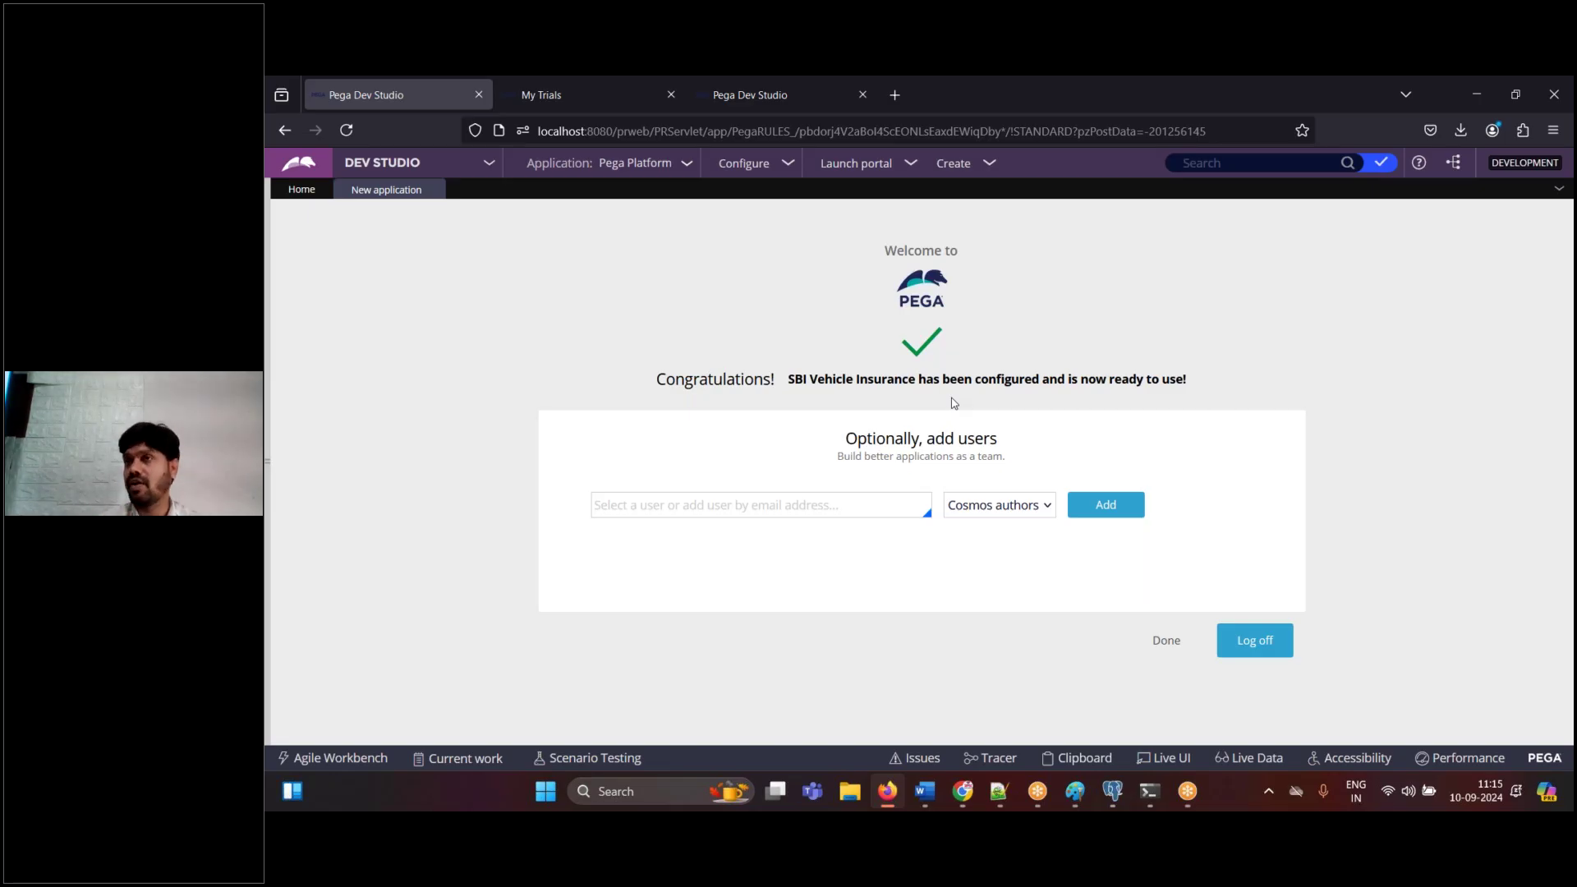
pyautogui.click(819, 506)
pyautogui.hotkey('ctrl', 'a')
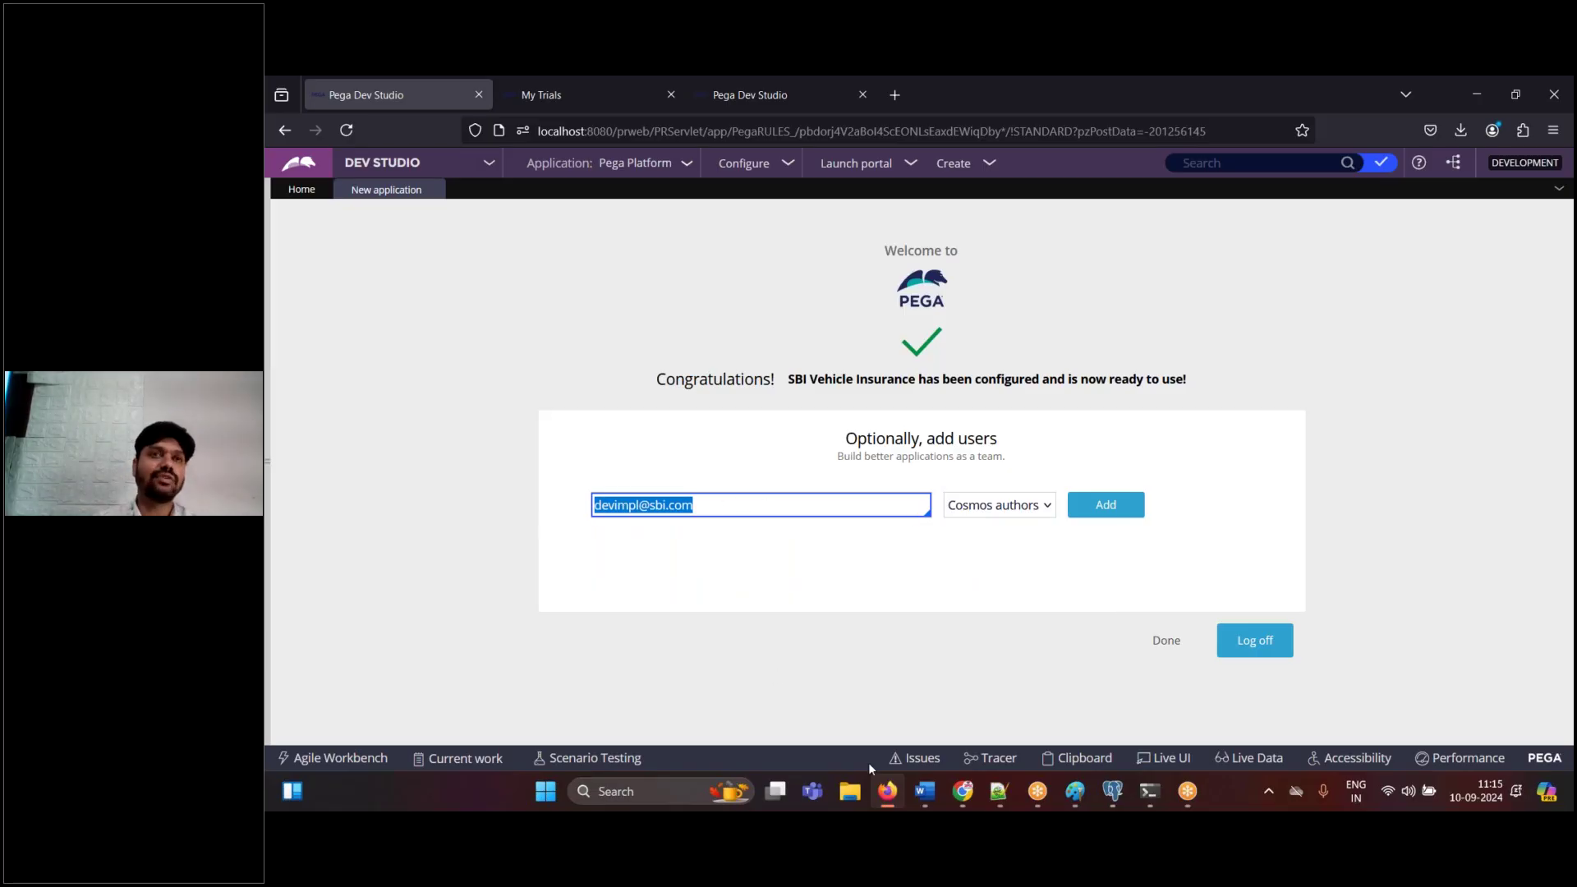
# - Note 'Add' in Word, then add the user and select the generated id and password
pyautogui.click(925, 793)
pyautogui.write('Add')
pyautogui.press('Return')
pyautogui.click(930, 807)
pyautogui.click(1116, 513)
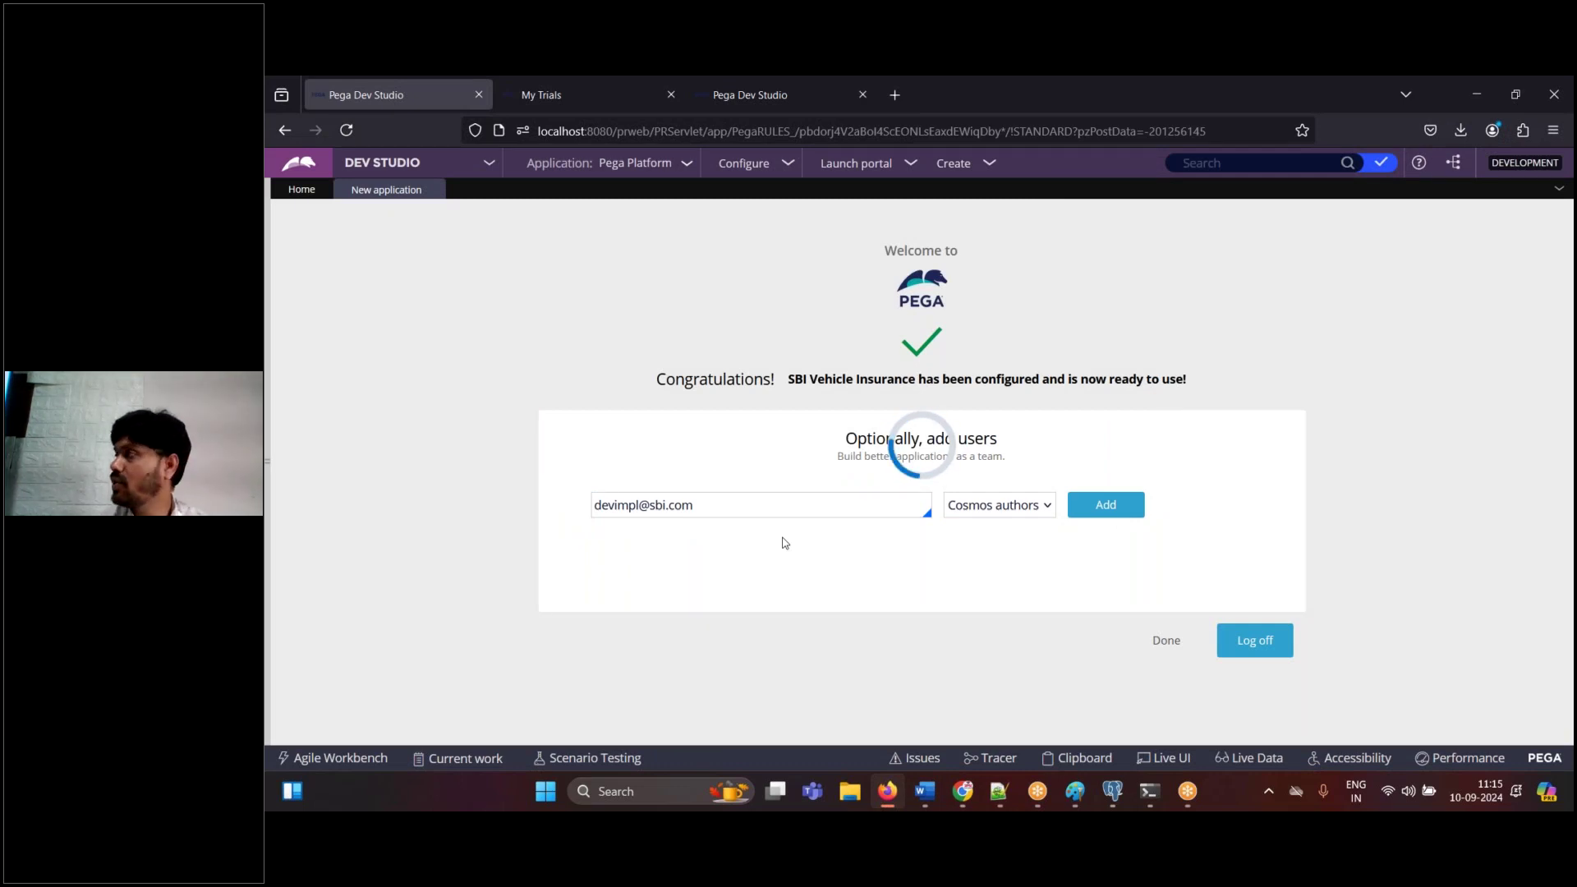
pyautogui.moveTo(862, 611); pyautogui.dragTo(616, 608)
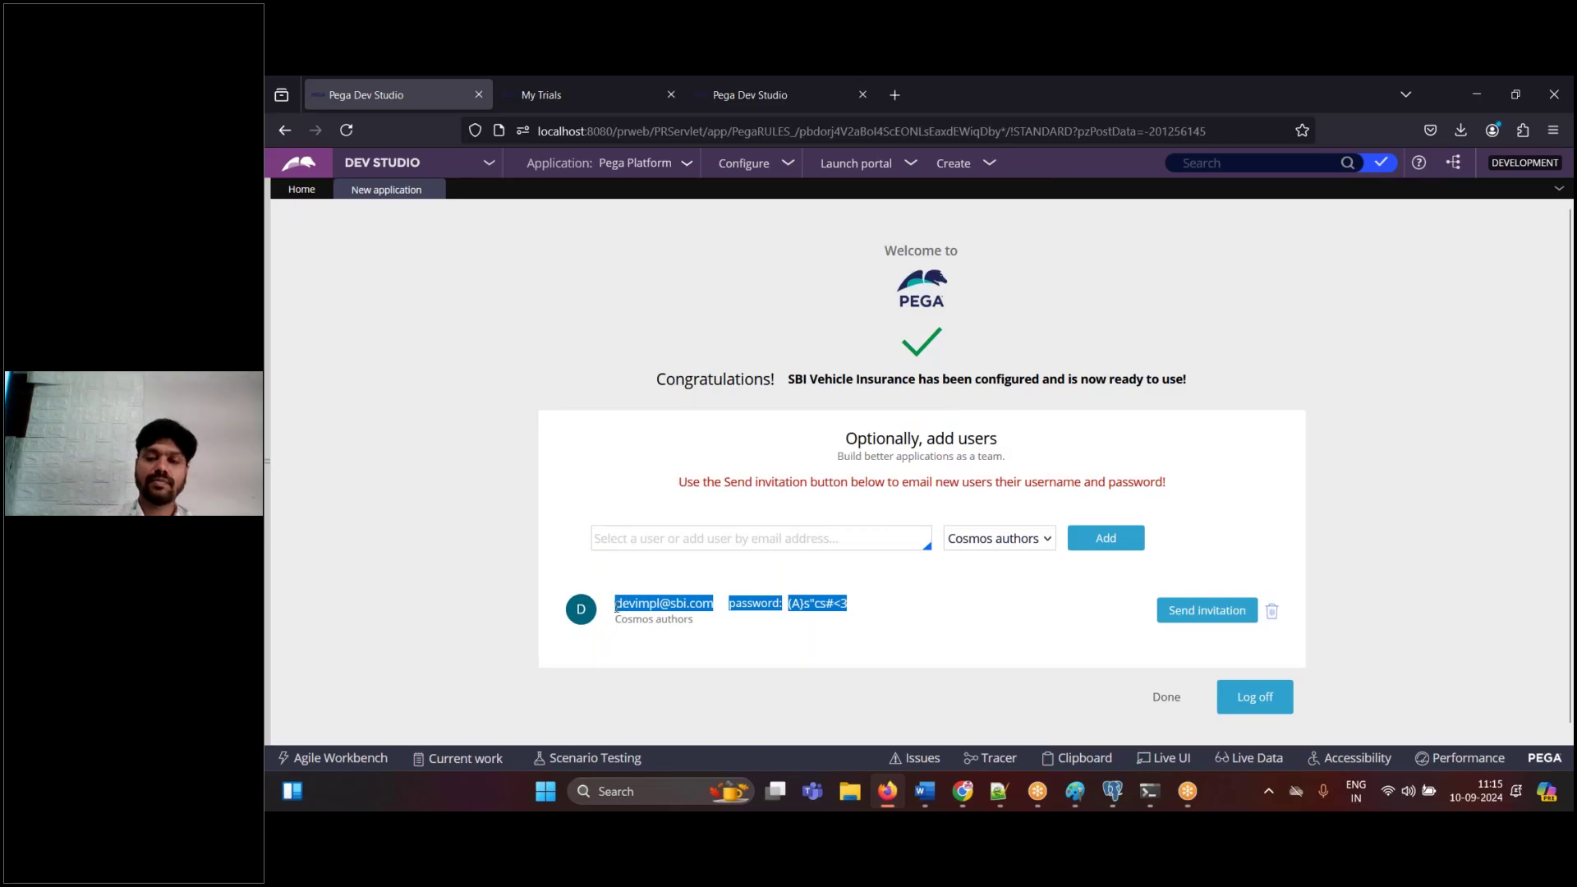
# - Add the note 'Copy id and password' below the add-users screenshot in Word
pyautogui.click(923, 792)
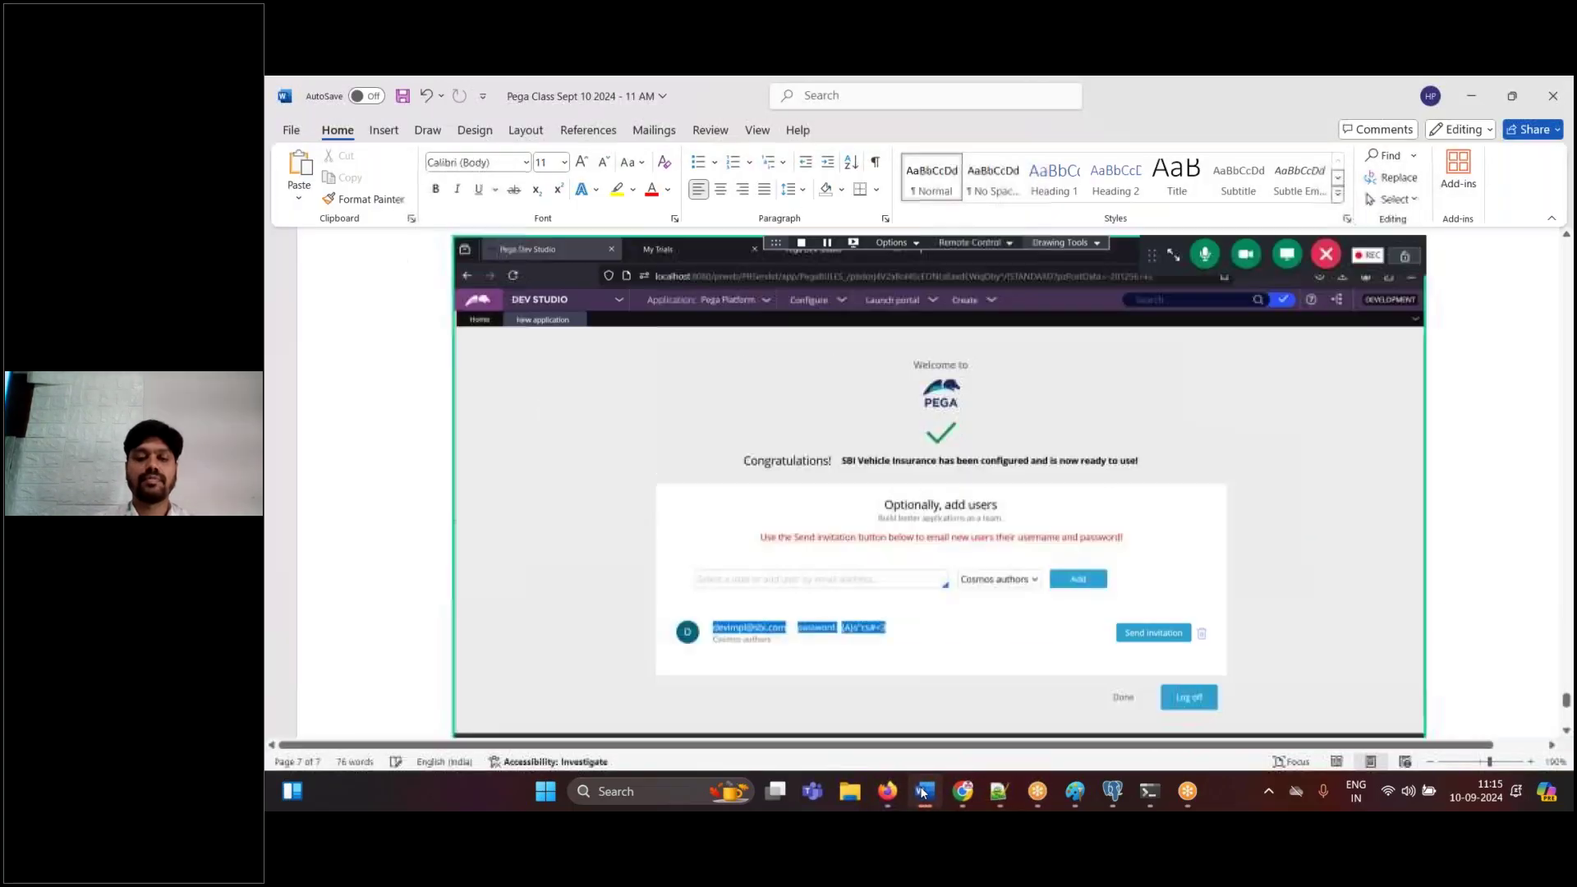
pyautogui.write('copy id and a')
pyautogui.press('BackSpace')
pyautogui.write('password')
pyautogui.press('Return')
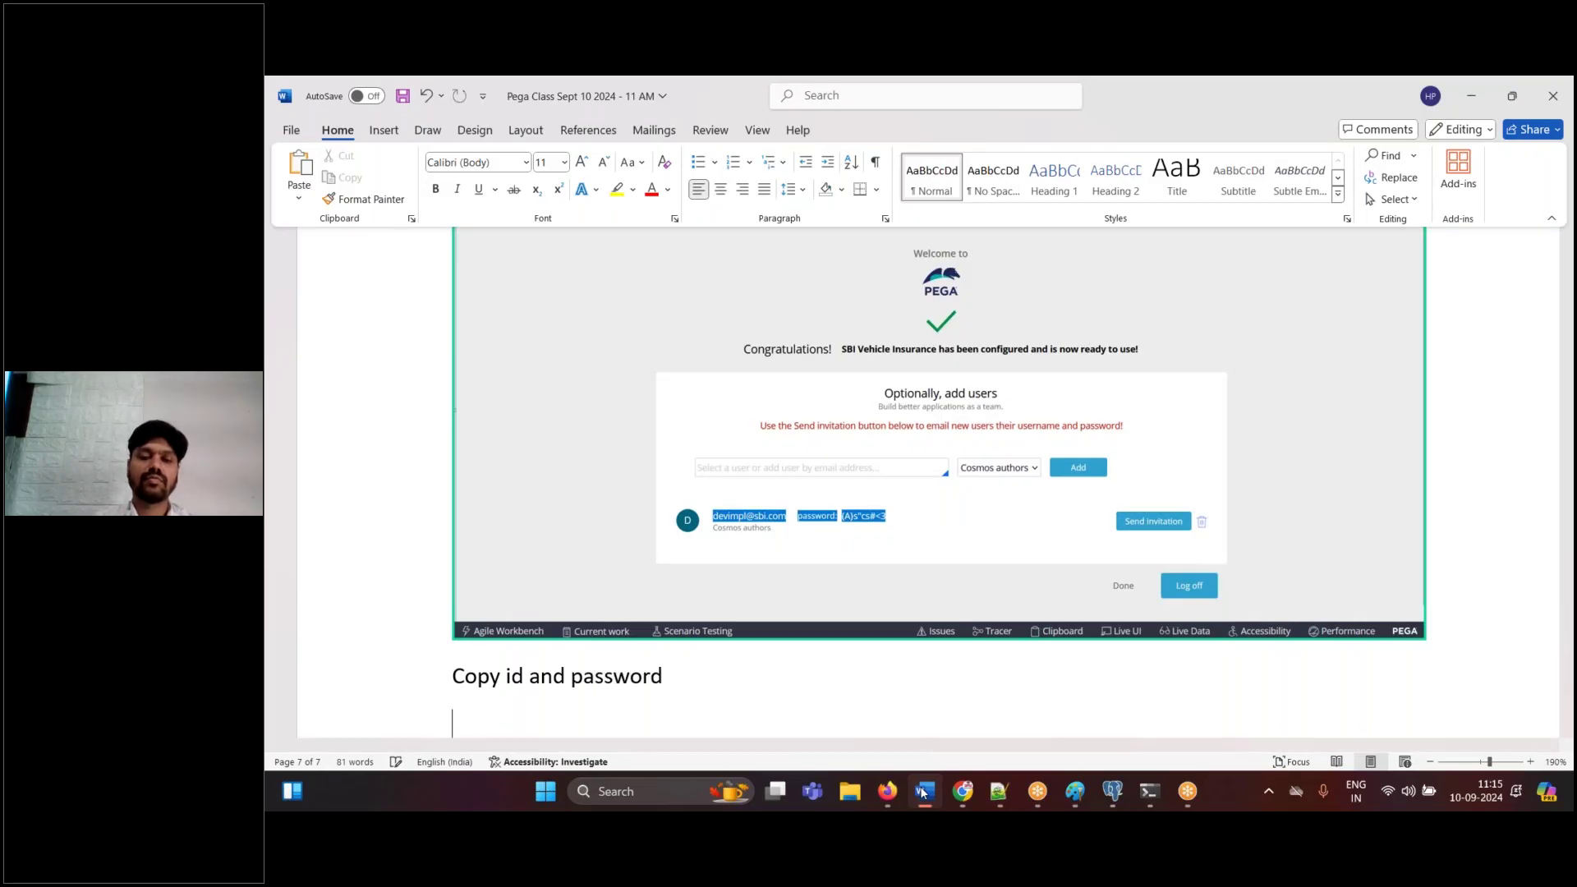
# - Copy the new user's id and password from Pega into the Notepad++ notes
pyautogui.click(923, 791)
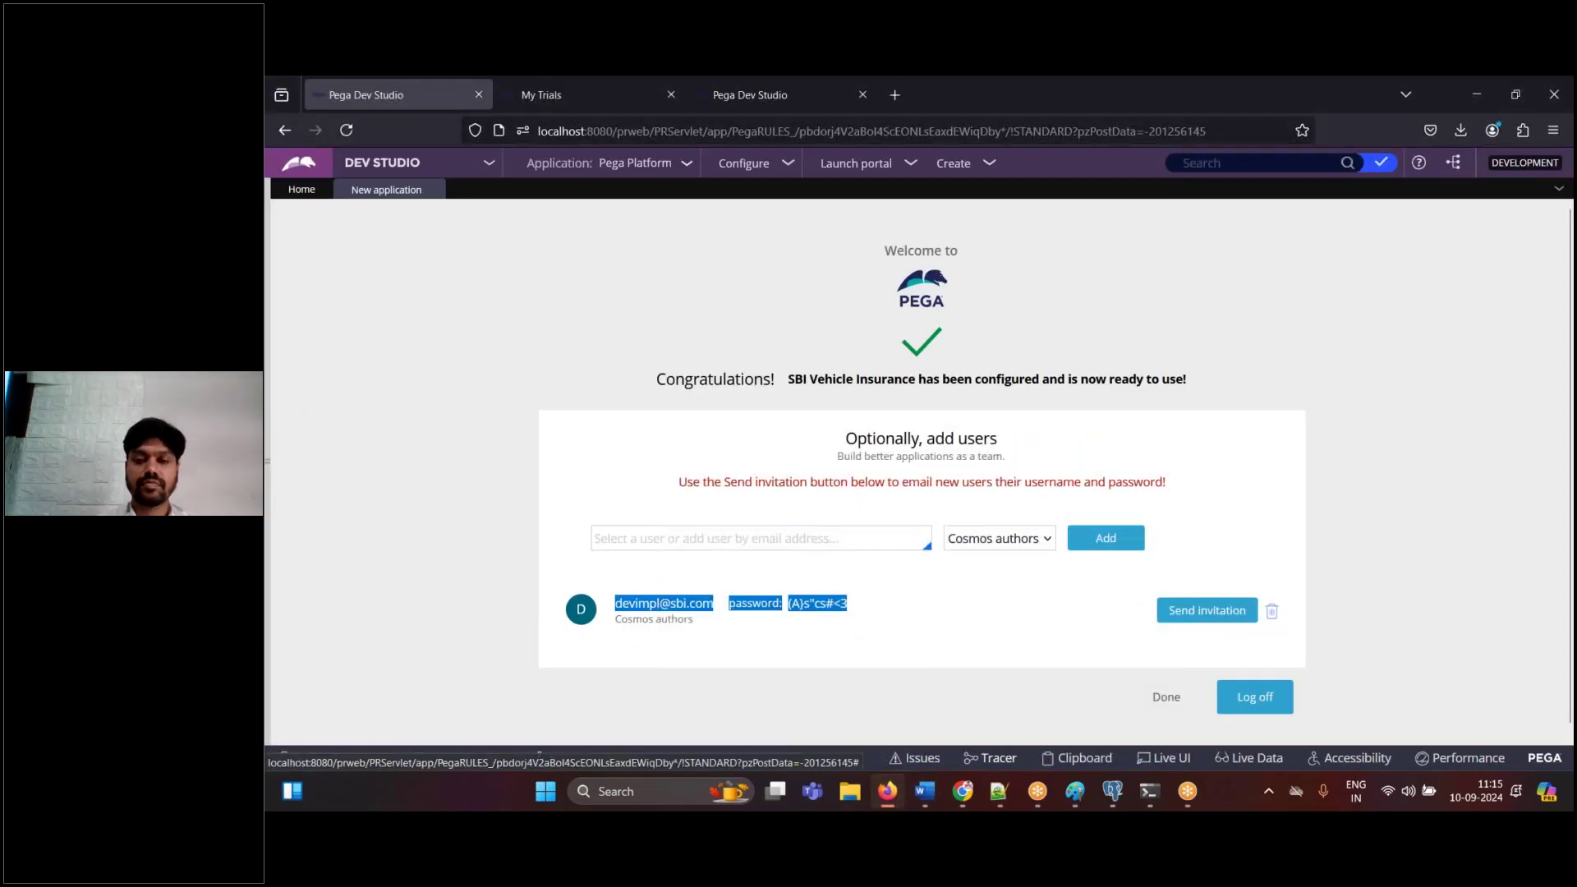
pyautogui.hotkey('ctrl', 'c')
pyautogui.click(1000, 791)
pyautogui.hotkey('ctrl', 'v')
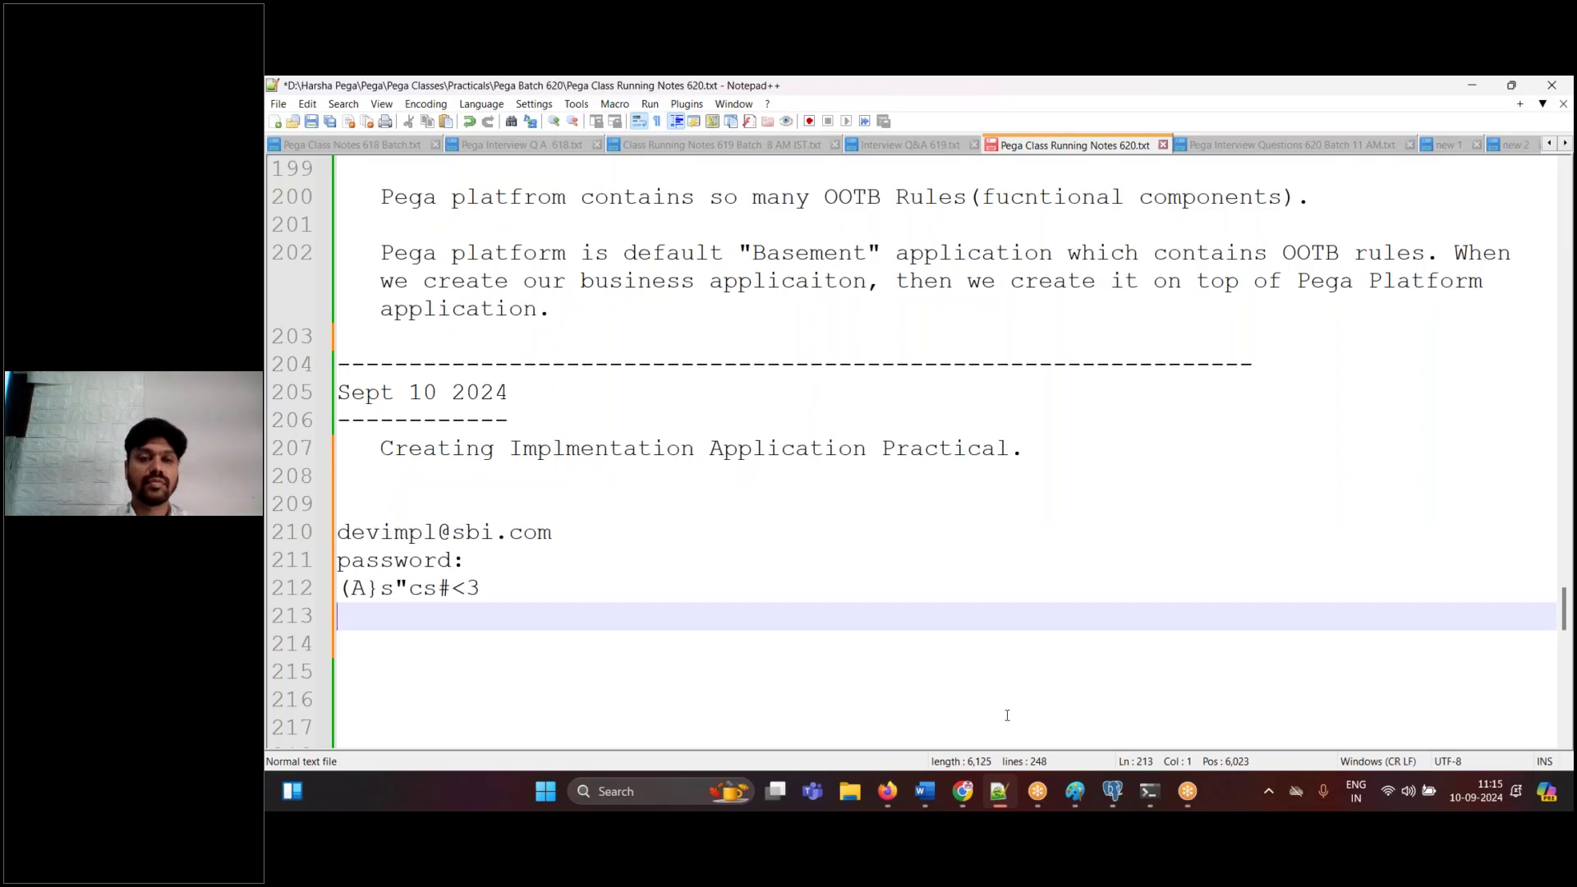
pyautogui.hotkey('alt', 'Tab')
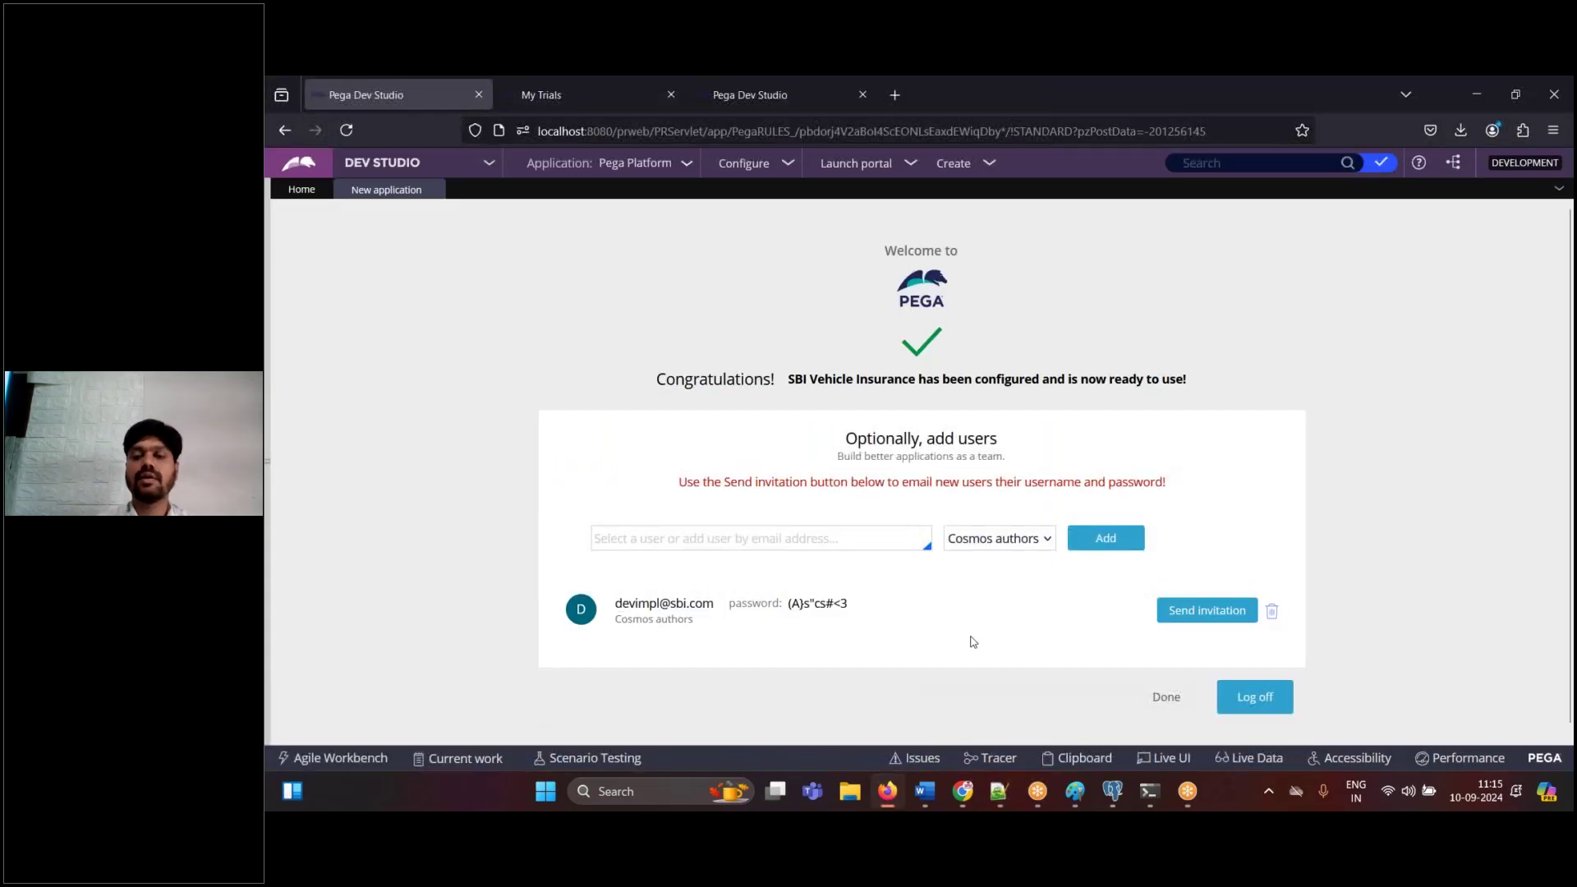
# - Add the line 'Done.' below the note in the Word document
pyautogui.click(922, 794)
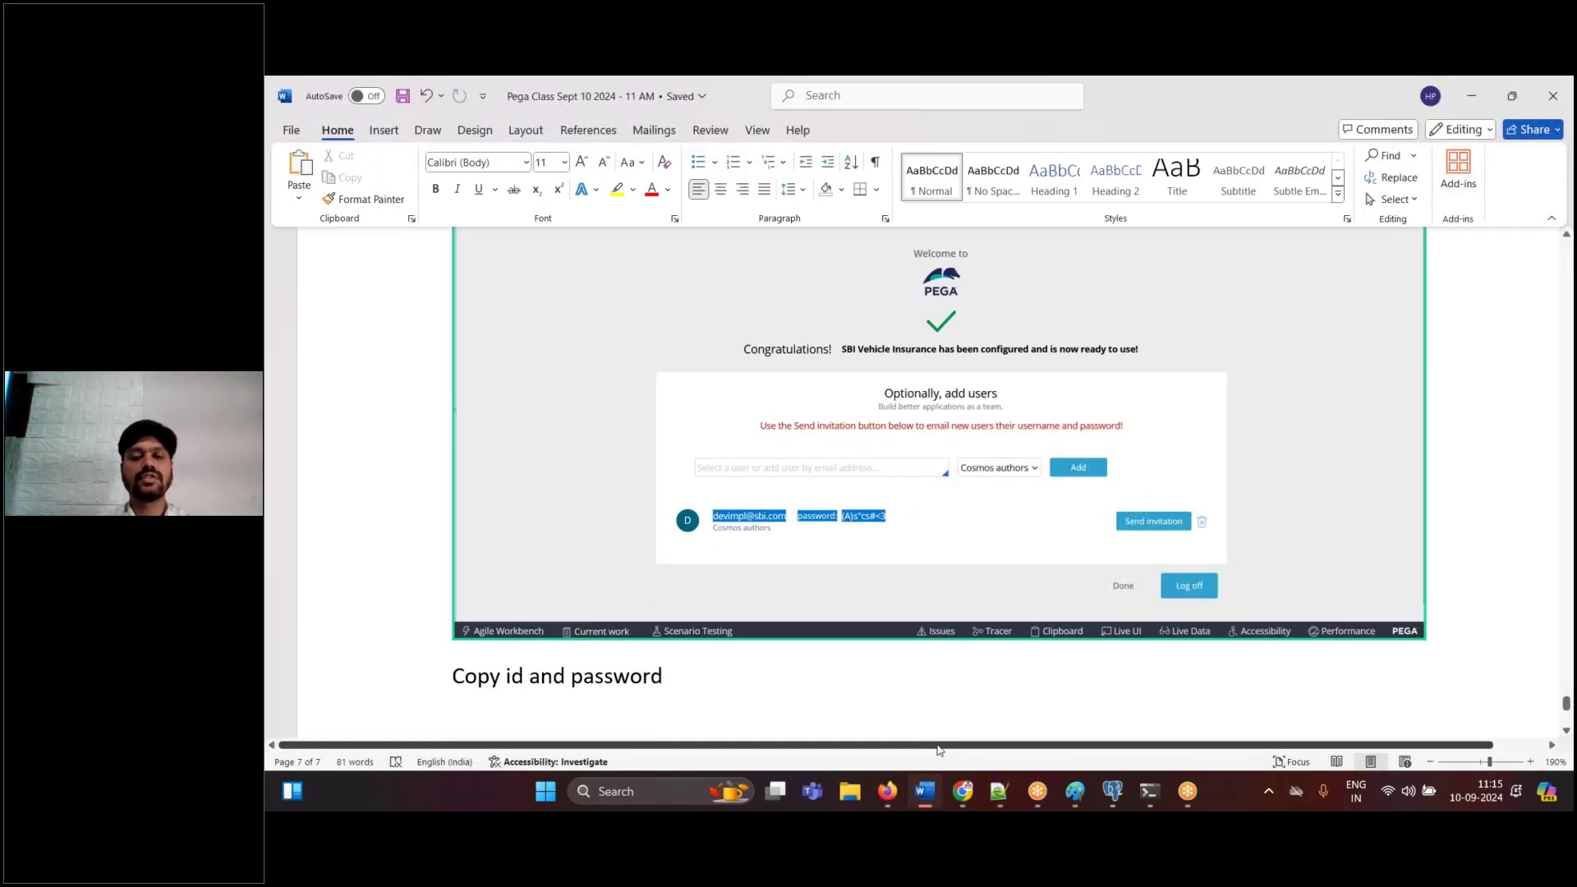
pyautogui.press('Return')
pyautogui.press('Return')
pyautogui.write('Done.')
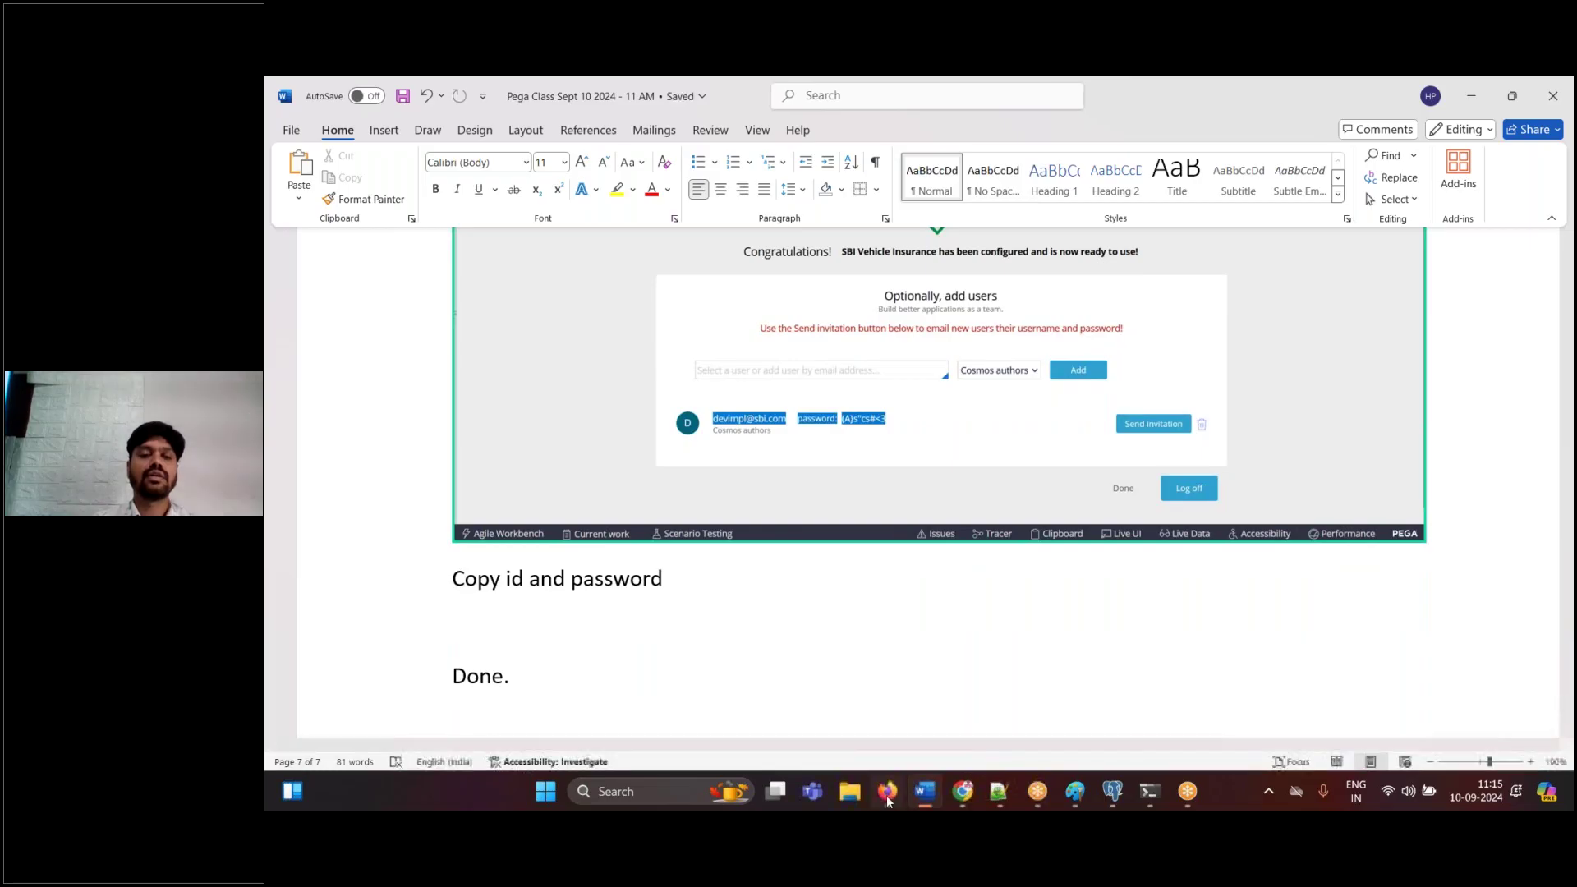
pyautogui.click(888, 791)
# - Finish adding users, then paste the Dev Studio home screenshot into Word with the note 'Log off'
pyautogui.click(1174, 697)
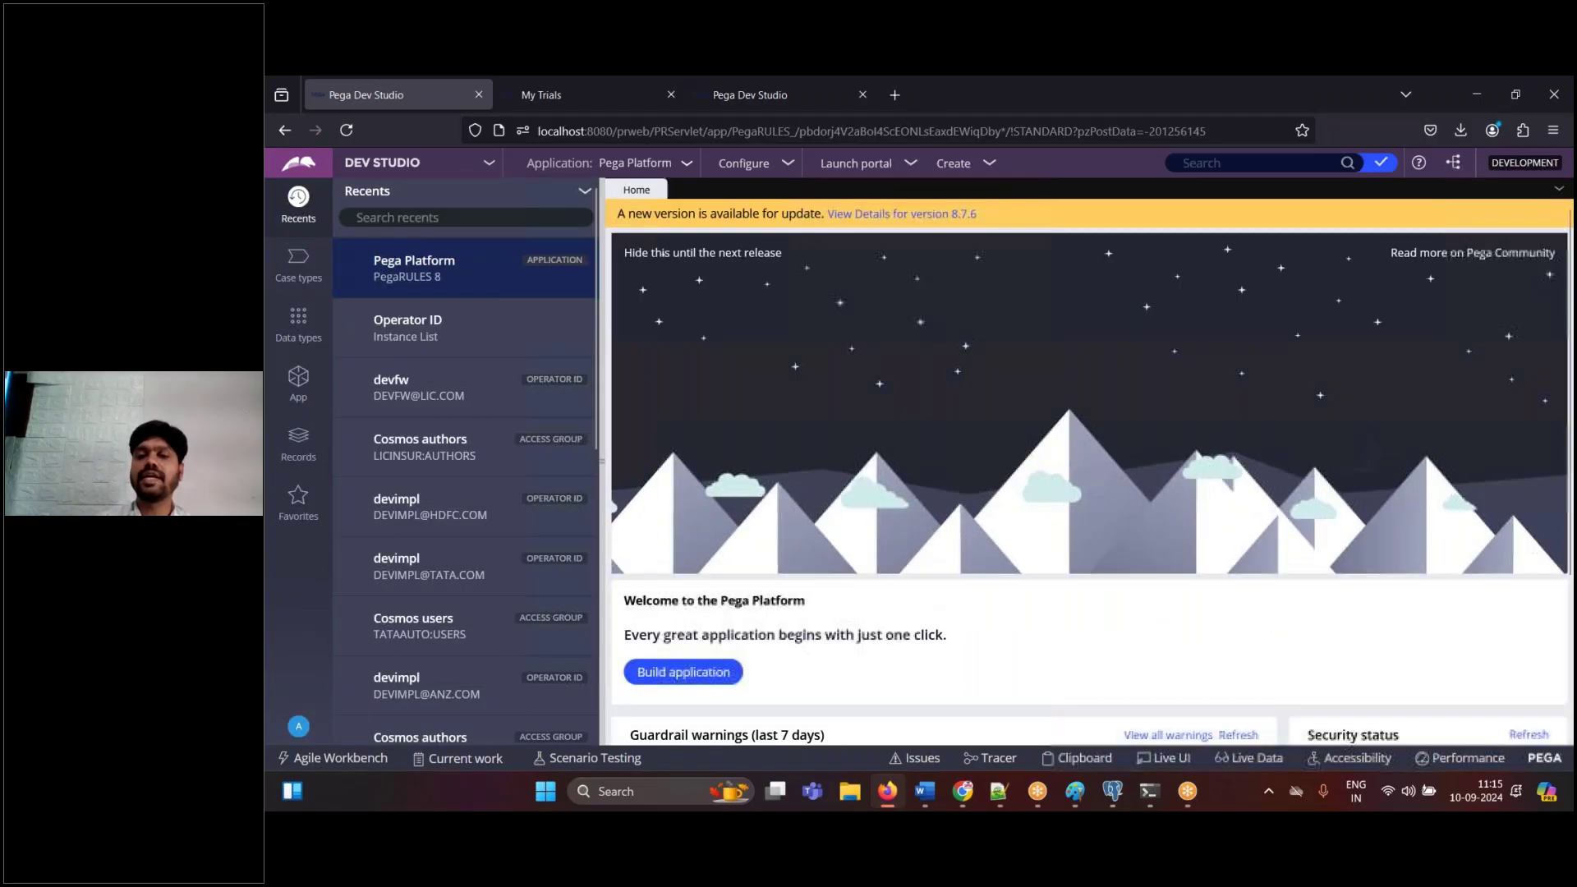
pyautogui.click(925, 794)
pyautogui.hotkey('ctrl', 'v')
pyautogui.press('Return')
pyautogui.write('Log off')
pyautogui.press('Return')
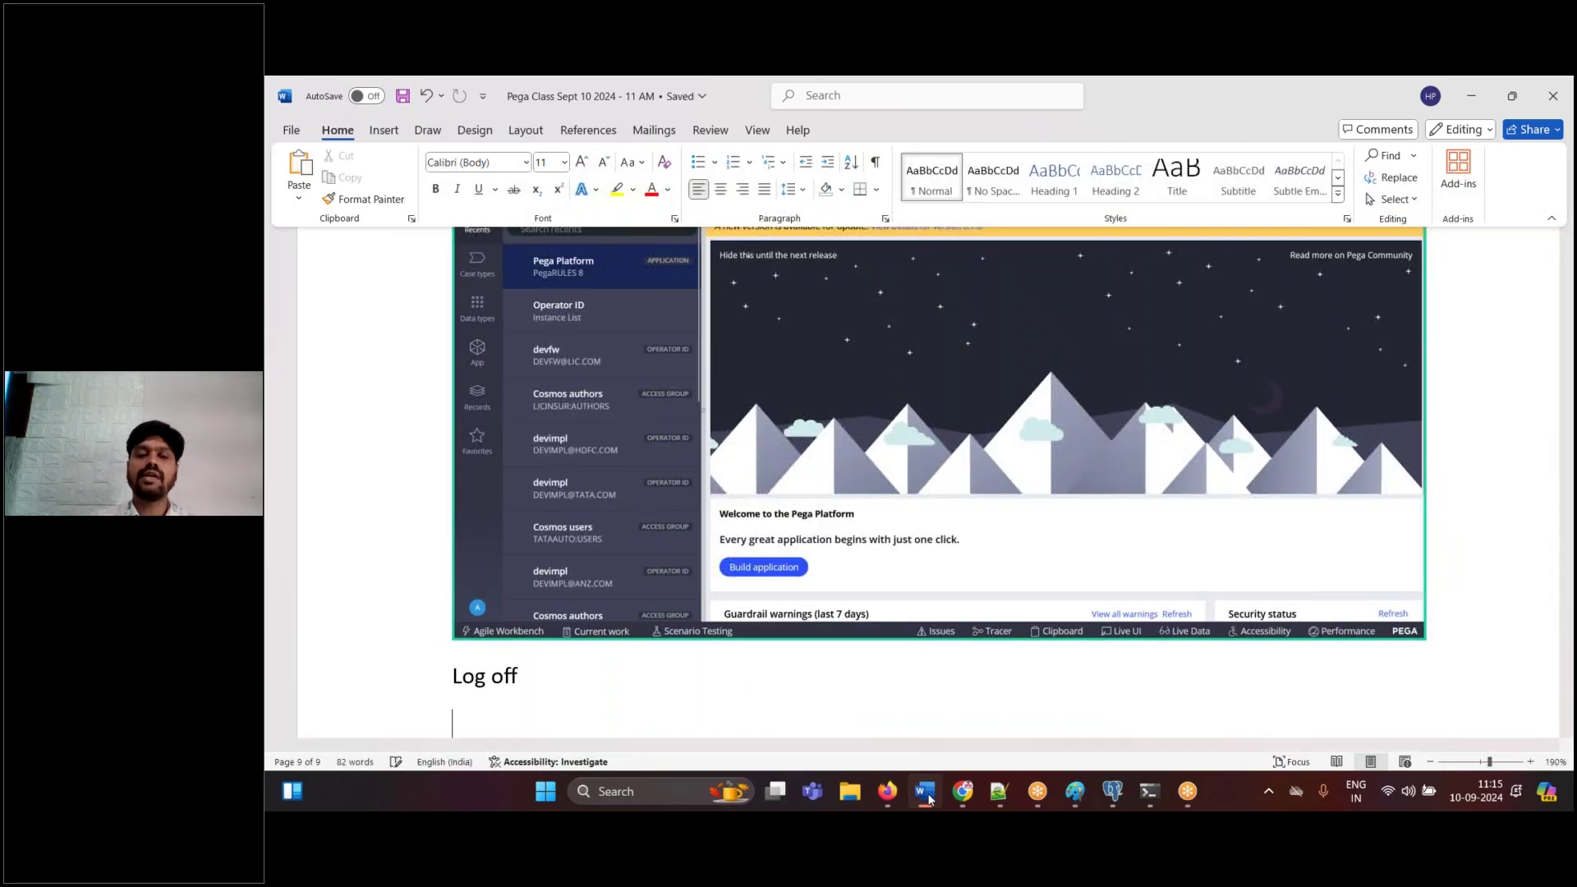
# - Log off from Dev Studio through the operator account menu
pyautogui.click(887, 791)
pyautogui.click(298, 726)
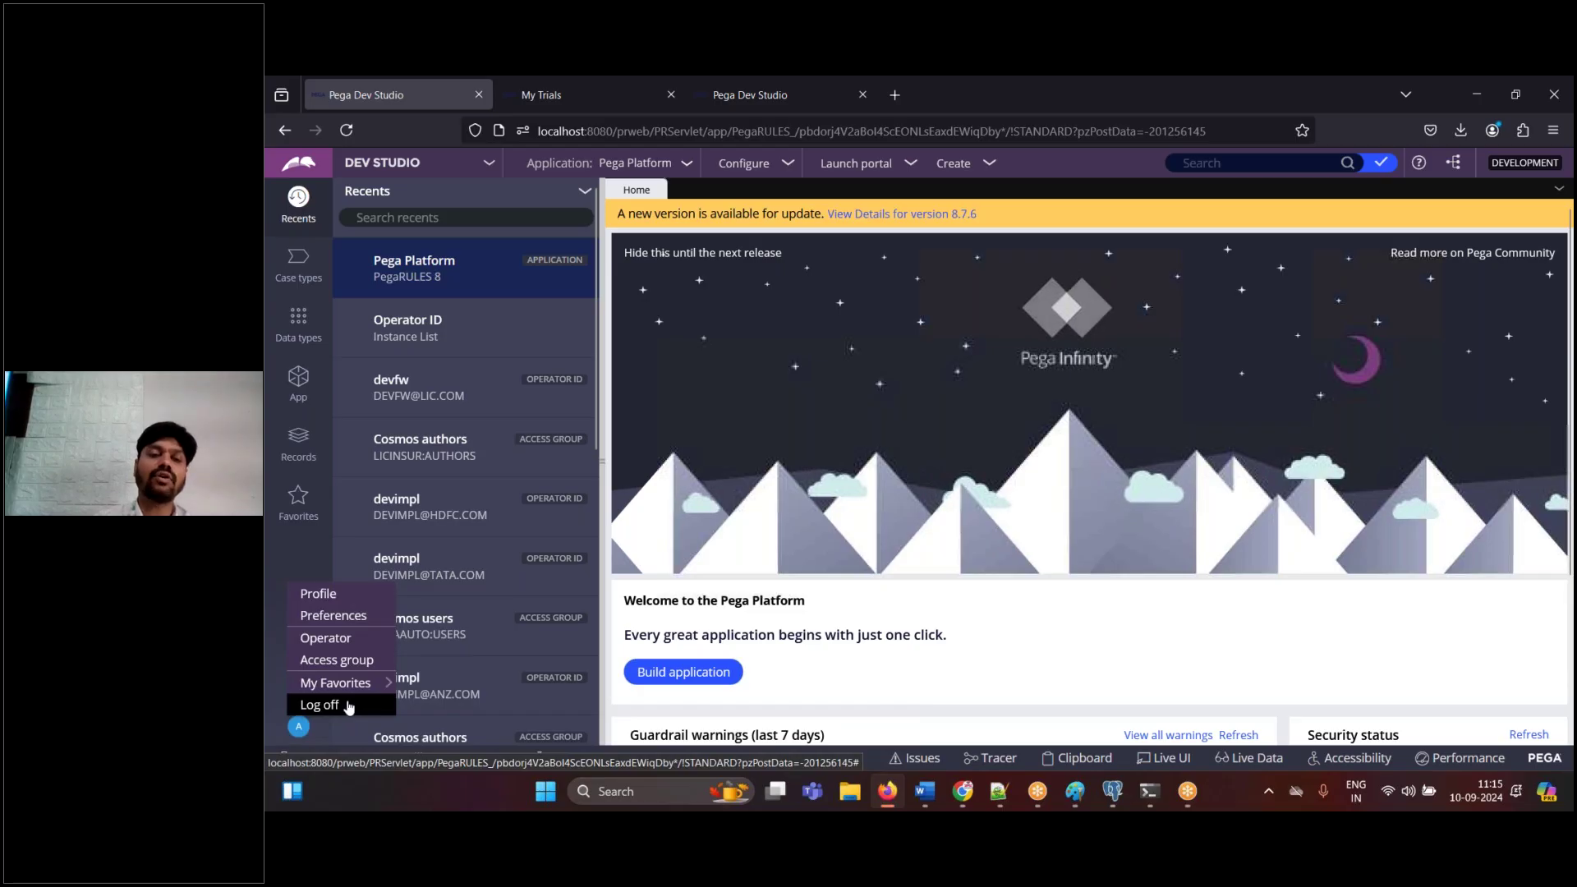
pyautogui.click(320, 705)
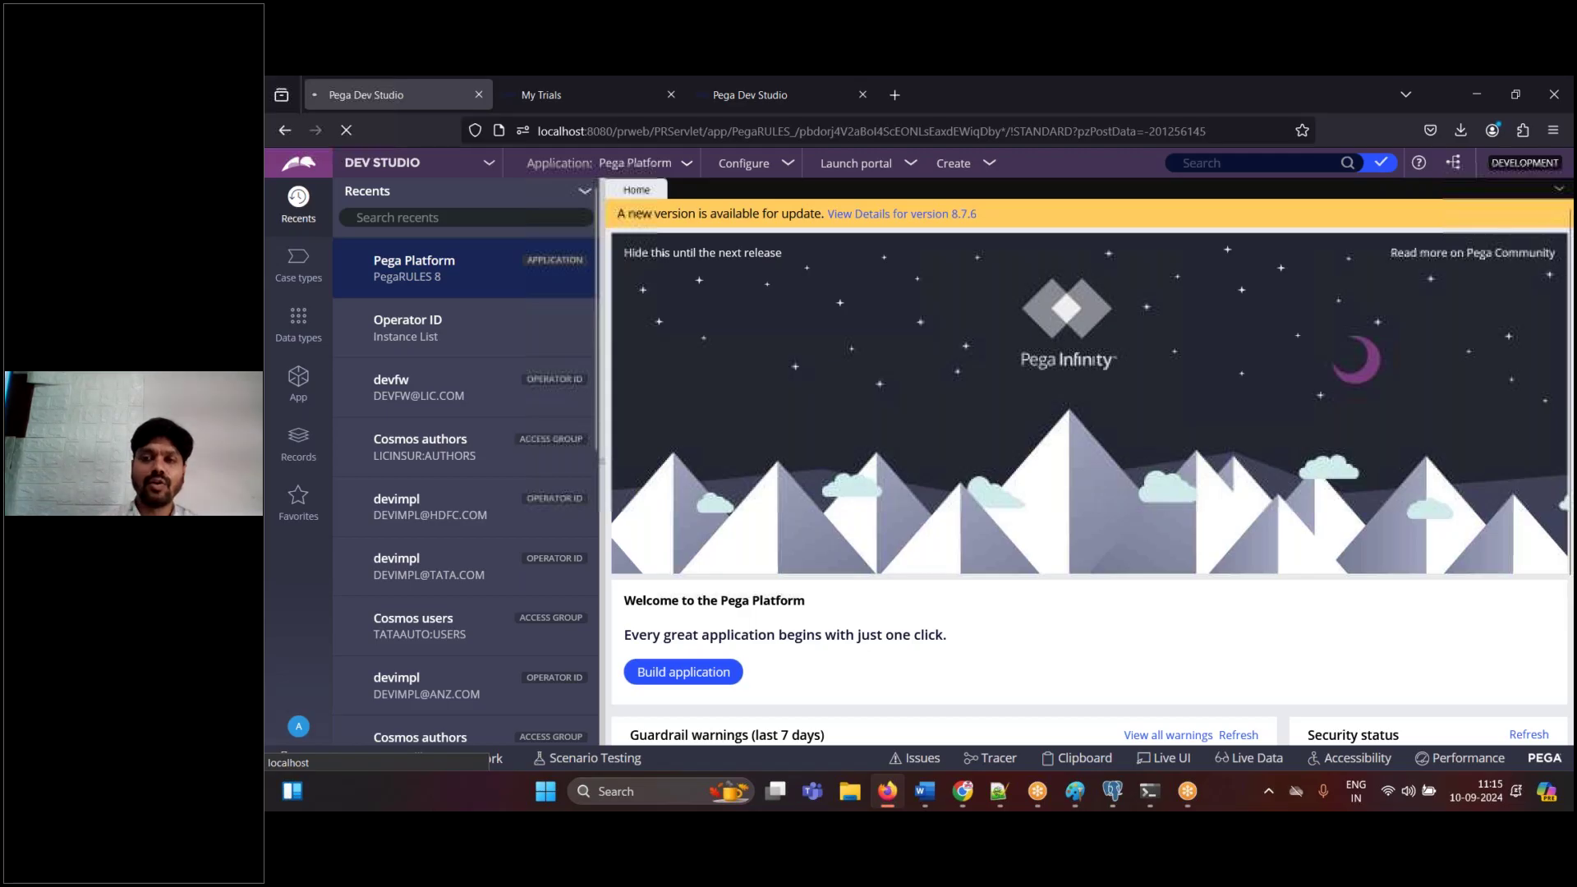
pyautogui.click(926, 791)
pyautogui.click(1075, 791)
# - Circle the Health Insurance box and draw a curve down into the Insurance Framework layer
pyautogui.moveTo(1049, 341)
pyautogui.mouseDown()
pyautogui.moveTo(978, 359)
pyautogui.moveTo(957, 441)
pyautogui.moveTo(1059, 462)
pyautogui.moveTo(1037, 349)
pyautogui.moveTo(1003, 337)
pyautogui.mouseUp()
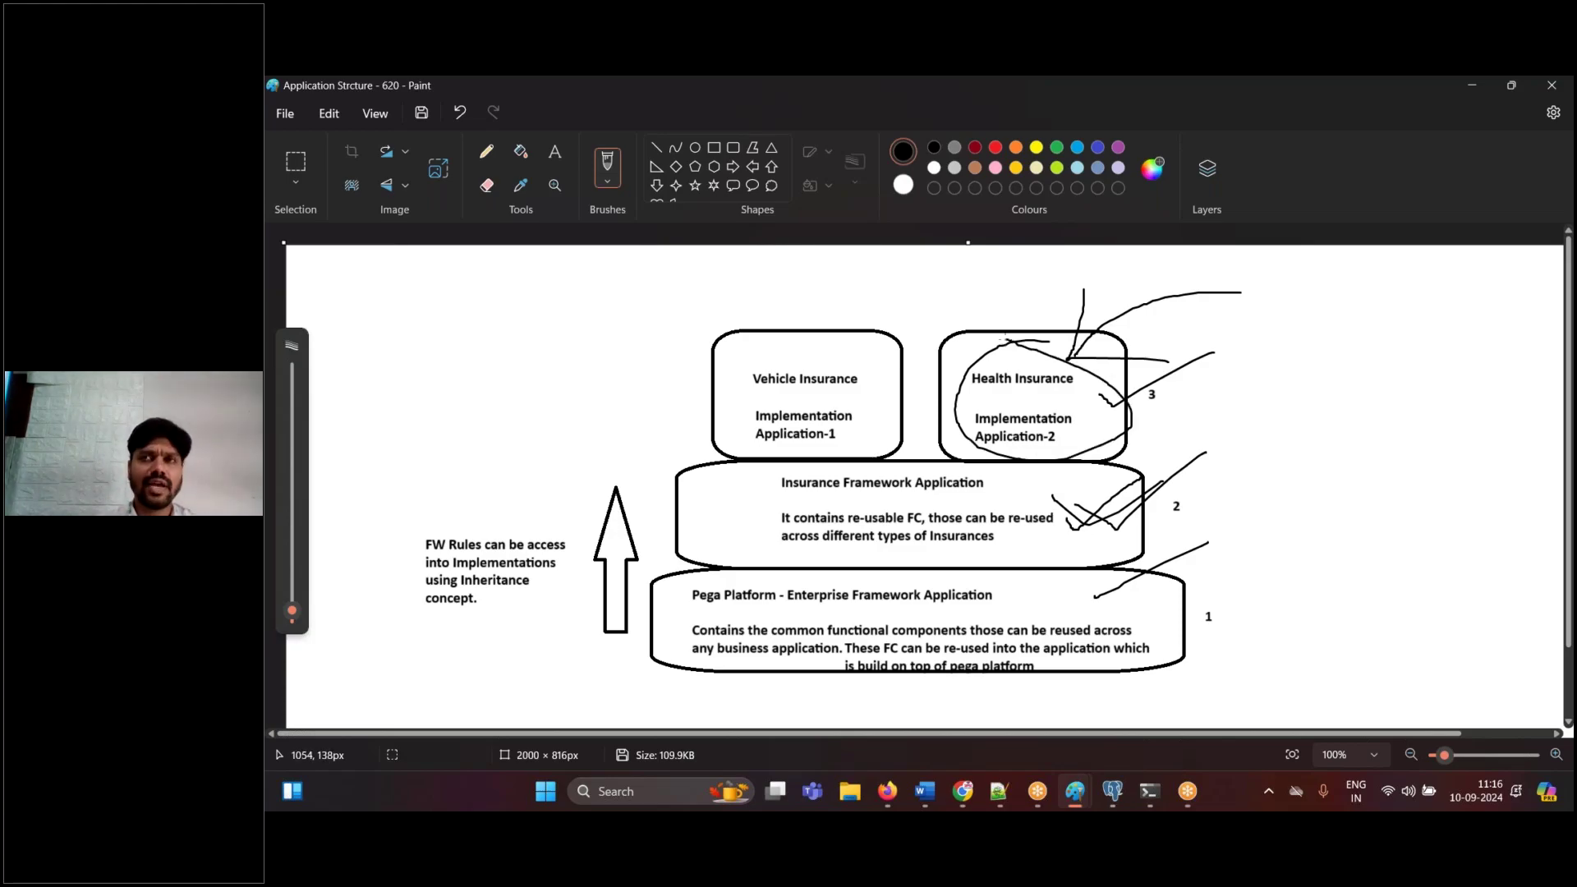
pyautogui.moveTo(949, 411)
pyautogui.mouseDown()
pyautogui.moveTo(927, 452)
pyautogui.moveTo(945, 511)
pyautogui.moveTo(992, 517)
pyautogui.moveTo(928, 579)
pyautogui.moveTo(997, 619)
pyautogui.mouseUp()
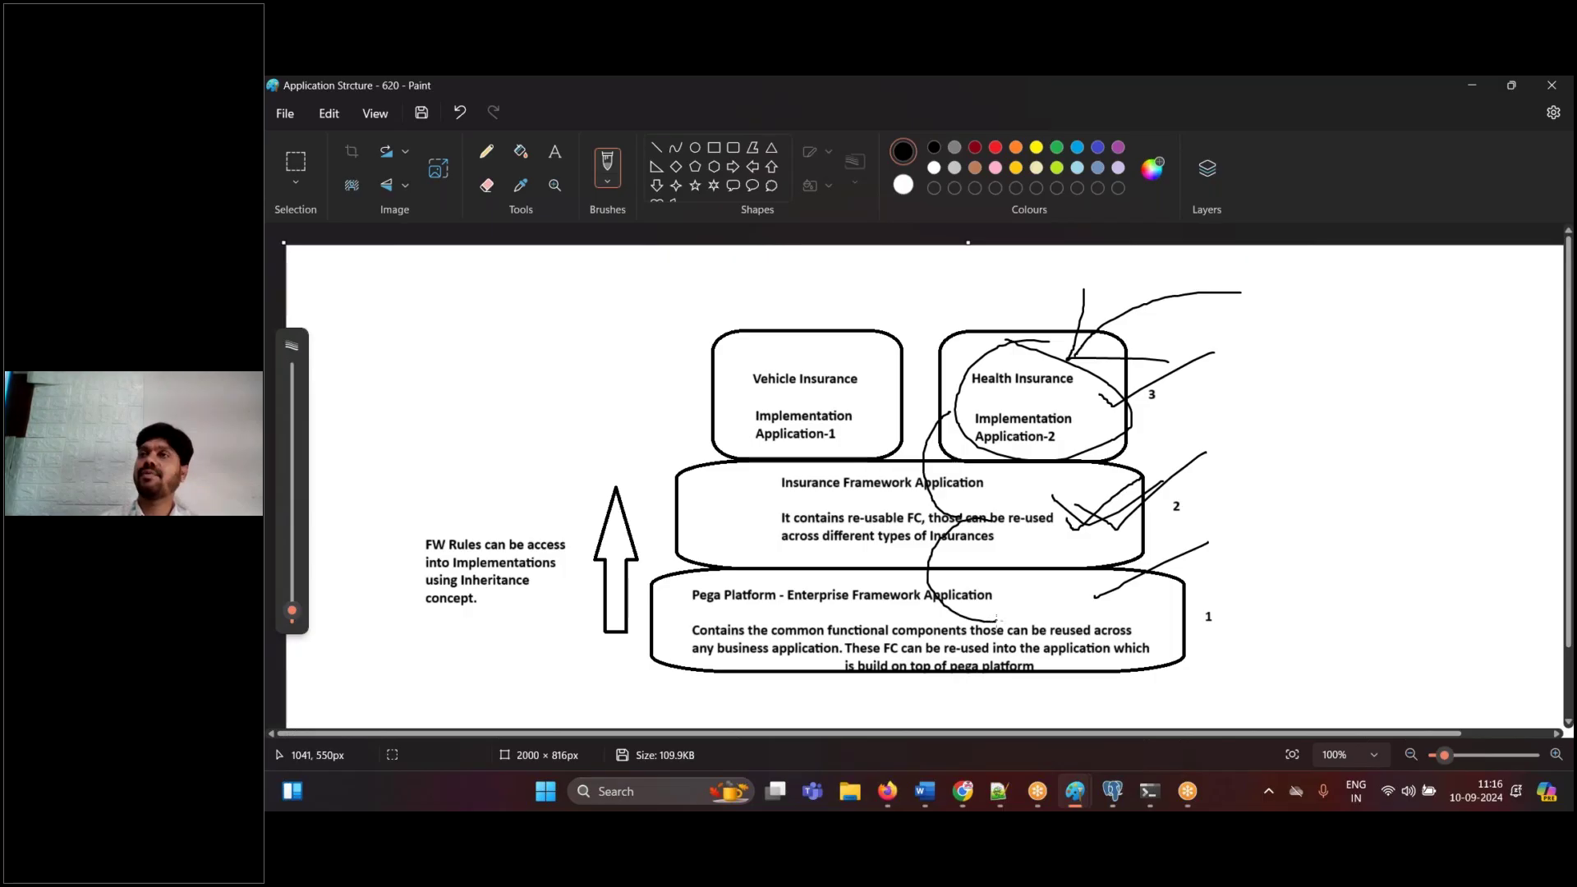
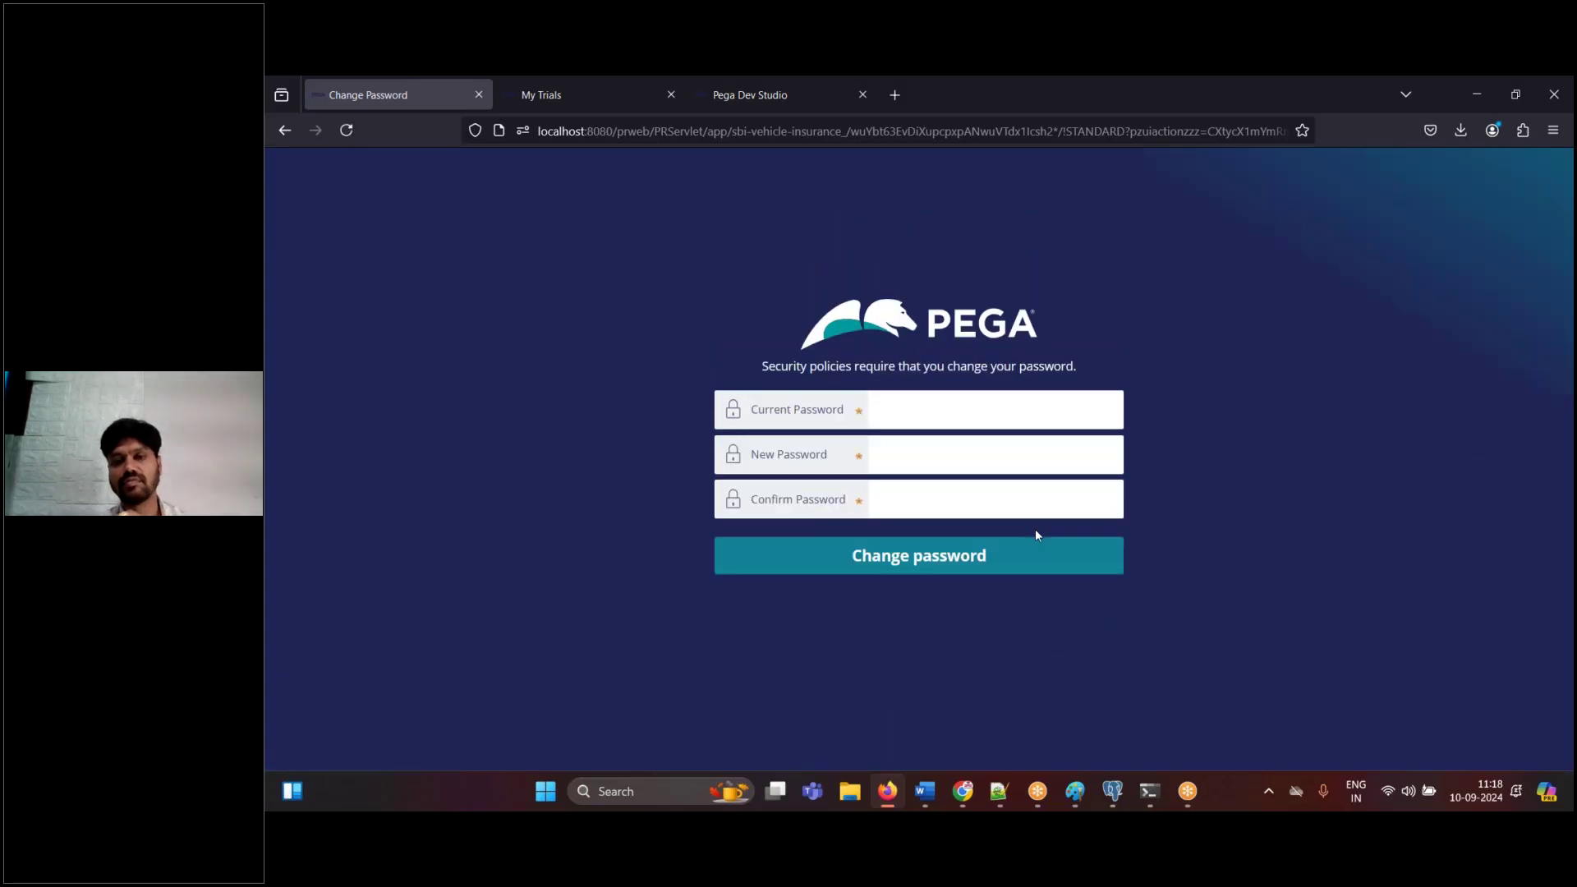
# - Paste the change-password screenshot into the Word notes
pyautogui.click(926, 793)
pyautogui.hotkey('ctrl', 'v')
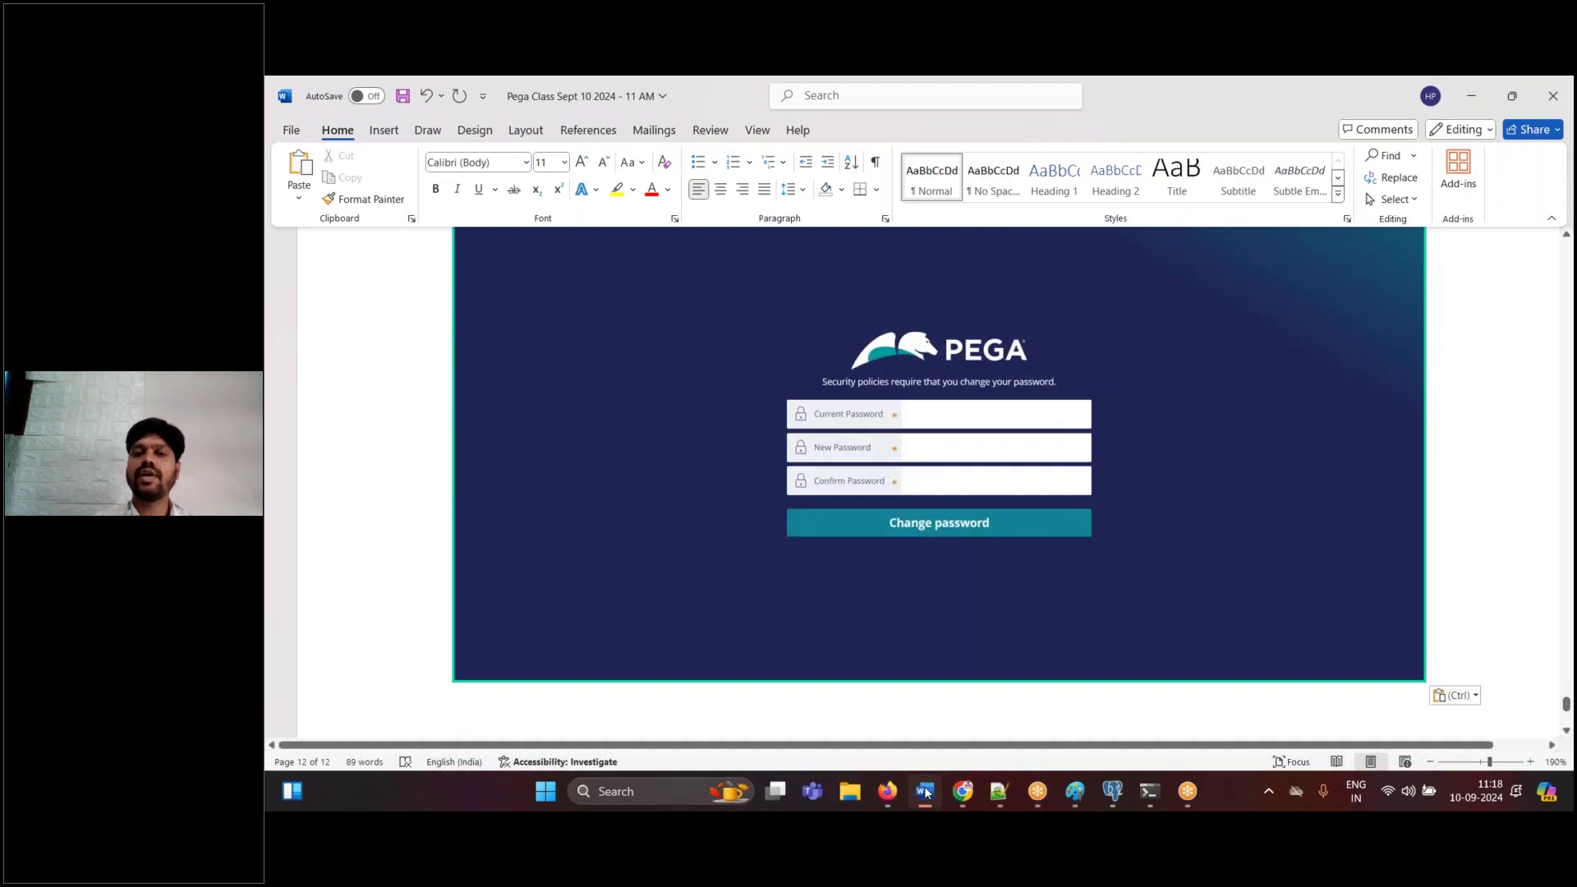
pyautogui.click(926, 793)
# - Replace the expired password, pasting the current one from Notepad++ and confirming the new one
pyautogui.click(999, 791)
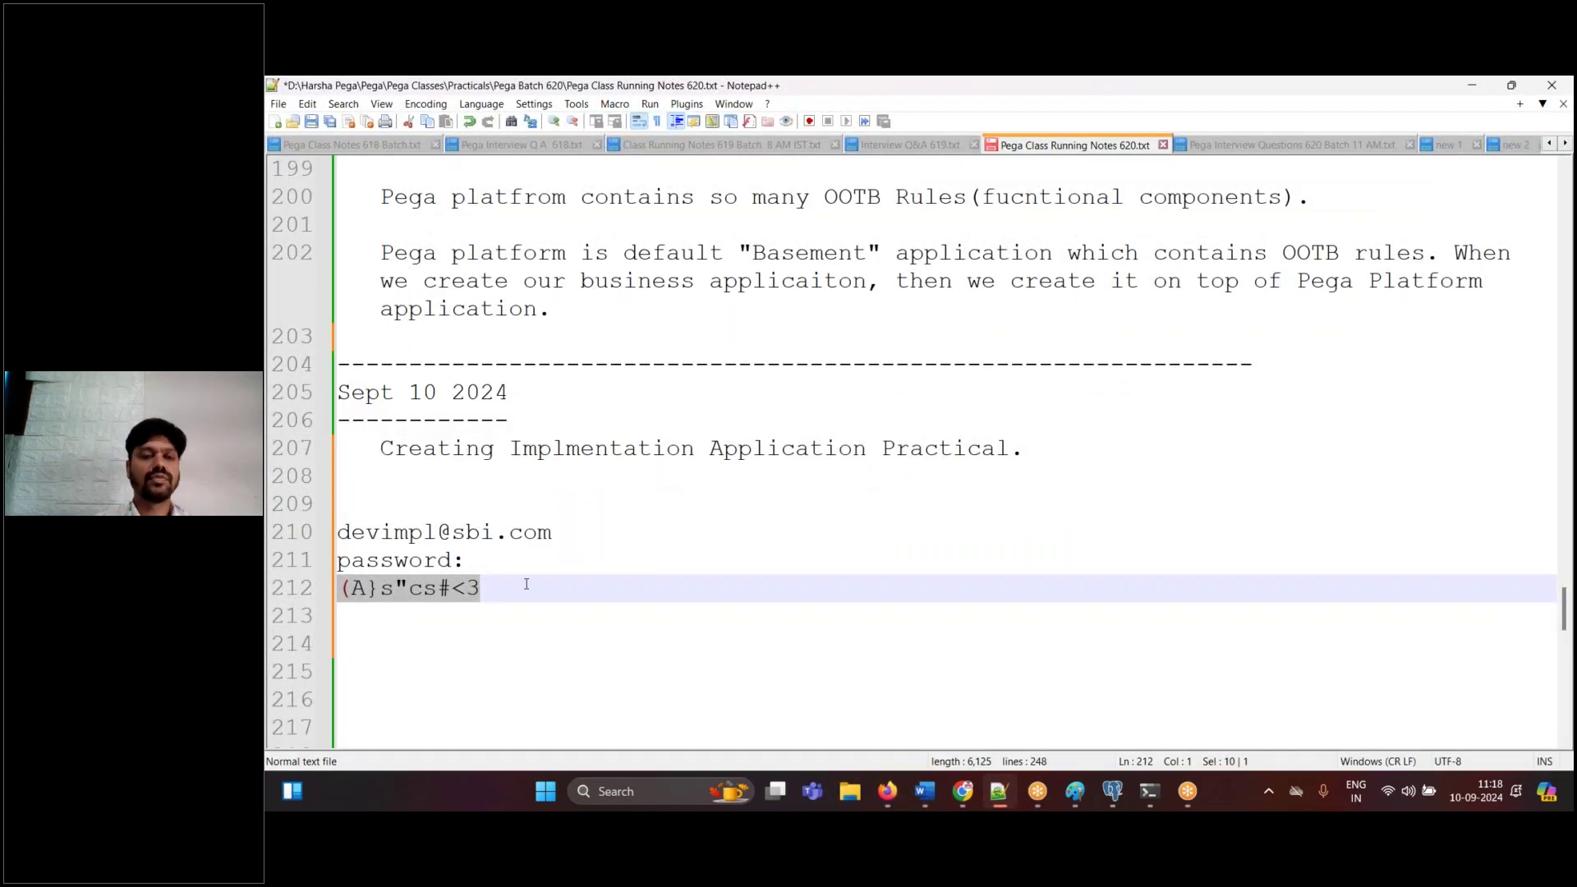
pyautogui.hotkey('alt', 'Tab')
pyautogui.click(884, 410)
pyautogui.hotkey('ctrl', 'v')
pyautogui.click(917, 455)
pyautogui.write('*****')
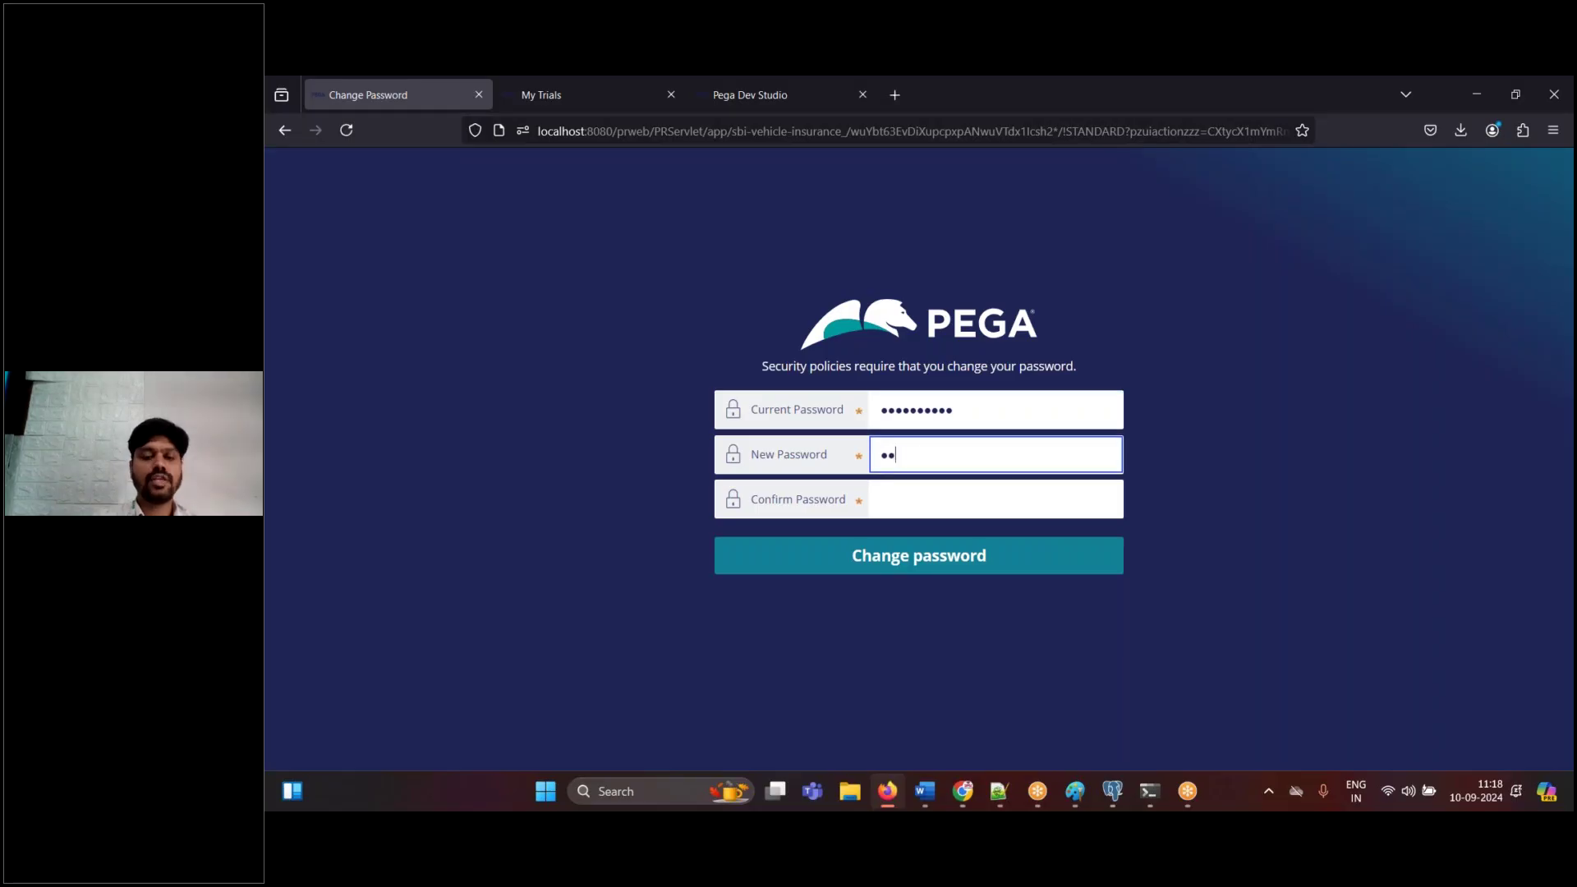
pyautogui.press('Tab')
pyautogui.write('*****')
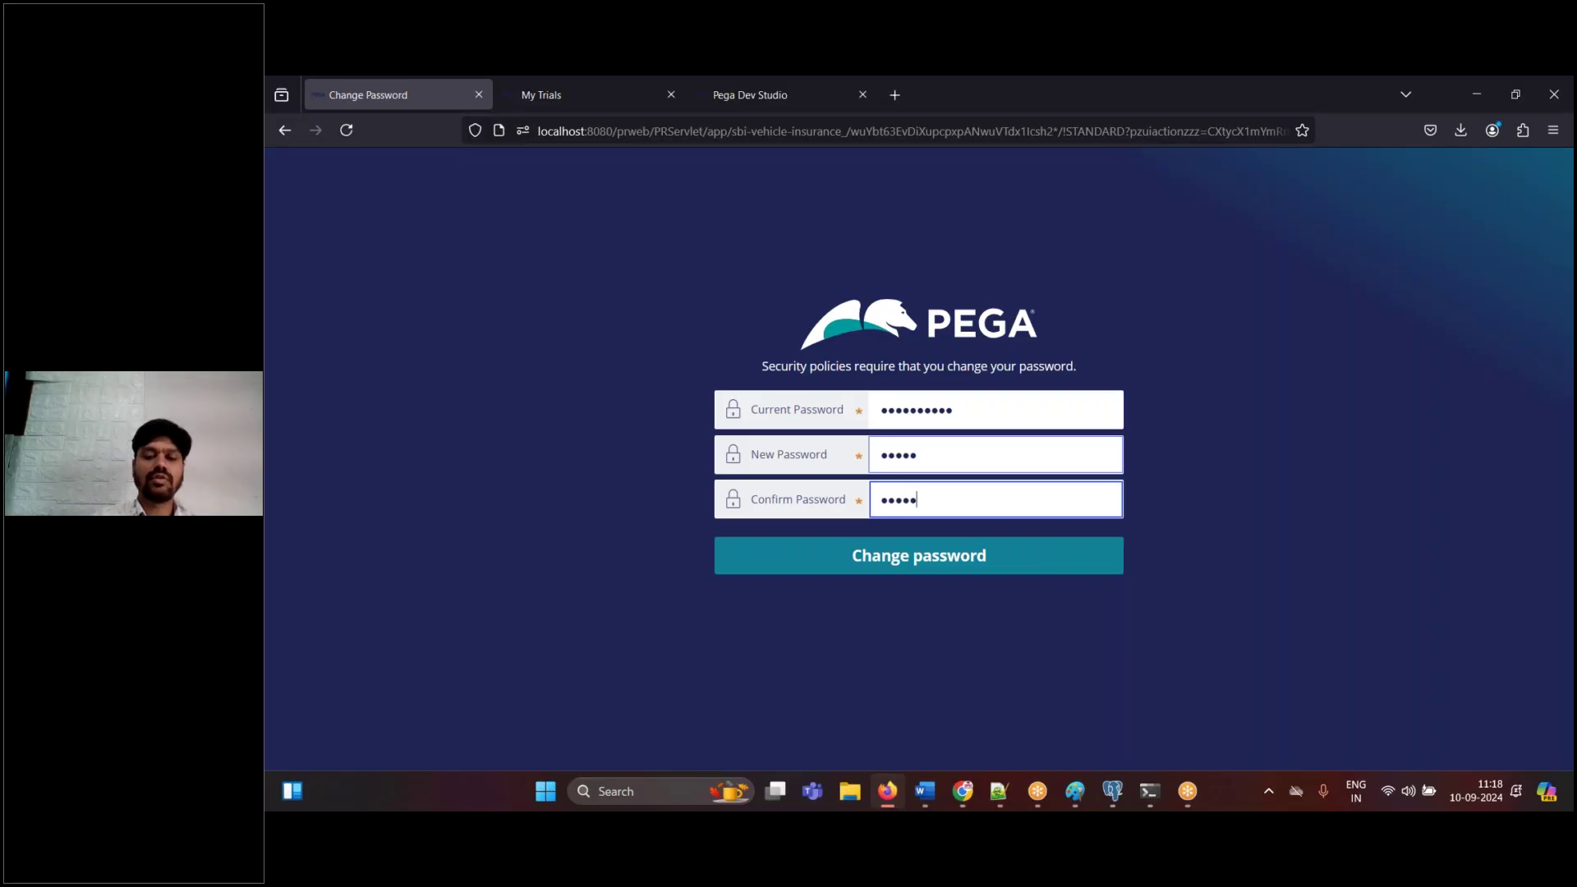
pyautogui.click(904, 556)
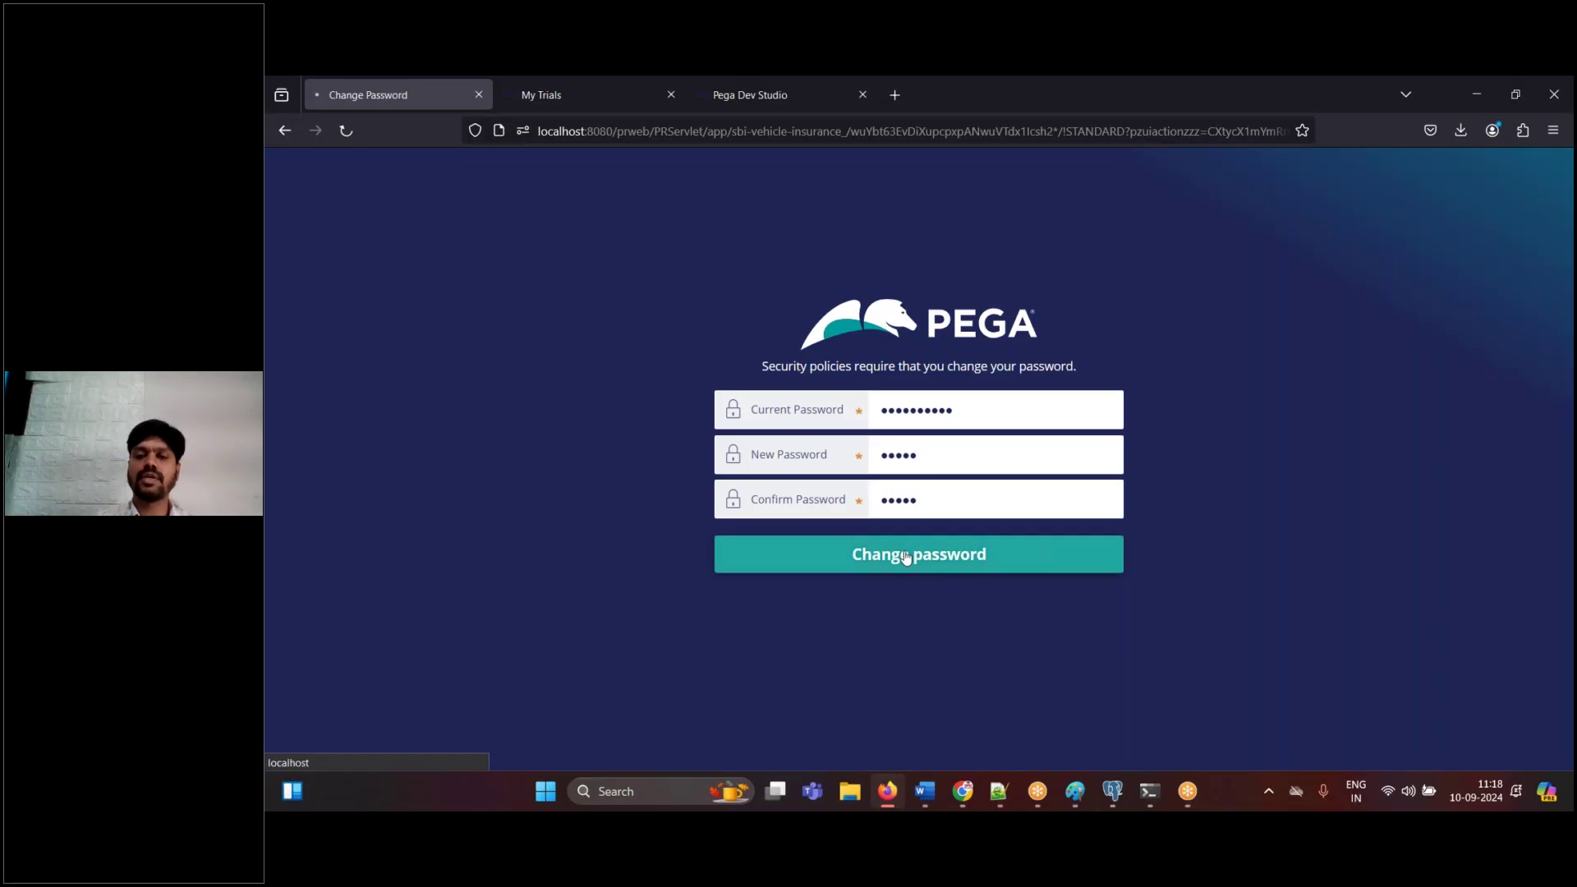
# - Record the 'Change password' note in Word
pyautogui.click(923, 804)
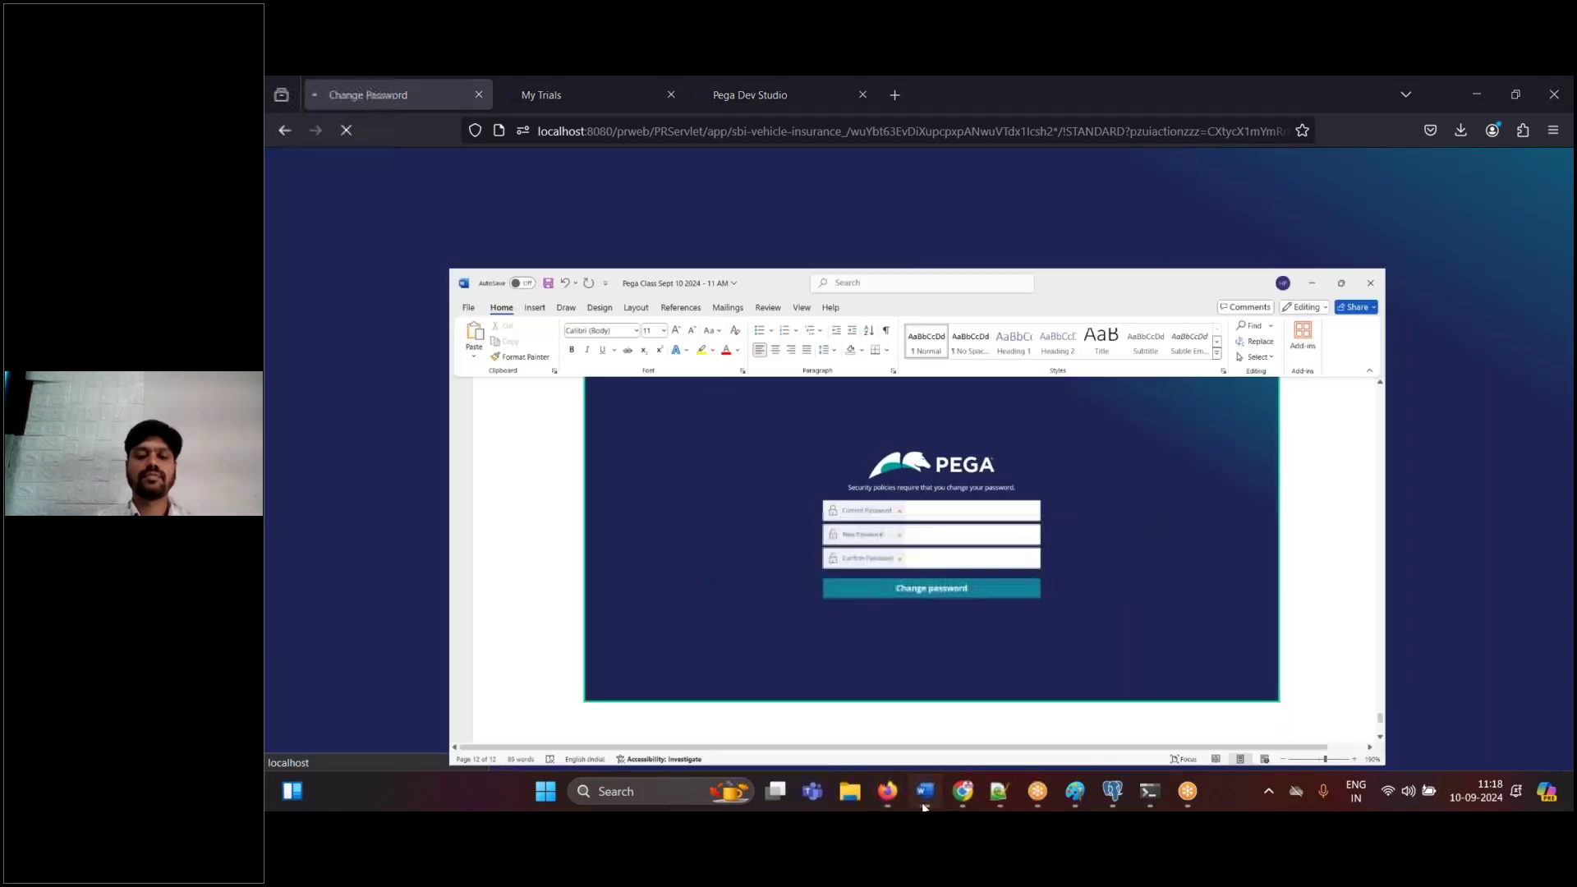
pyautogui.write('password')
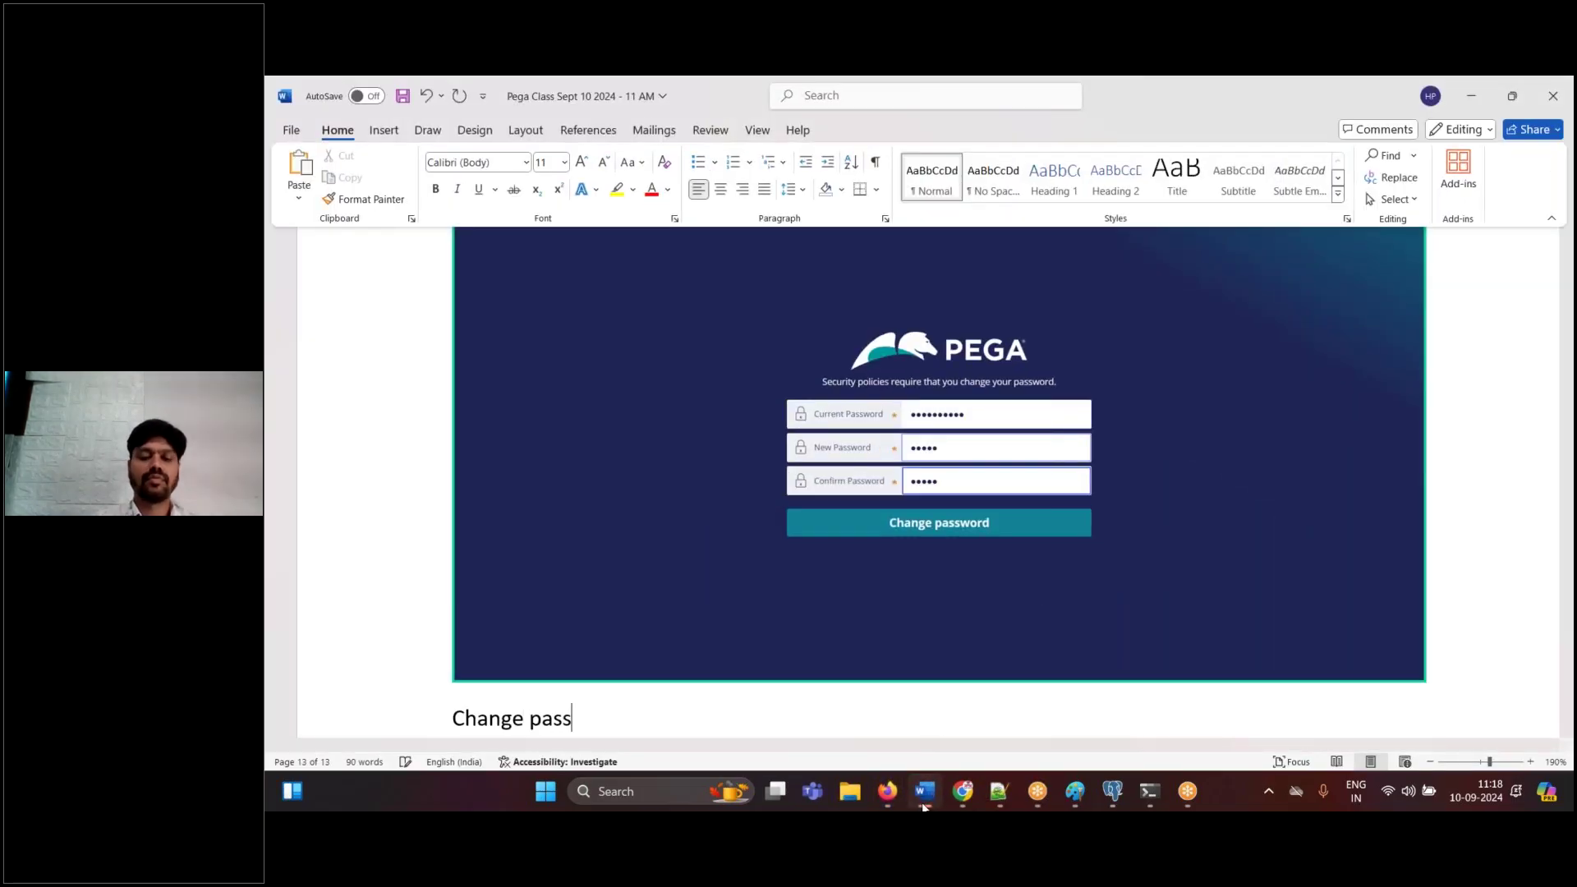
pyautogui.press('Return')
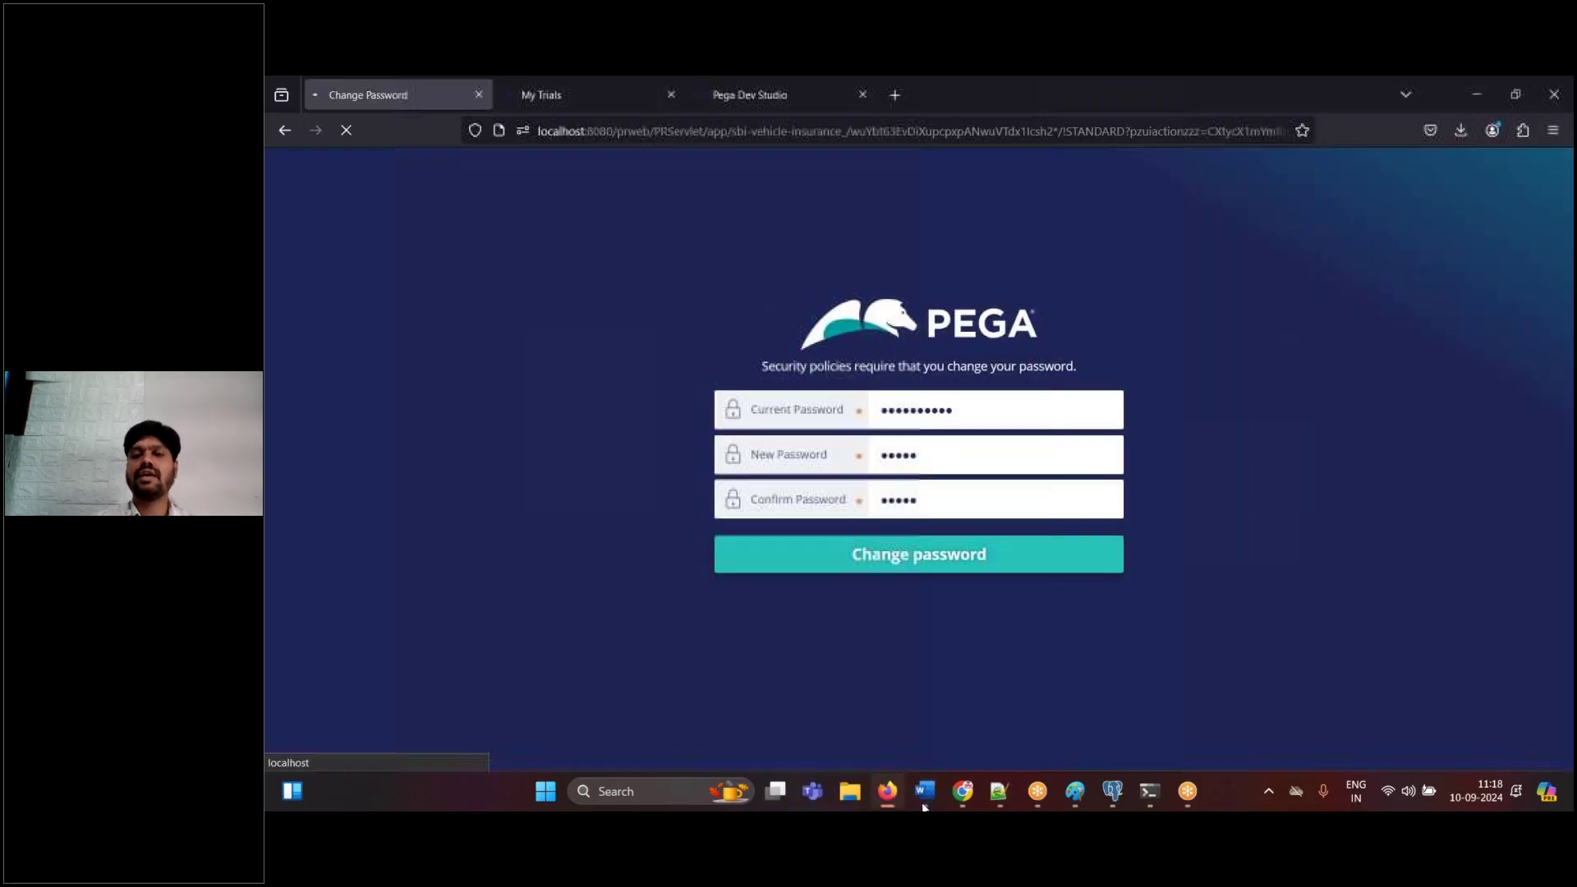
pyautogui.click(924, 805)
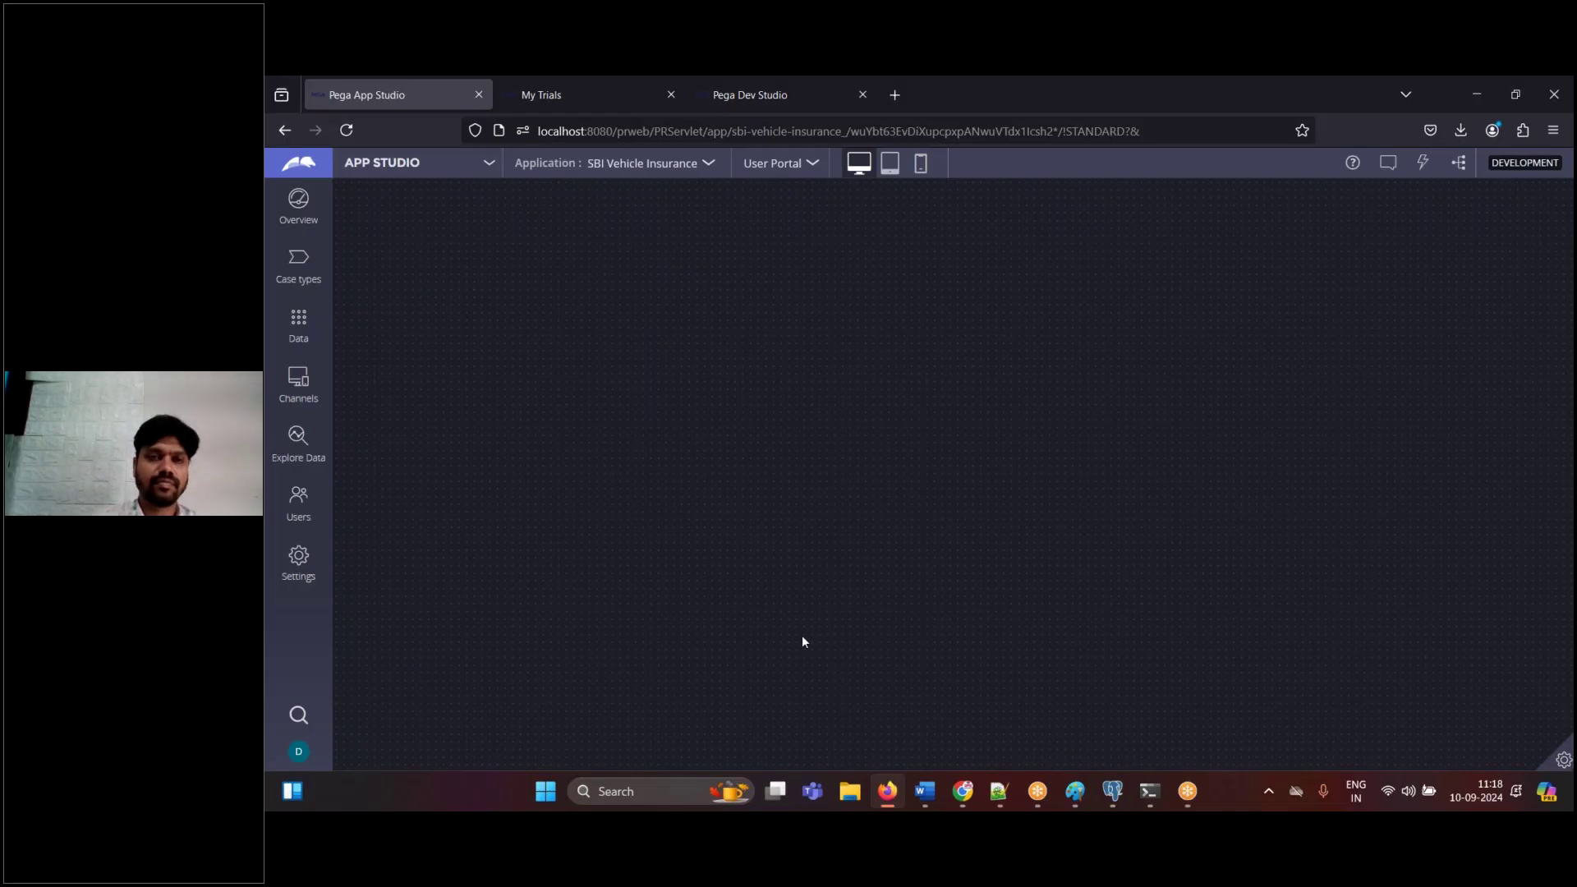
# - Paste the App Studio screenshot into Word and close the welcome message
pyautogui.click(925, 791)
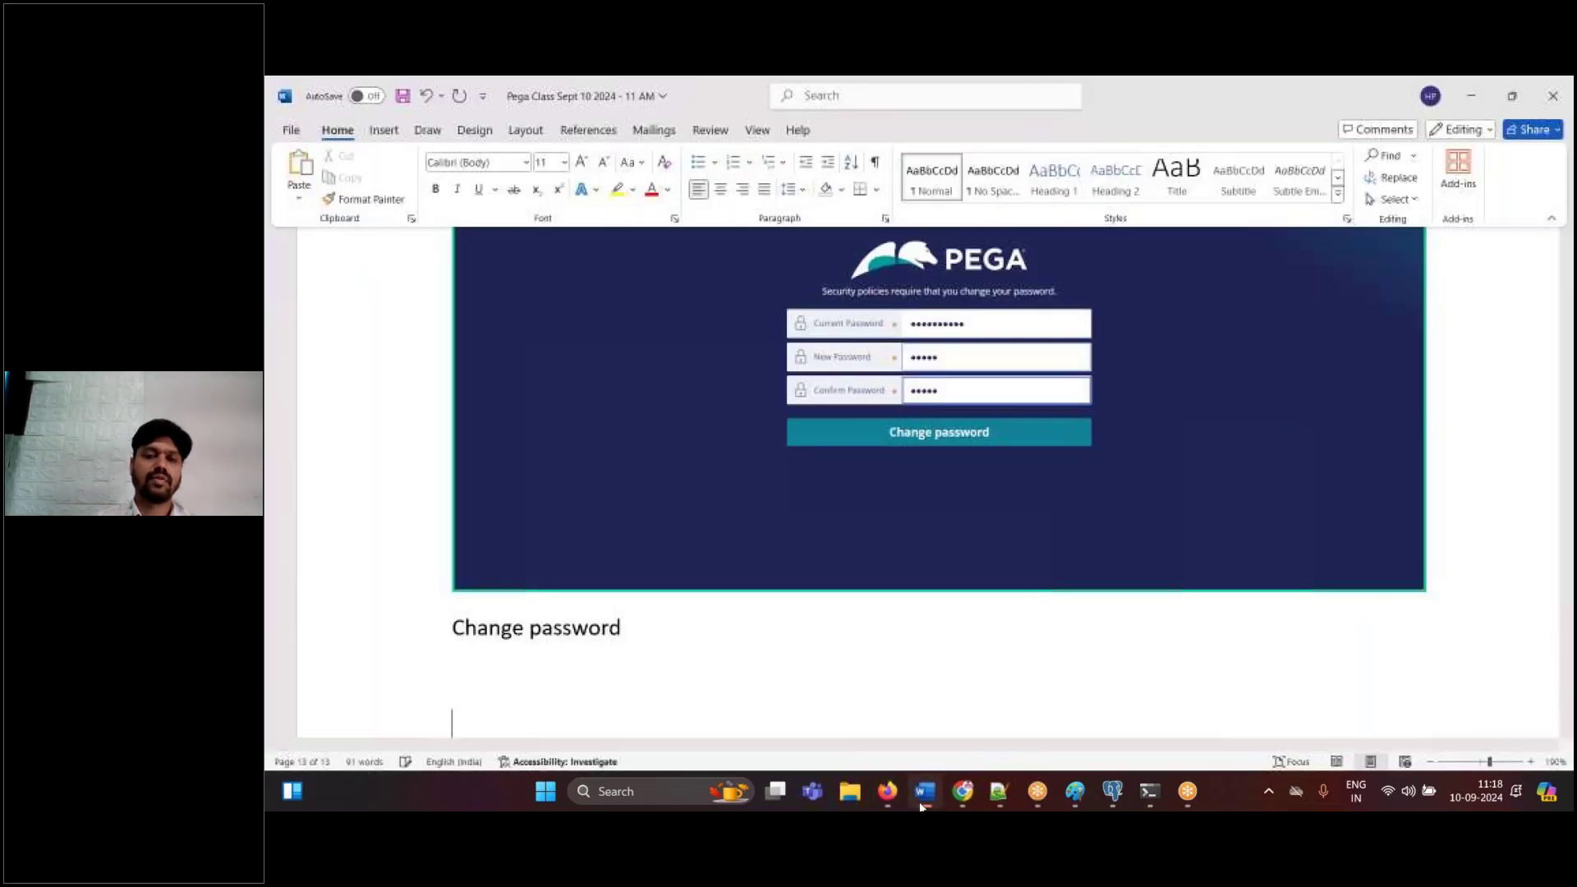
pyautogui.hotkey('ctrl', 'v')
pyautogui.press('BackSpace')
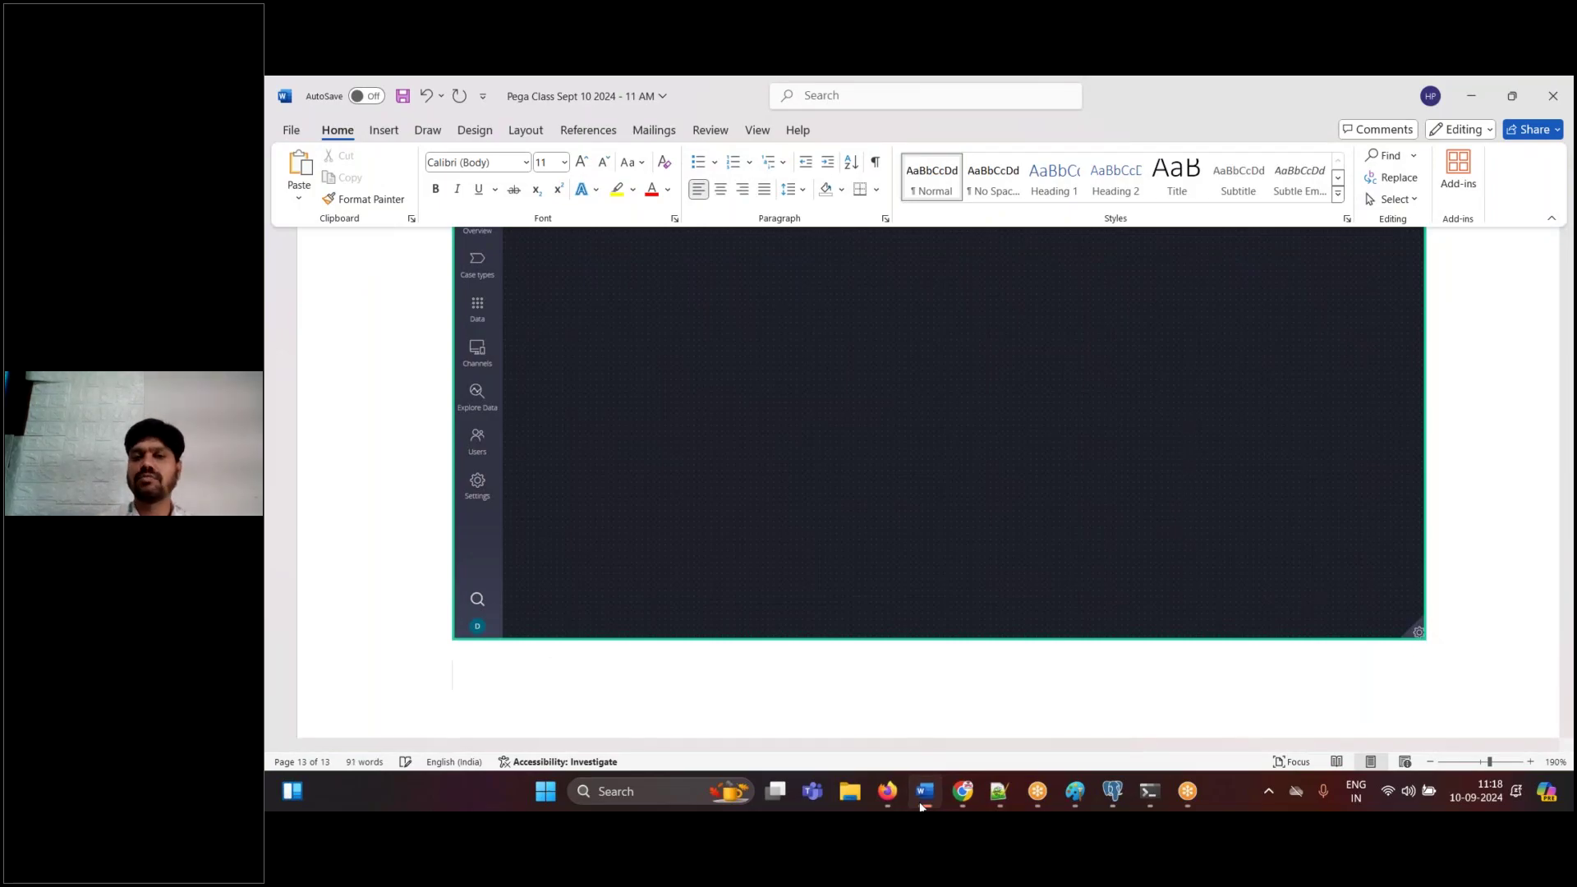
pyautogui.click(921, 807)
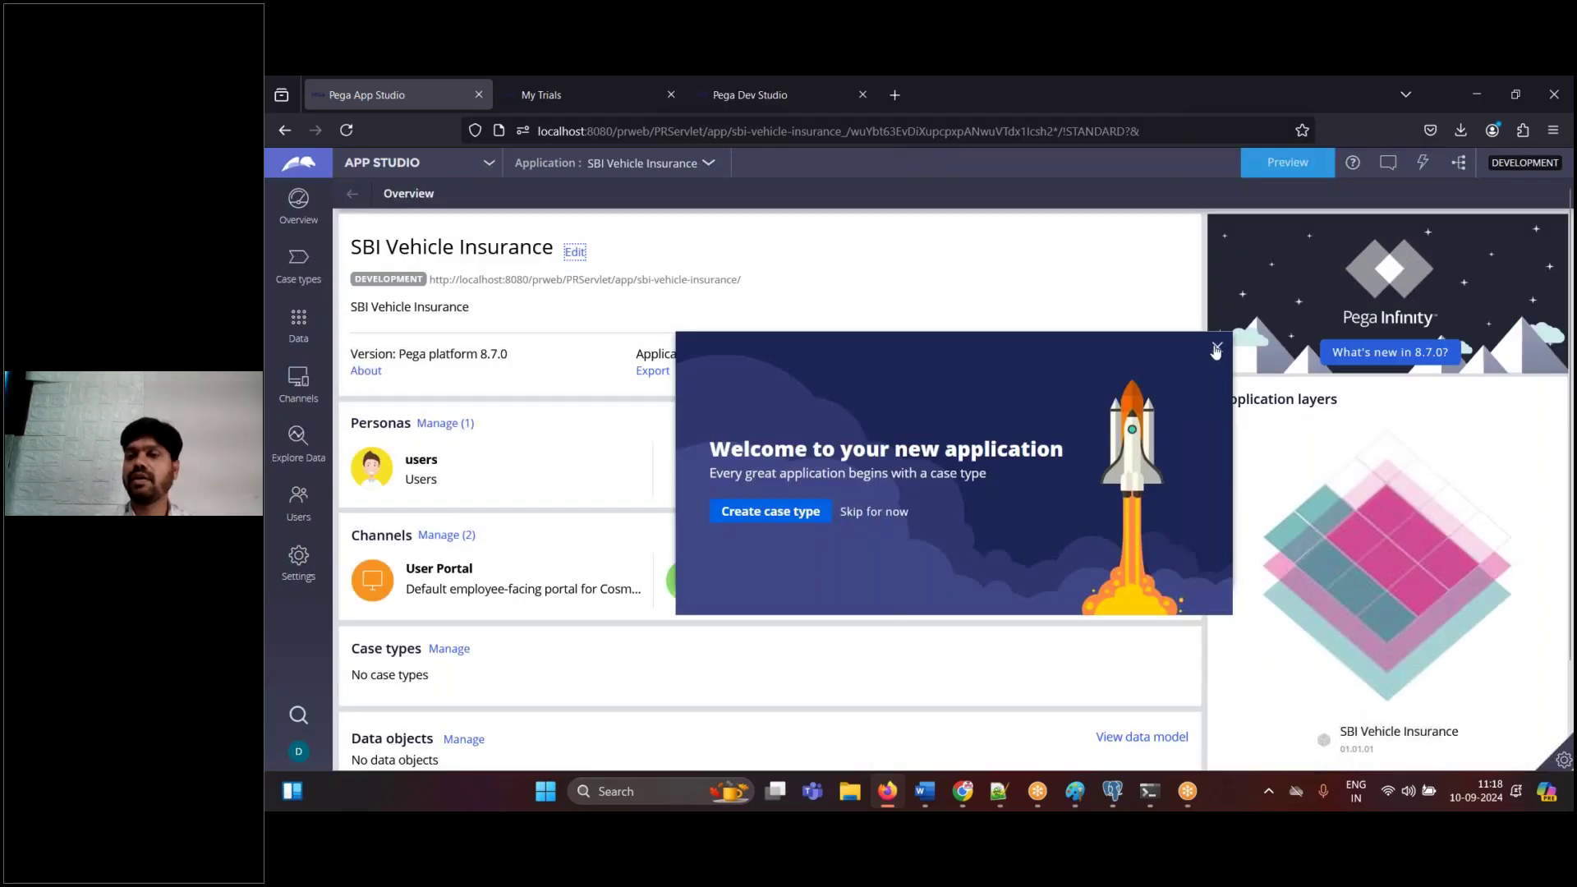
pyautogui.click(1216, 348)
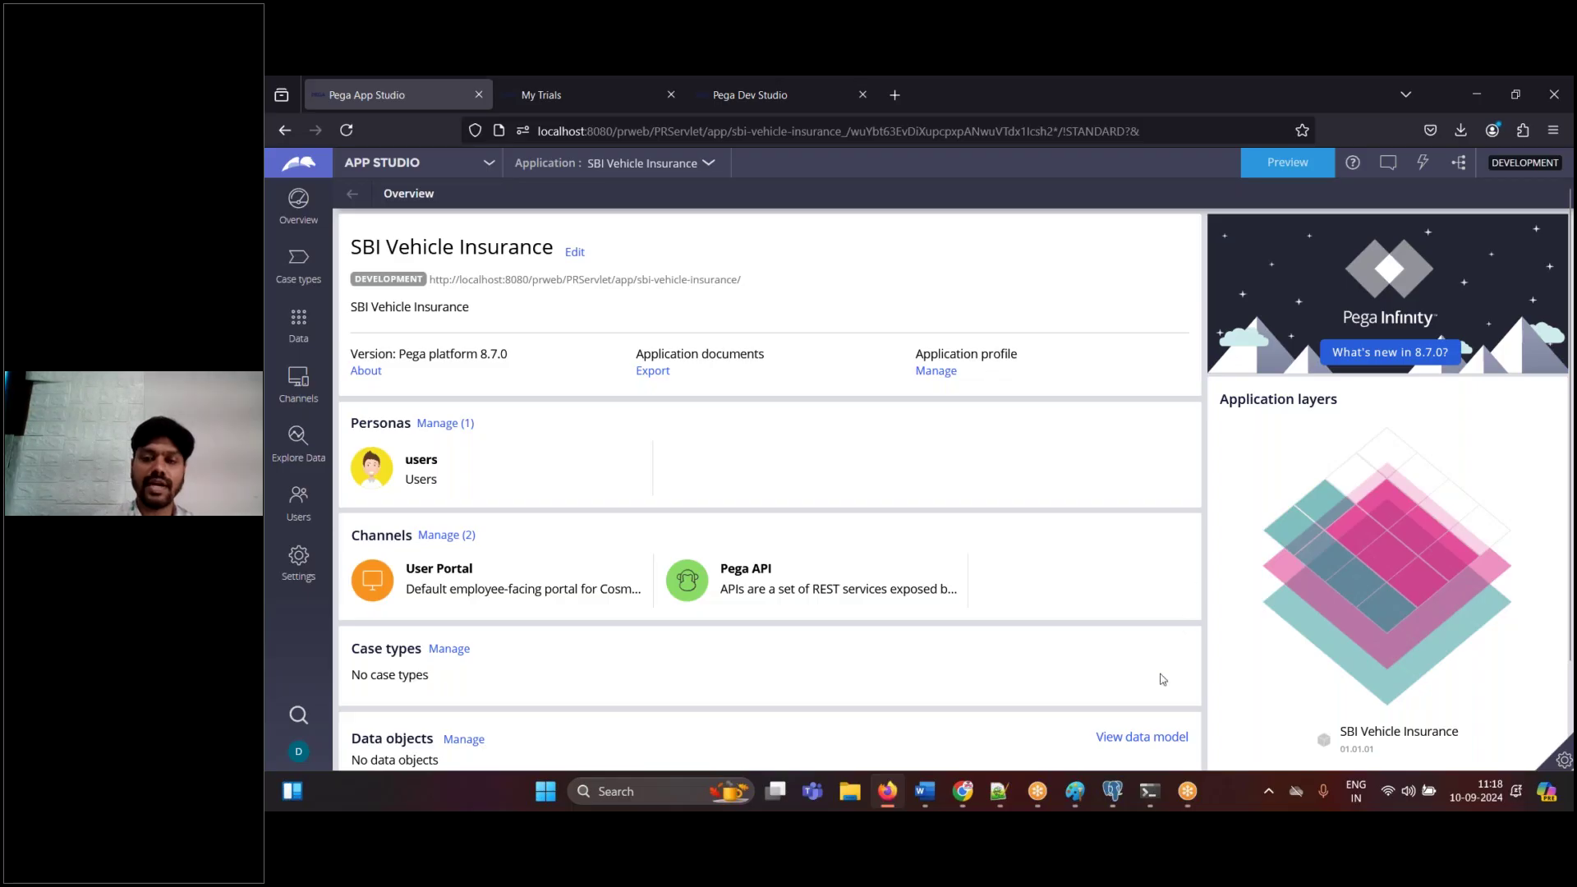
# - Paste the overview screenshot into Word captioned 'This is APP STUDIO.' and 'Done.'
pyautogui.click(924, 791)
pyautogui.hotkey('ctrl', 'v')
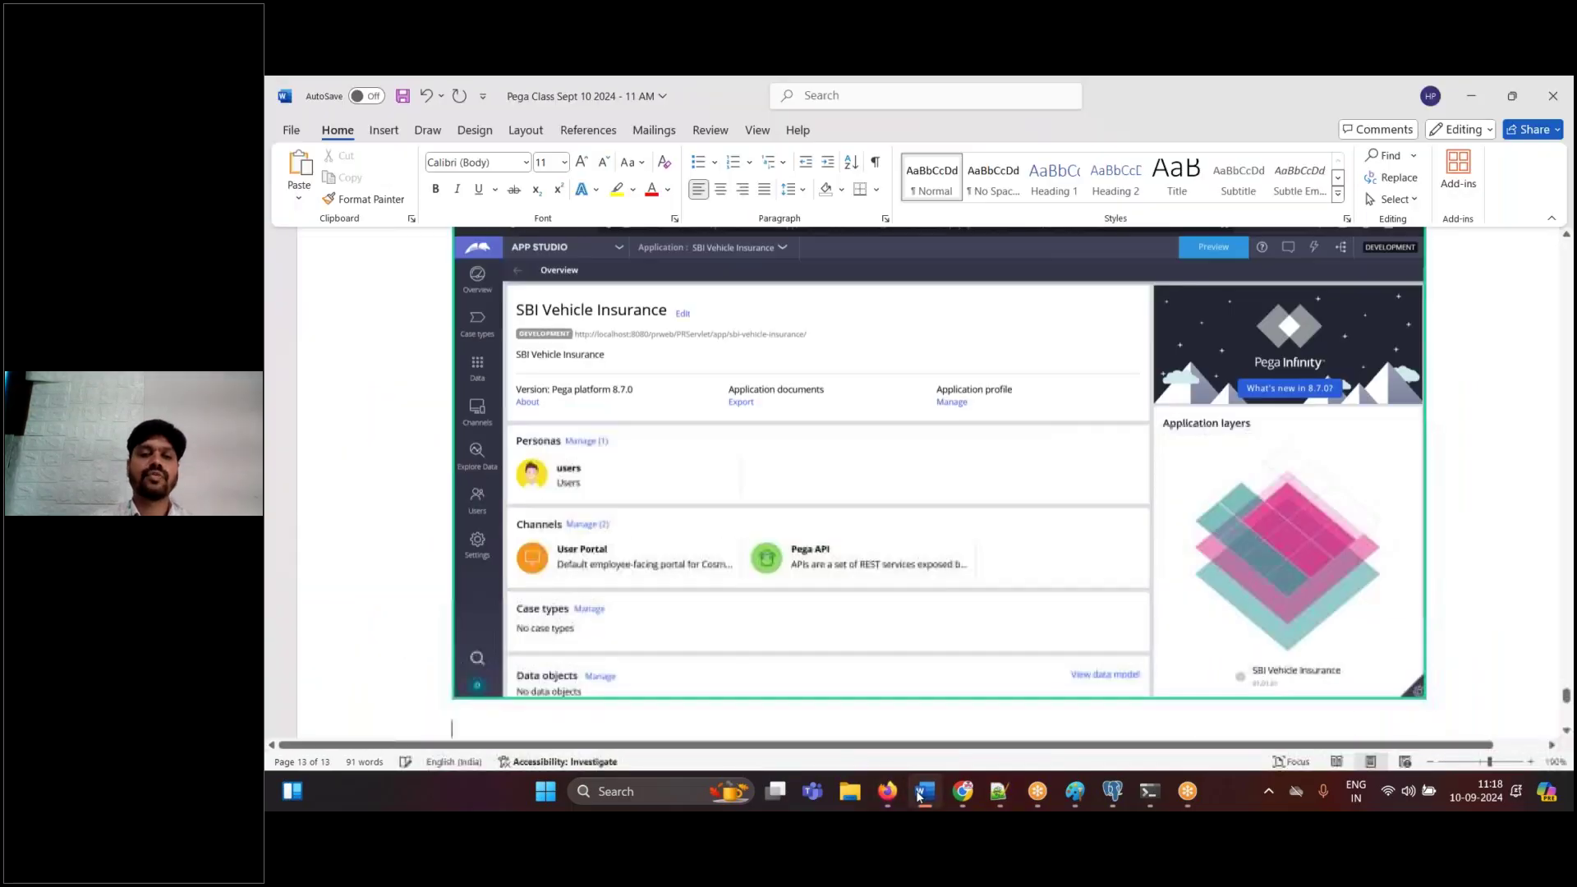
pyautogui.press('Return')
pyautogui.write('This ai')
pyautogui.press('BackSpace')
pyautogui.press('BackSpace')
pyautogui.write('is AP')
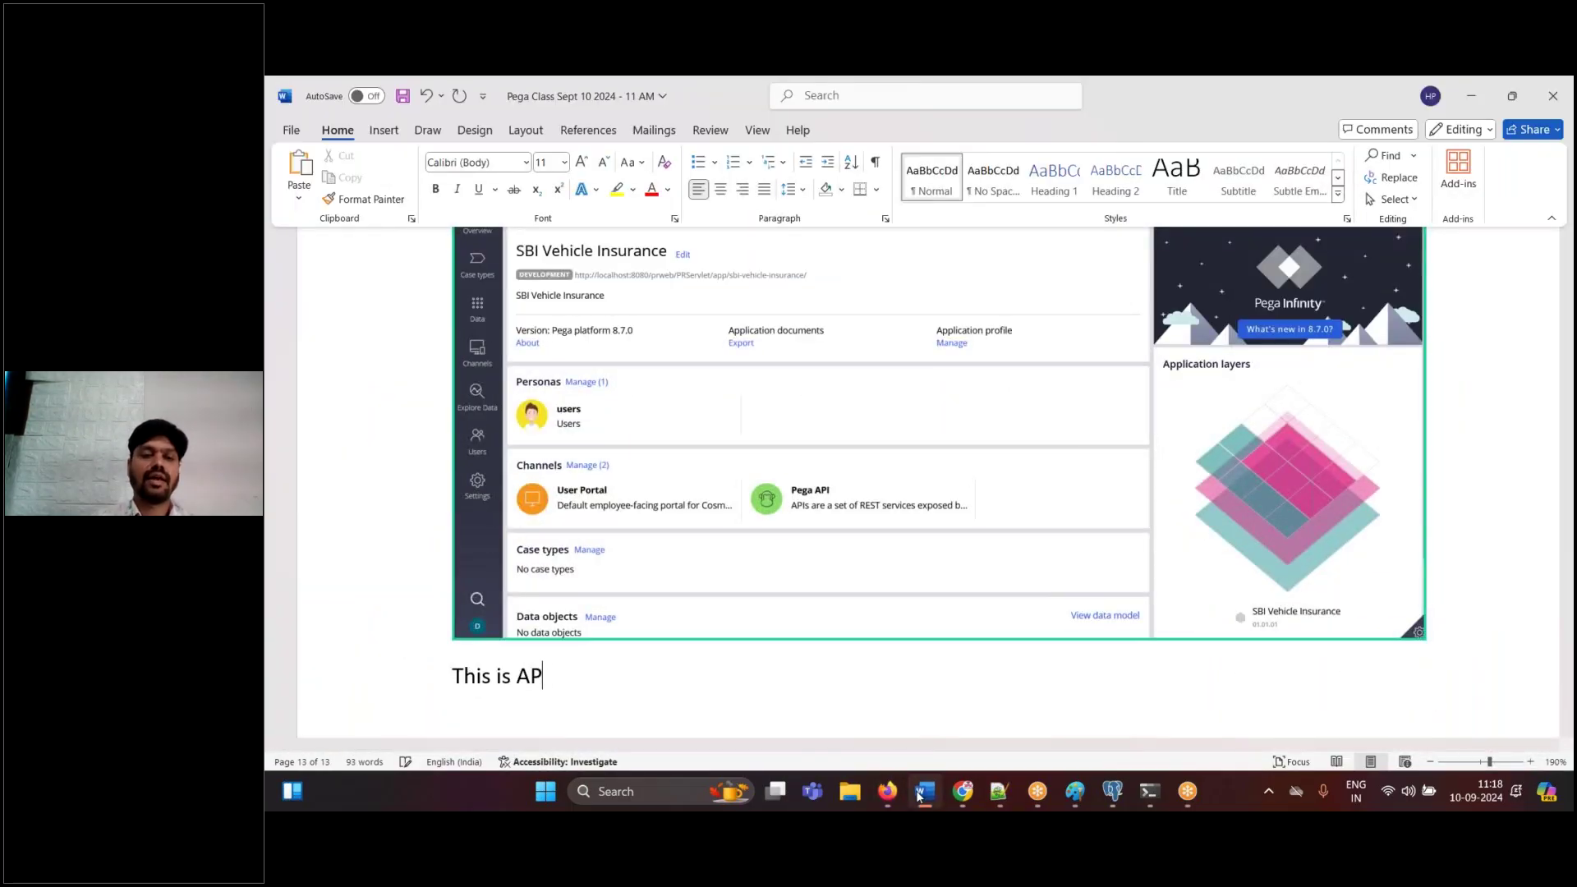
pyautogui.write('P STUDIO.')
pyautogui.press('Return')
pyautogui.write('Done.')
pyautogui.press('Return')
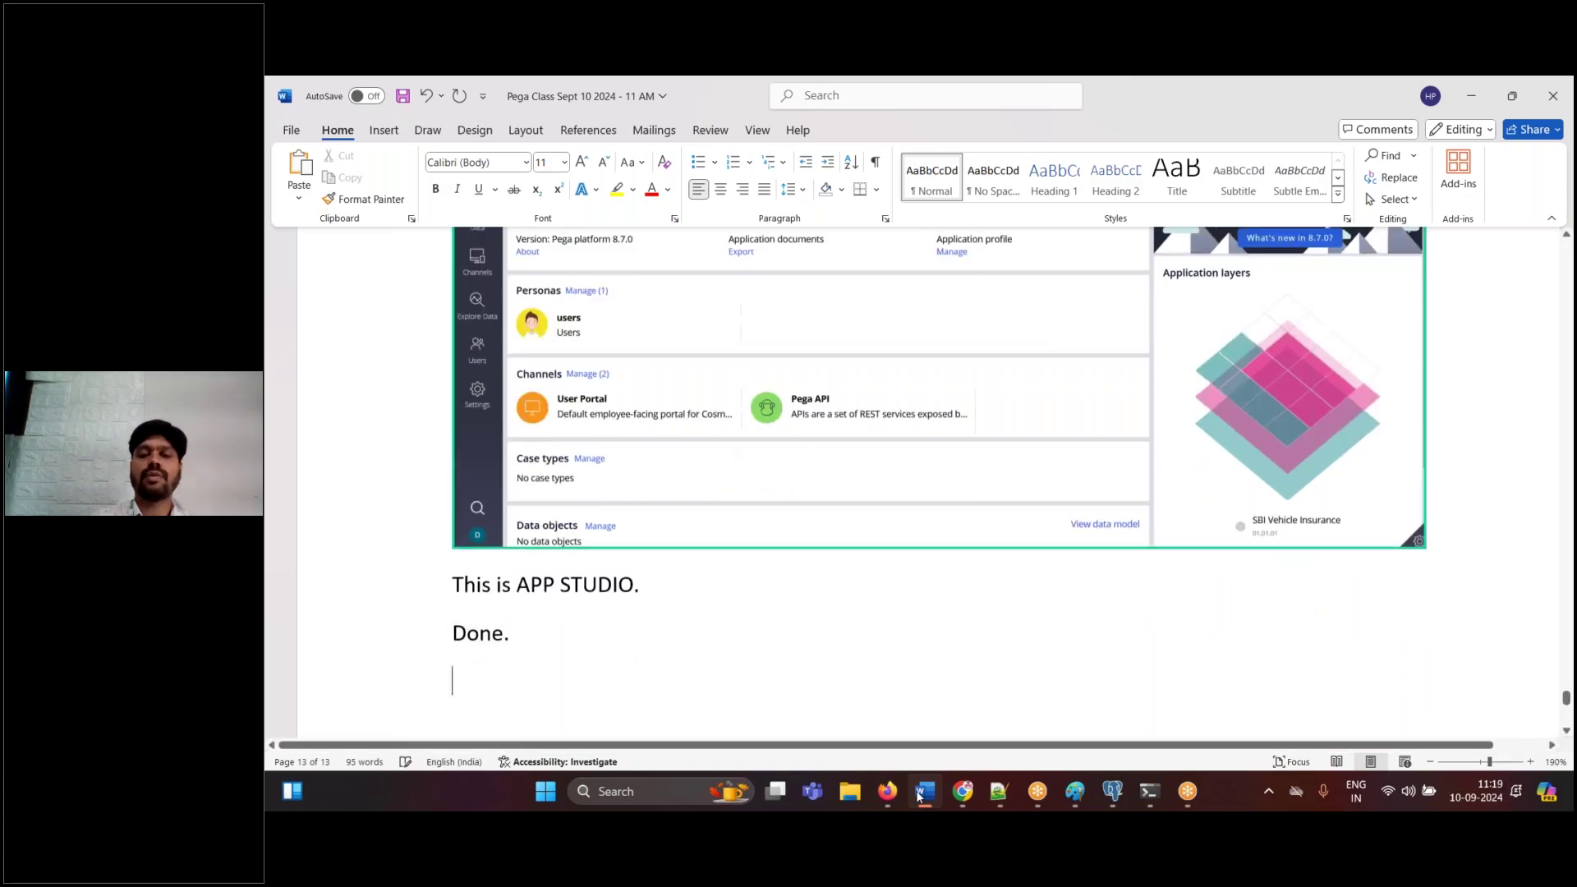
pyautogui.click(921, 792)
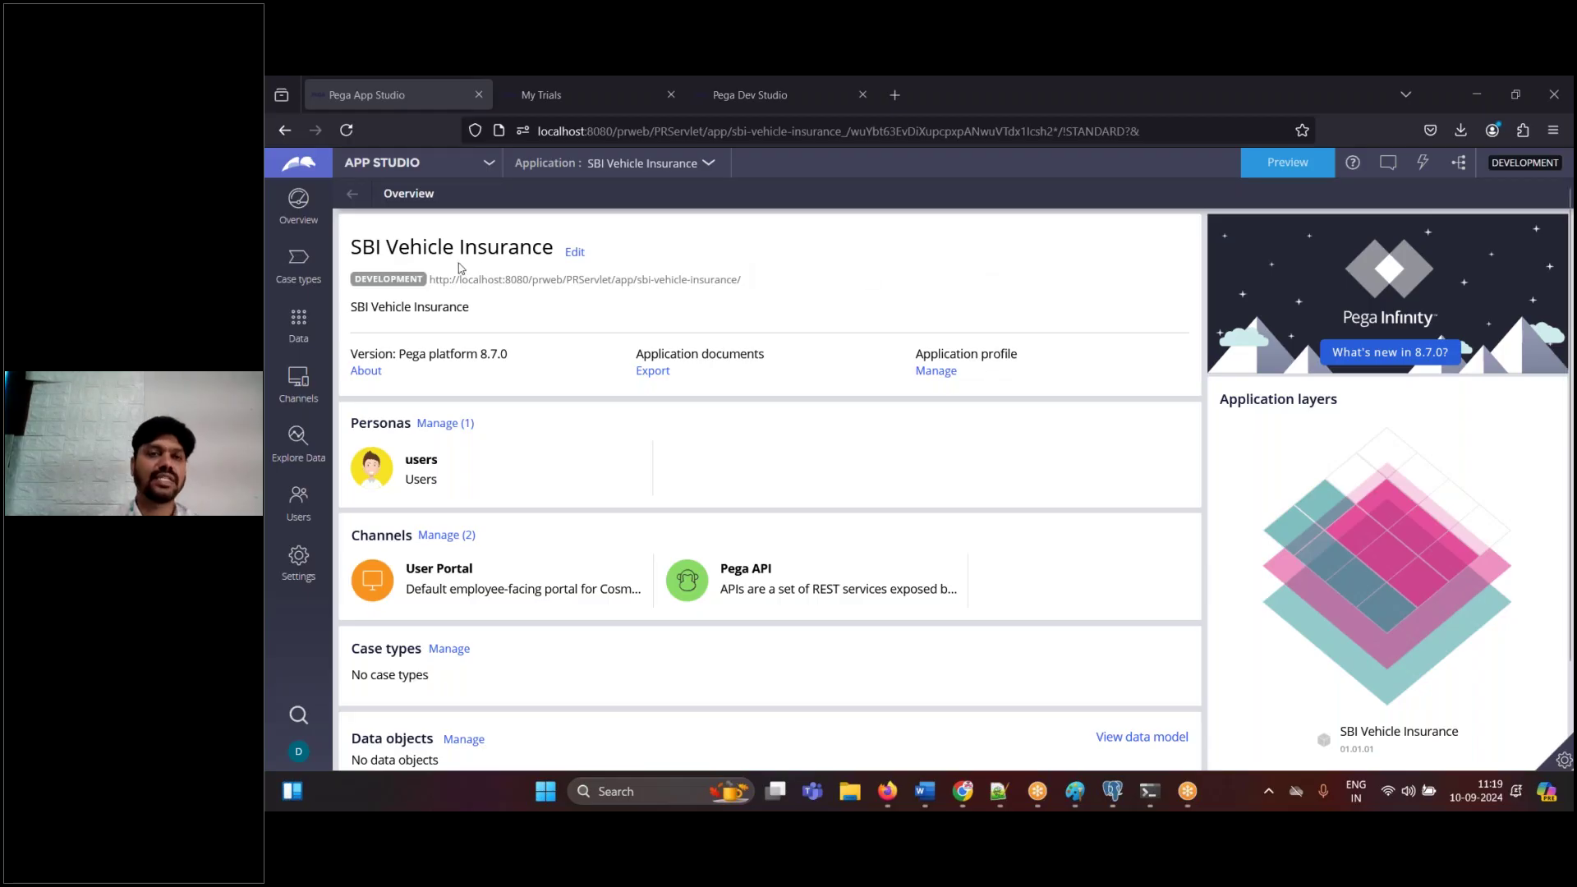
# - Switch SBI Vehicle Insurance from App Studio to Dev Studio using the studio list
pyautogui.click(928, 801)
pyautogui.click(928, 801)
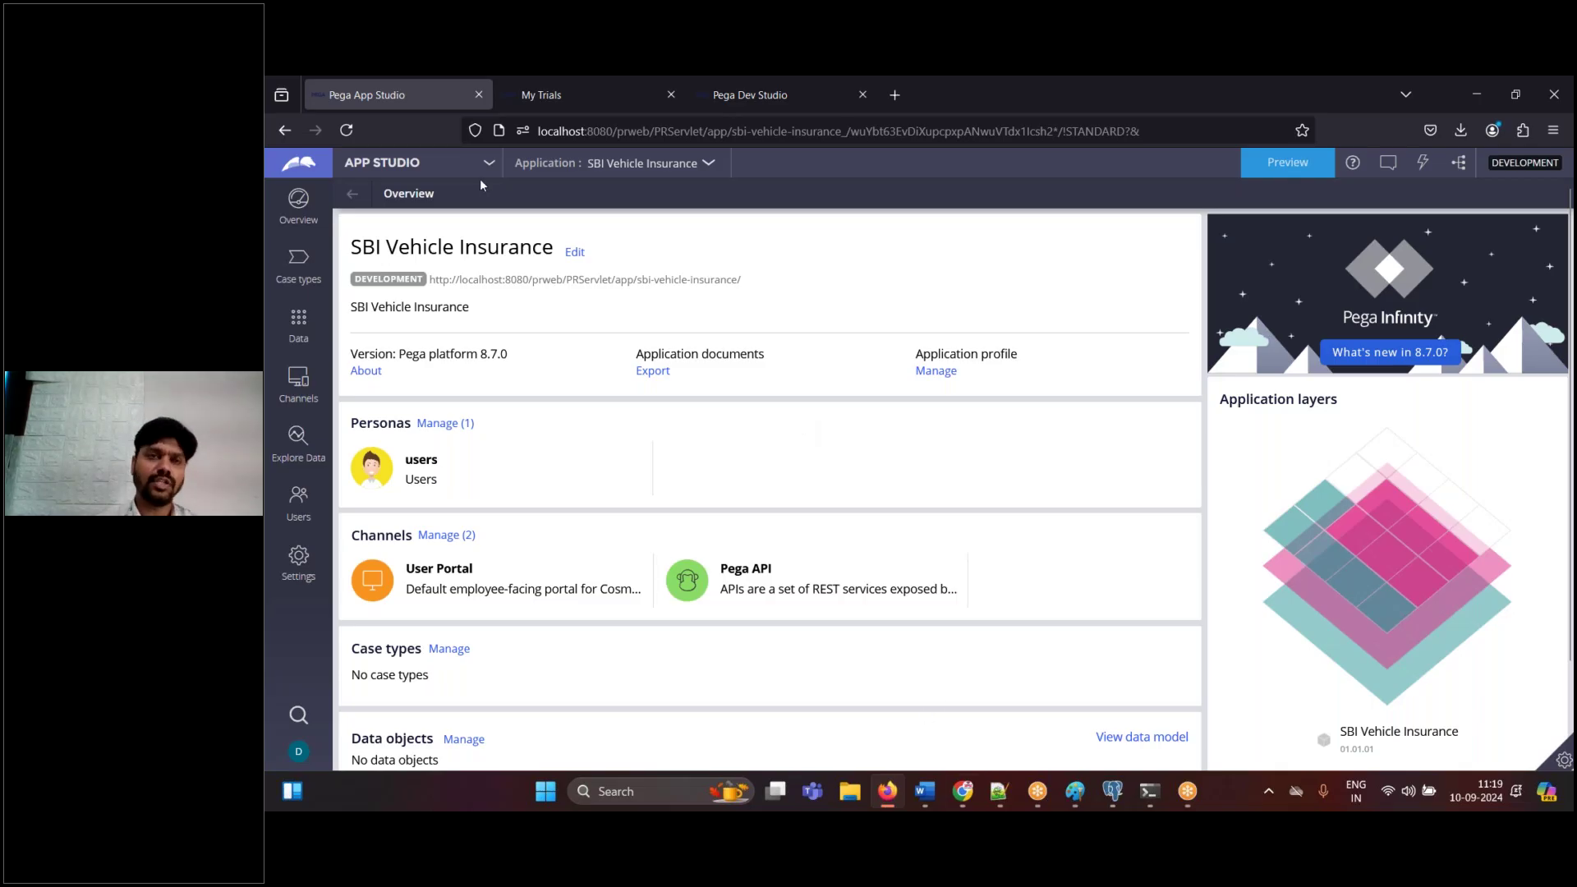
pyautogui.click(384, 162)
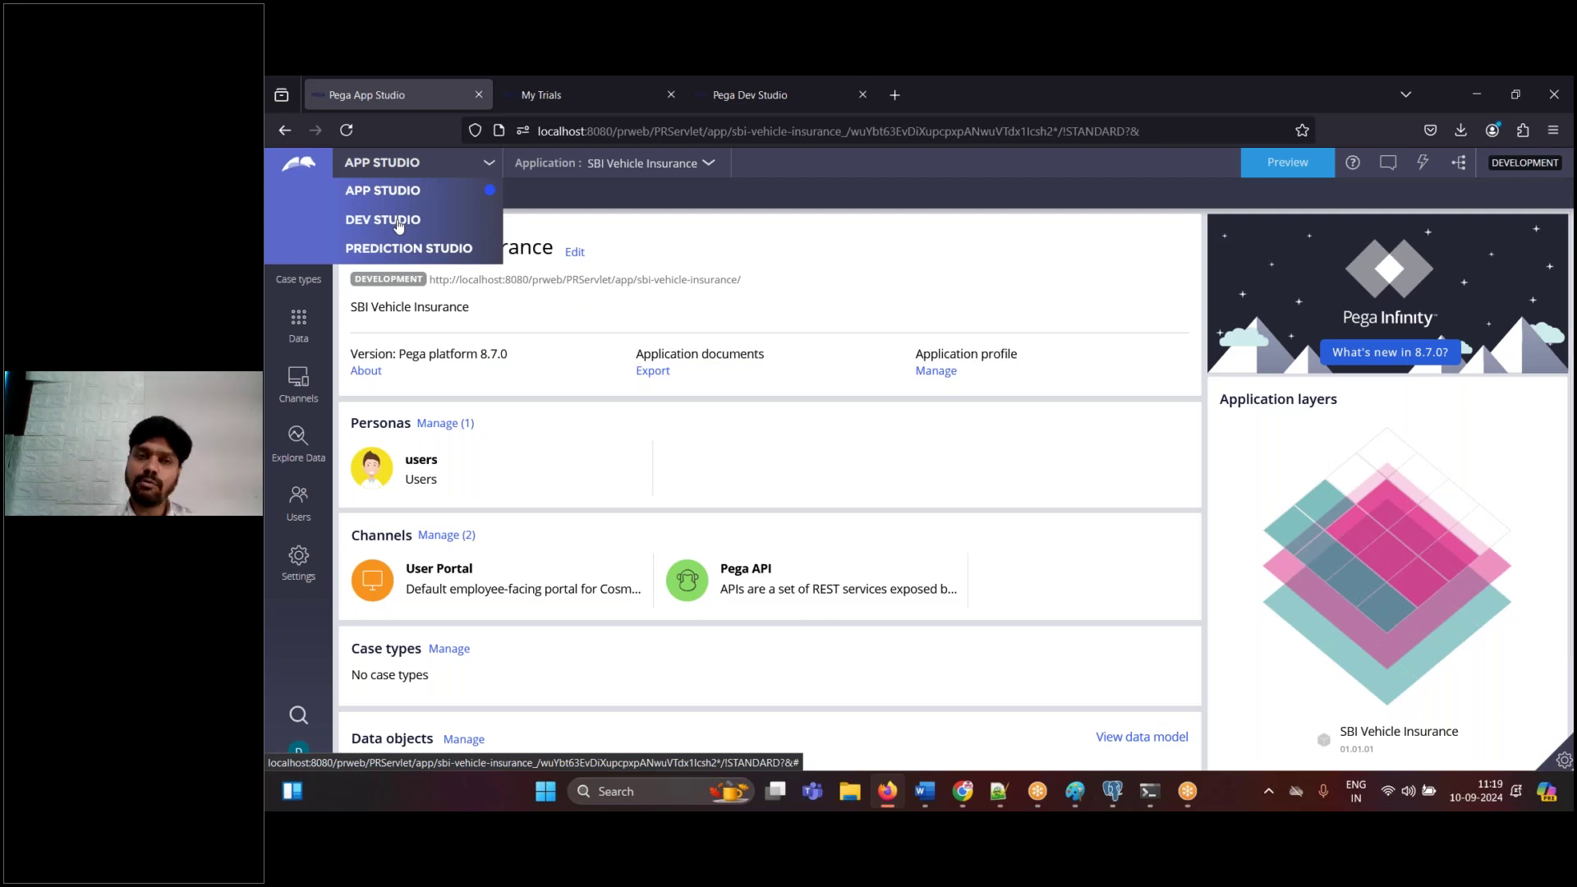
pyautogui.click(398, 225)
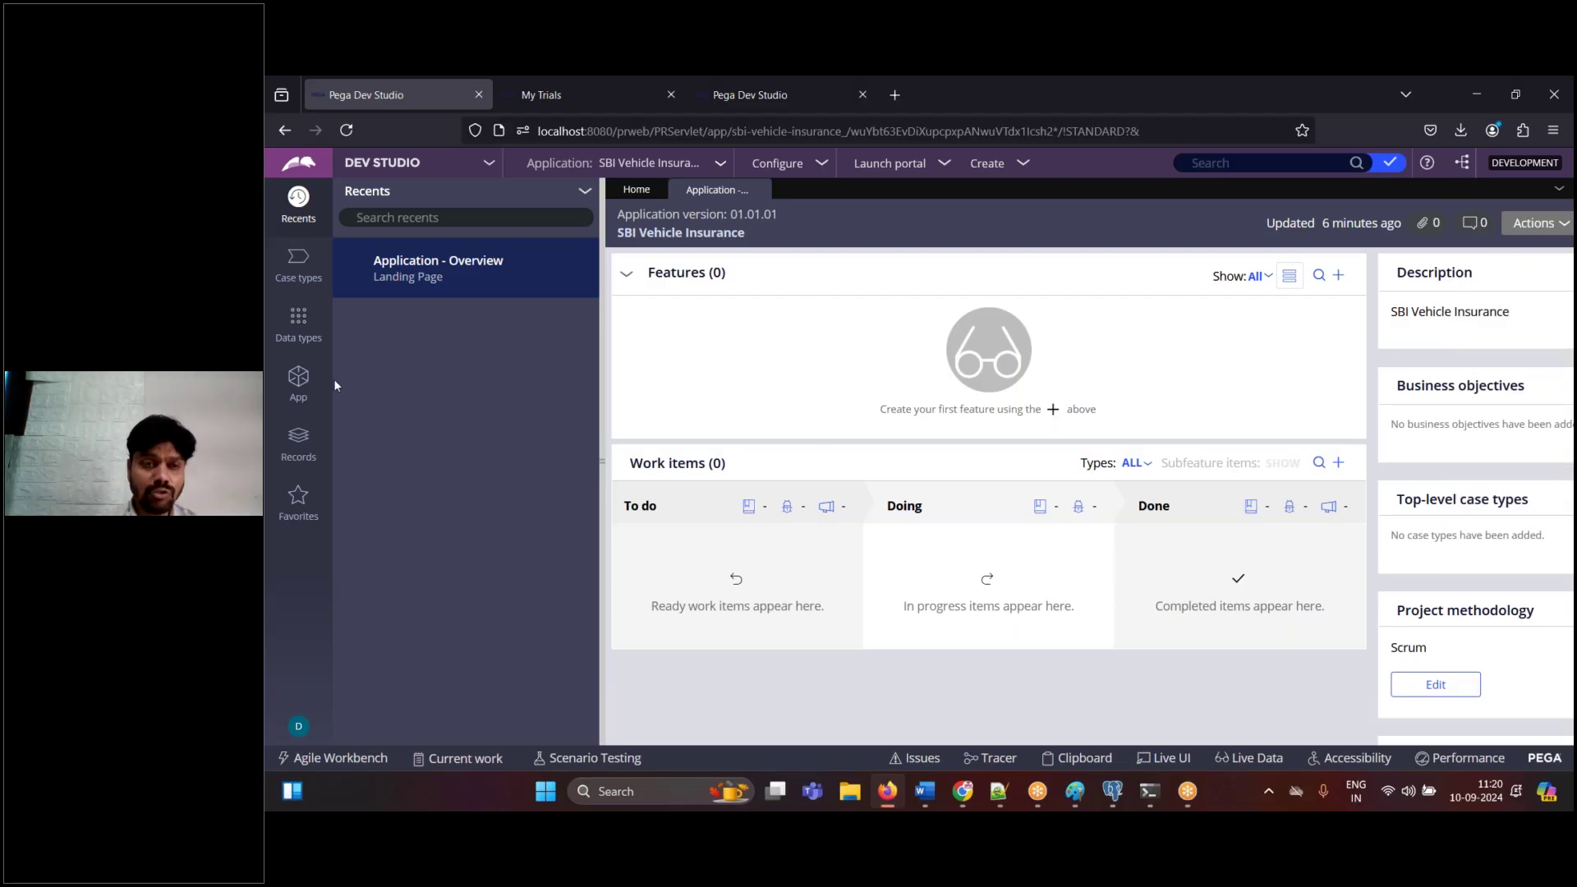
# - View the application's class explorer in Dev Studio, then switch back to App Studio
pyautogui.click(298, 380)
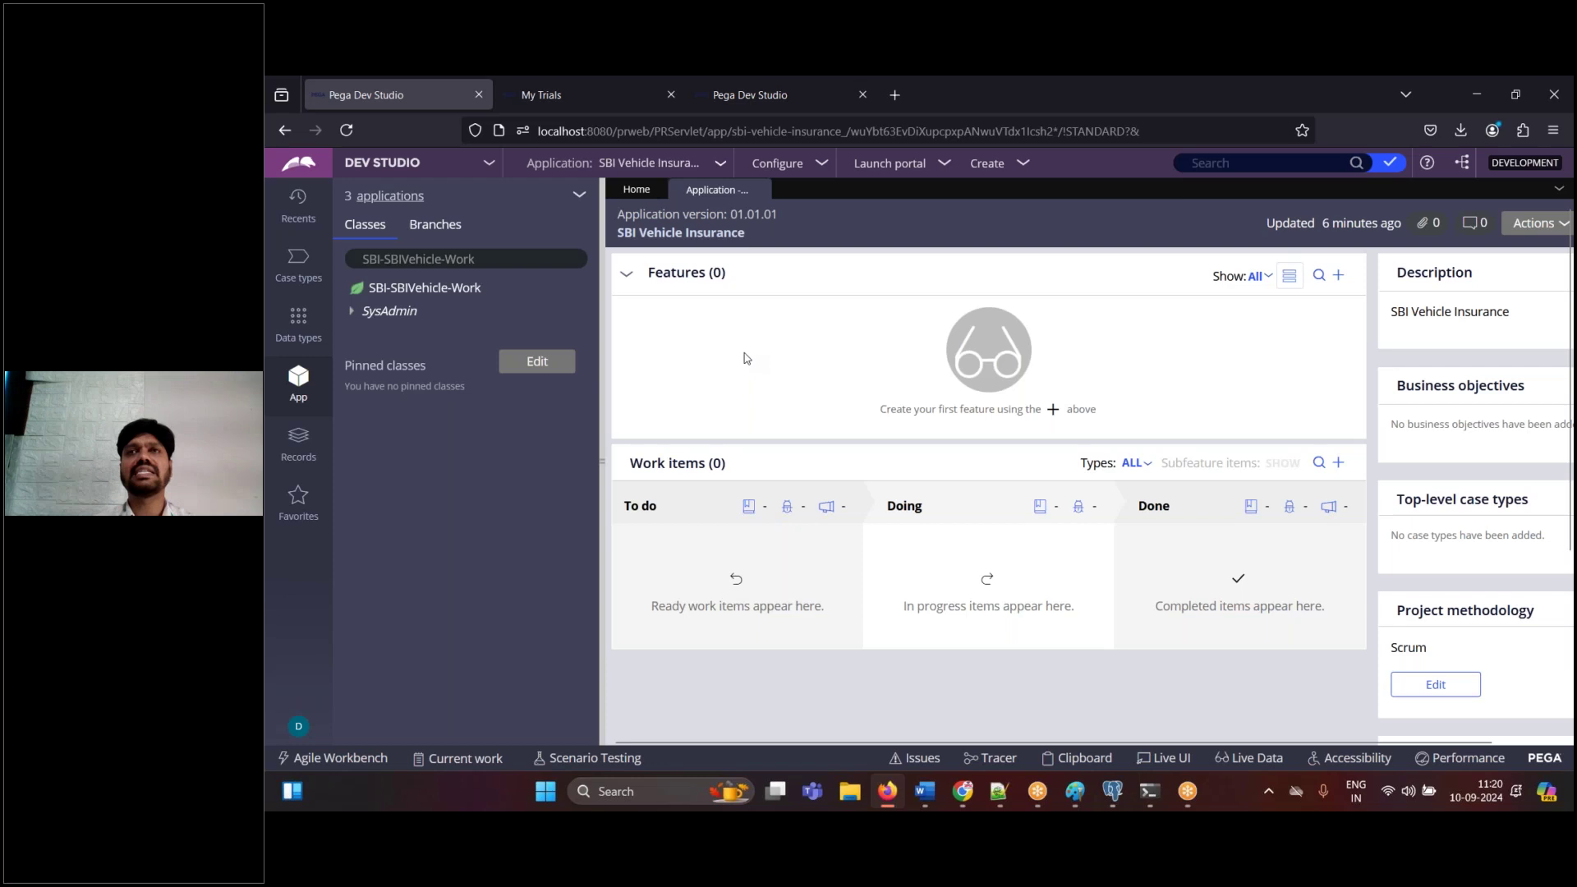
pyautogui.click(397, 162)
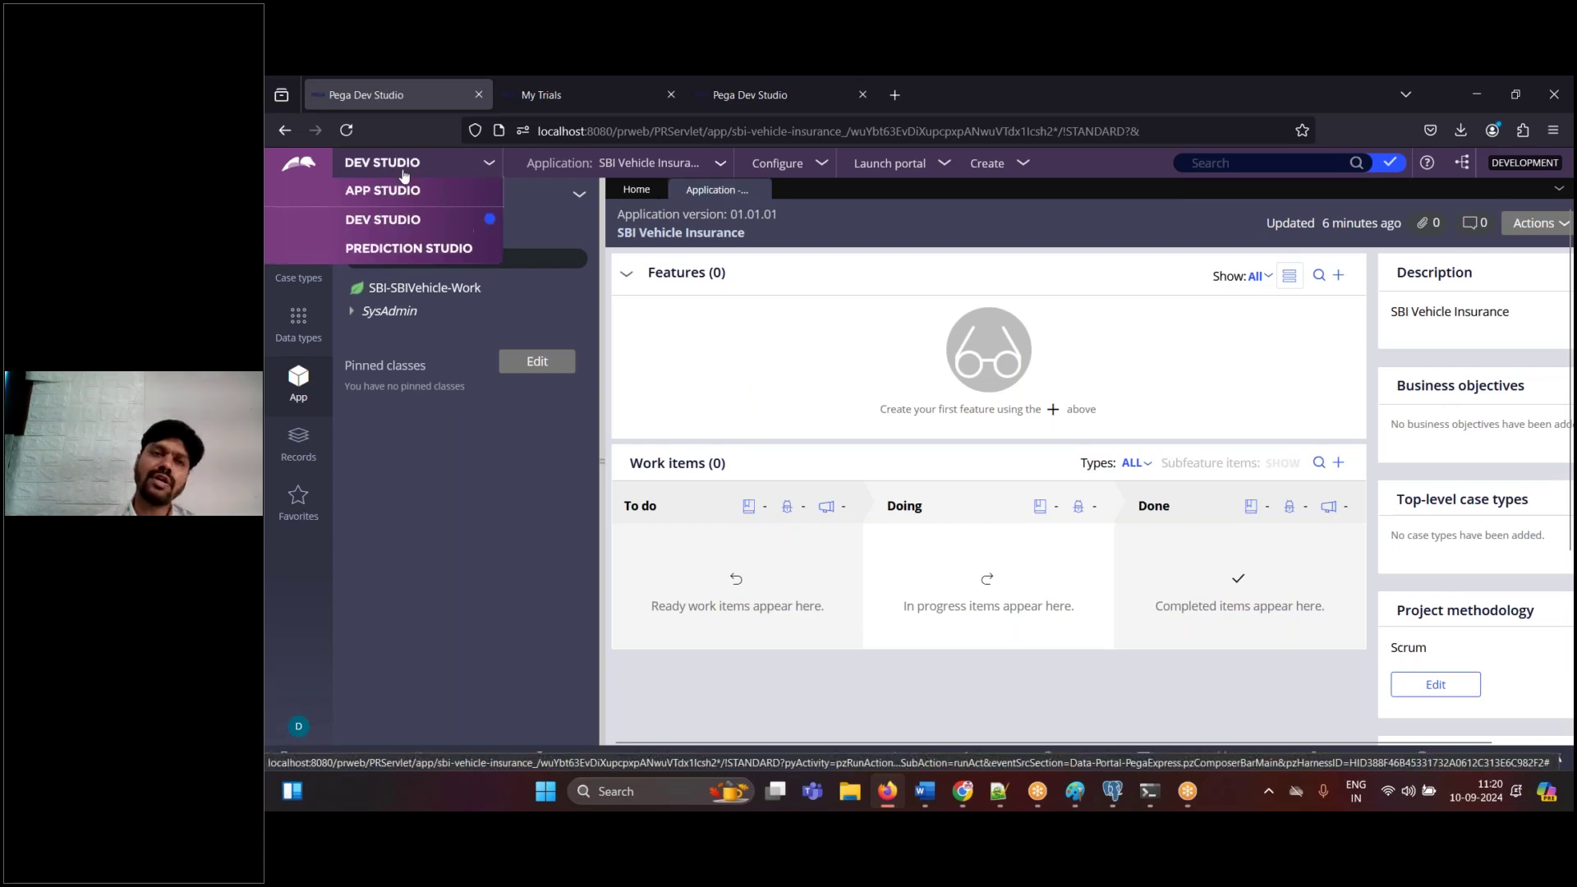
pyautogui.click(386, 189)
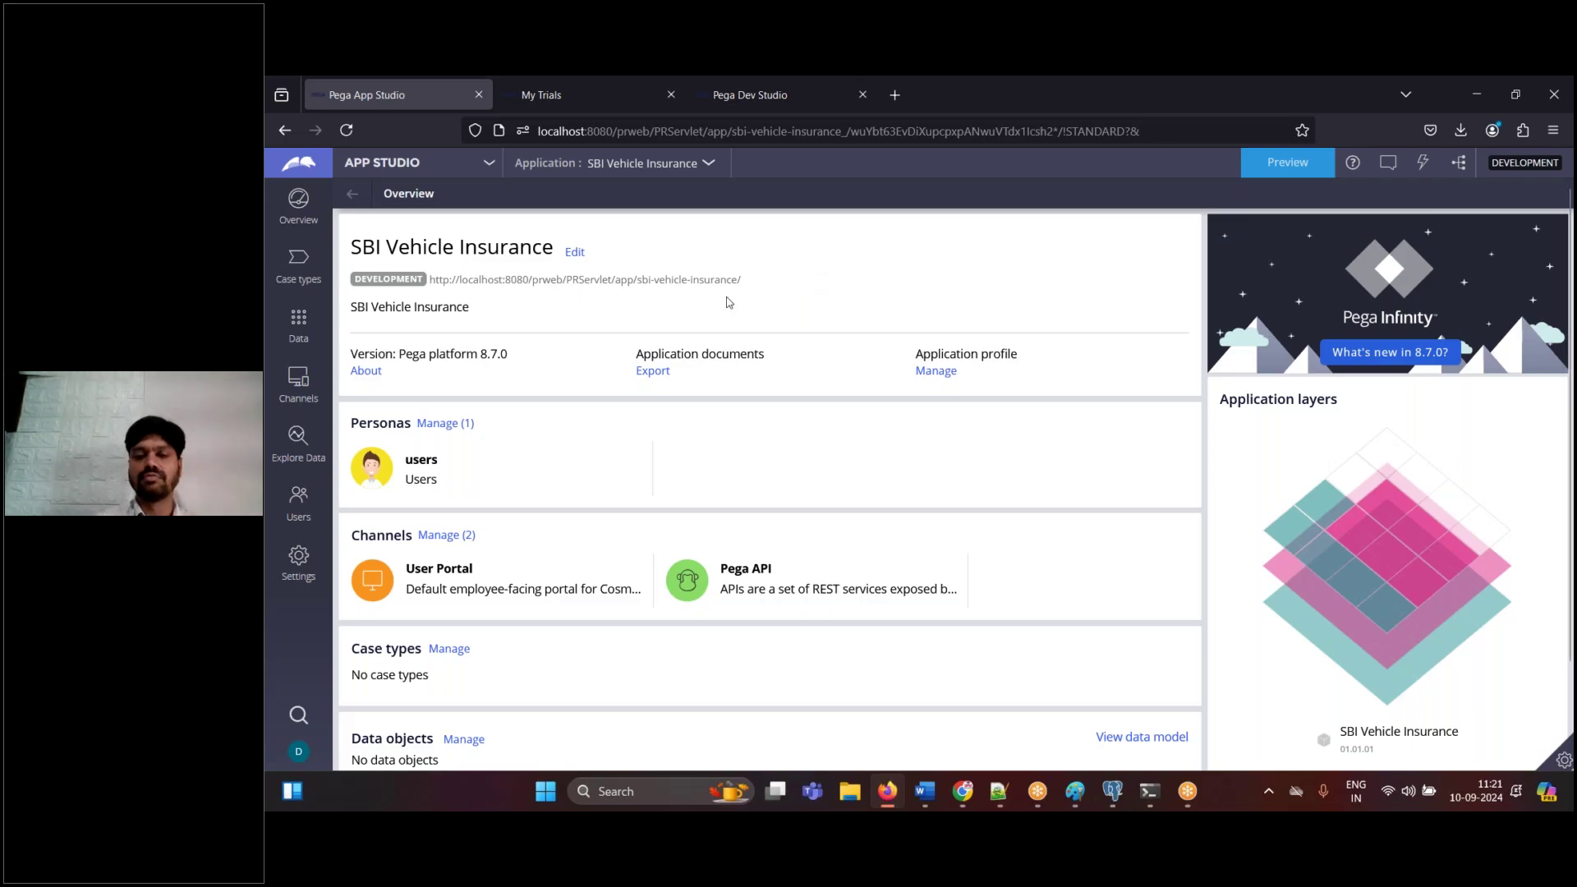
pyautogui.click(377, 165)
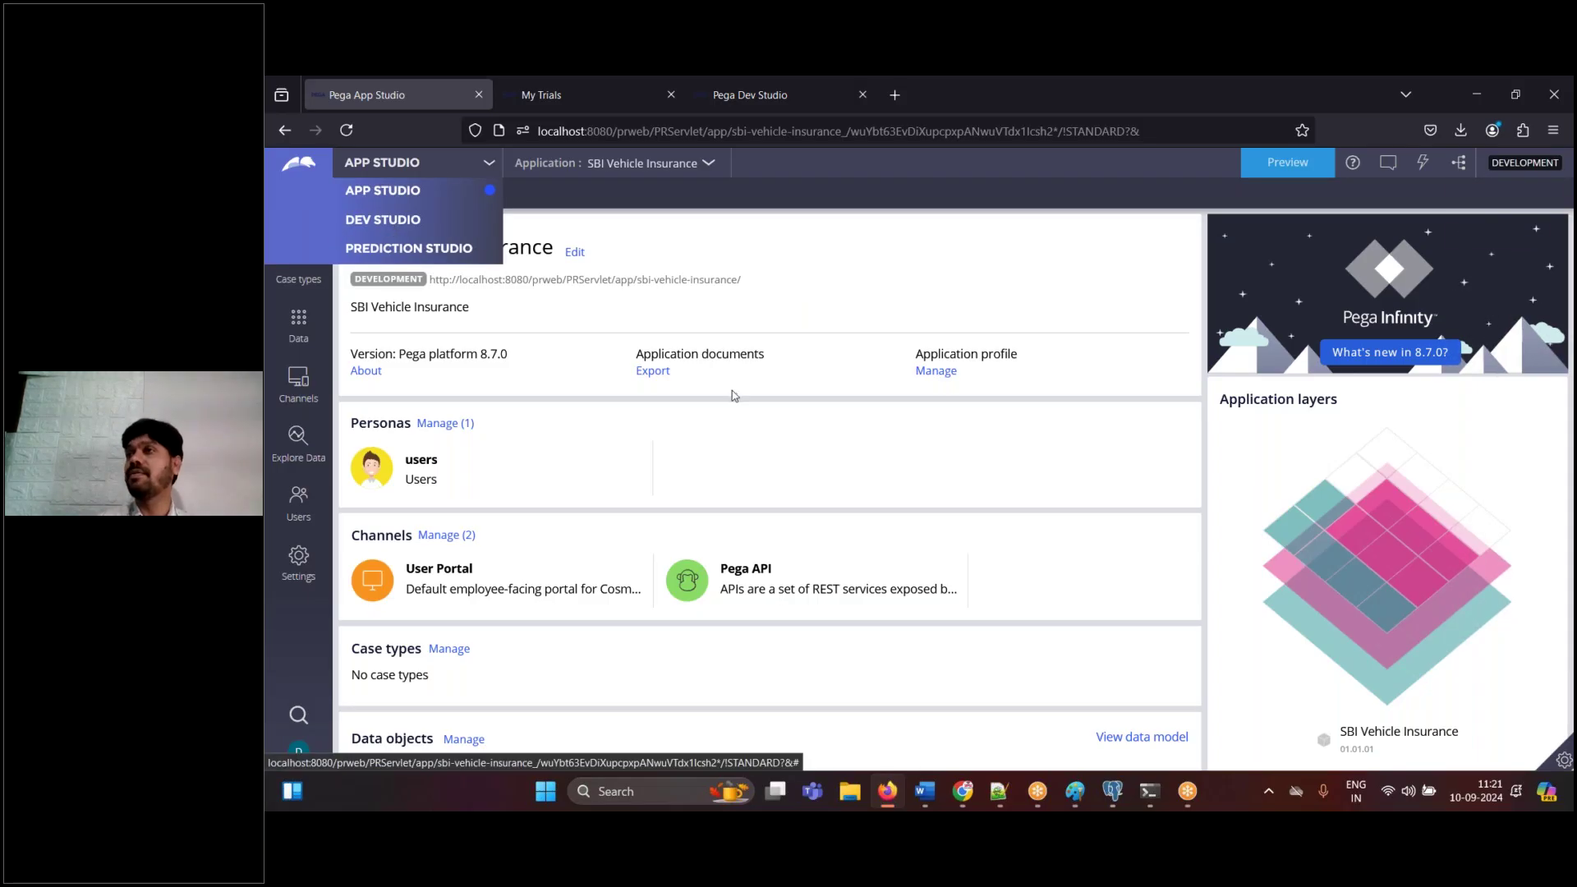
pyautogui.click(909, 323)
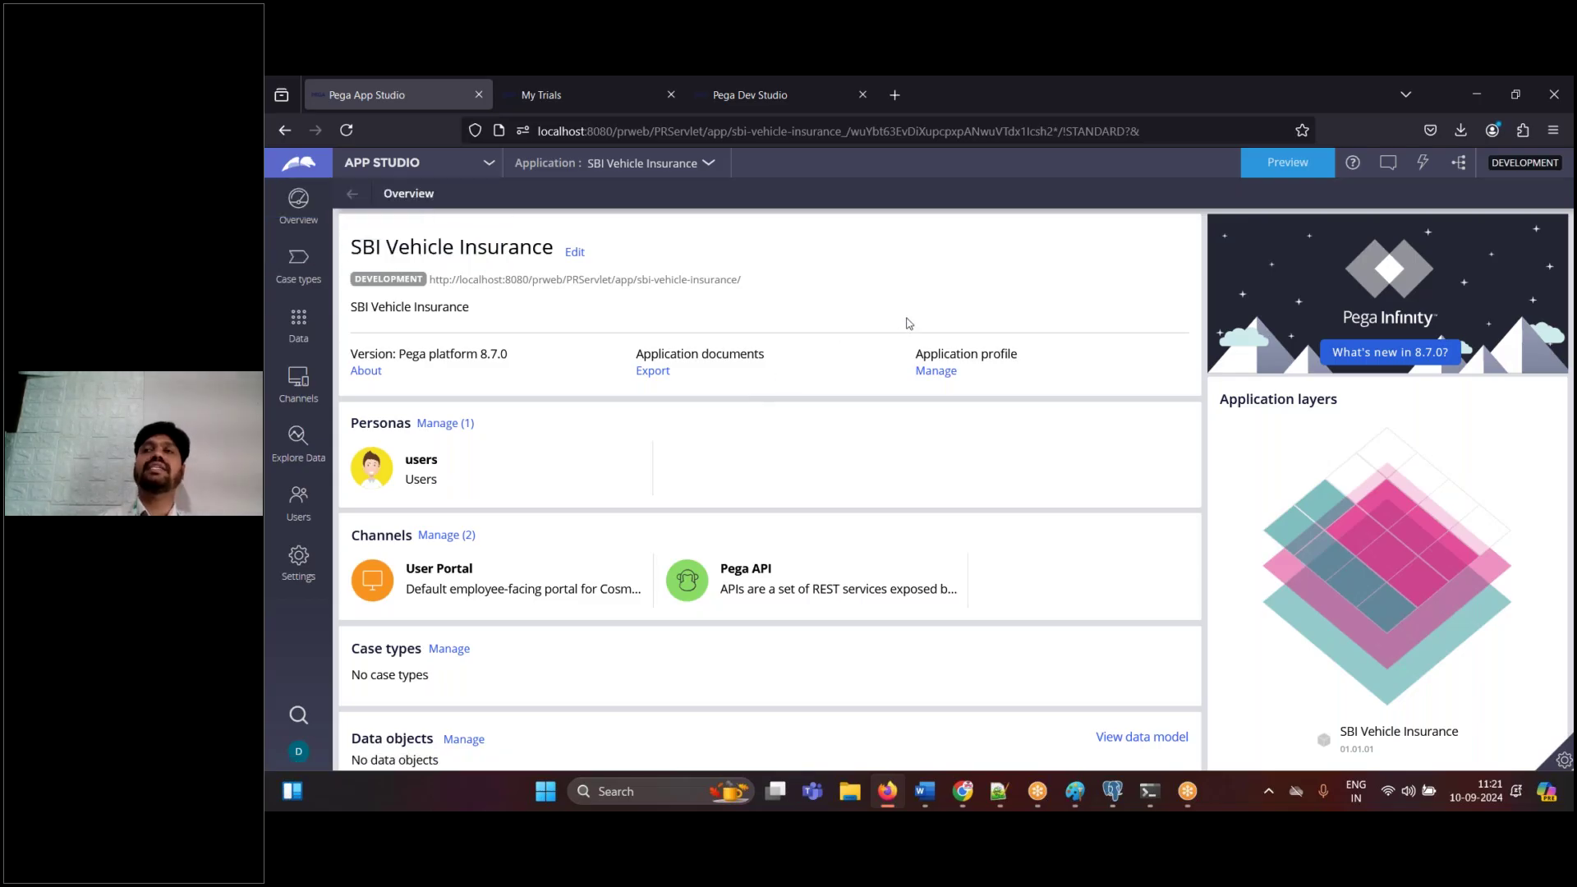
# - Add question 10 'What are work spaces in pega' answered with App, Dev, Admin, Prediciation Studio
pyautogui.click(999, 794)
pyautogui.click(1259, 149)
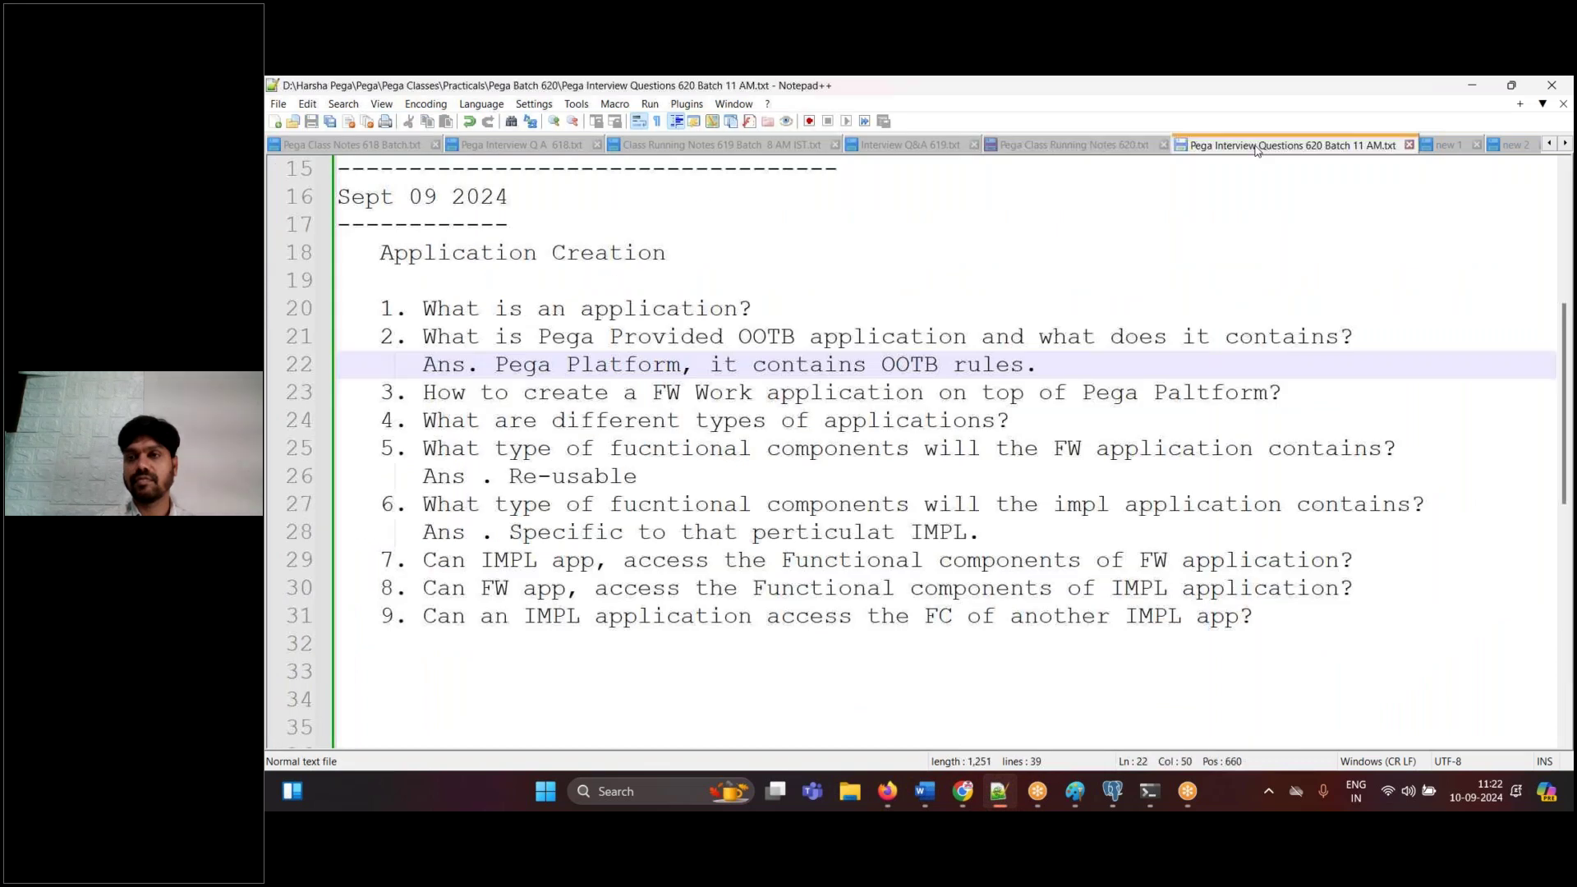
pyautogui.click(442, 664)
pyautogui.press('BackSpace')
pyautogui.press('BackSpace')
pyautogui.press('BackSpace')
pyautogui.press('BackSpace')
pyautogui.write('10')
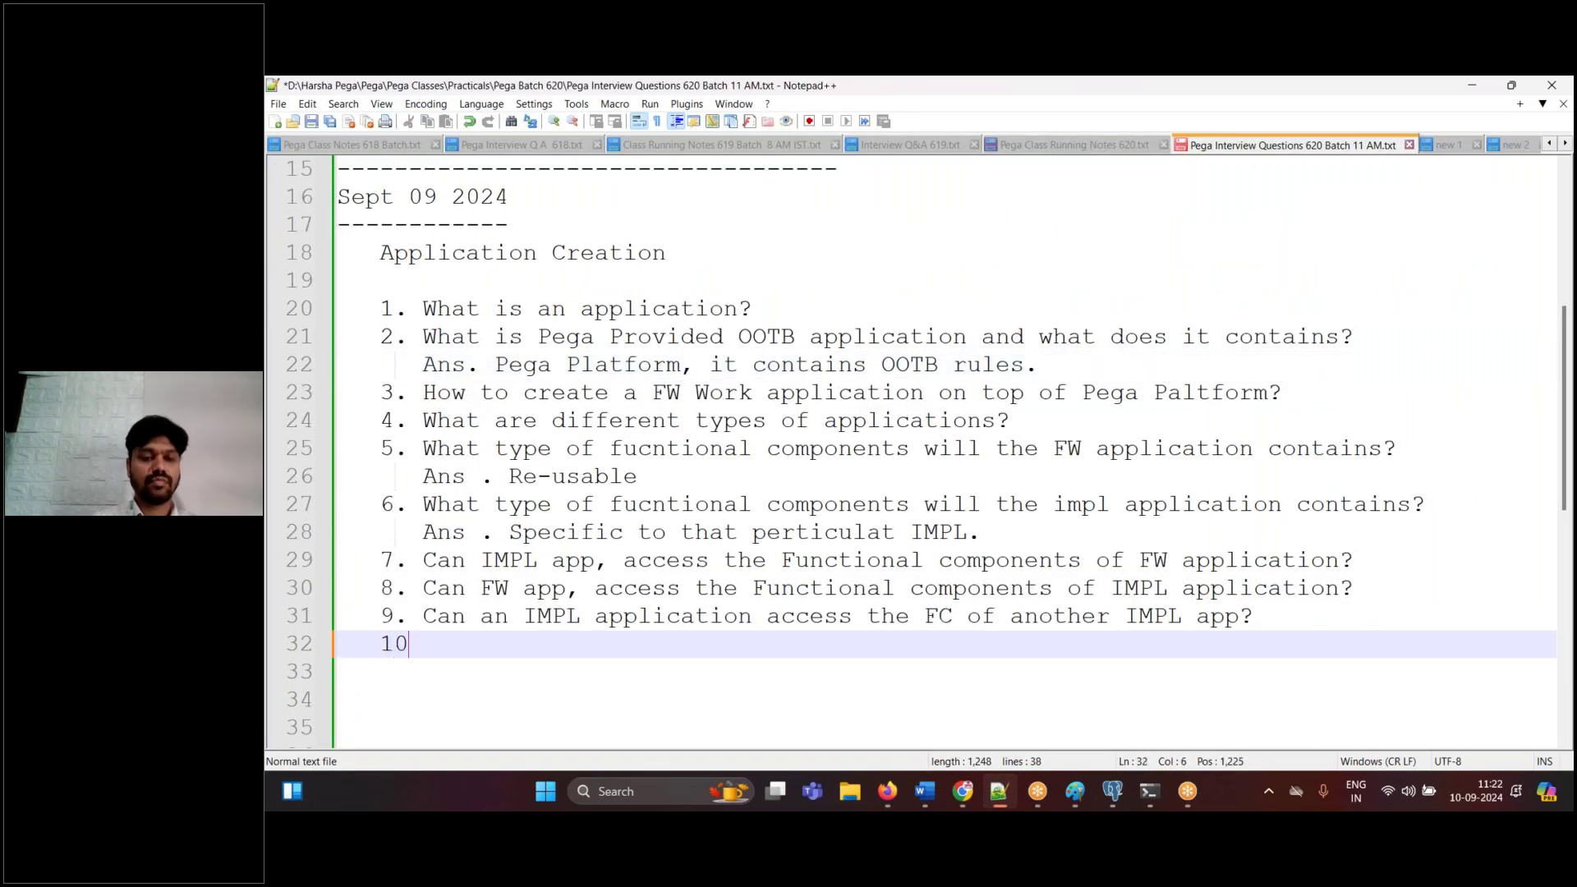
pyautogui.write('. What are w')
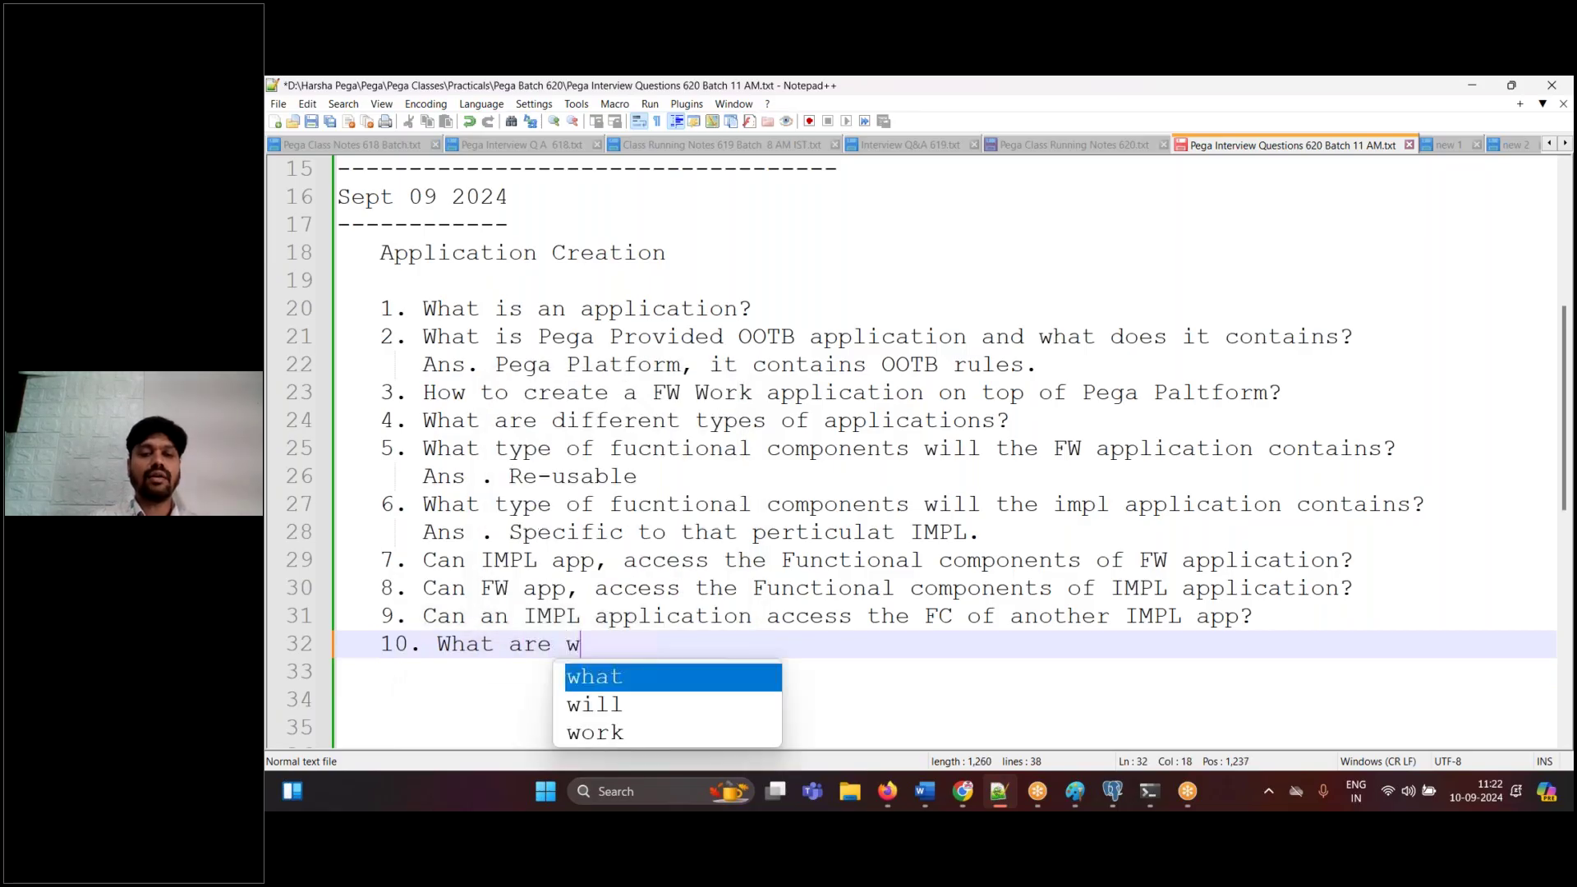
pyautogui.write('ork spaces in ')
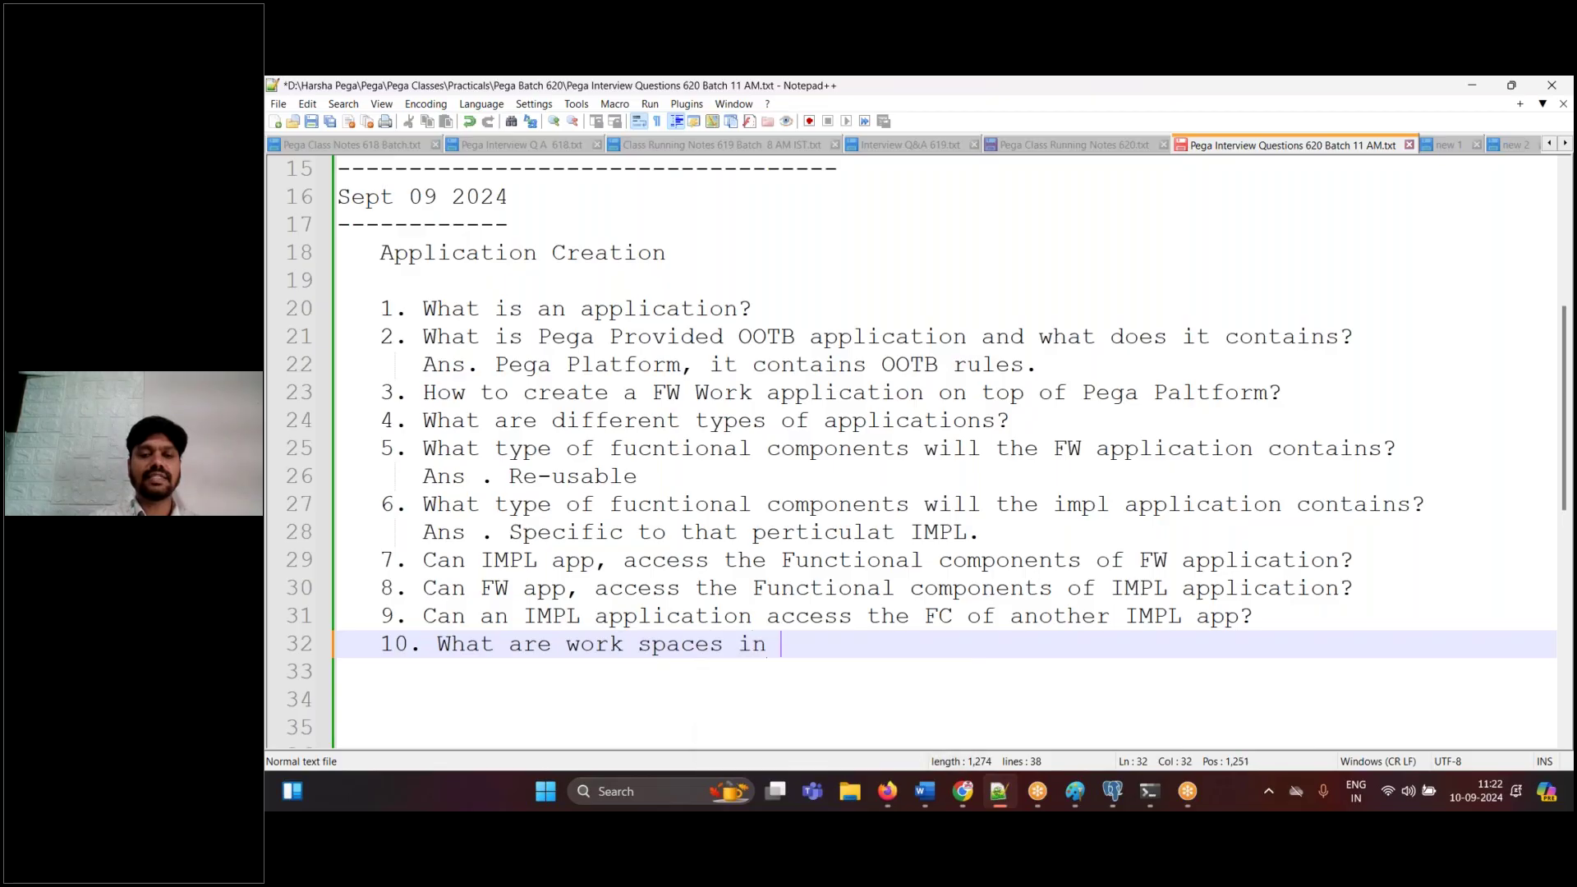
pyautogui.write('pega')
pyautogui.press('Return')
pyautogui.press('Return')
pyautogui.write('A')
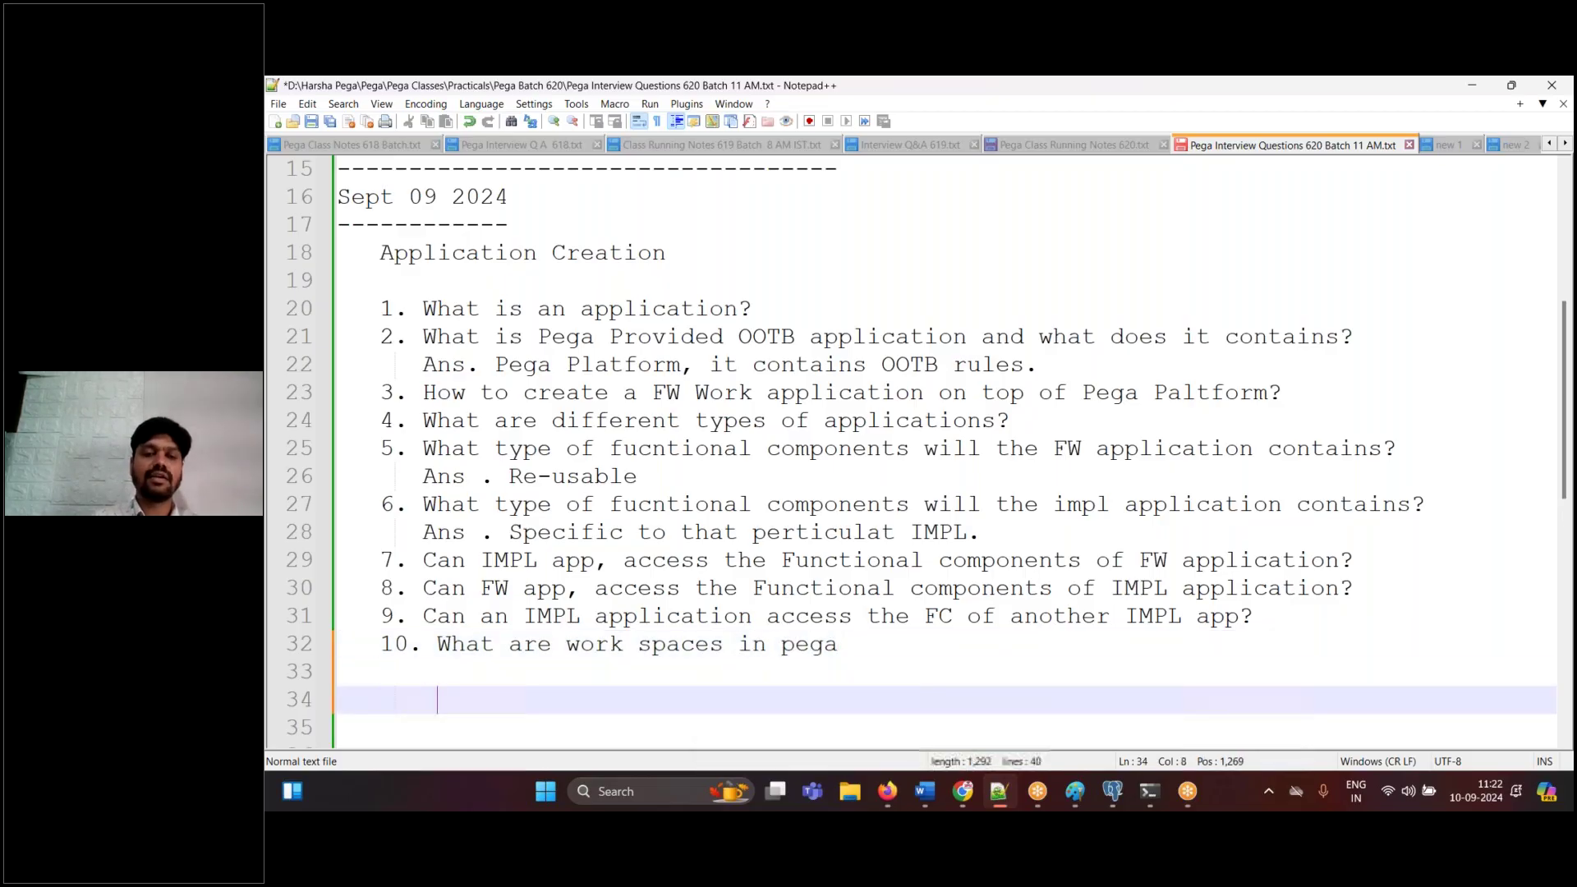
pyautogui.write('pp studi')
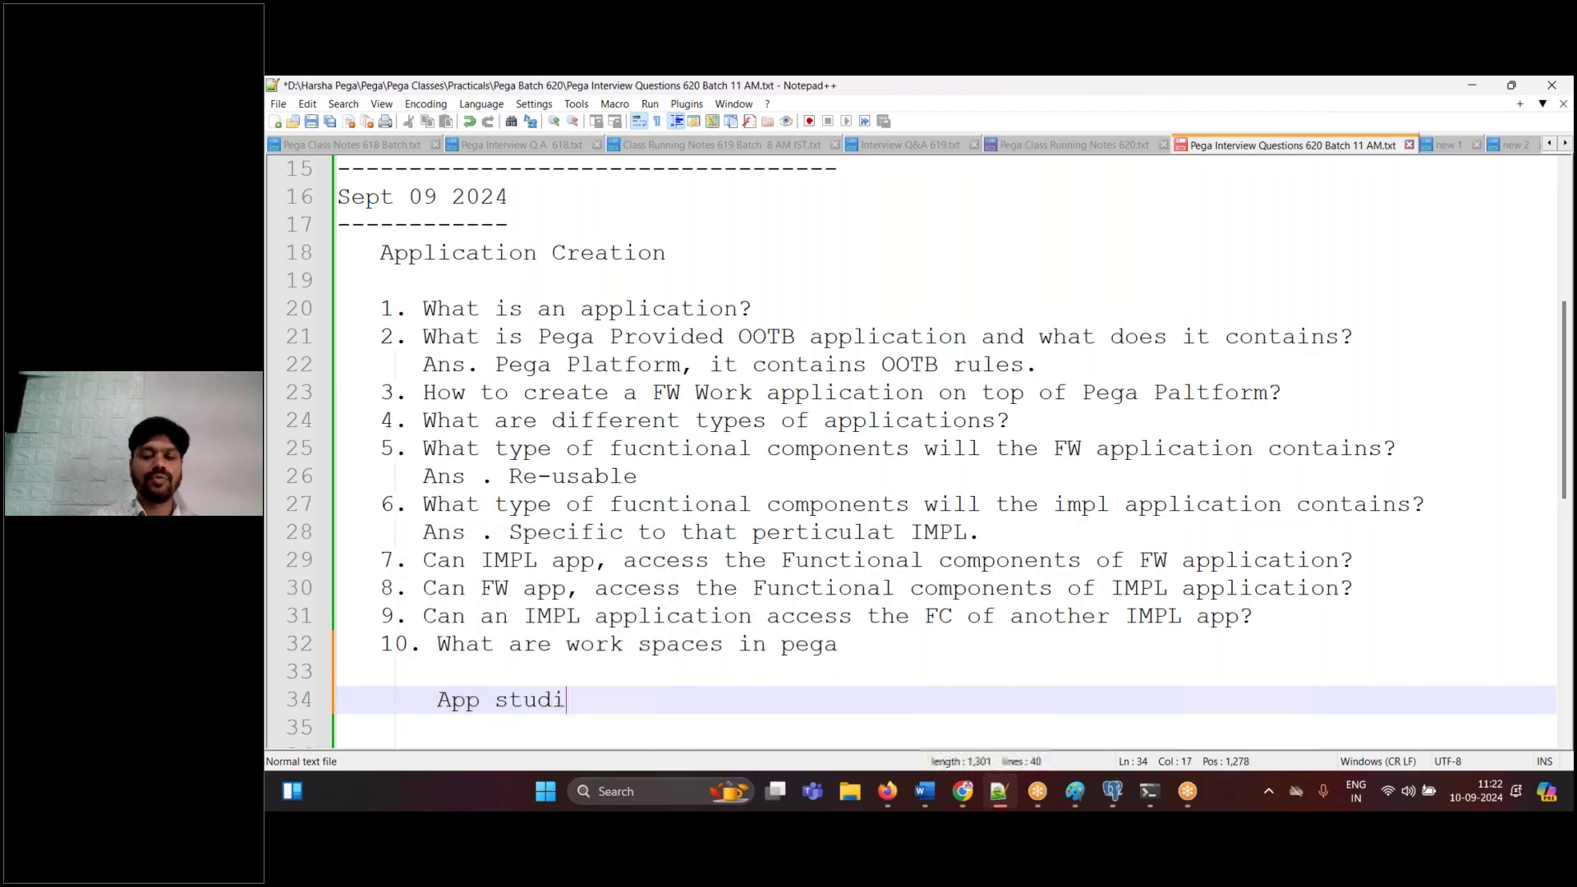
pyautogui.write('o, Dev St')
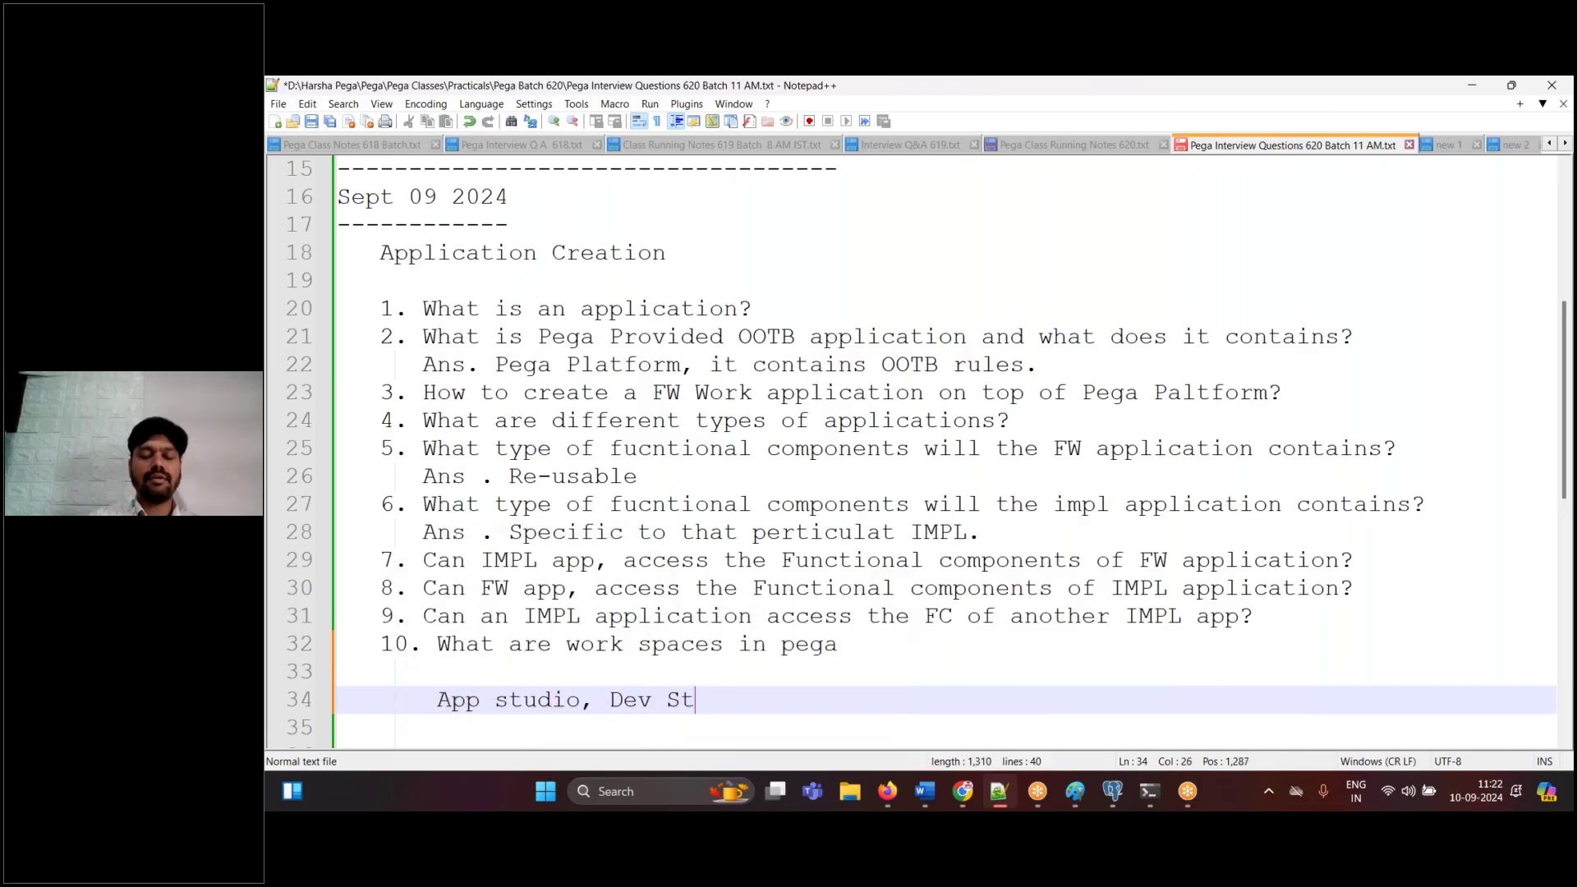
pyautogui.write('udio')
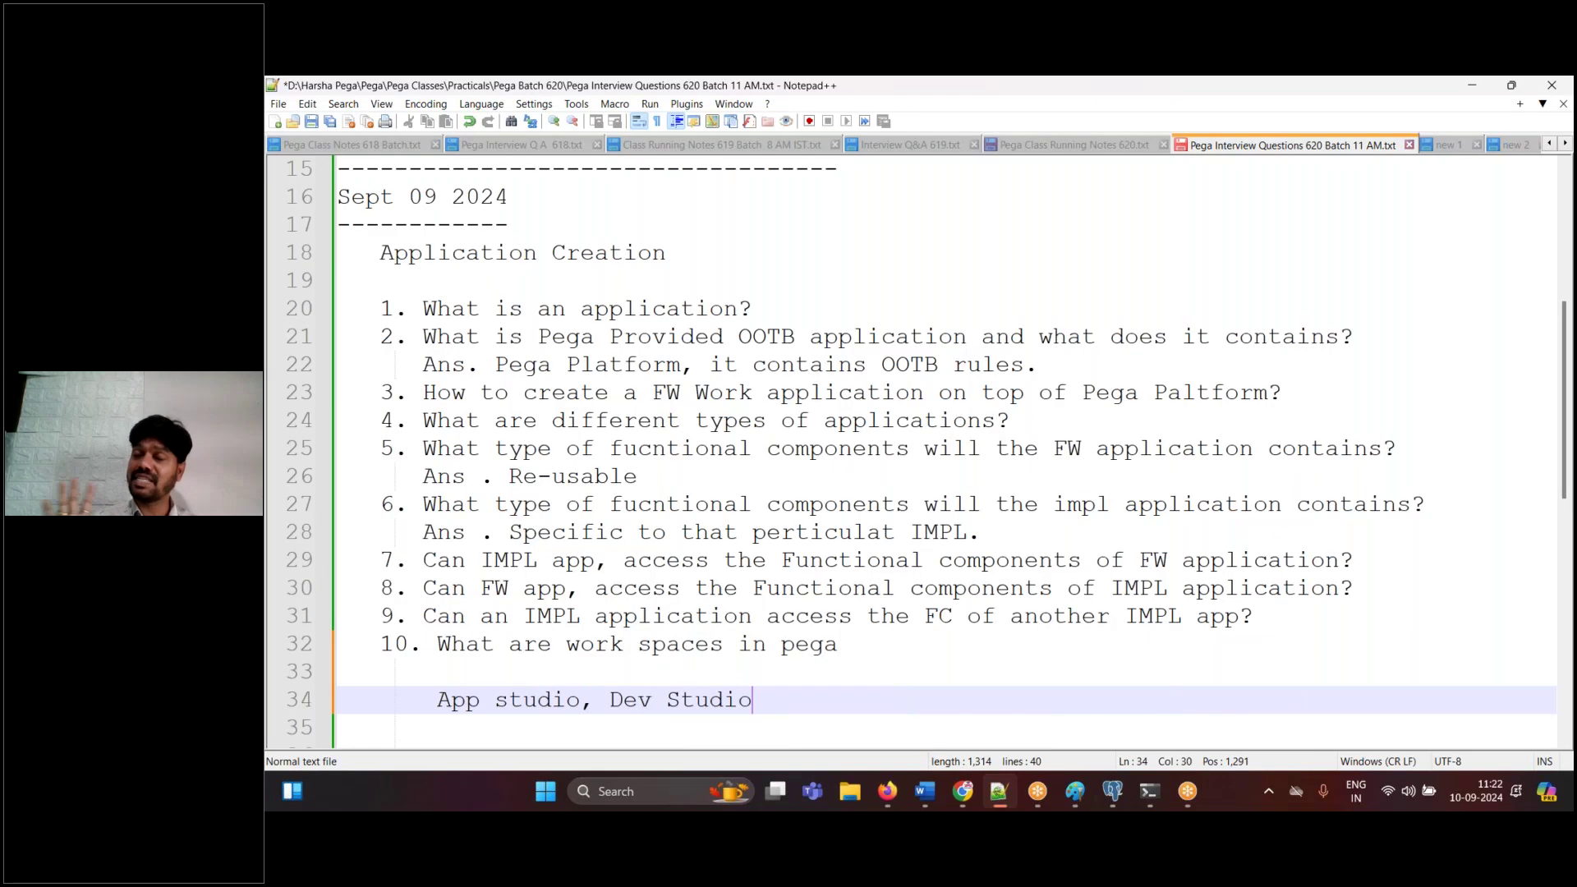
pyautogui.write(', ')
pyautogui.write('Admin S')
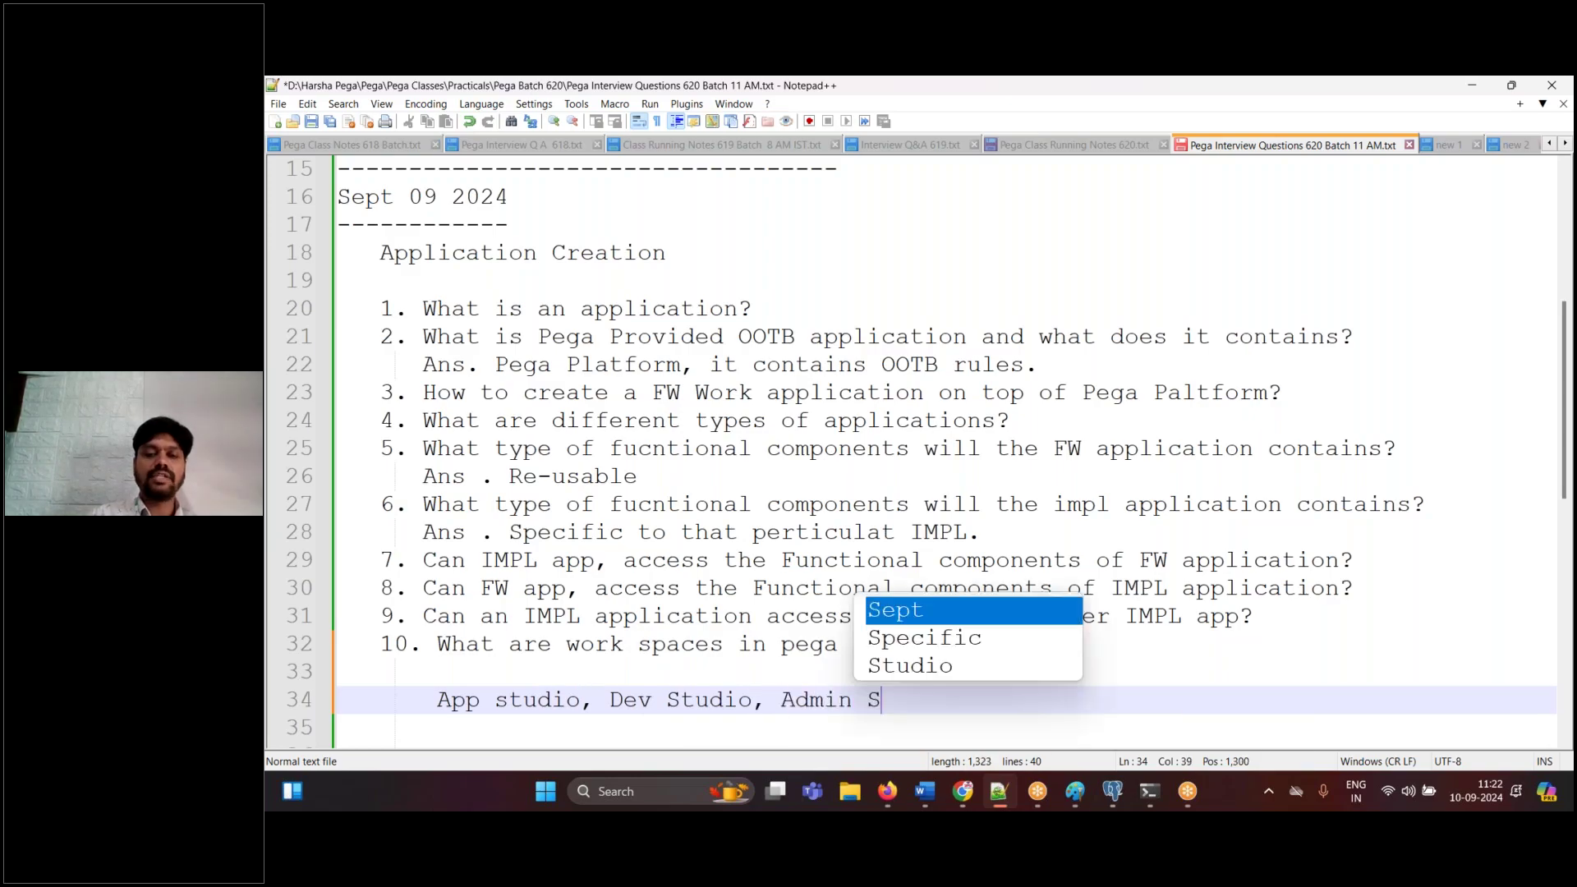
pyautogui.write('tudio, ')
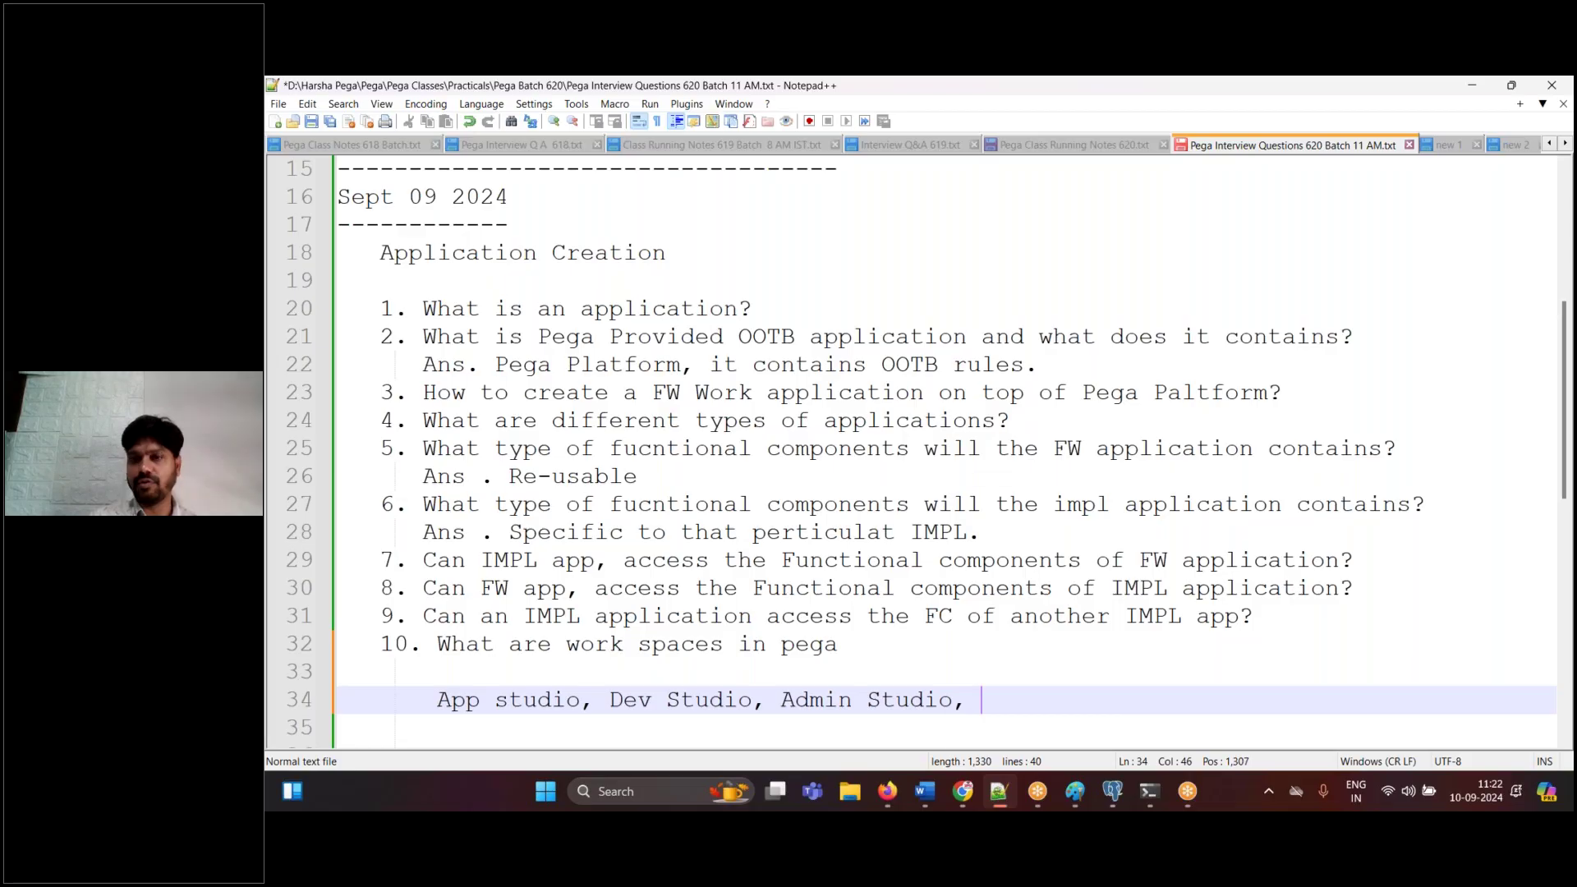
pyautogui.write('Prediciation ')
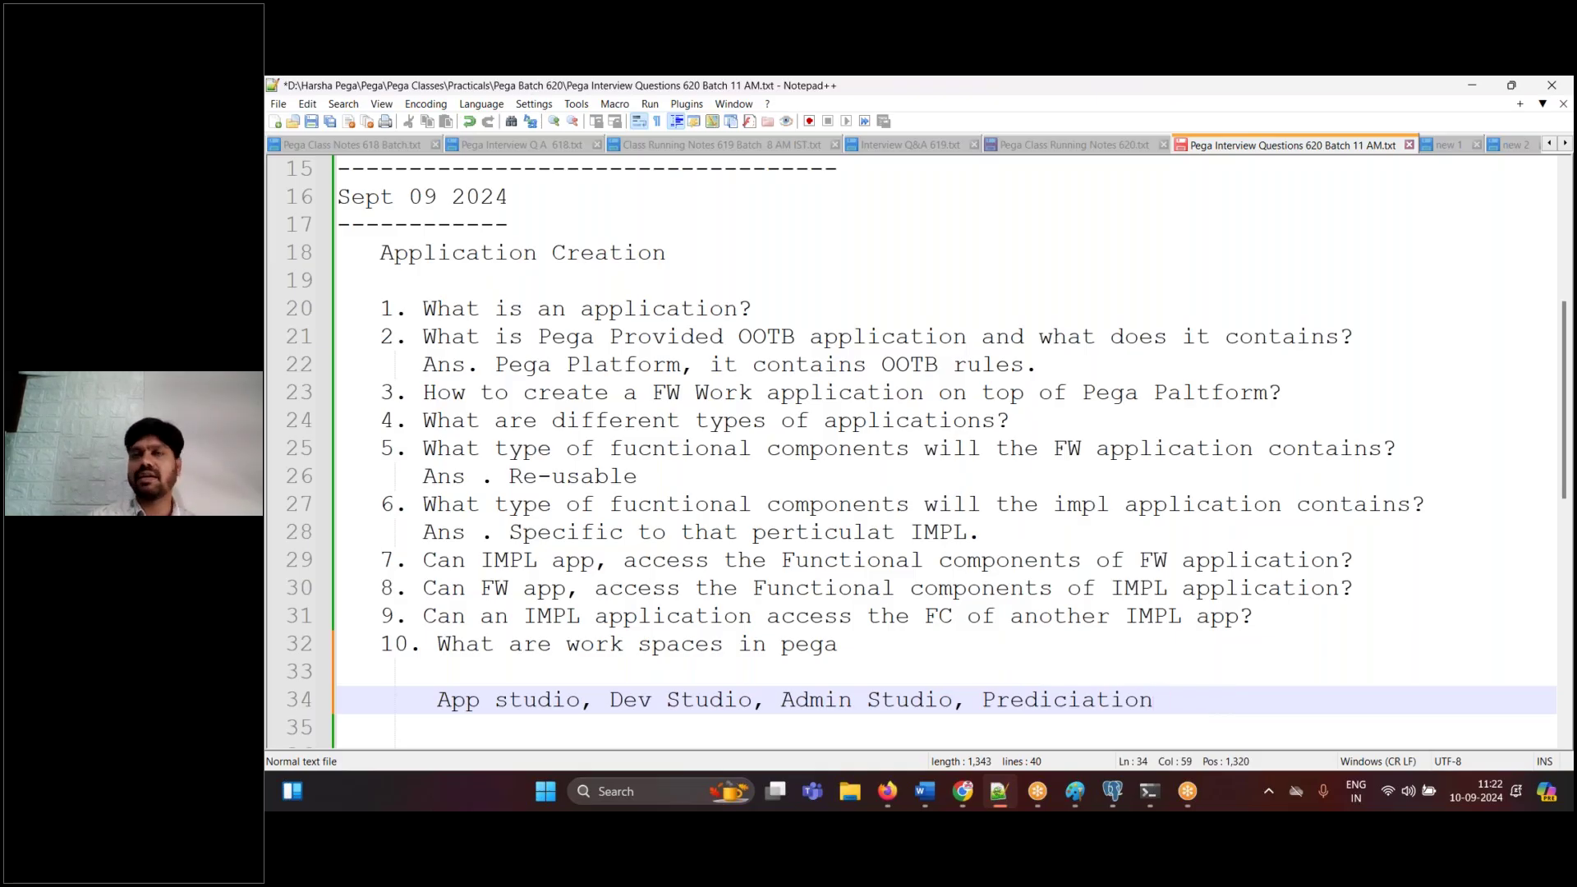
pyautogui.write('Studio.')
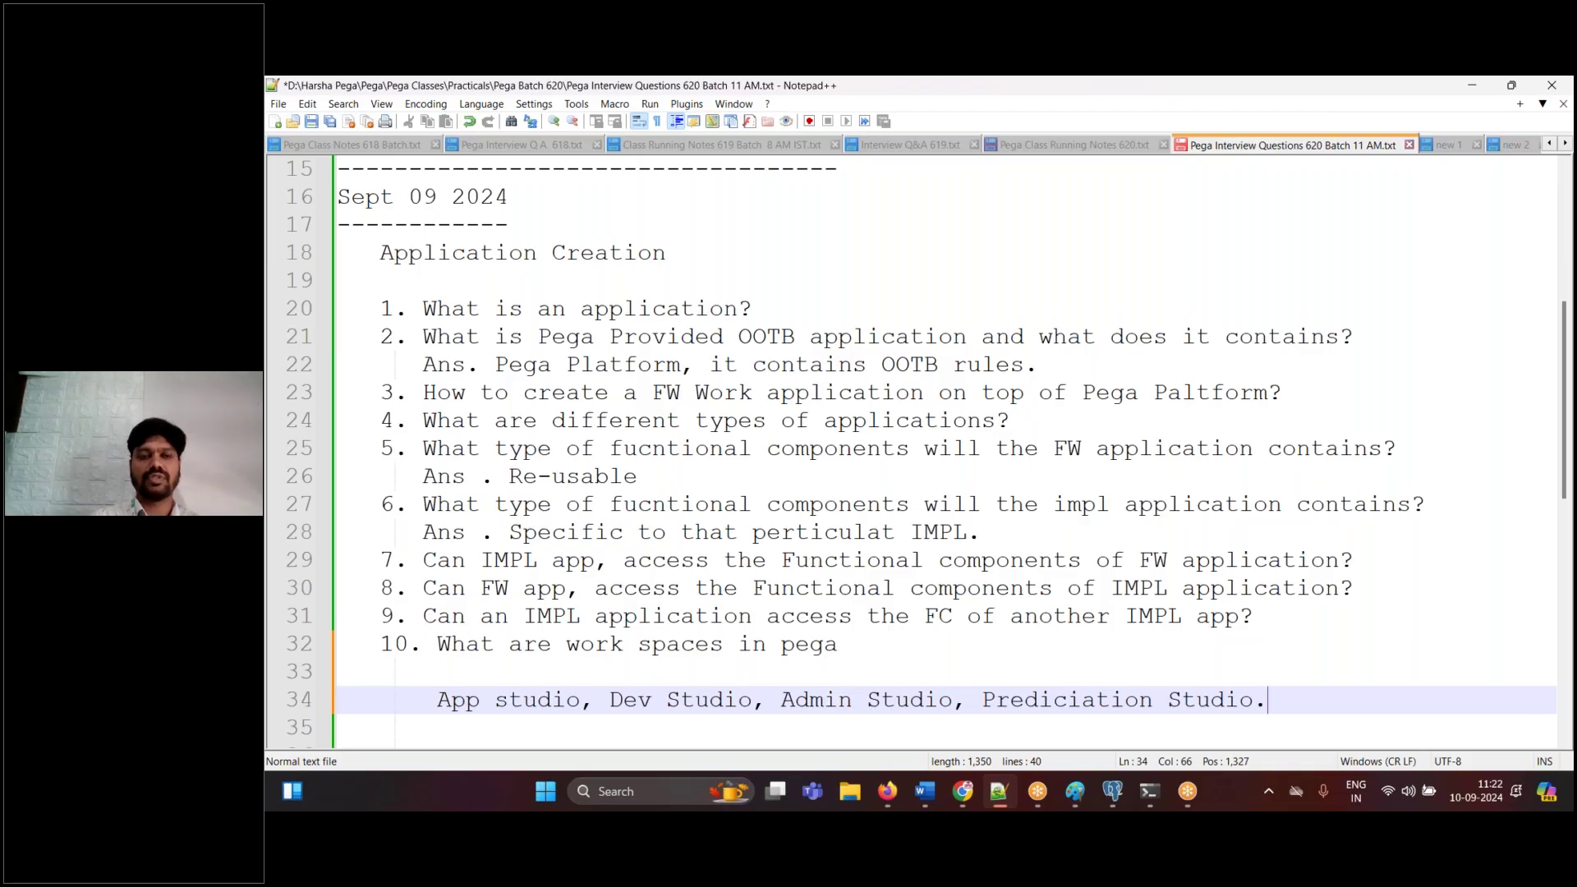
pyautogui.click(1075, 151)
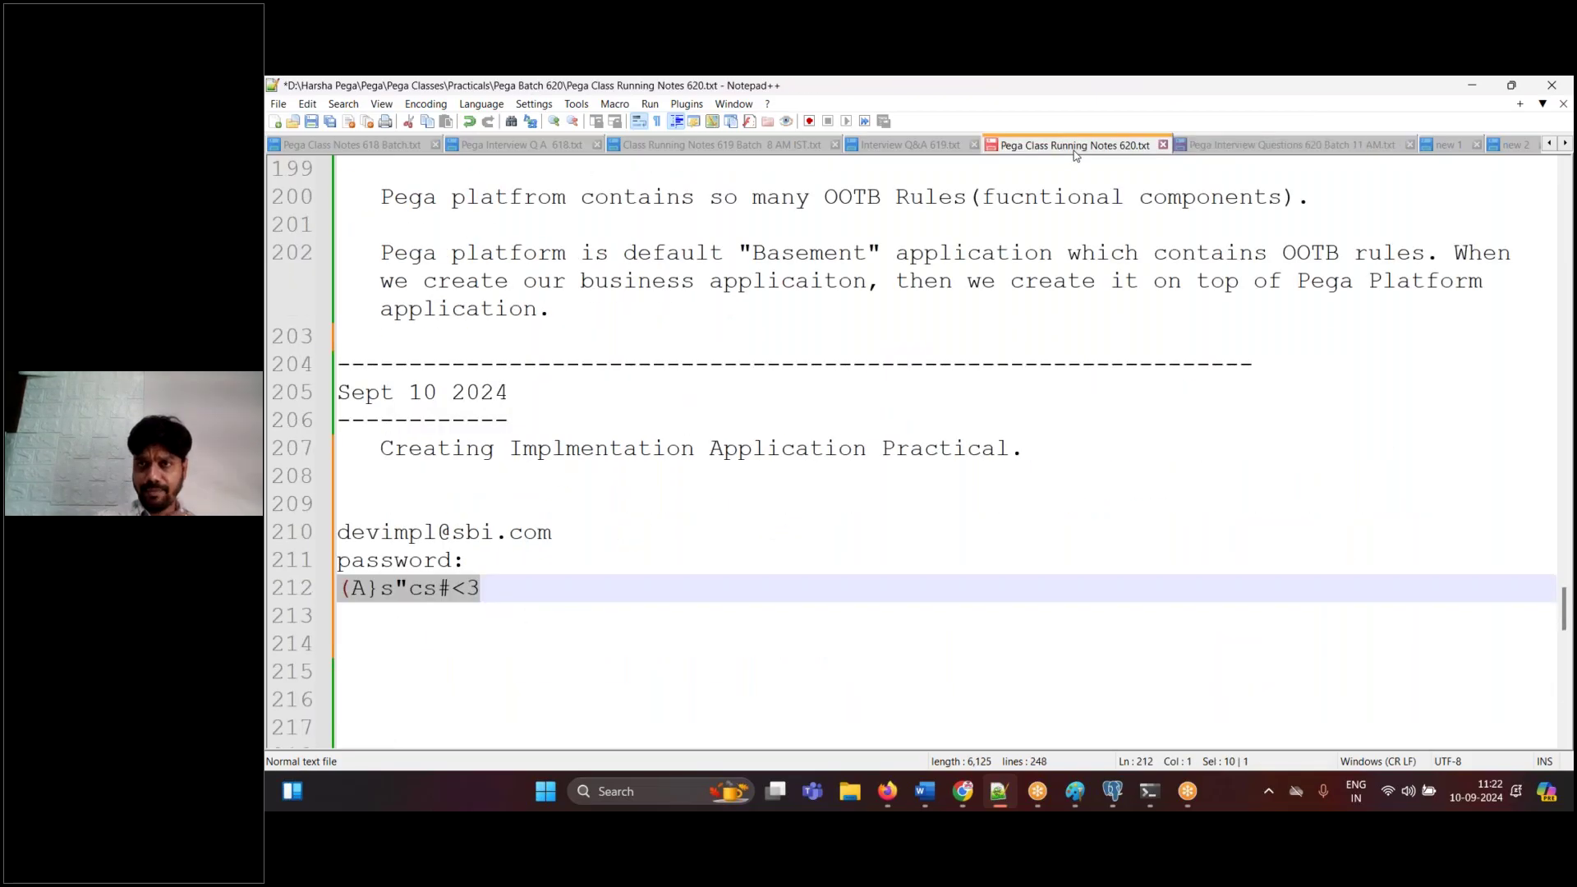
# - Switch the SBI Vehicle Insurance app into Dev Studio and back to App Studio
pyautogui.click(575, 617)
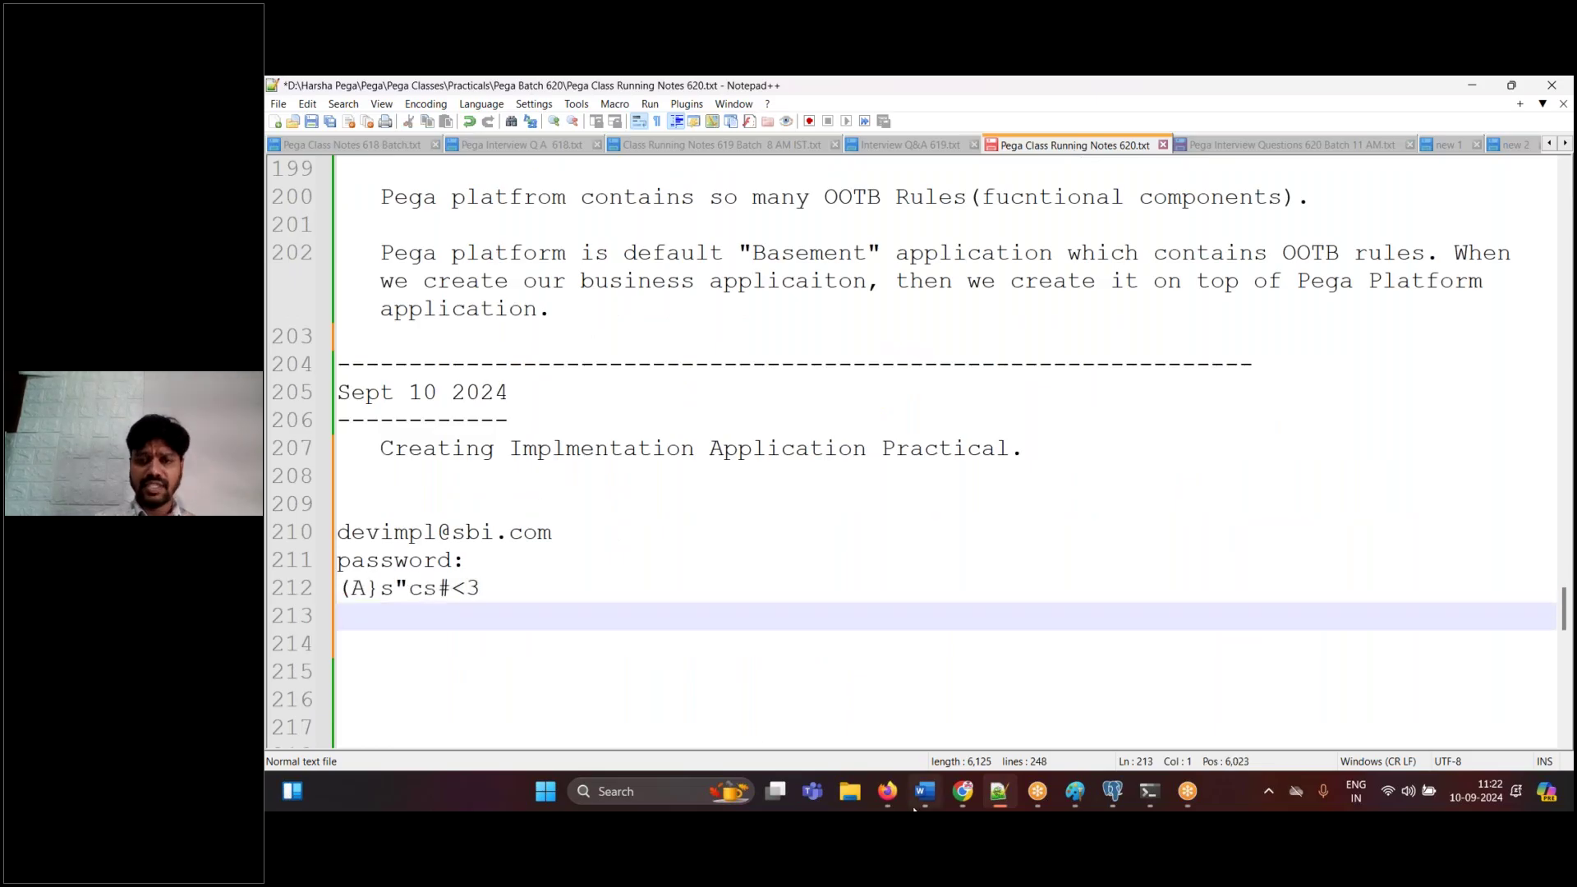
pyautogui.click(890, 795)
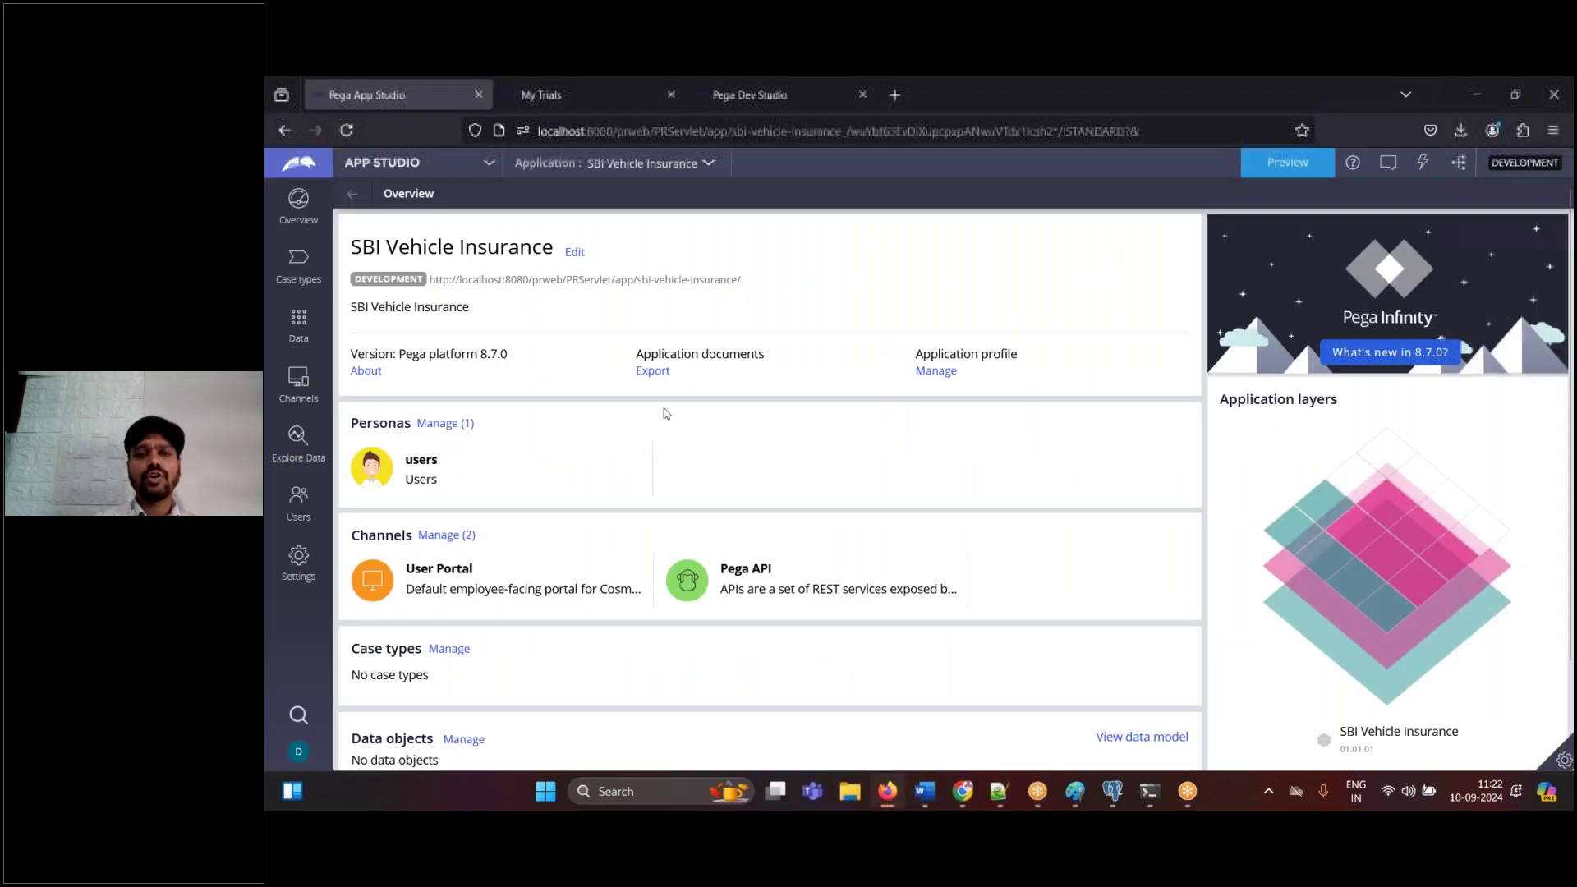
pyautogui.click(404, 174)
pyautogui.click(395, 221)
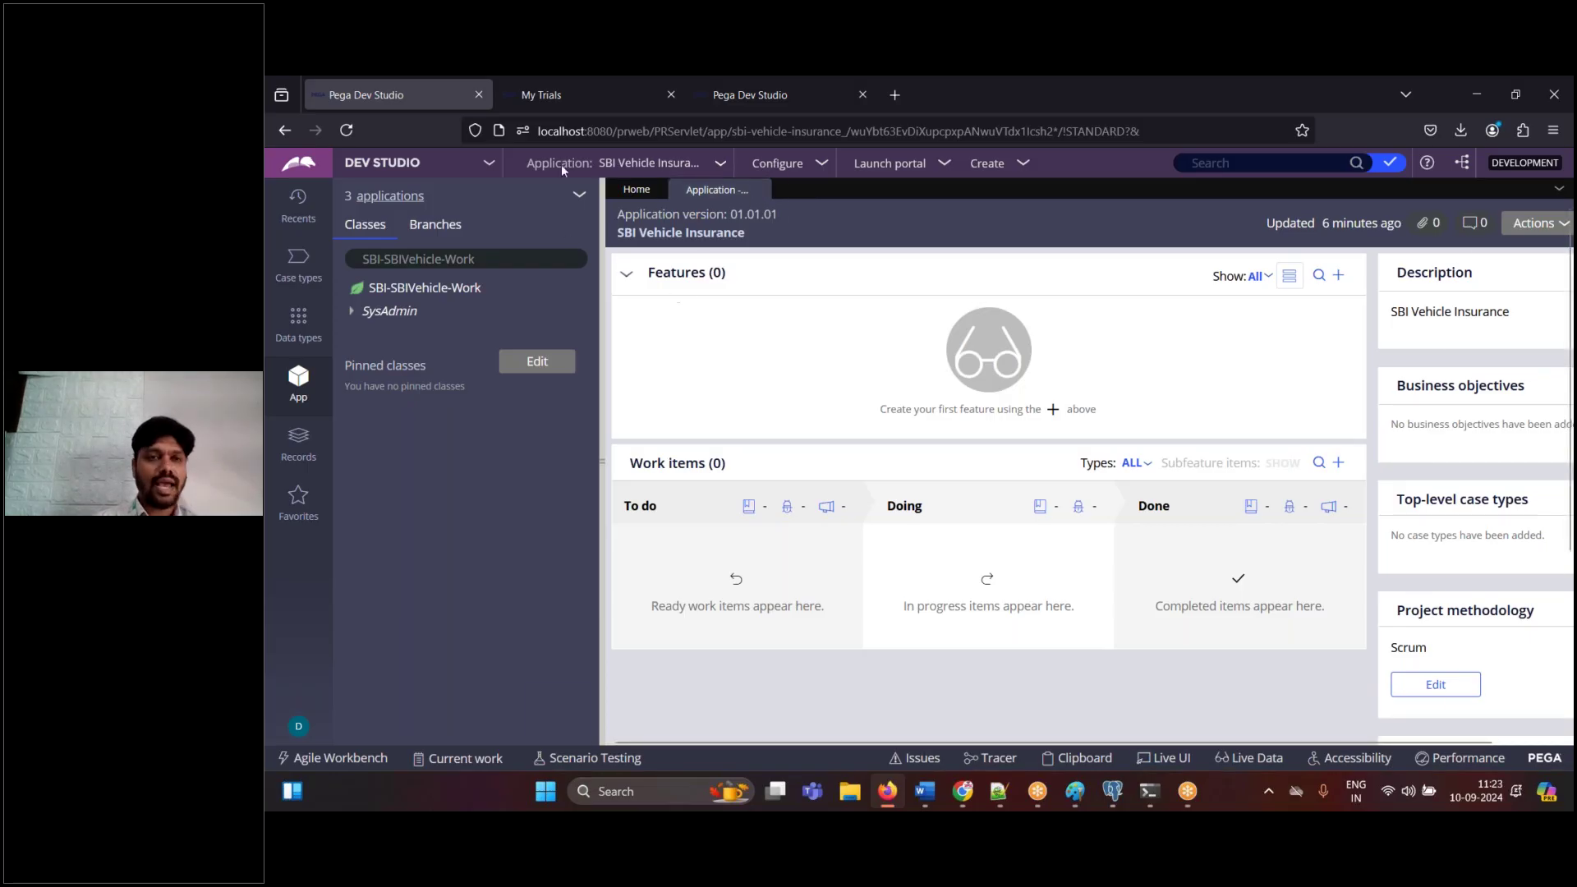
pyautogui.click(394, 162)
pyautogui.click(380, 190)
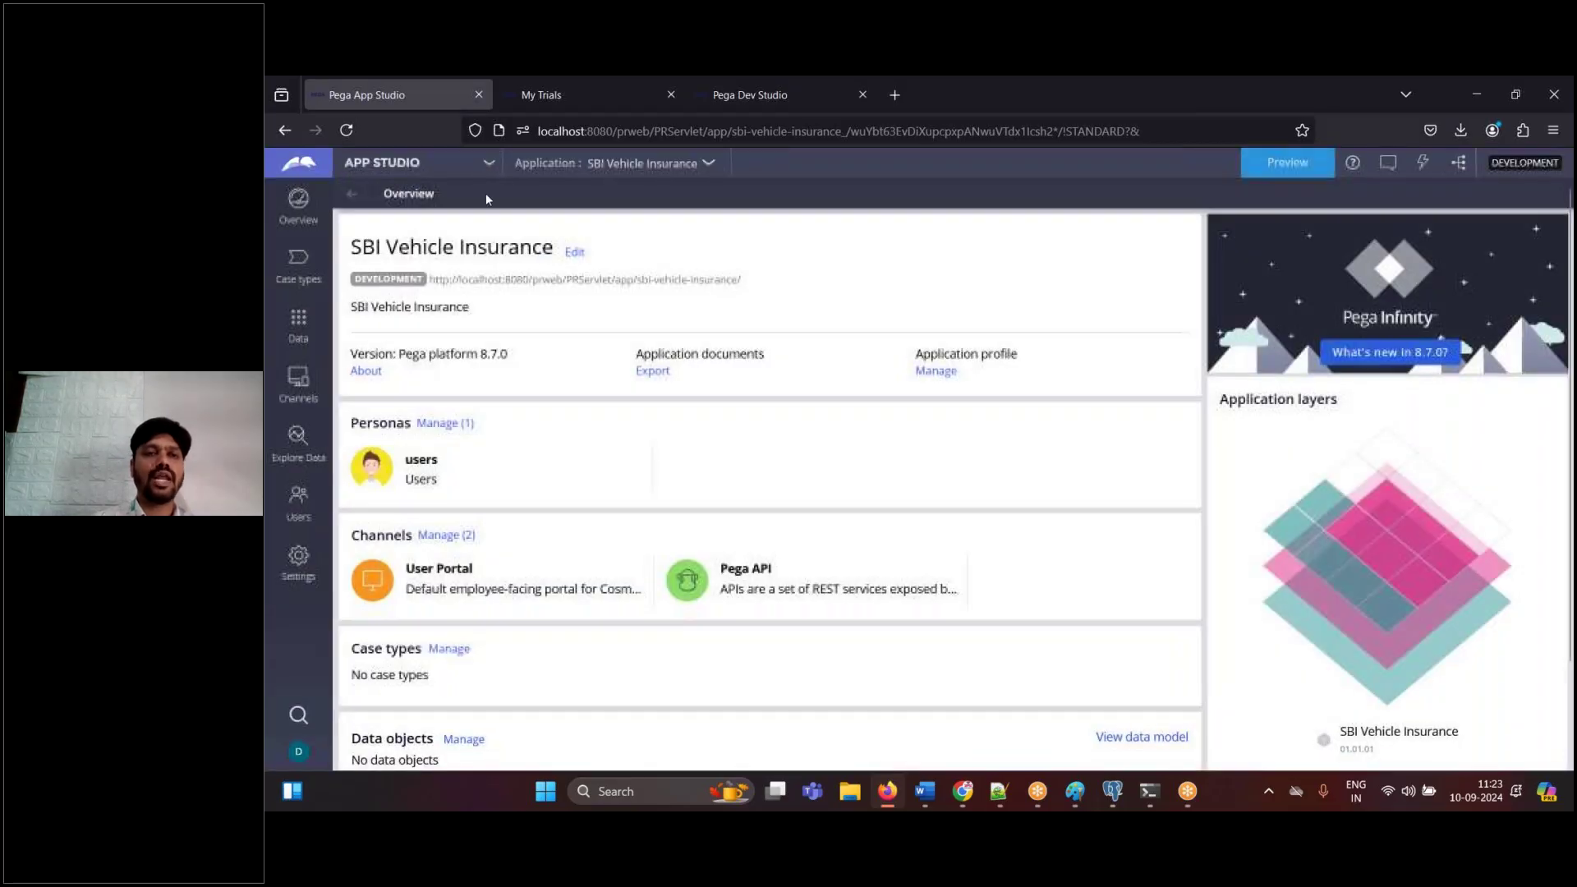
pyautogui.click(927, 791)
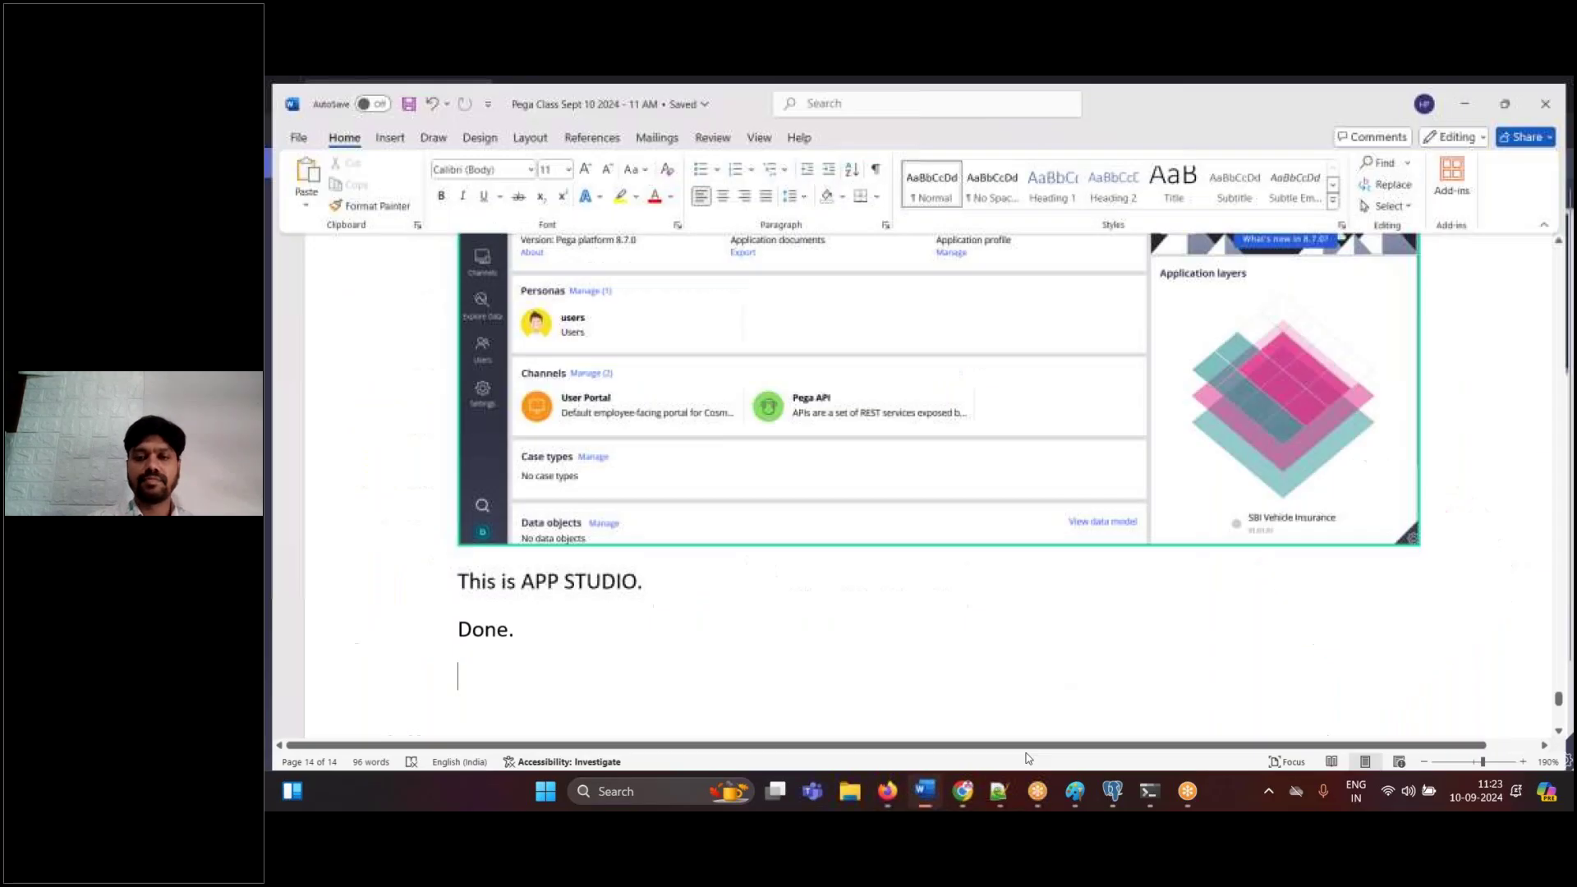
# - Add the Word note 'Click on app studio on top left and choose dev studio'
pyautogui.write('Click on')
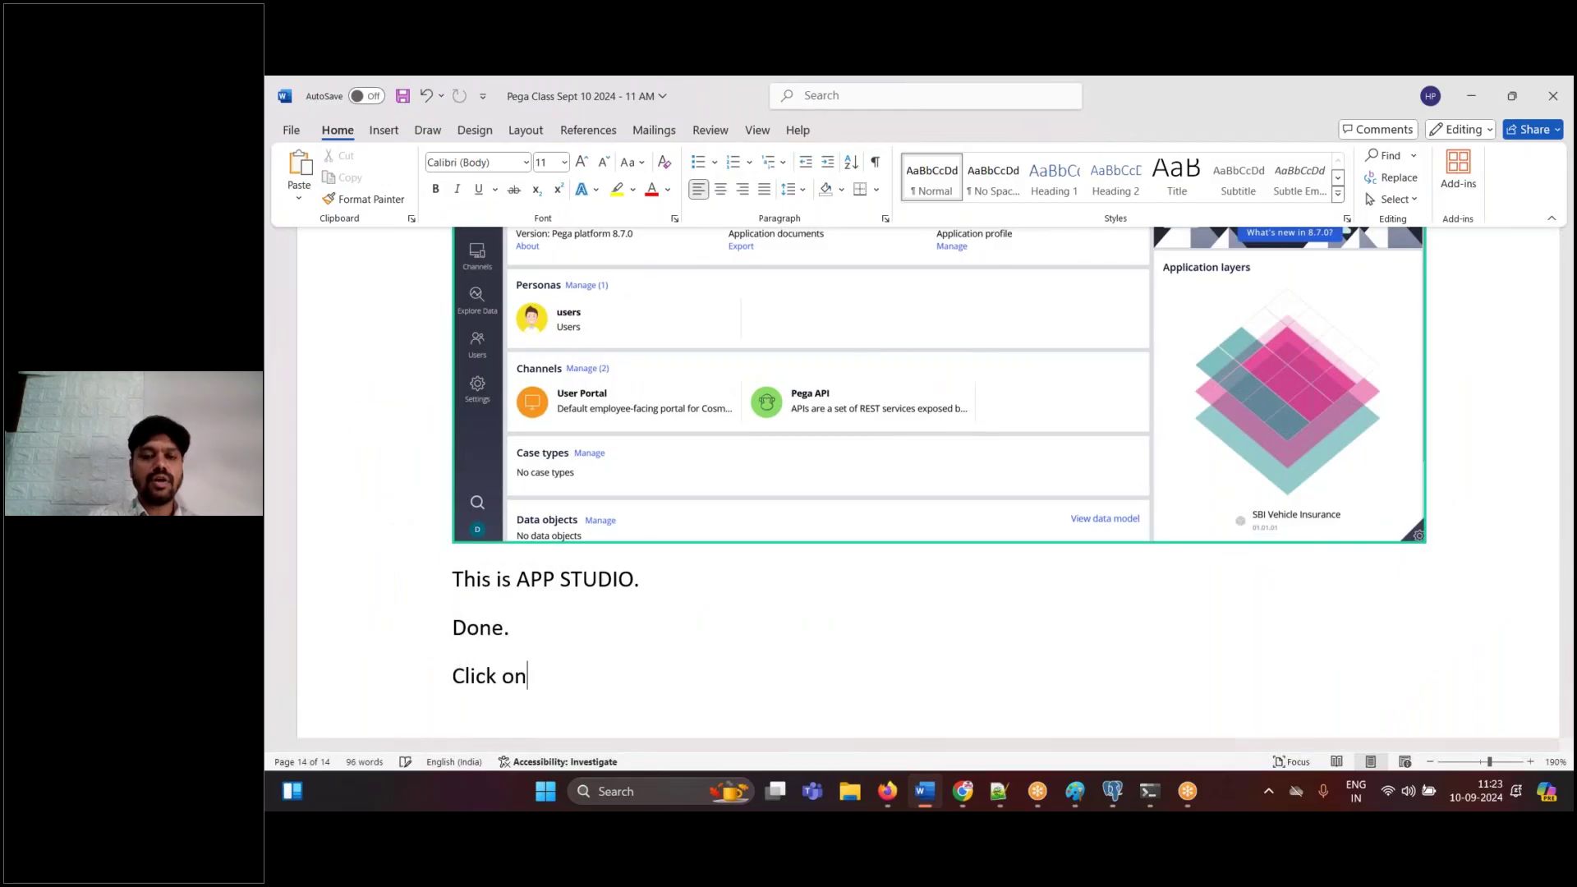
pyautogui.write(' app studio')
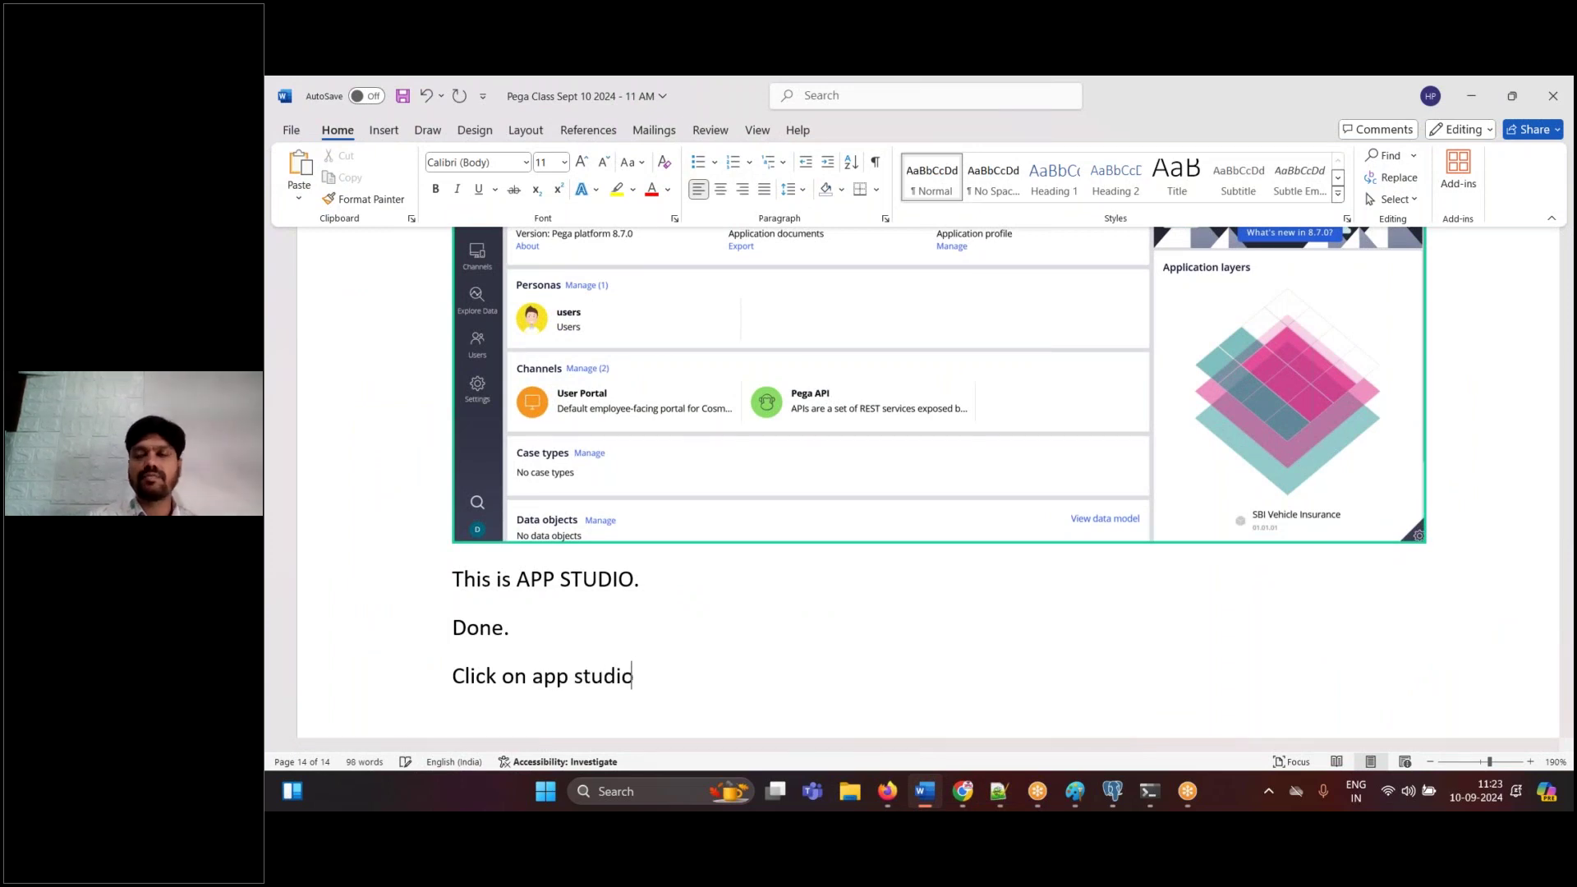
pyautogui.write(' on top le')
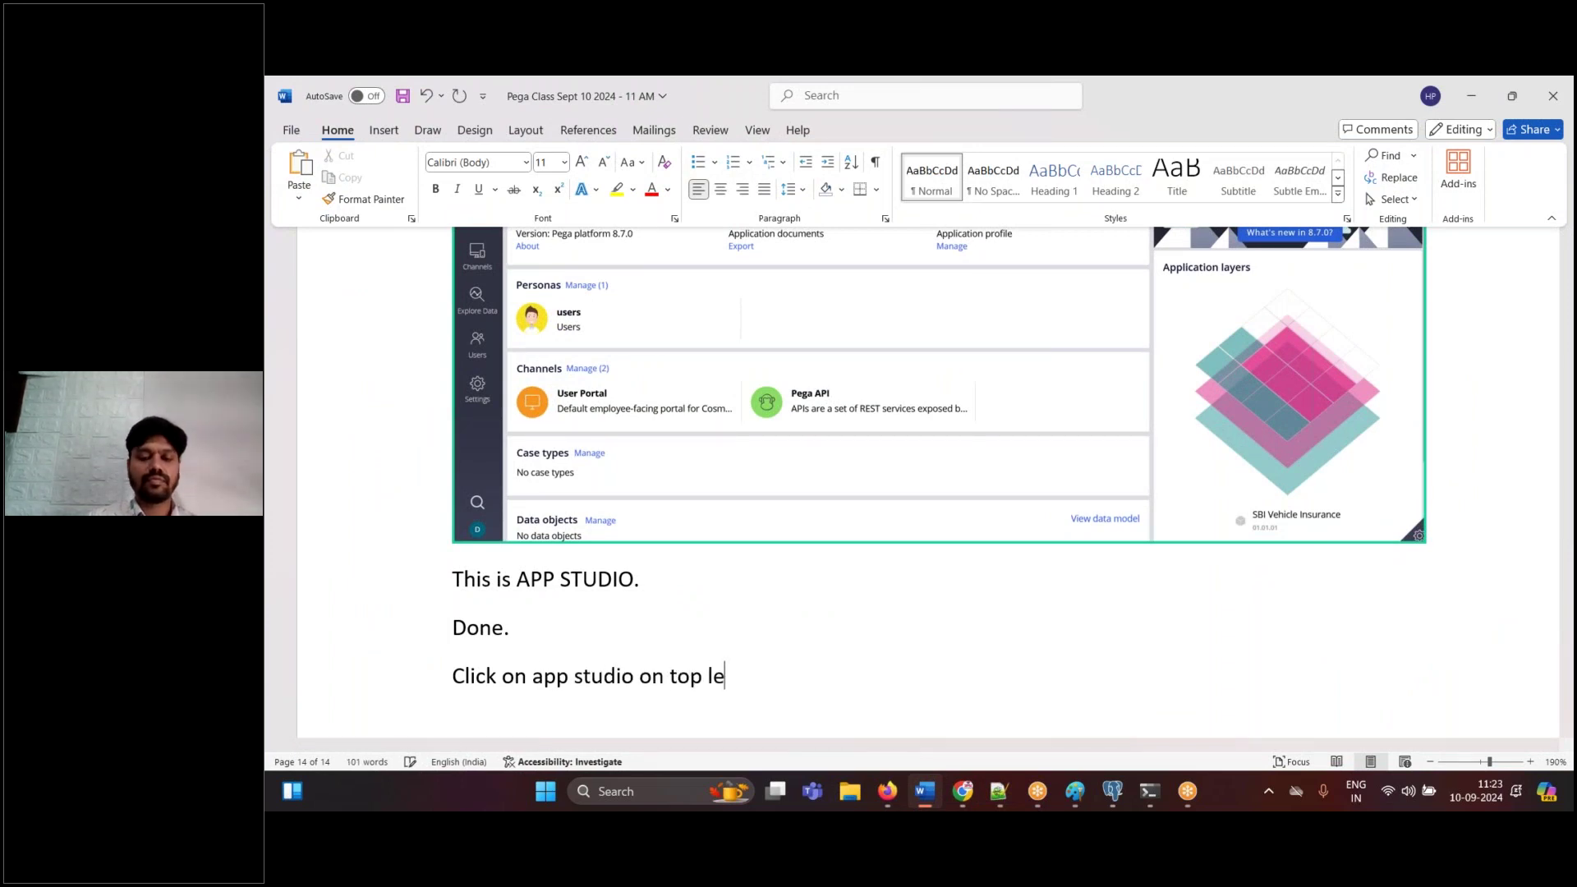
pyautogui.write('ft and choos')
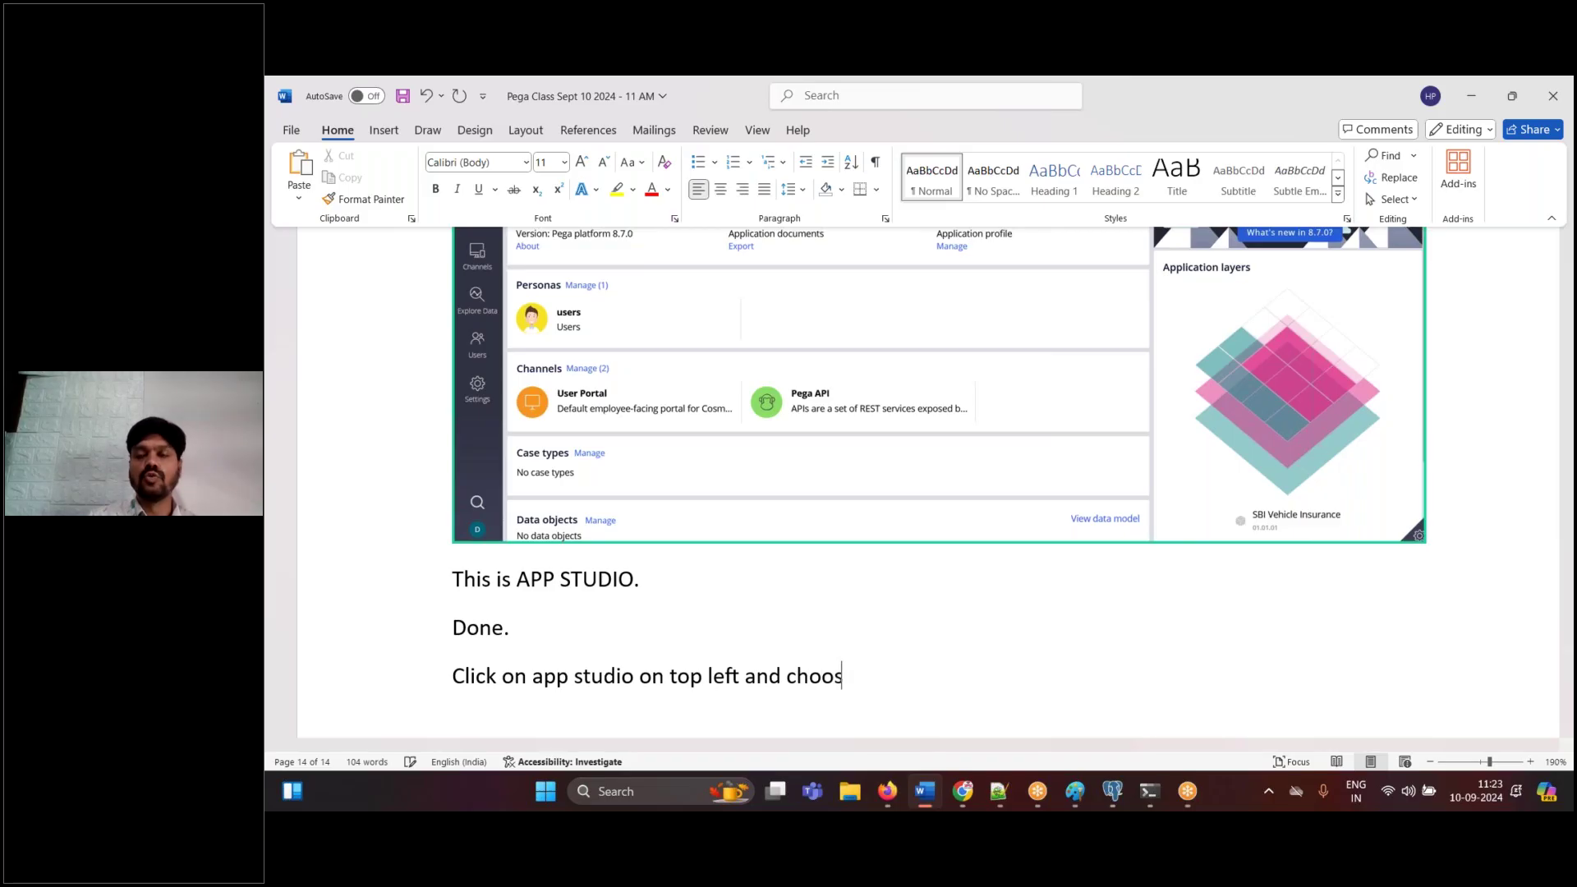
pyautogui.write('e dev stuio')
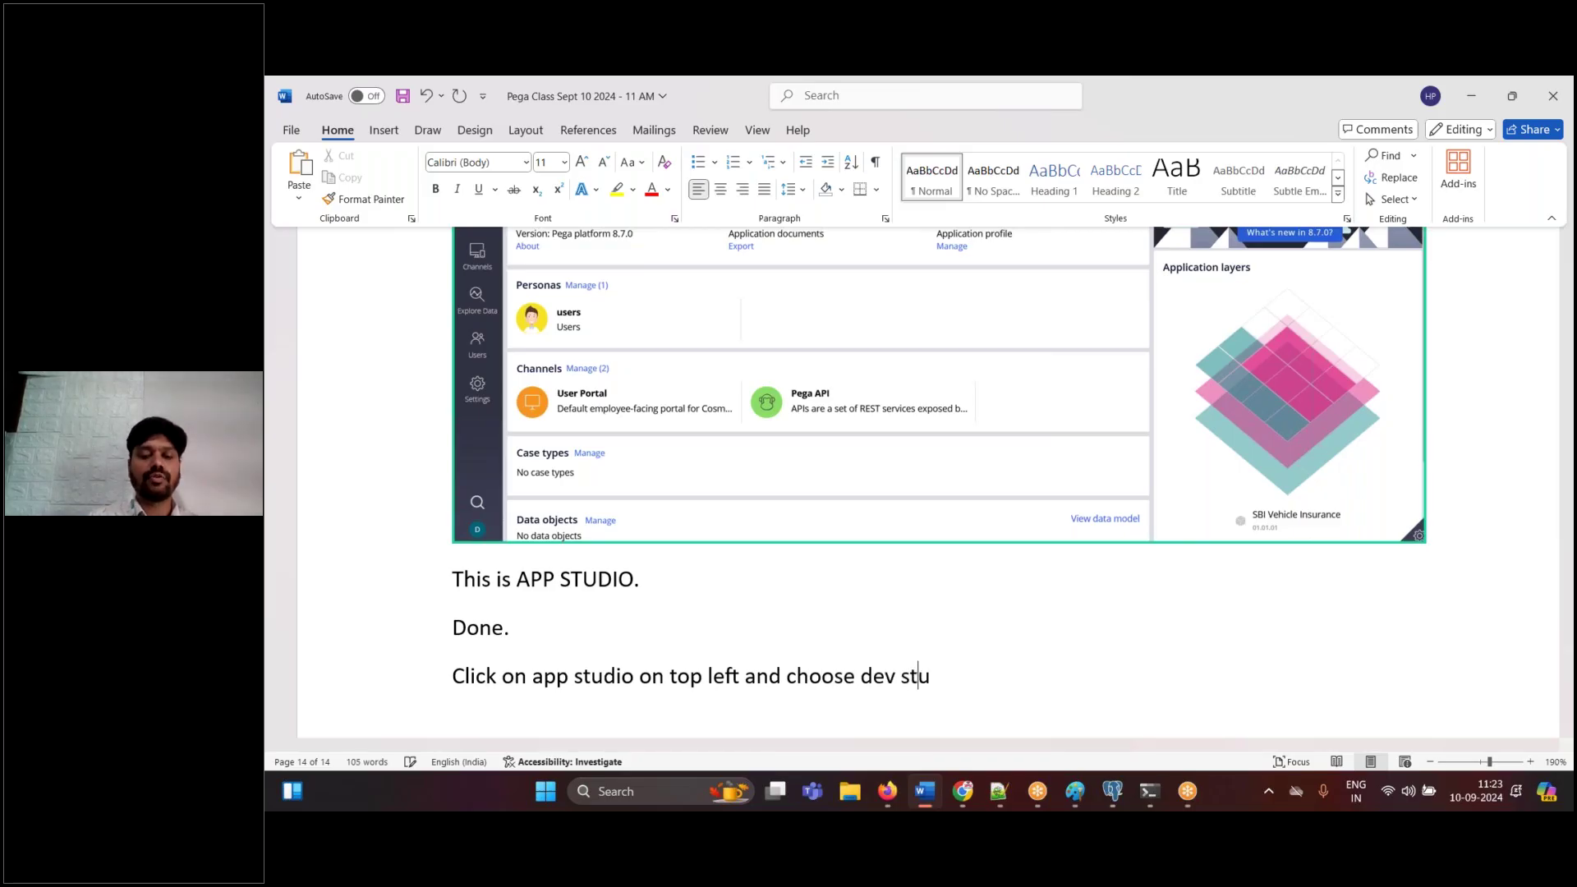
pyautogui.press('Return')
pyautogui.press('BackSpace')
pyautogui.press('BackSpace')
pyautogui.press('BackSpace')
pyautogui.write('dio')
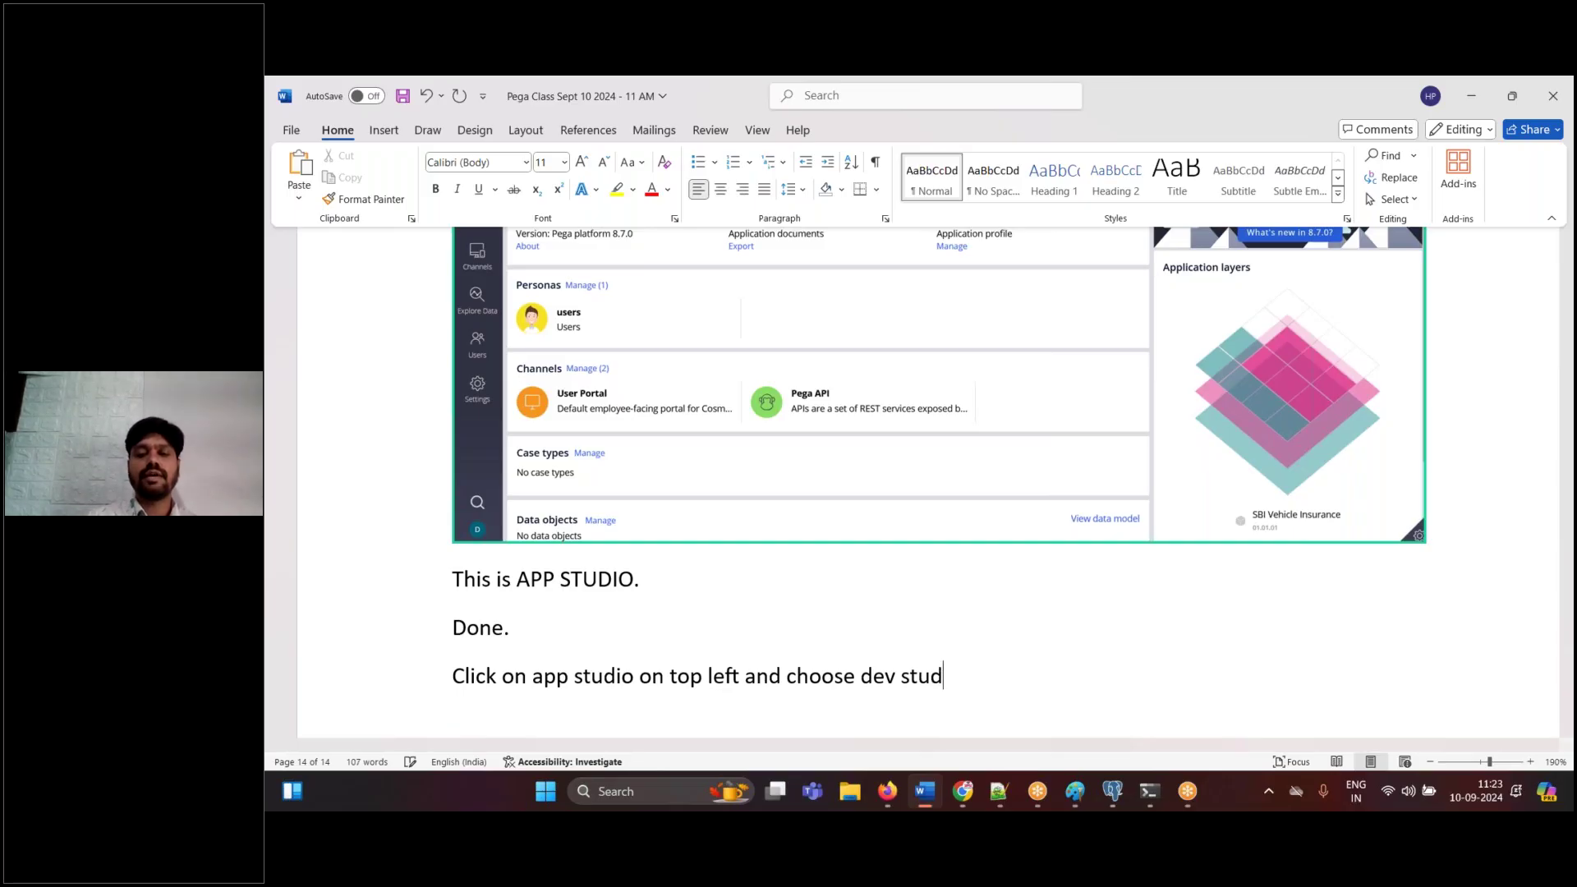
pyautogui.press('Return')
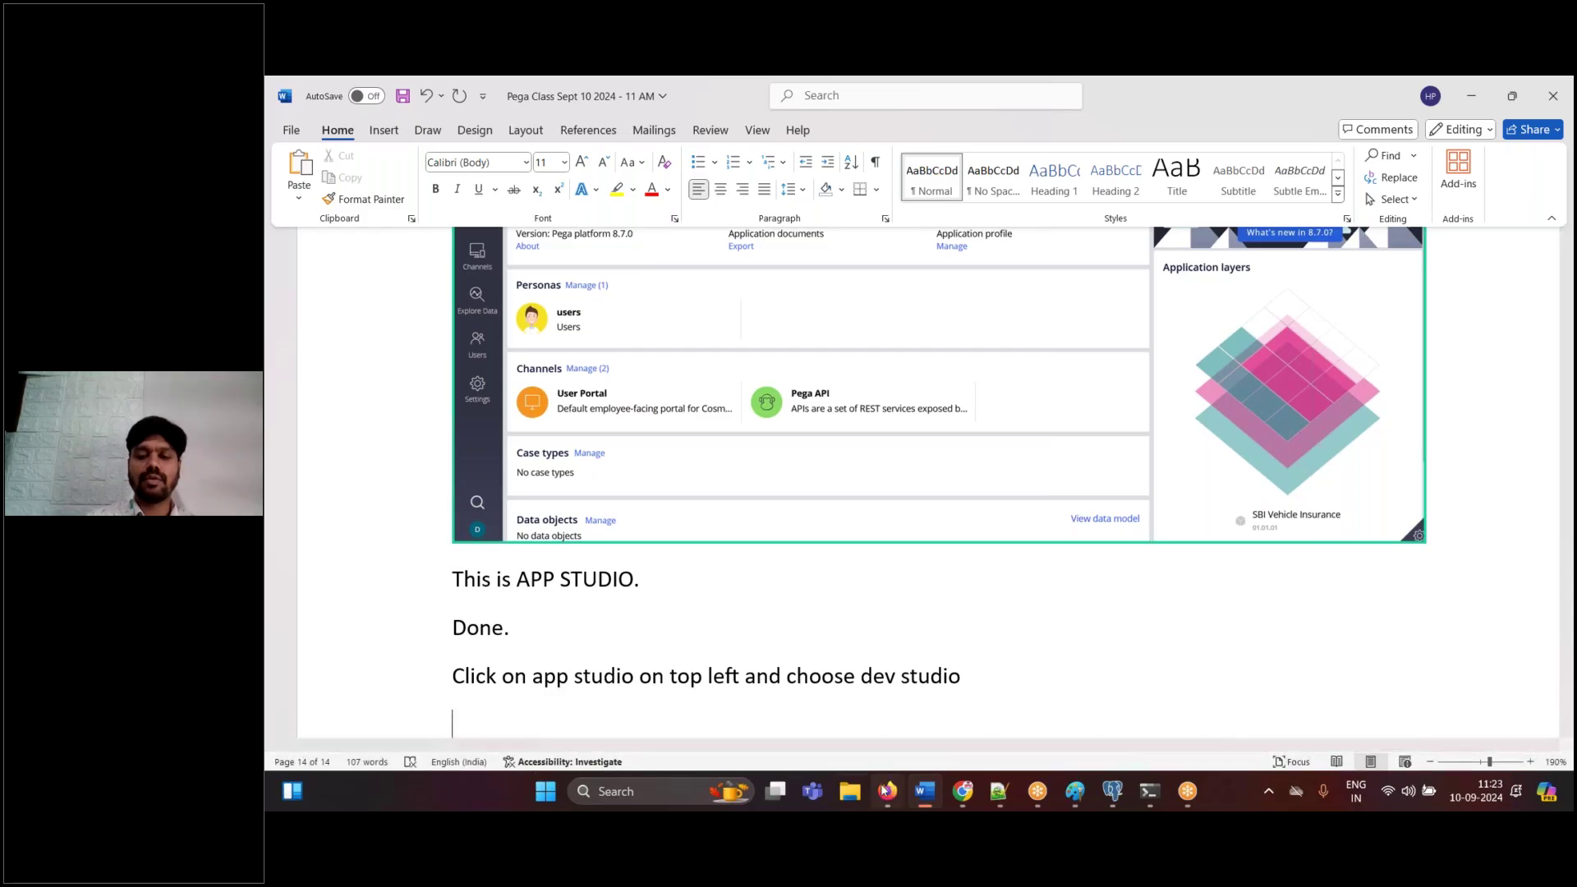
pyautogui.click(888, 791)
pyautogui.click(390, 162)
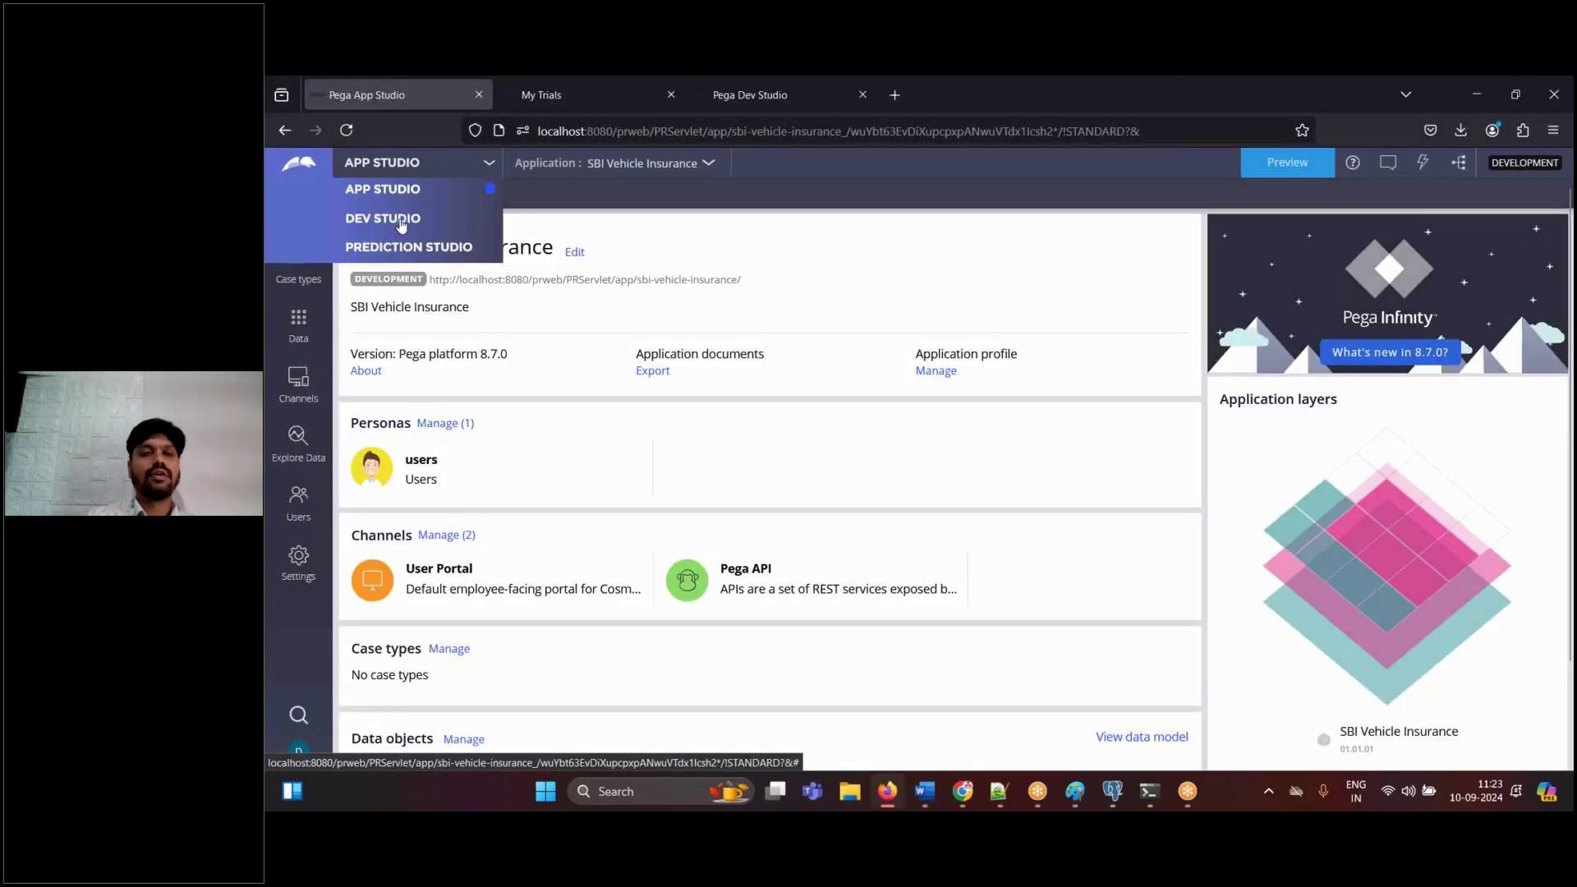
# - Switch to Dev Studio, paste its screenshots into Word, and close the Application tab
pyautogui.click(400, 221)
pyautogui.click(921, 780)
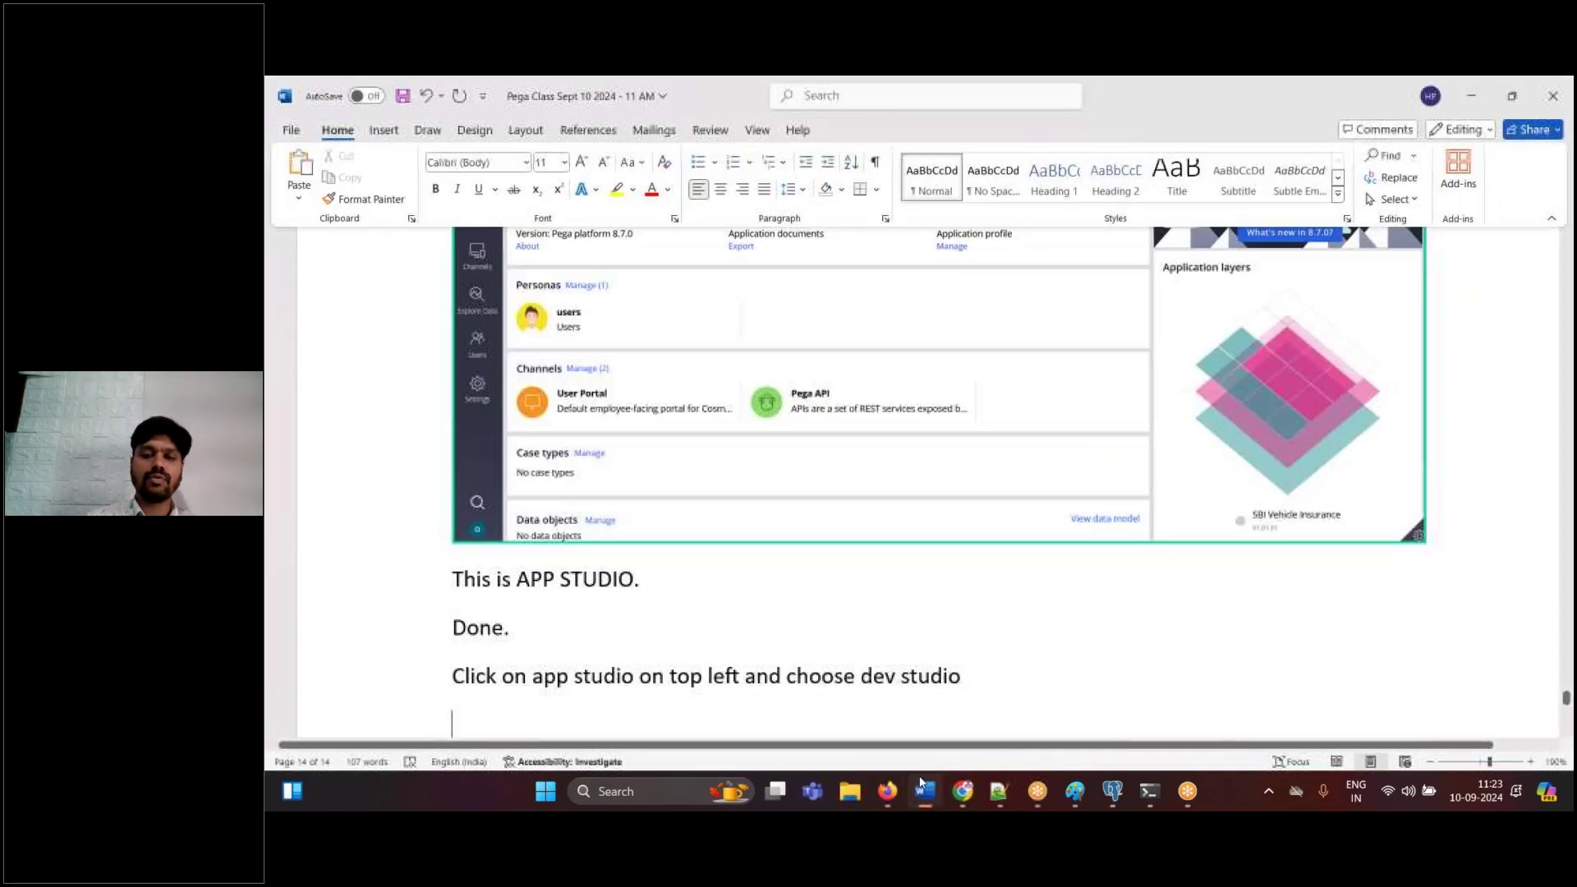
pyautogui.hotkey('ctrl', 'v')
pyautogui.click(887, 791)
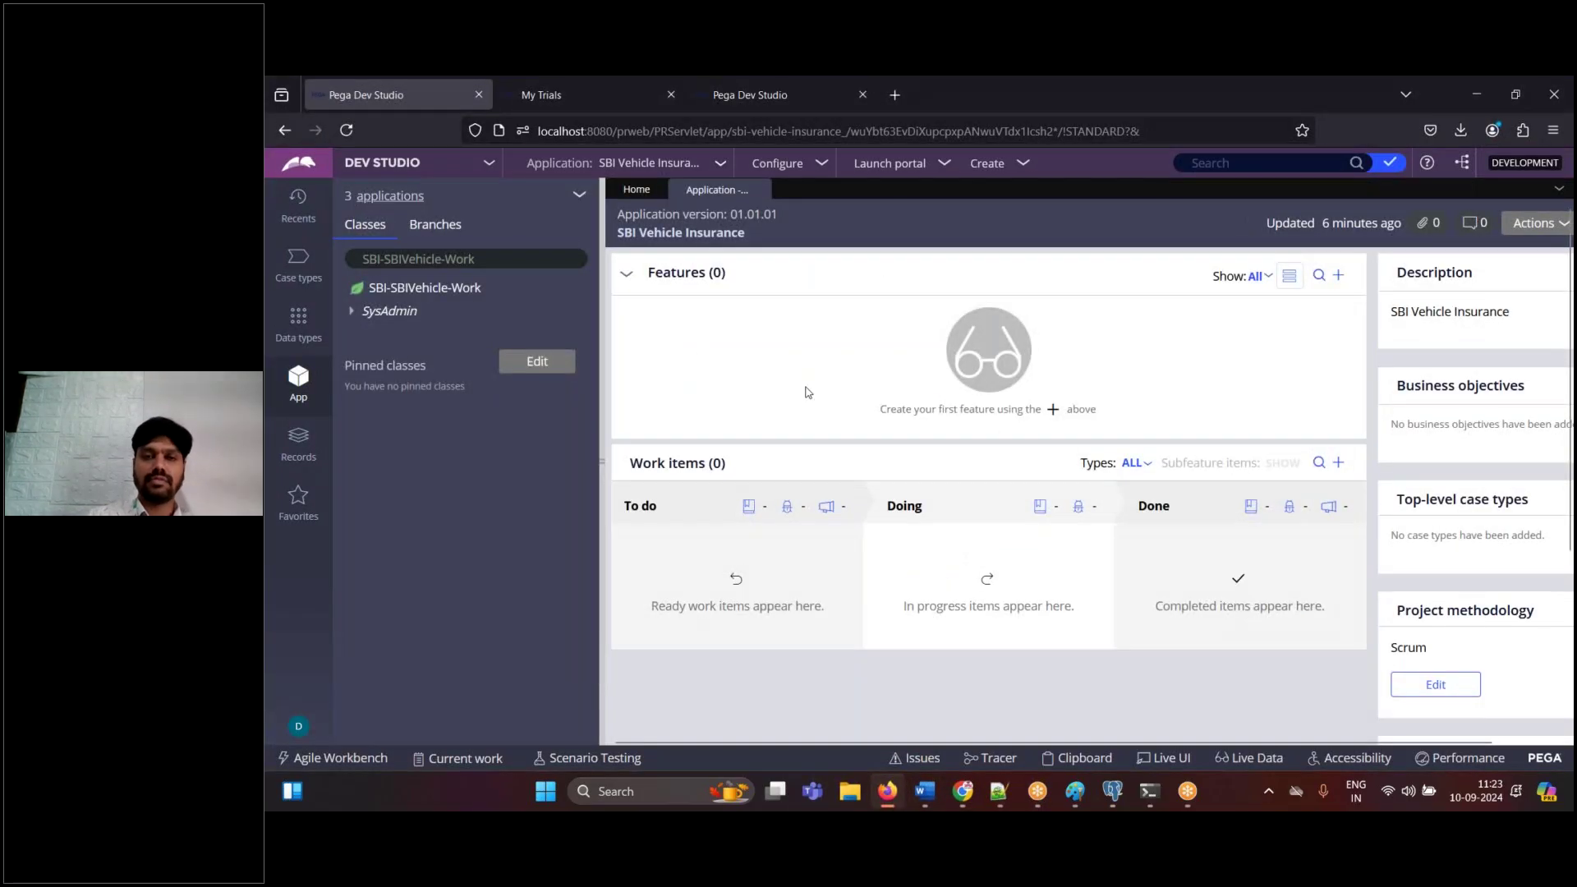
pyautogui.click(924, 804)
pyautogui.hotkey('ctrl', 'v')
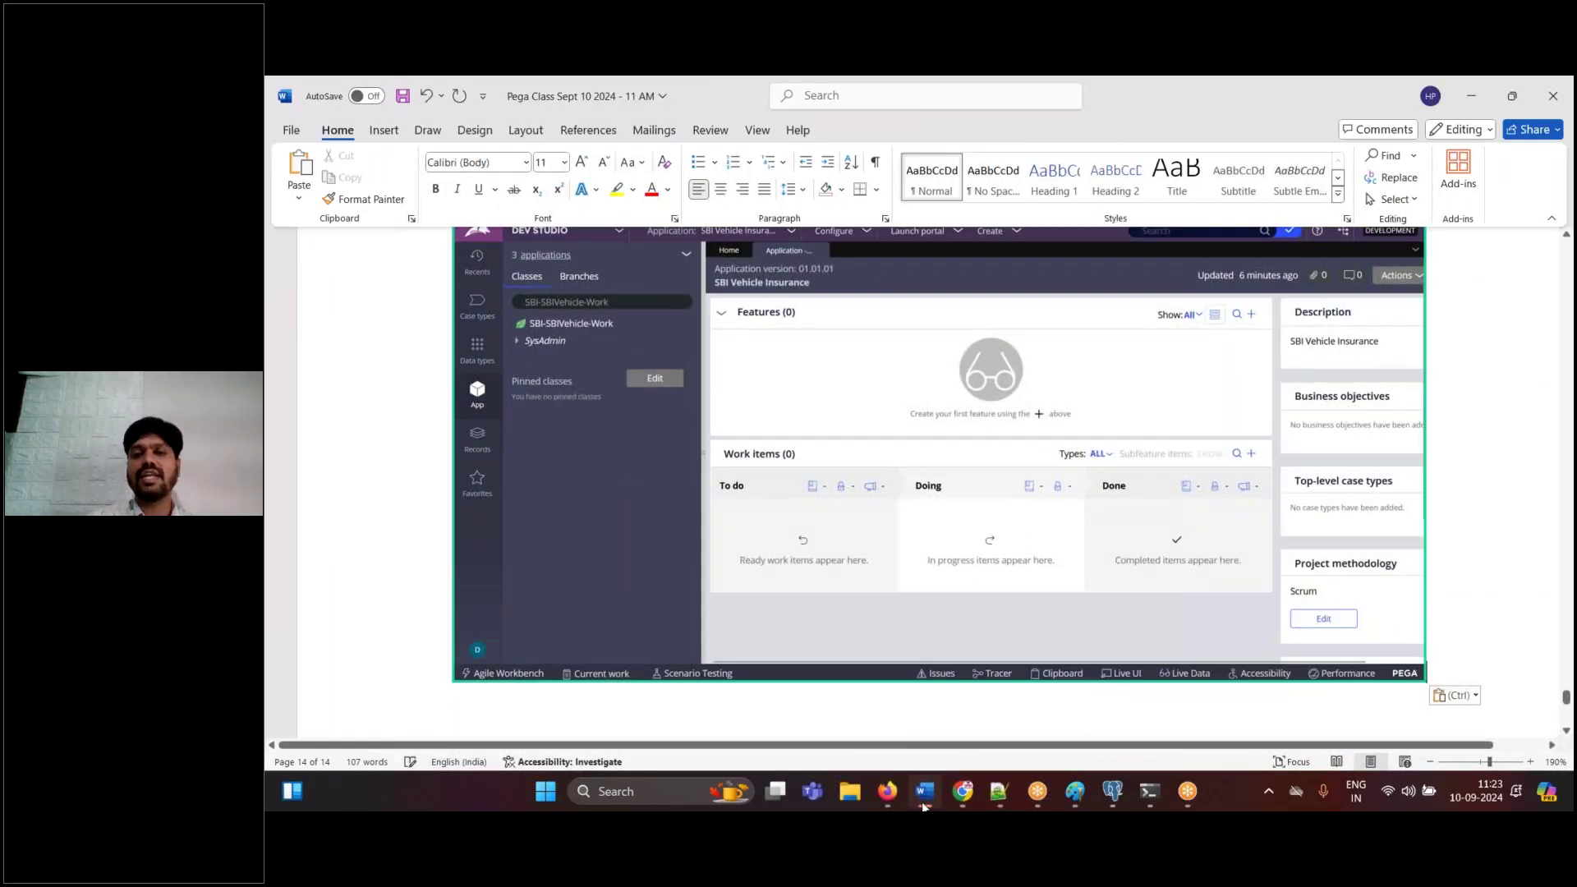
pyautogui.click(888, 792)
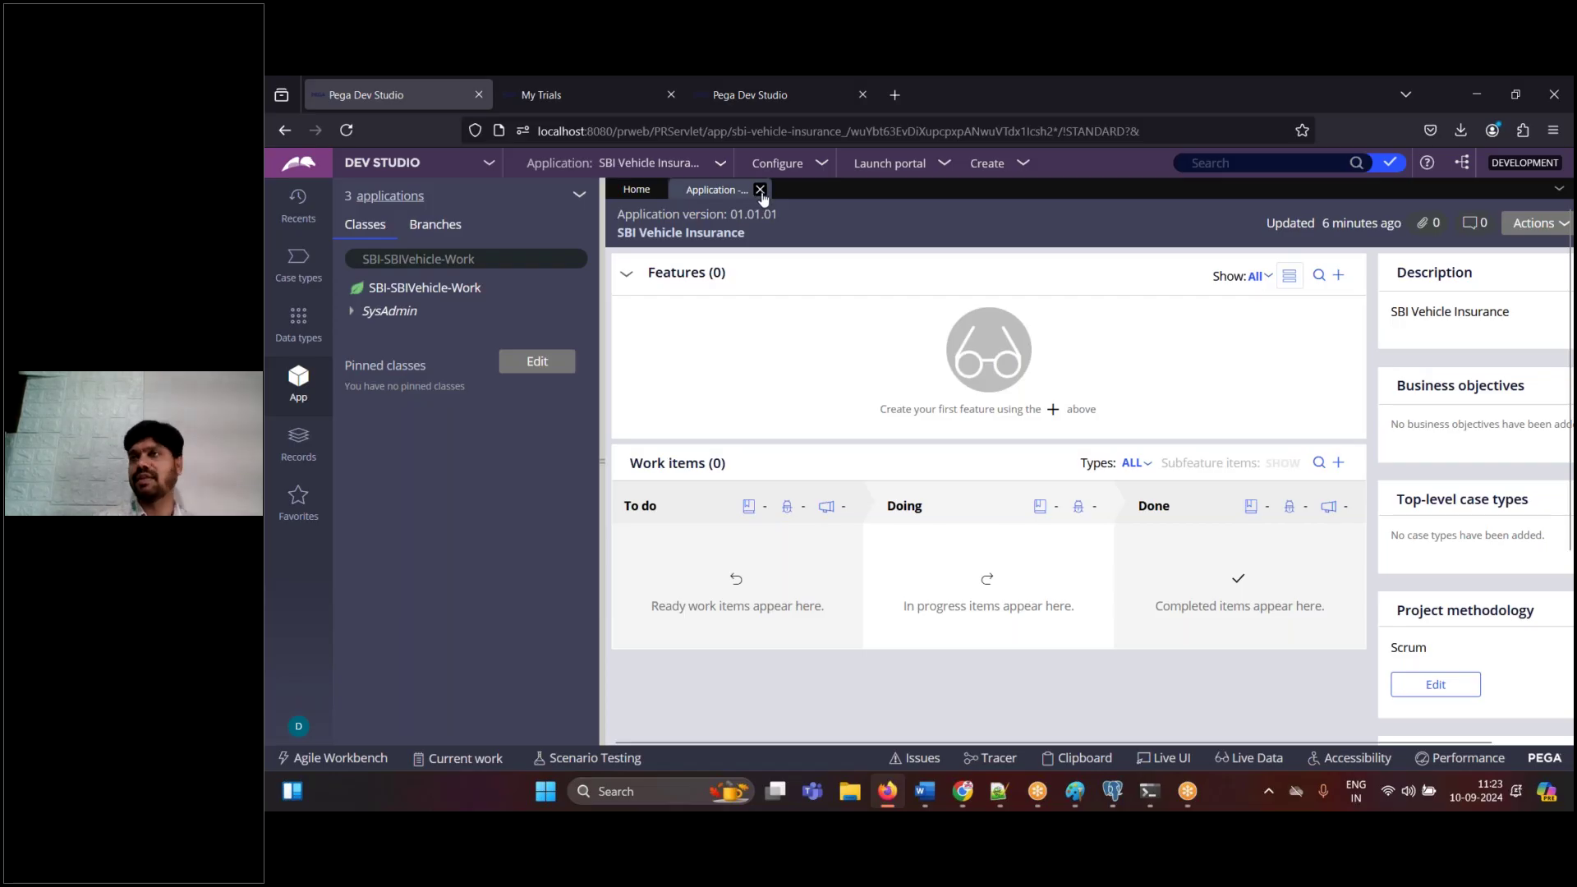
pyautogui.click(761, 190)
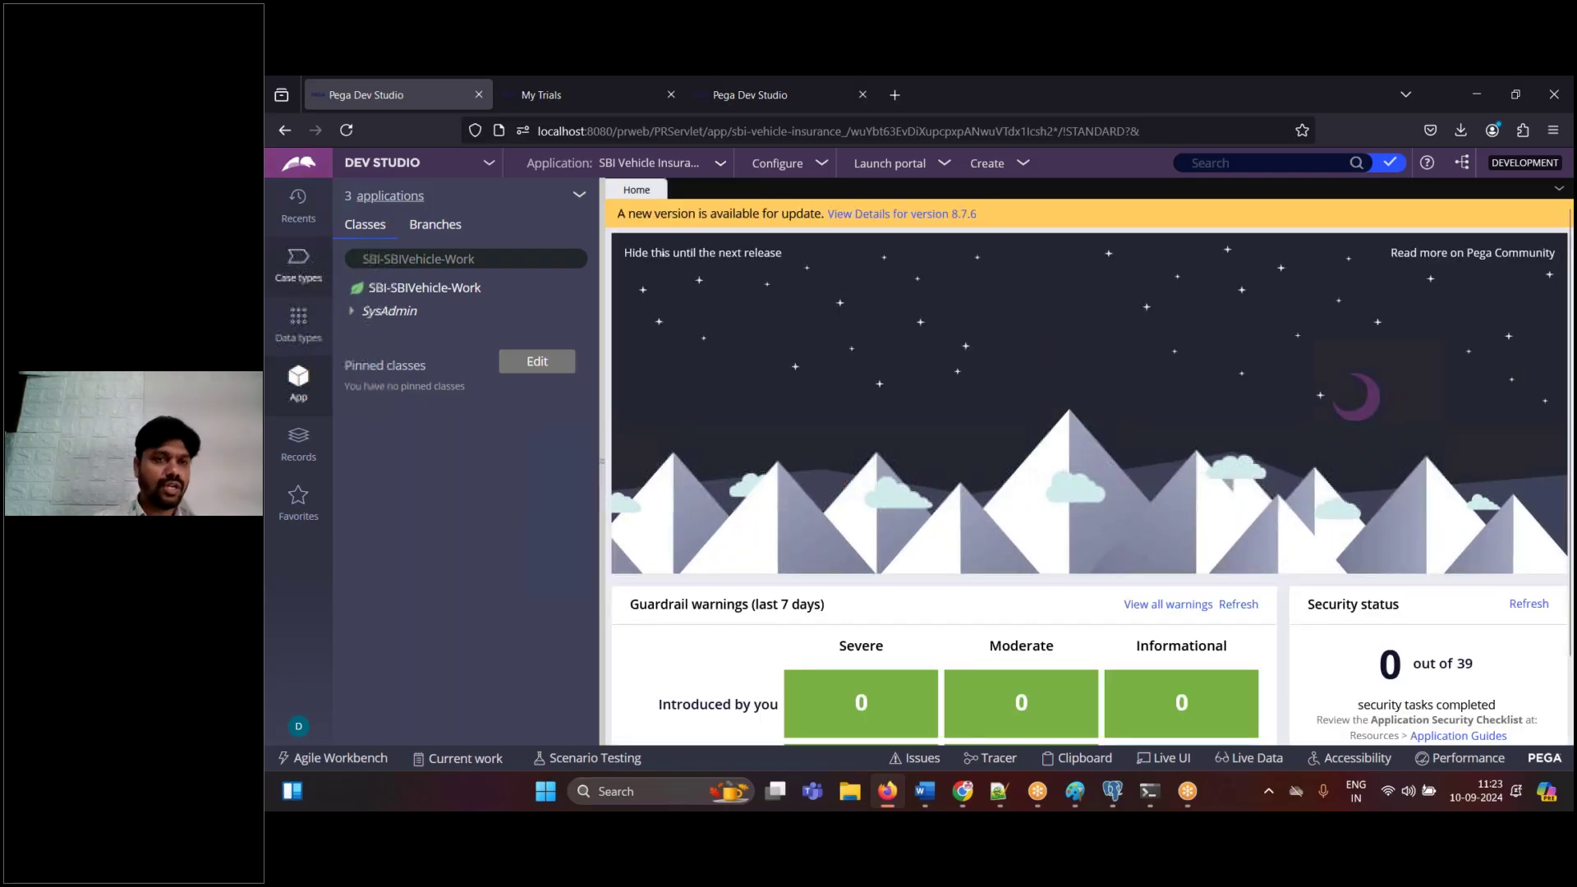
# - Show Case types then the App explorer, and note 'App Explorer' in Word
pyautogui.click(301, 263)
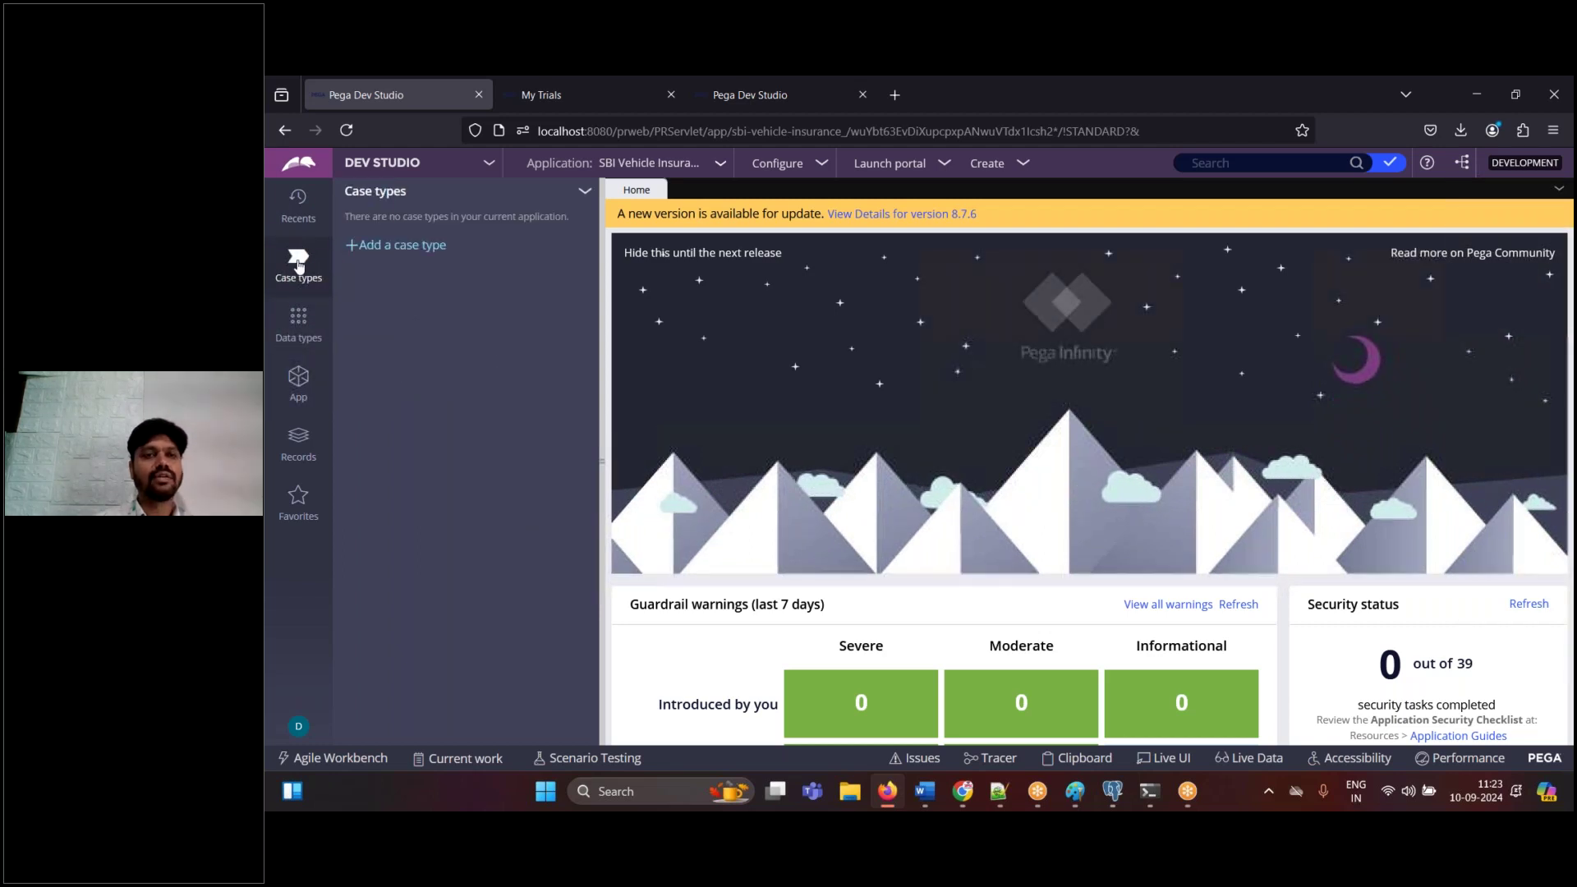
pyautogui.click(301, 396)
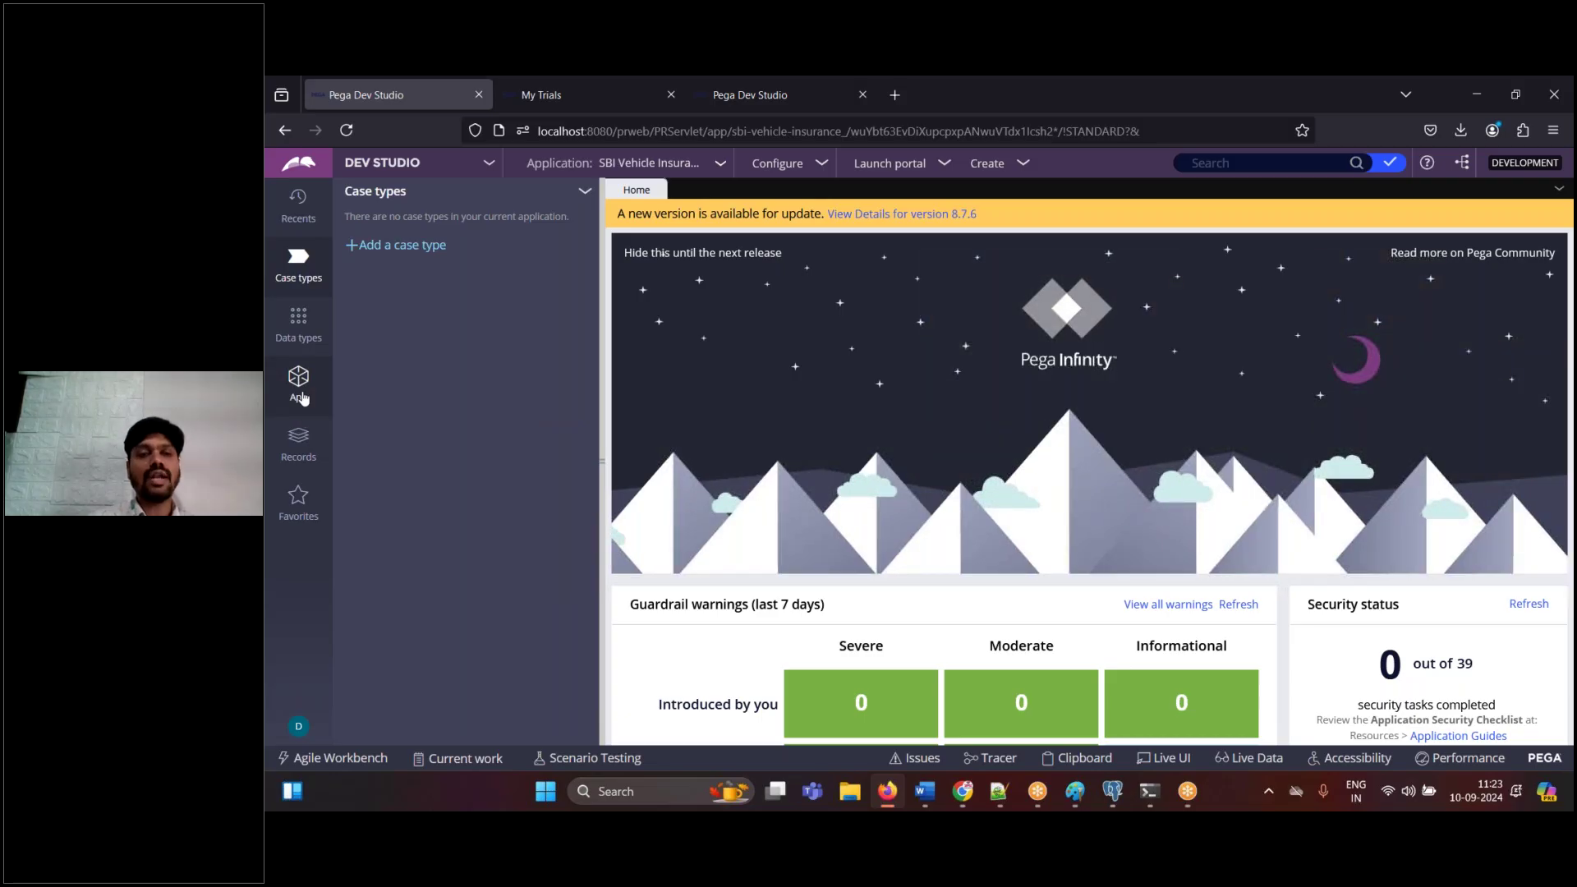
pyautogui.click(927, 806)
pyautogui.write('App Explorer')
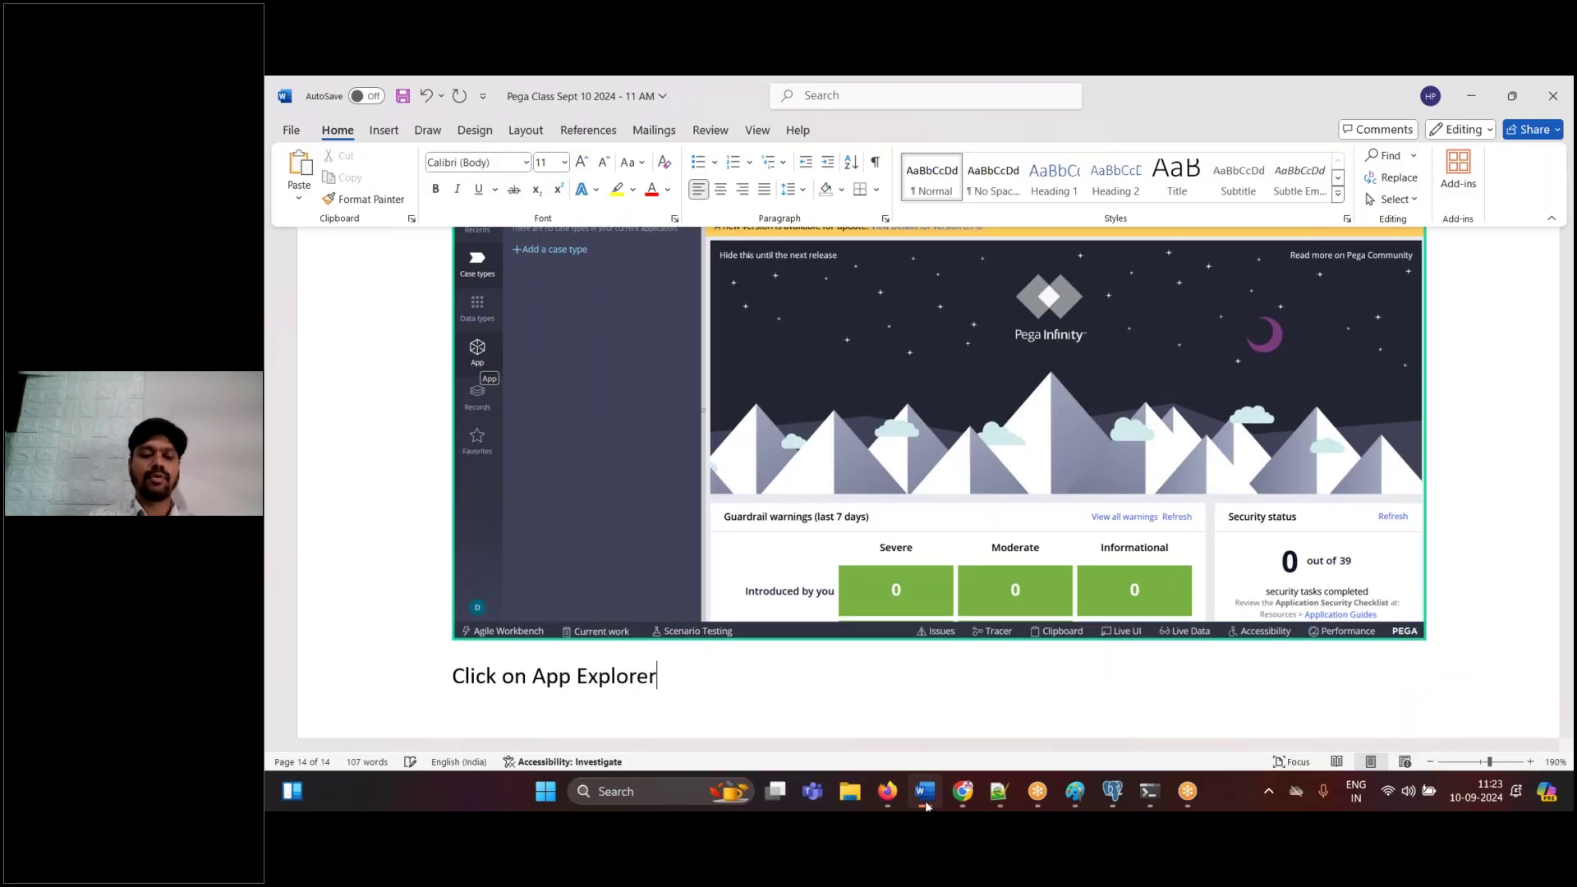
pyautogui.click(927, 806)
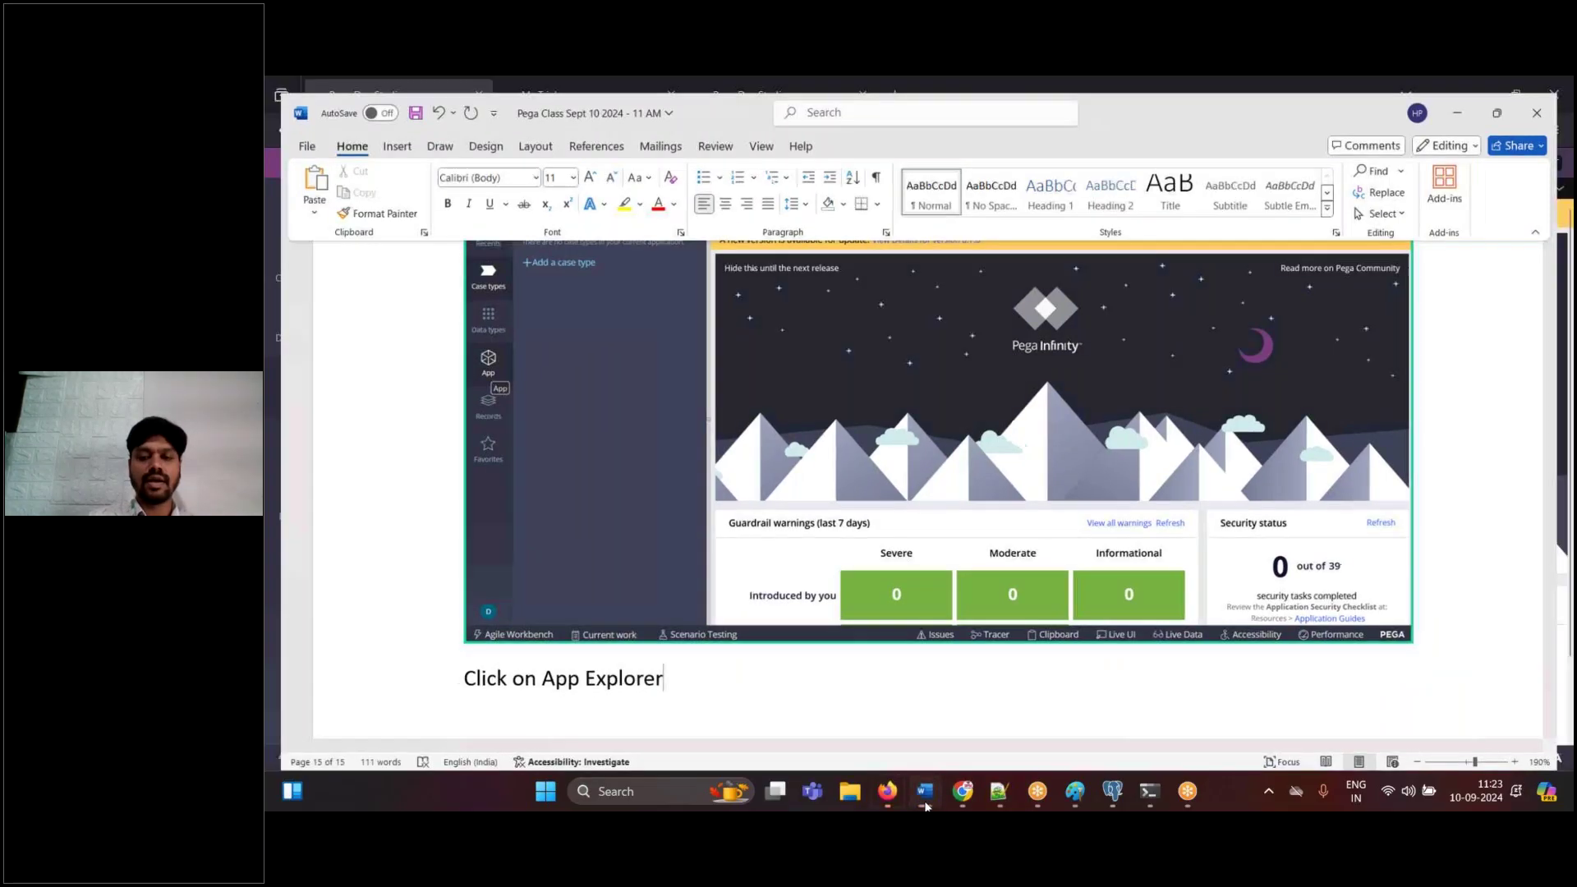
# - Paste the App Explorer screenshot into Word followed by 'Done.' and 'DONE.'
pyautogui.click(927, 806)
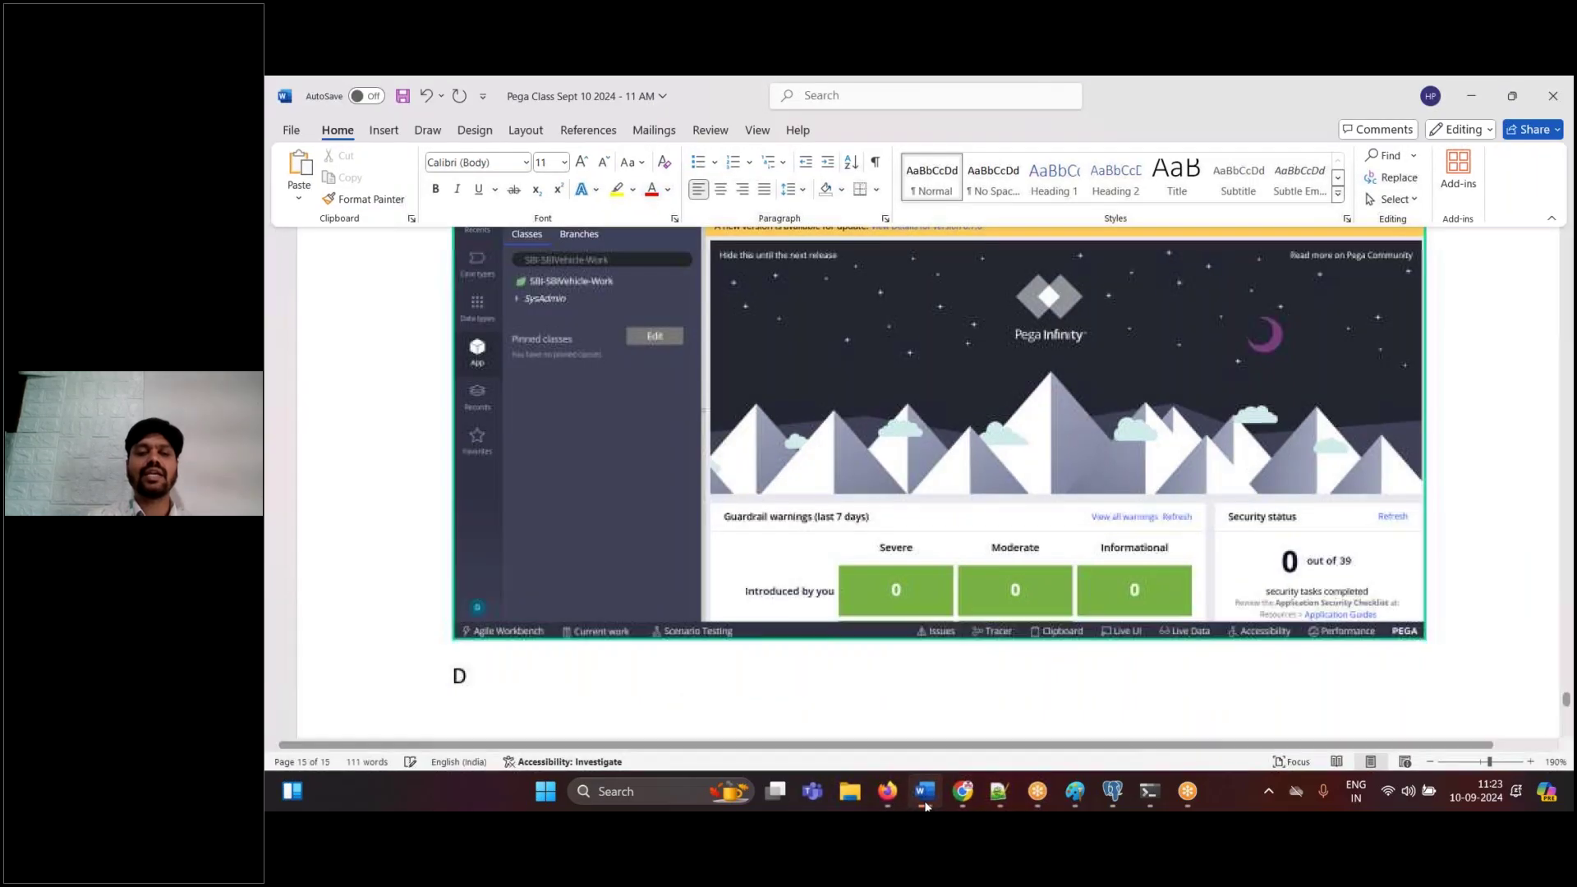
pyautogui.write('one.')
pyautogui.press('Return')
pyautogui.write('DOE')
pyautogui.press('BackSpace')
pyautogui.write('NE.')
pyautogui.press('Return')
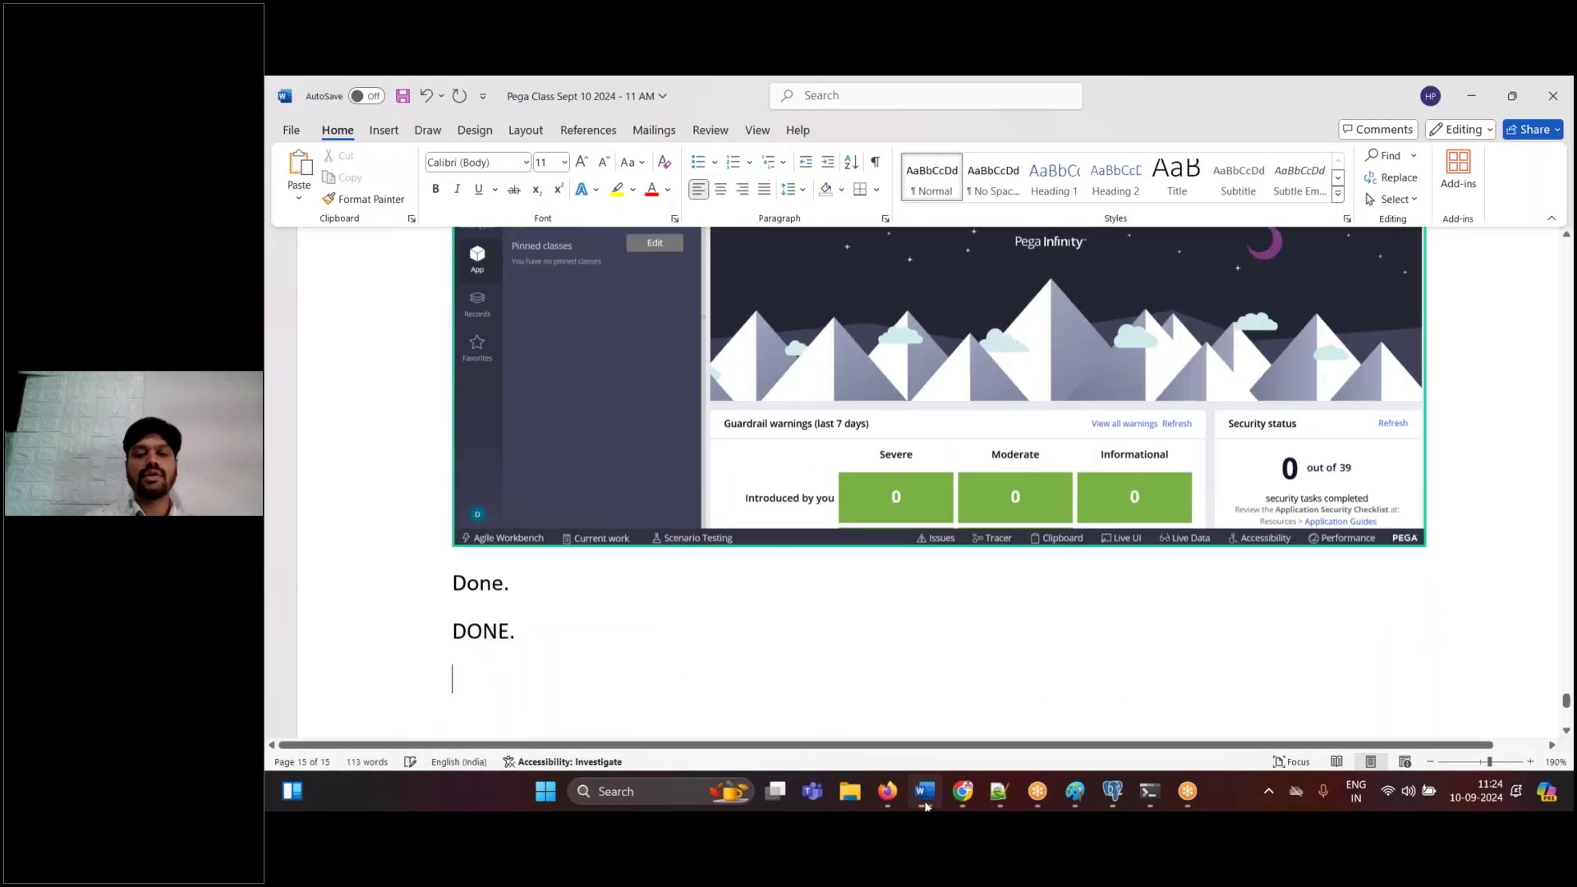
pyautogui.click(927, 807)
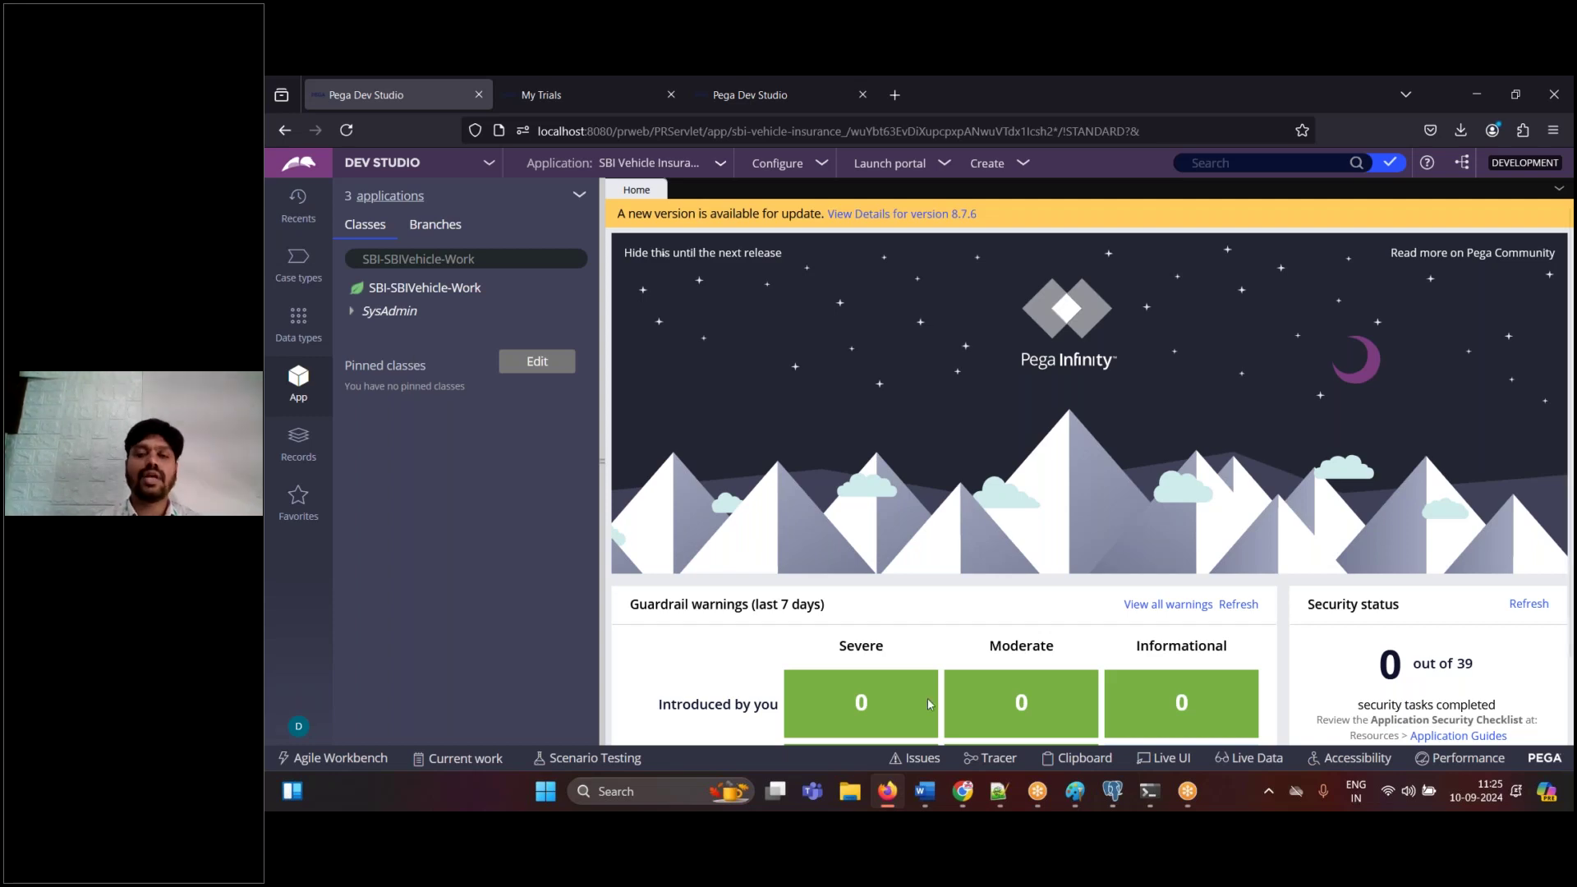
# - Add the heading '> Organization Strcuture :' below the Sept 10 login details
pyautogui.click(1002, 803)
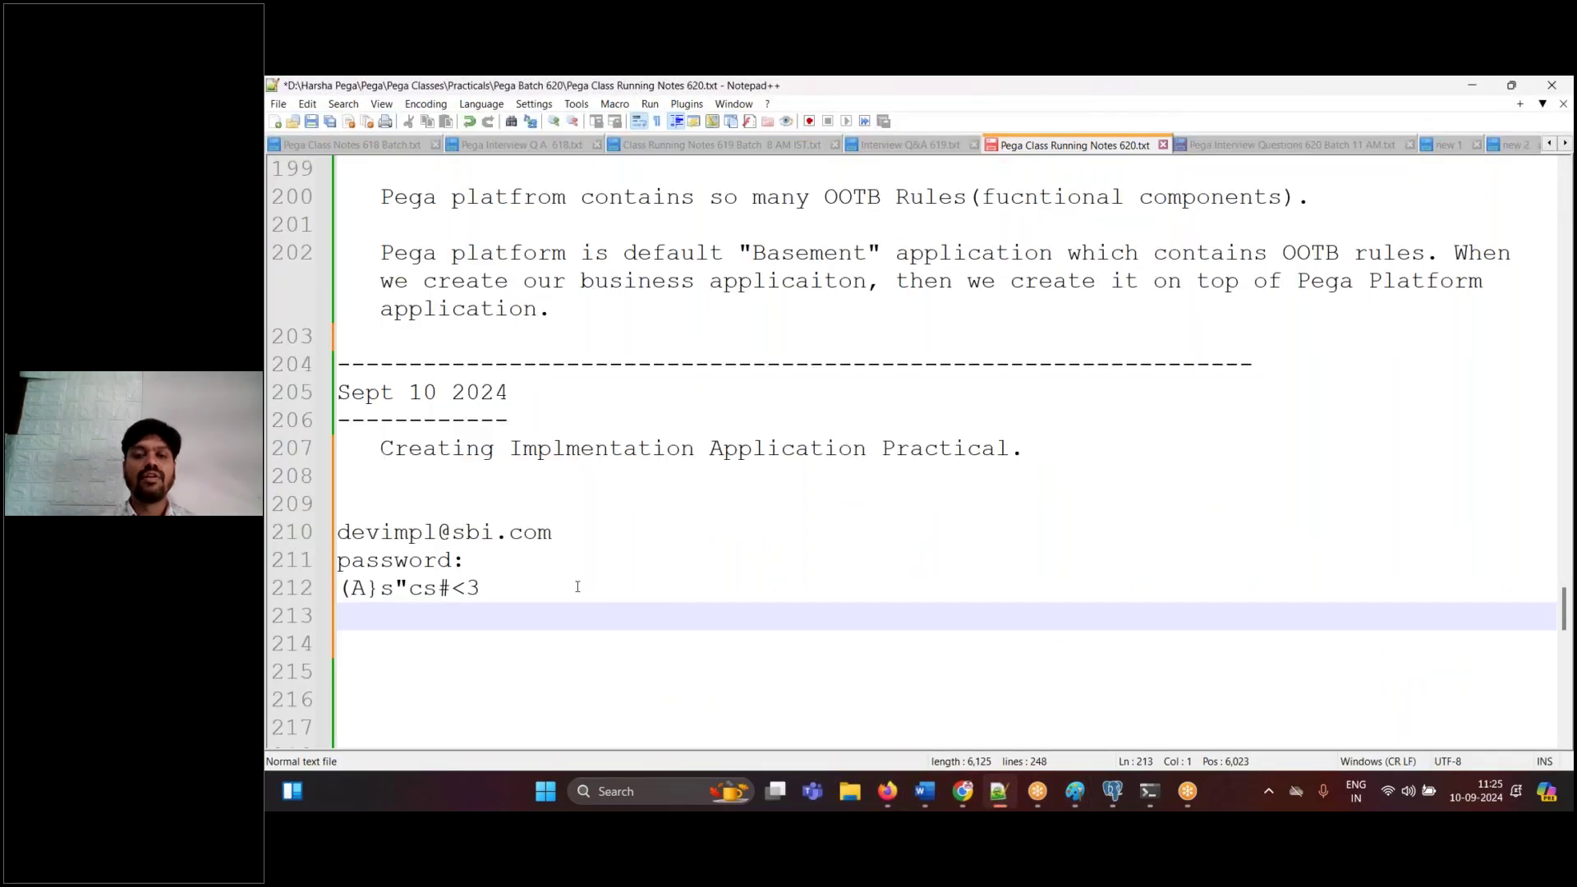
pyautogui.press('Return')
pyautogui.write('Org')
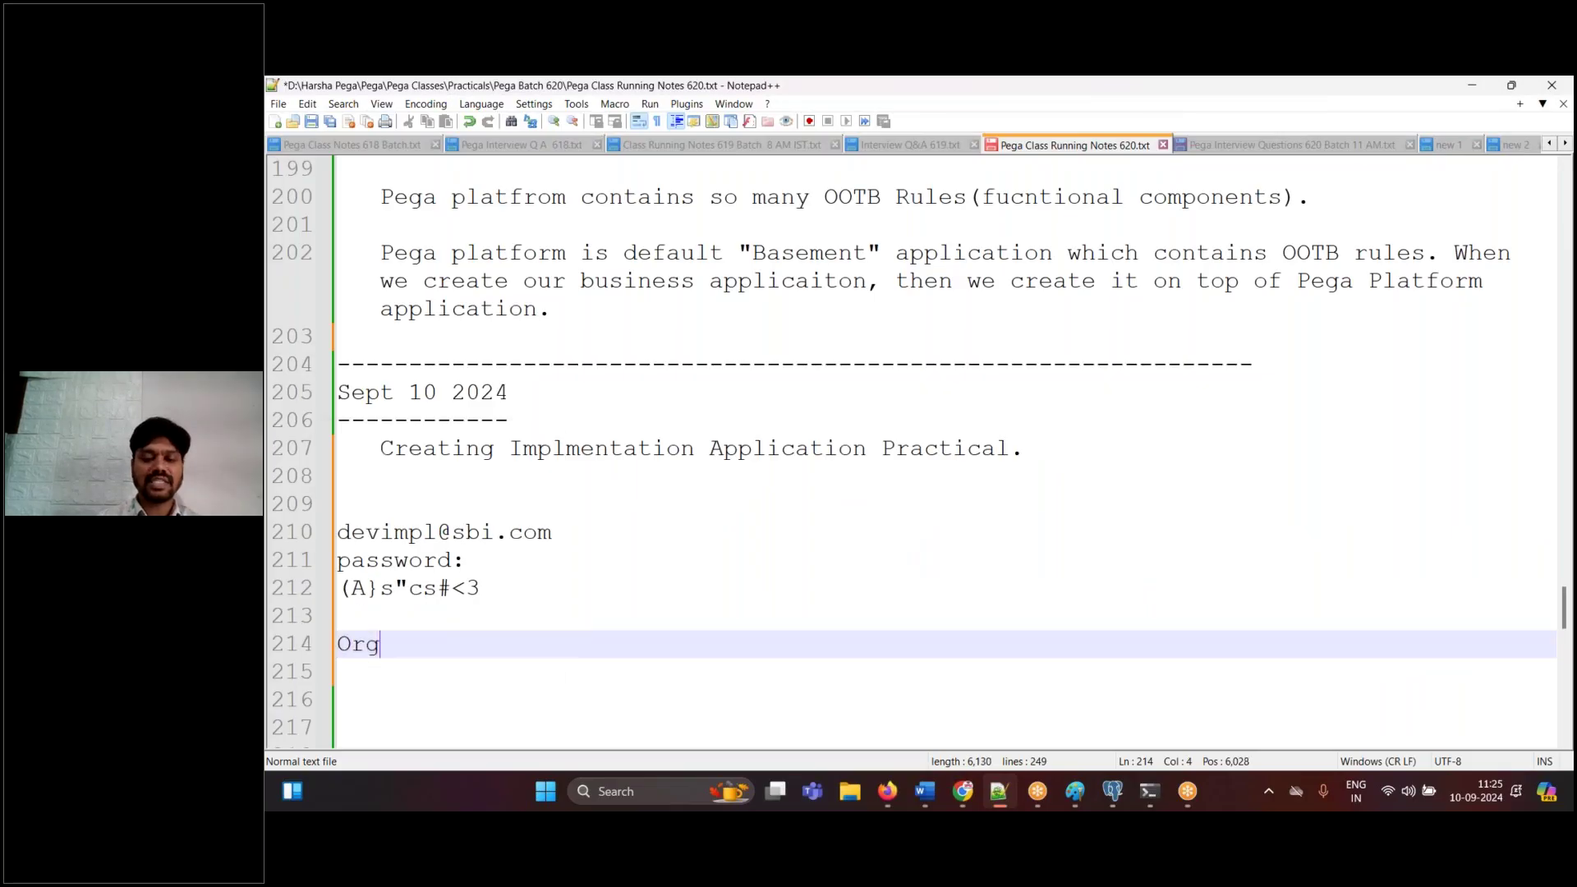
pyautogui.write('anization S')
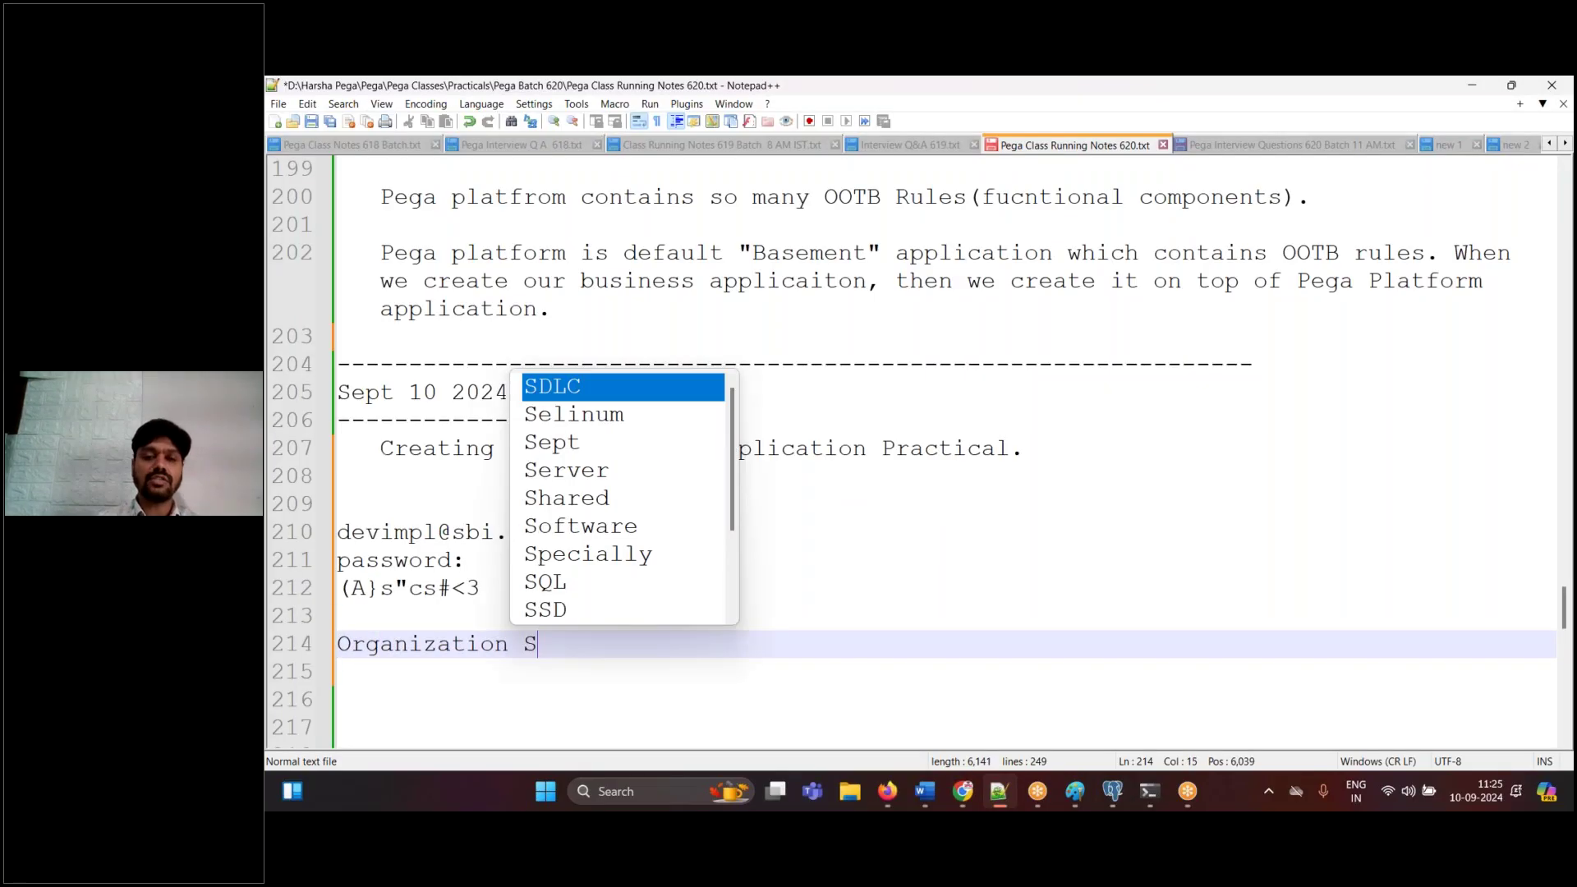
pyautogui.write('trcuture:')
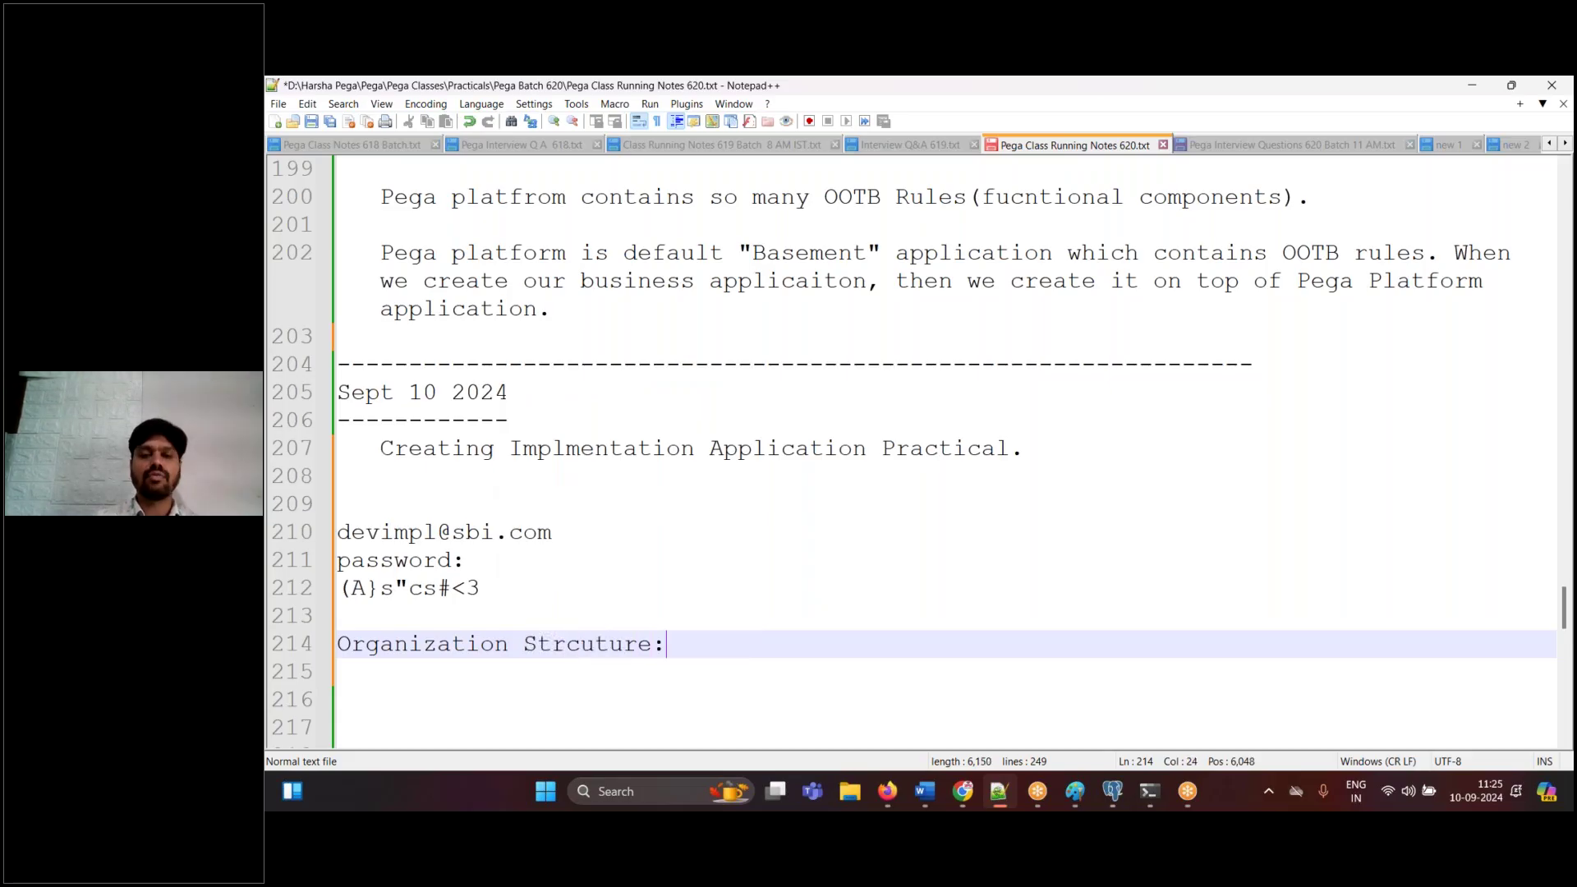
pyautogui.press('Return')
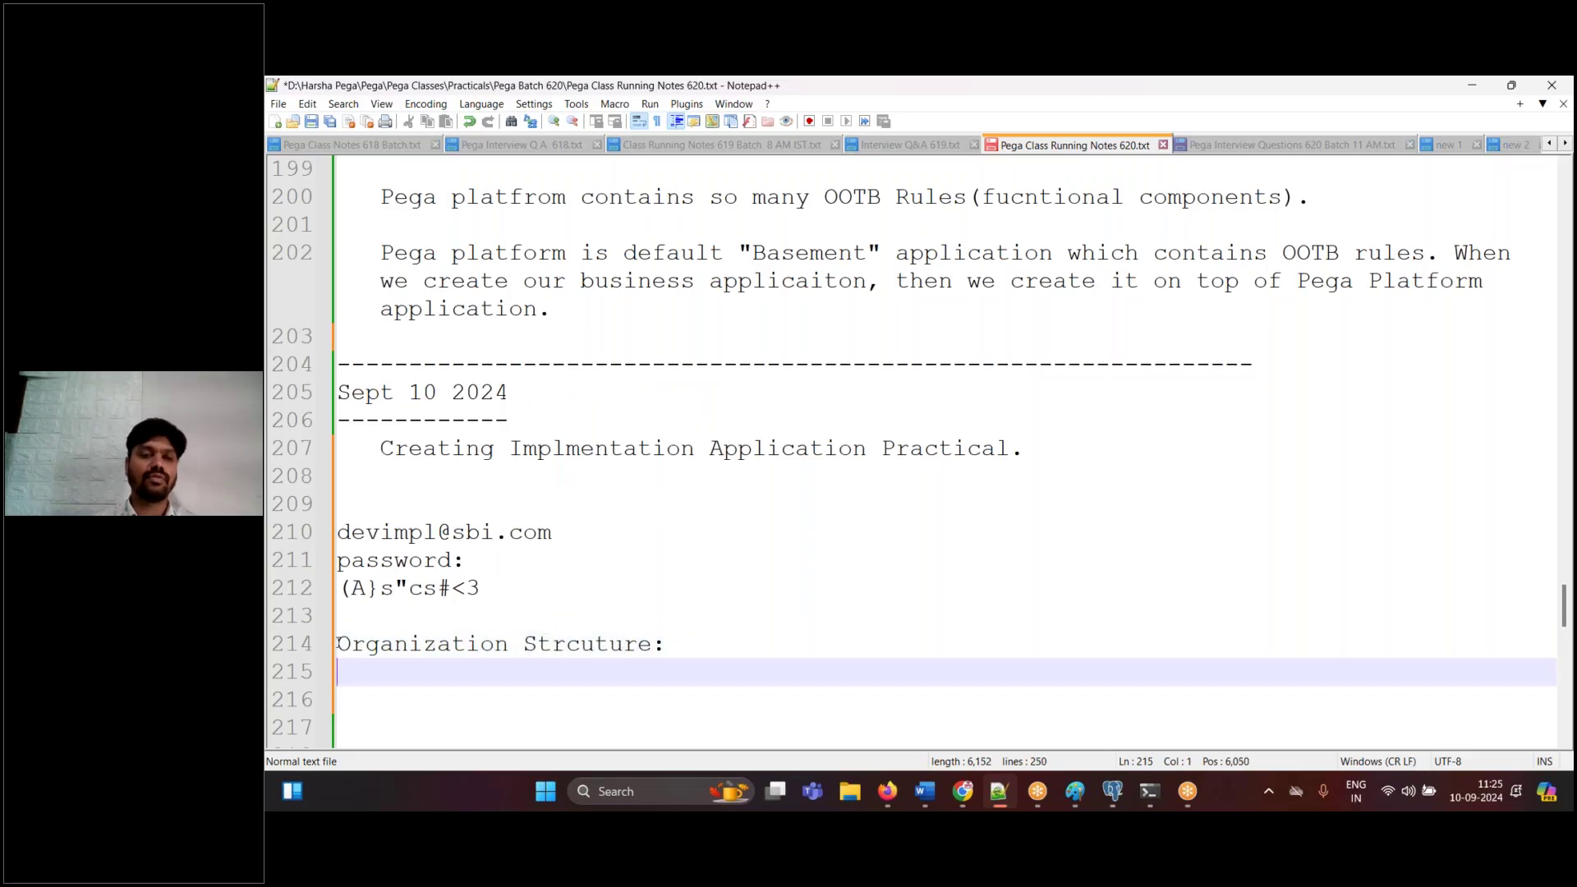
pyautogui.press('Up')
pyautogui.write('>')
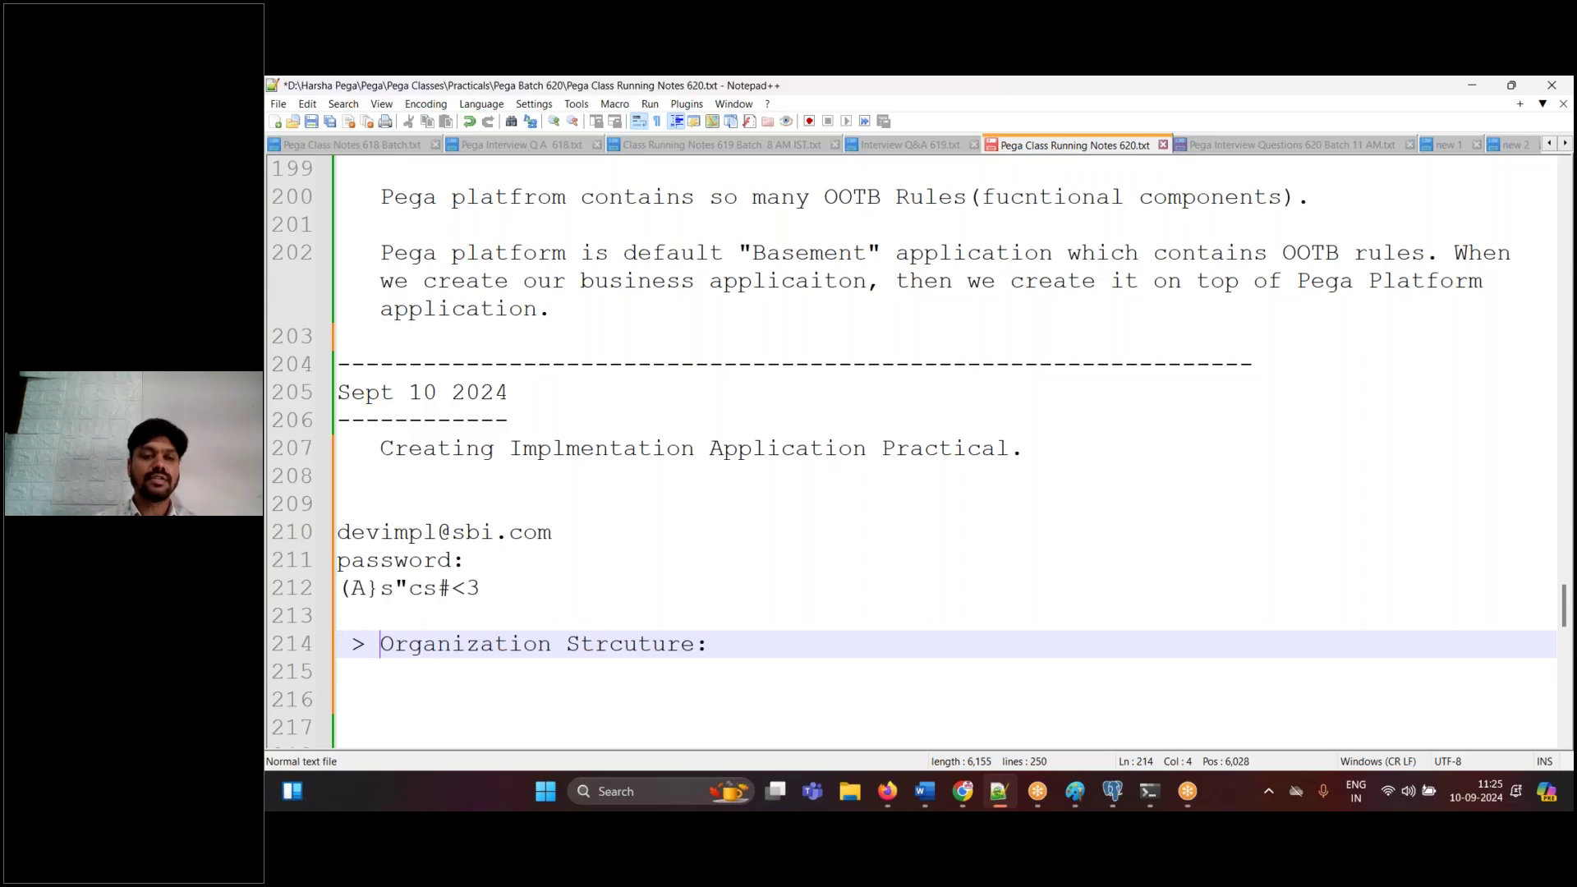
pyautogui.click(715, 644)
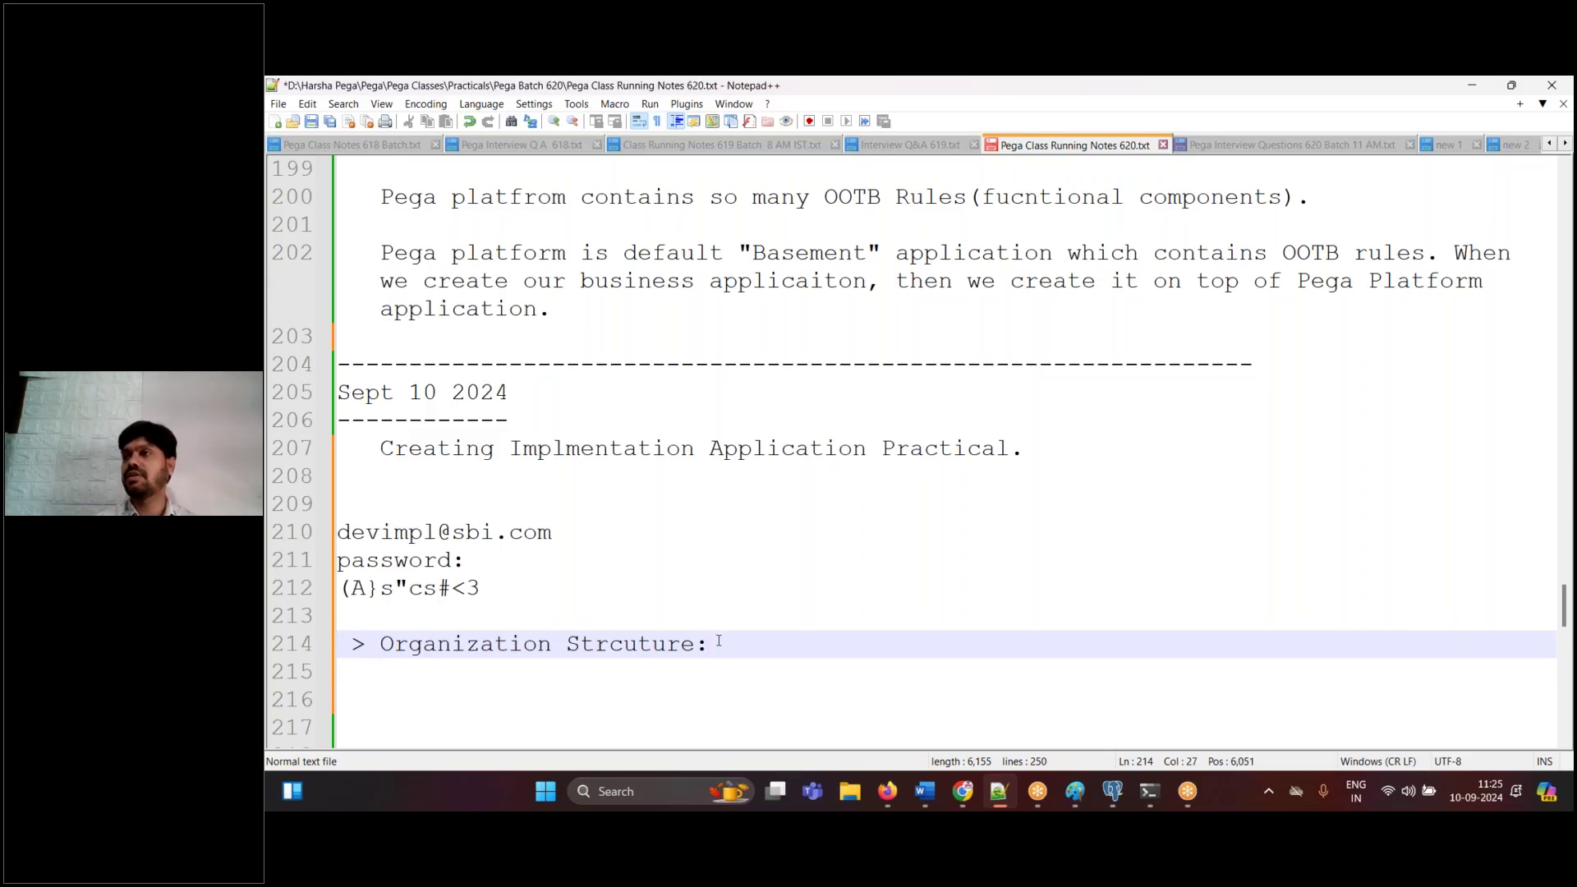
pyautogui.click(700, 644)
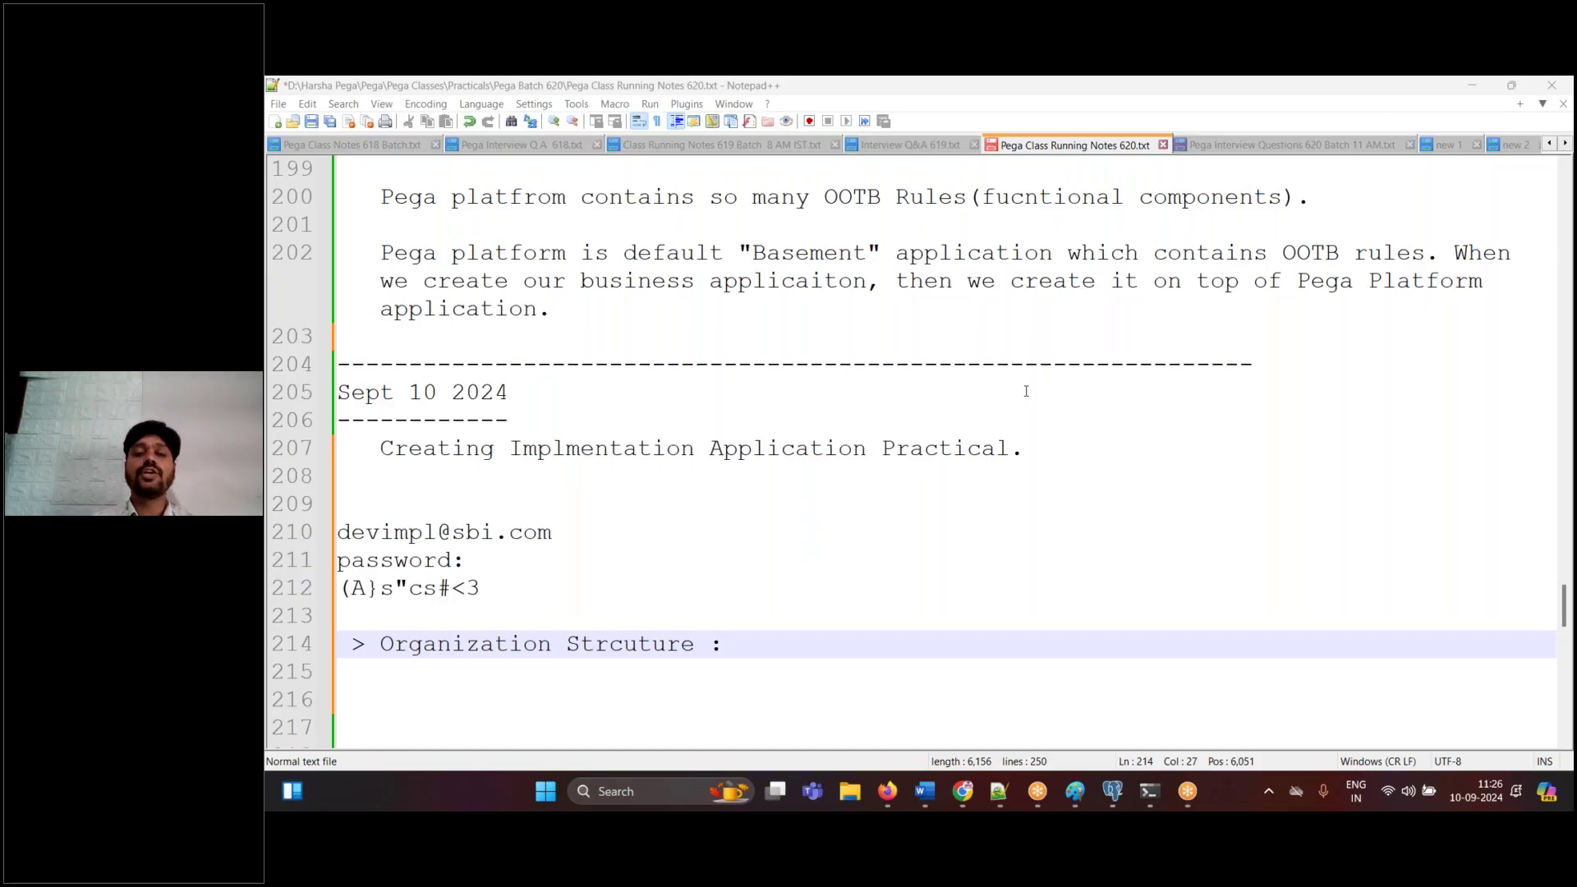
# - Write the note 'Top most business Entity. Under which we have divisions and Units.' and save the file
pyautogui.write('Top o')
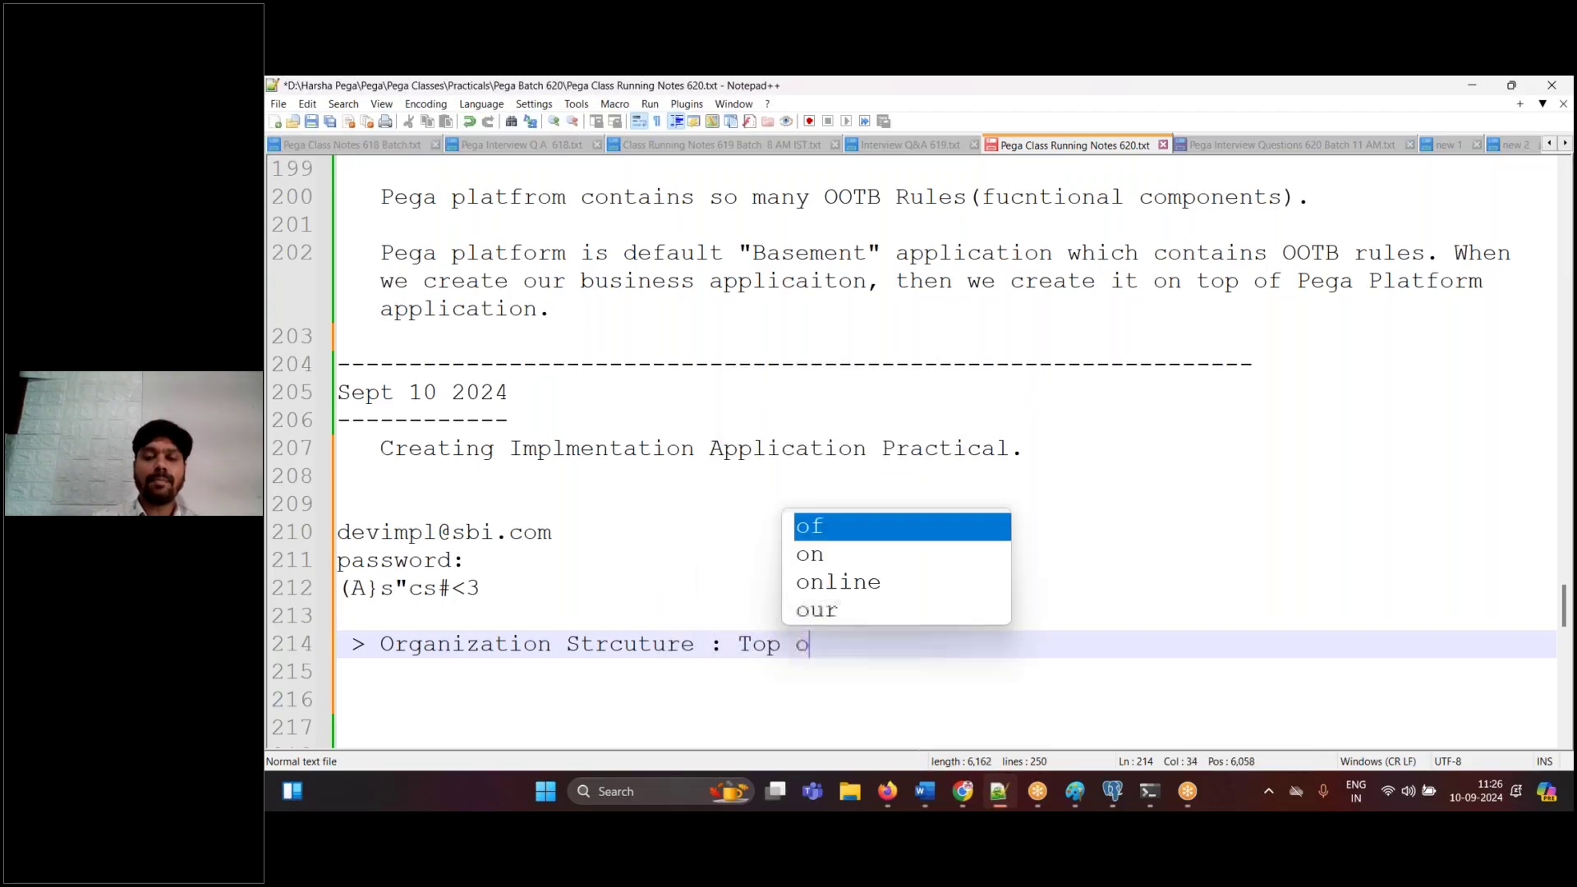
pyautogui.press('BackSpace')
pyautogui.write('most')
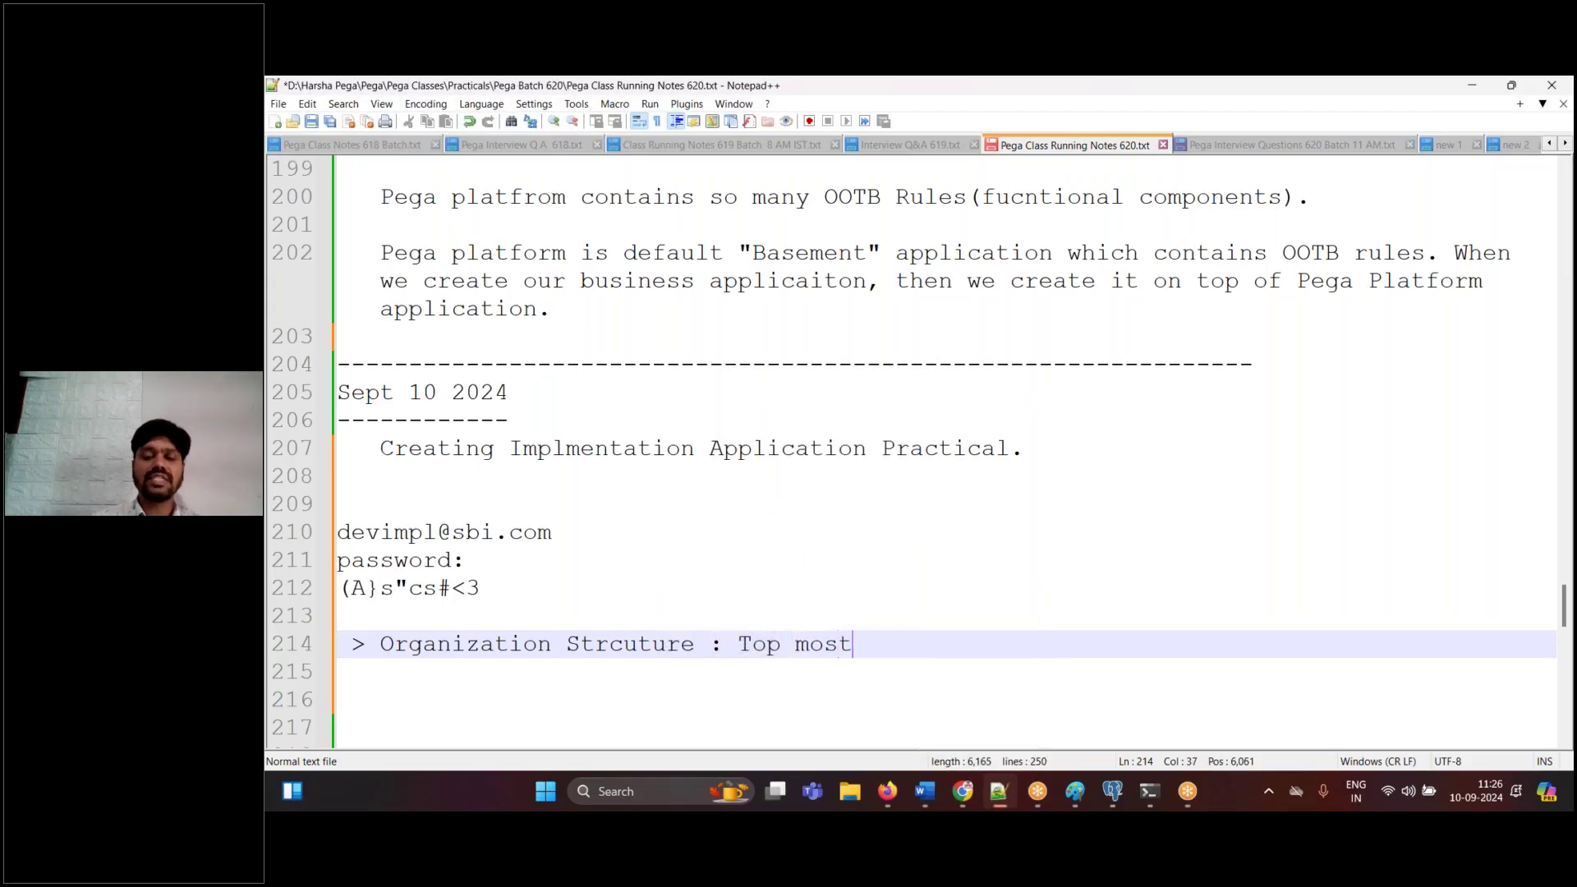
pyautogui.write(' business ')
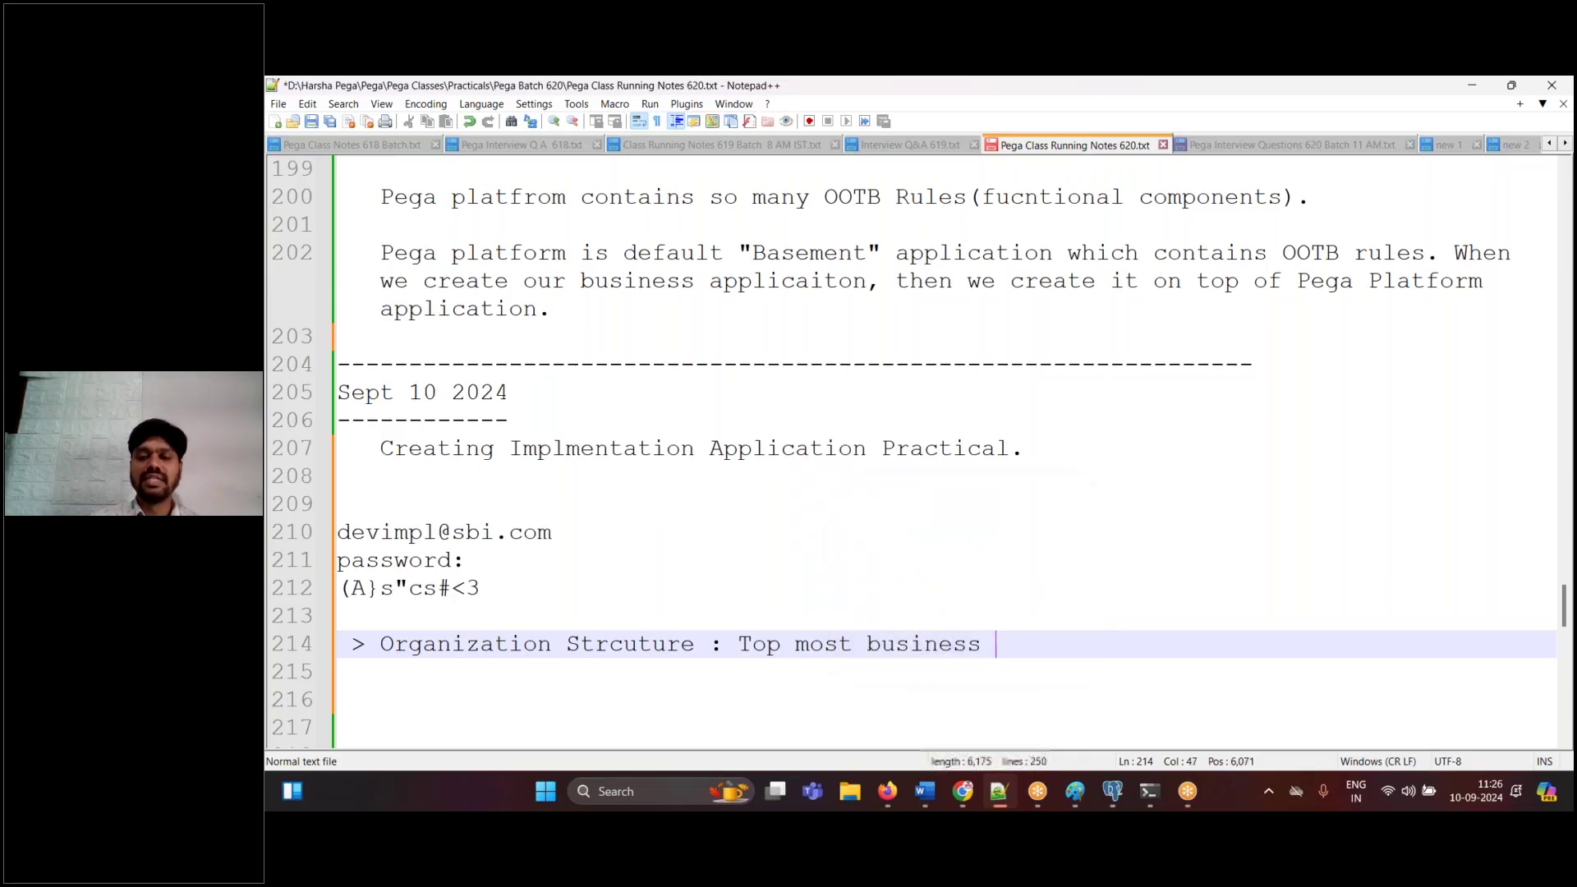
pyautogui.write('Entin')
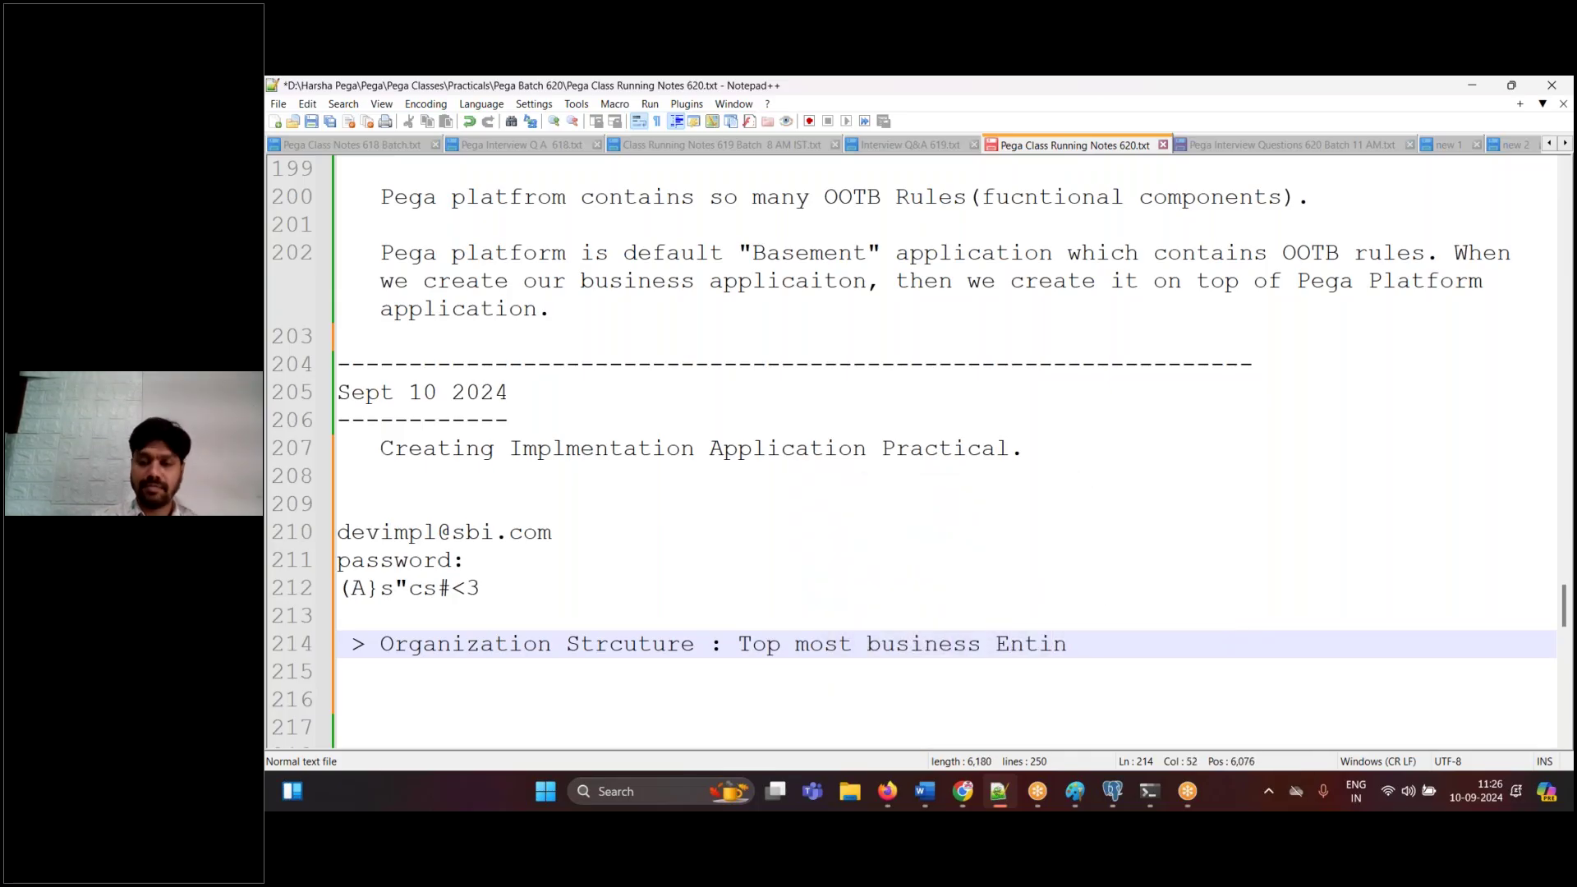
pyautogui.press('BackSpace')
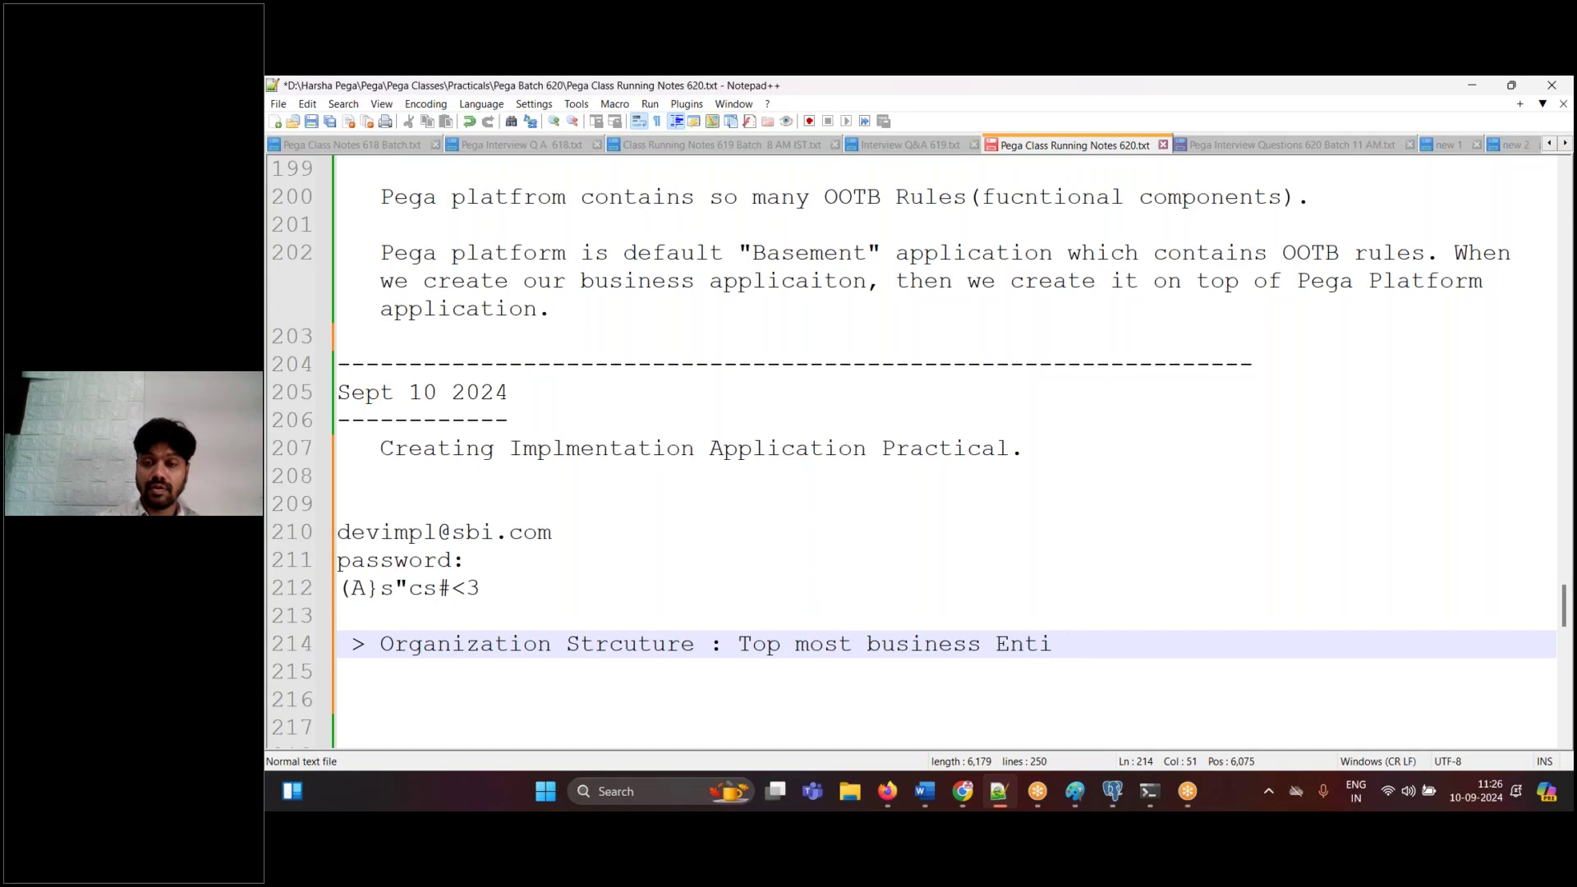
pyautogui.write('ty. ')
pyautogui.write('Under ')
pyautogui.write('which(')
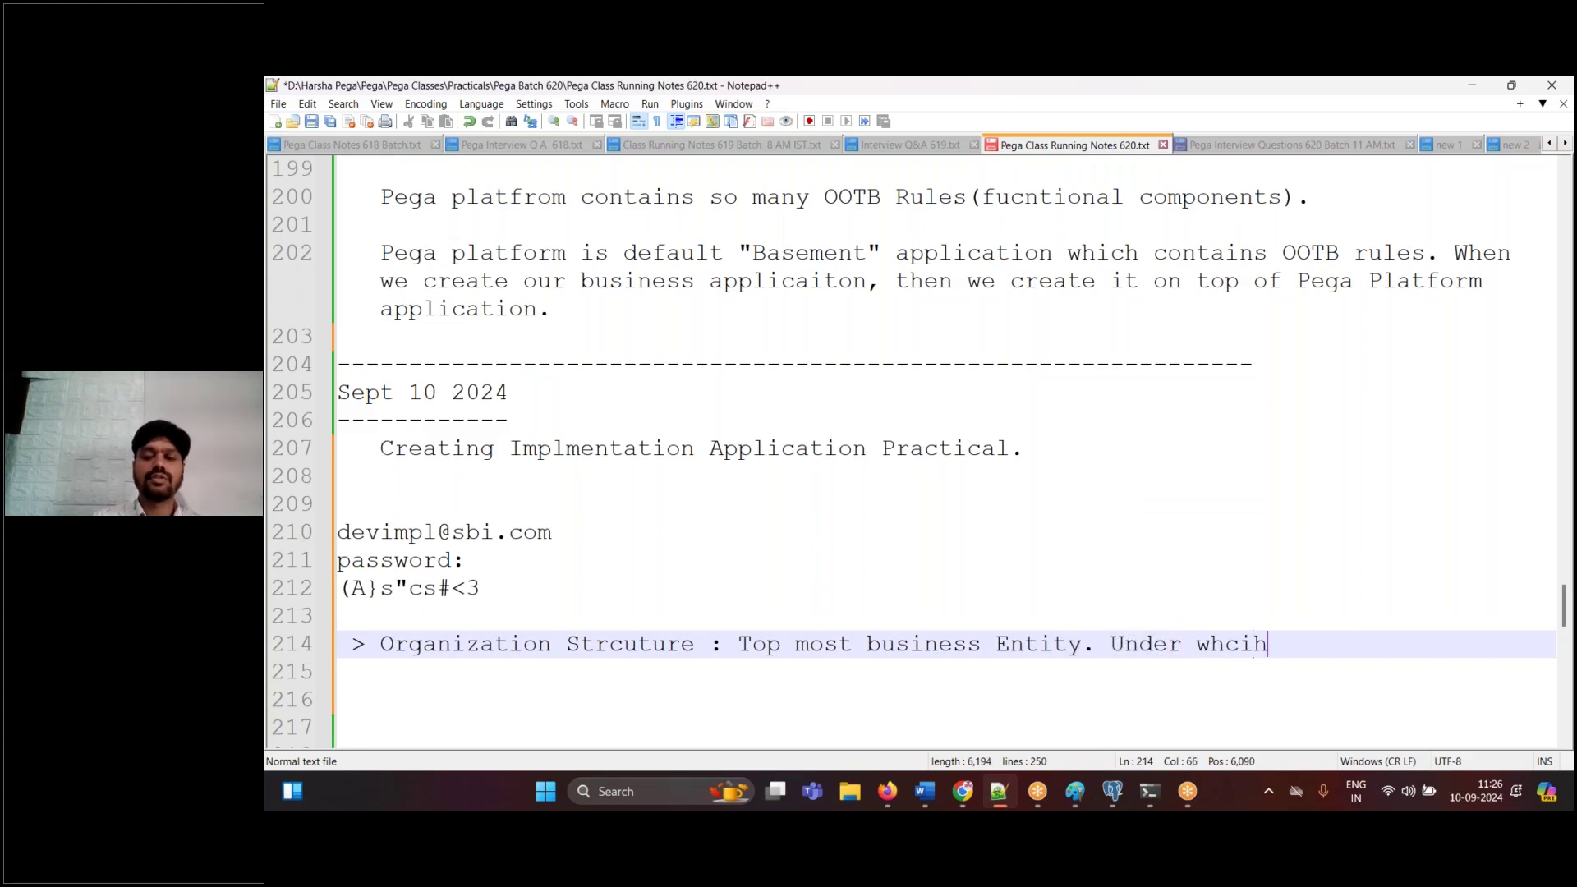
pyautogui.press('BackSpace')
pyautogui.press('BackSpace')
pyautogui.write('h we')
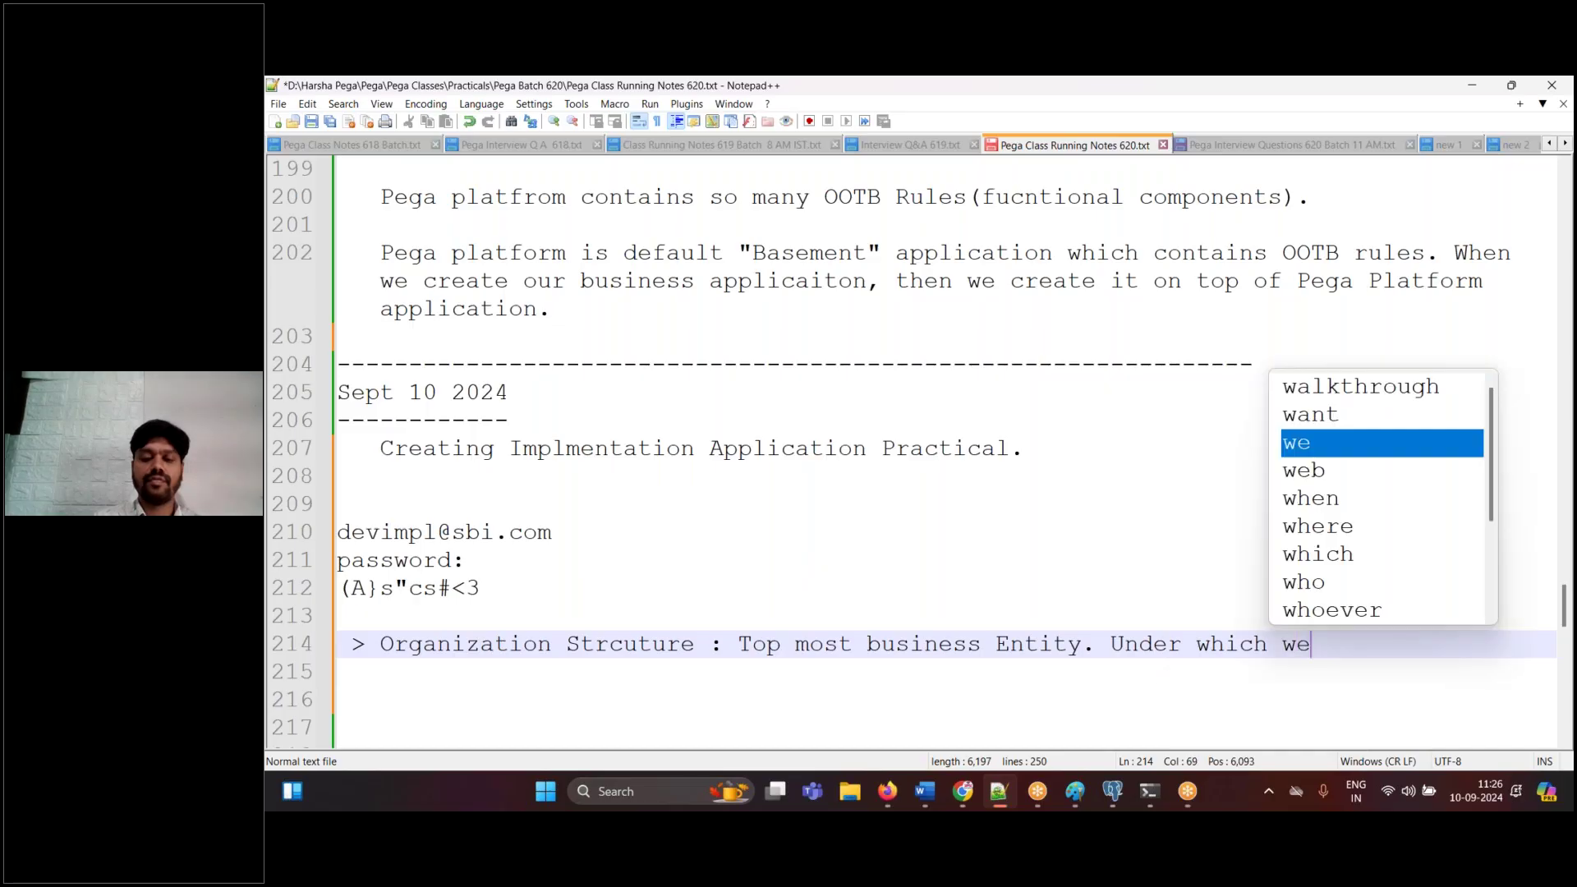
pyautogui.write(' have divis')
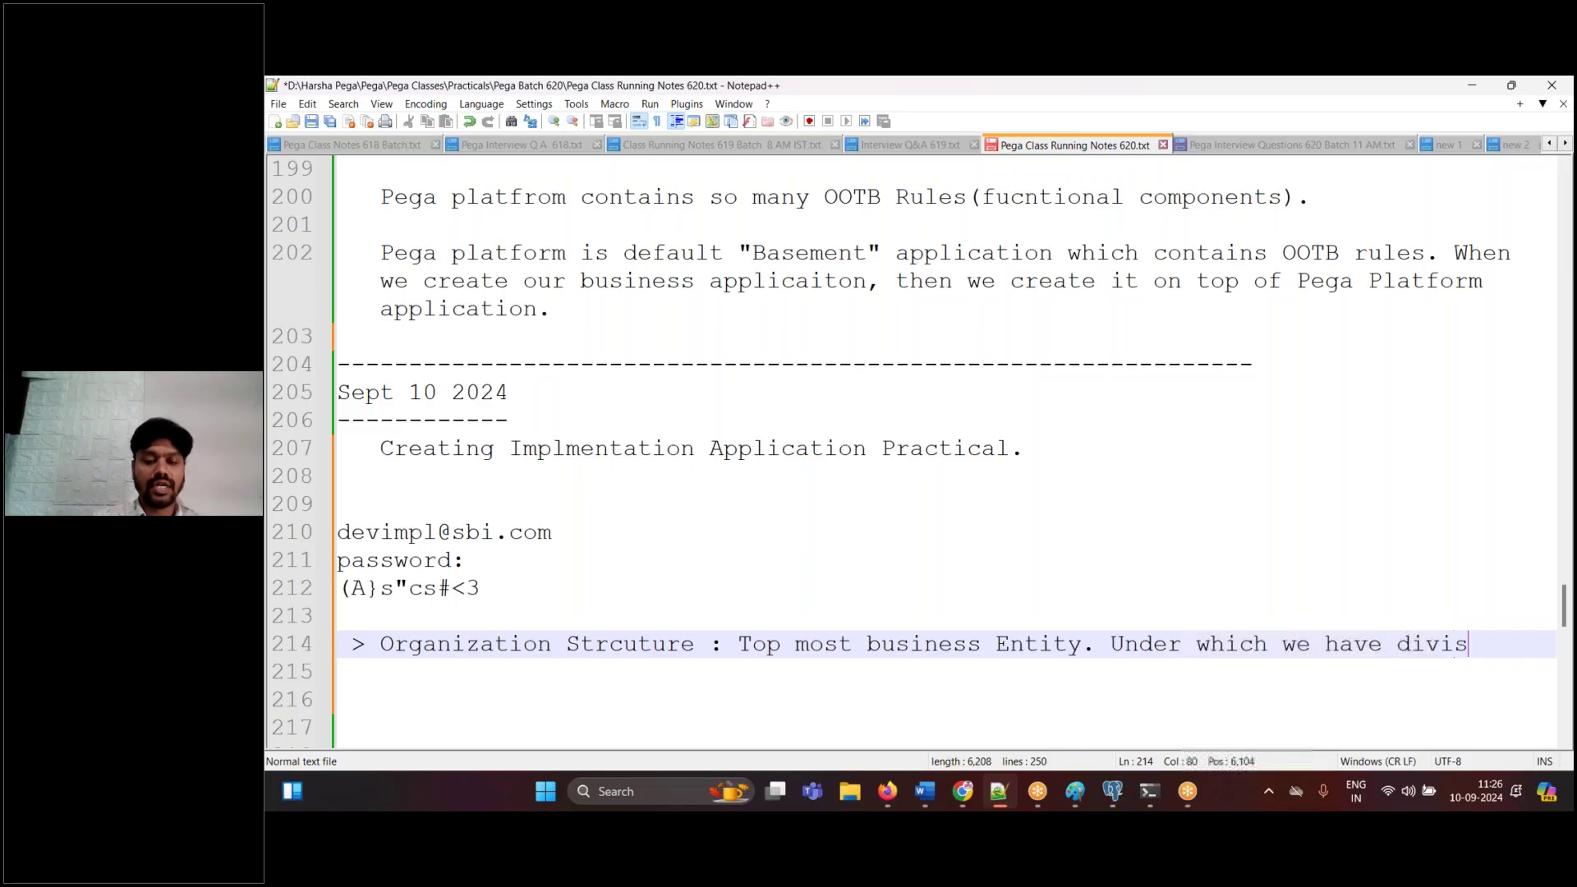
pyautogui.write('ions and Units,')
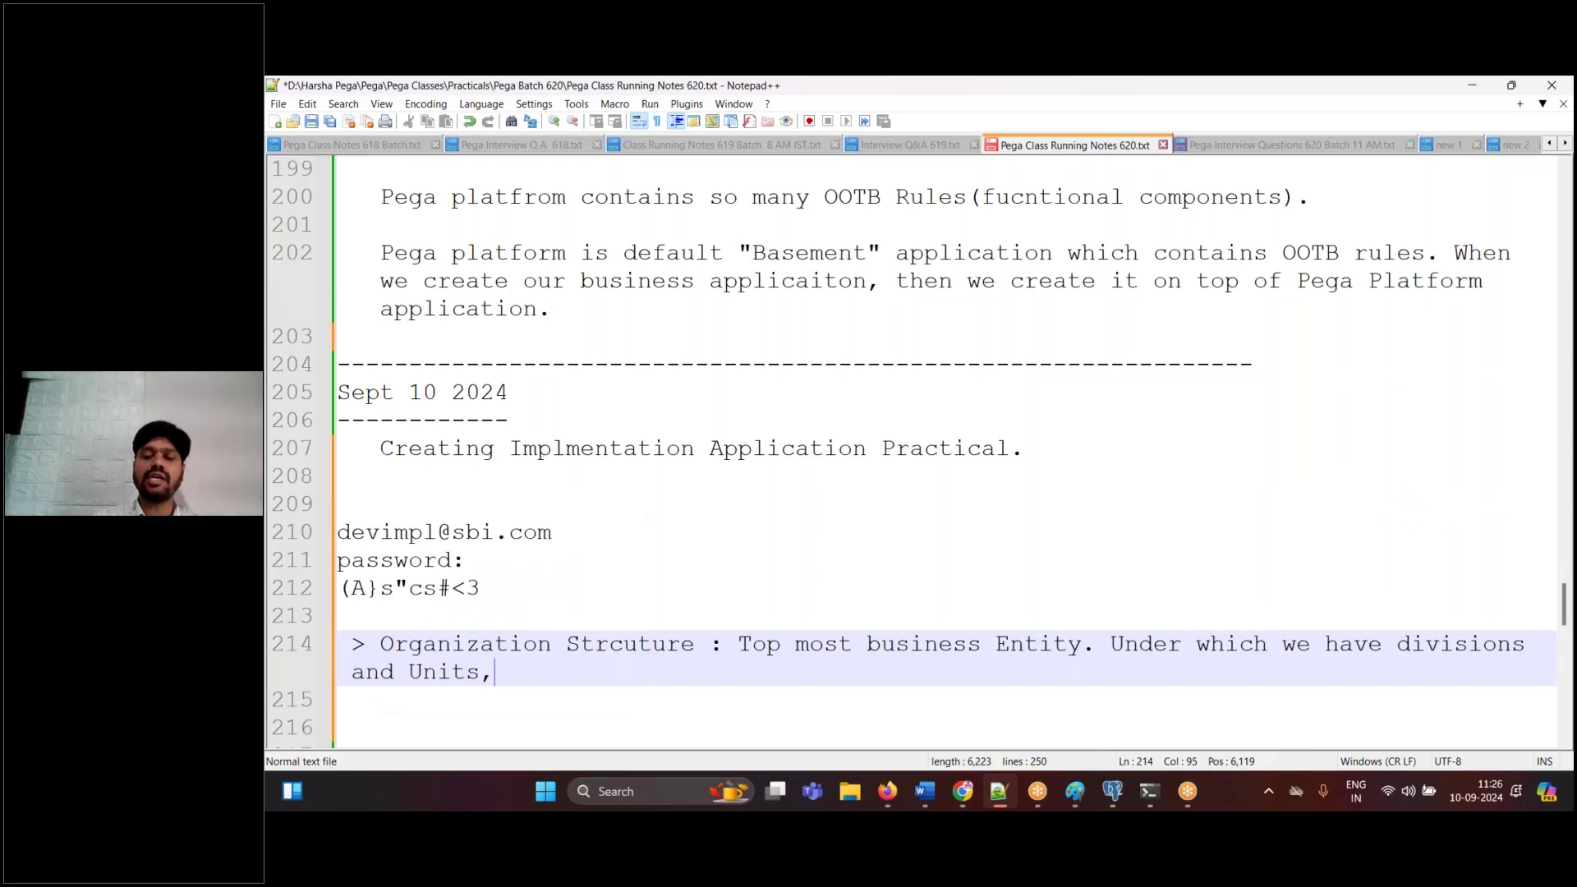
pyautogui.press('BackSpace')
pyautogui.write('.')
pyautogui.press('Return')
pyautogui.press('Return')
pyautogui.hotkey('ctrl', 's')
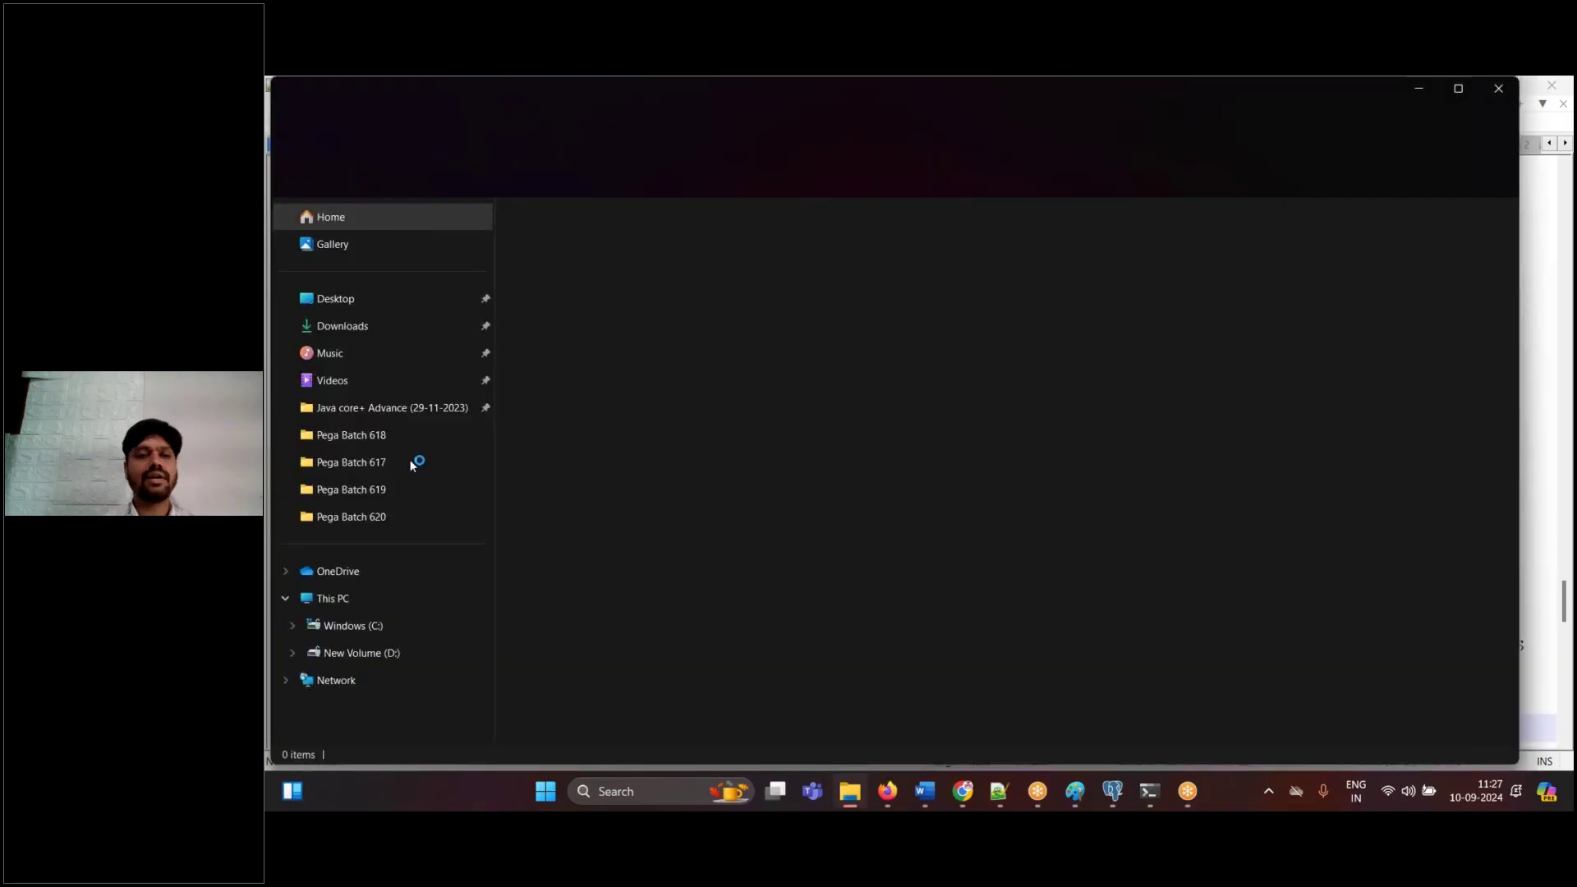
# - Go from Pega Batch 620 up to Pega Classes and open the Diagrams folder
pyautogui.click(382, 516)
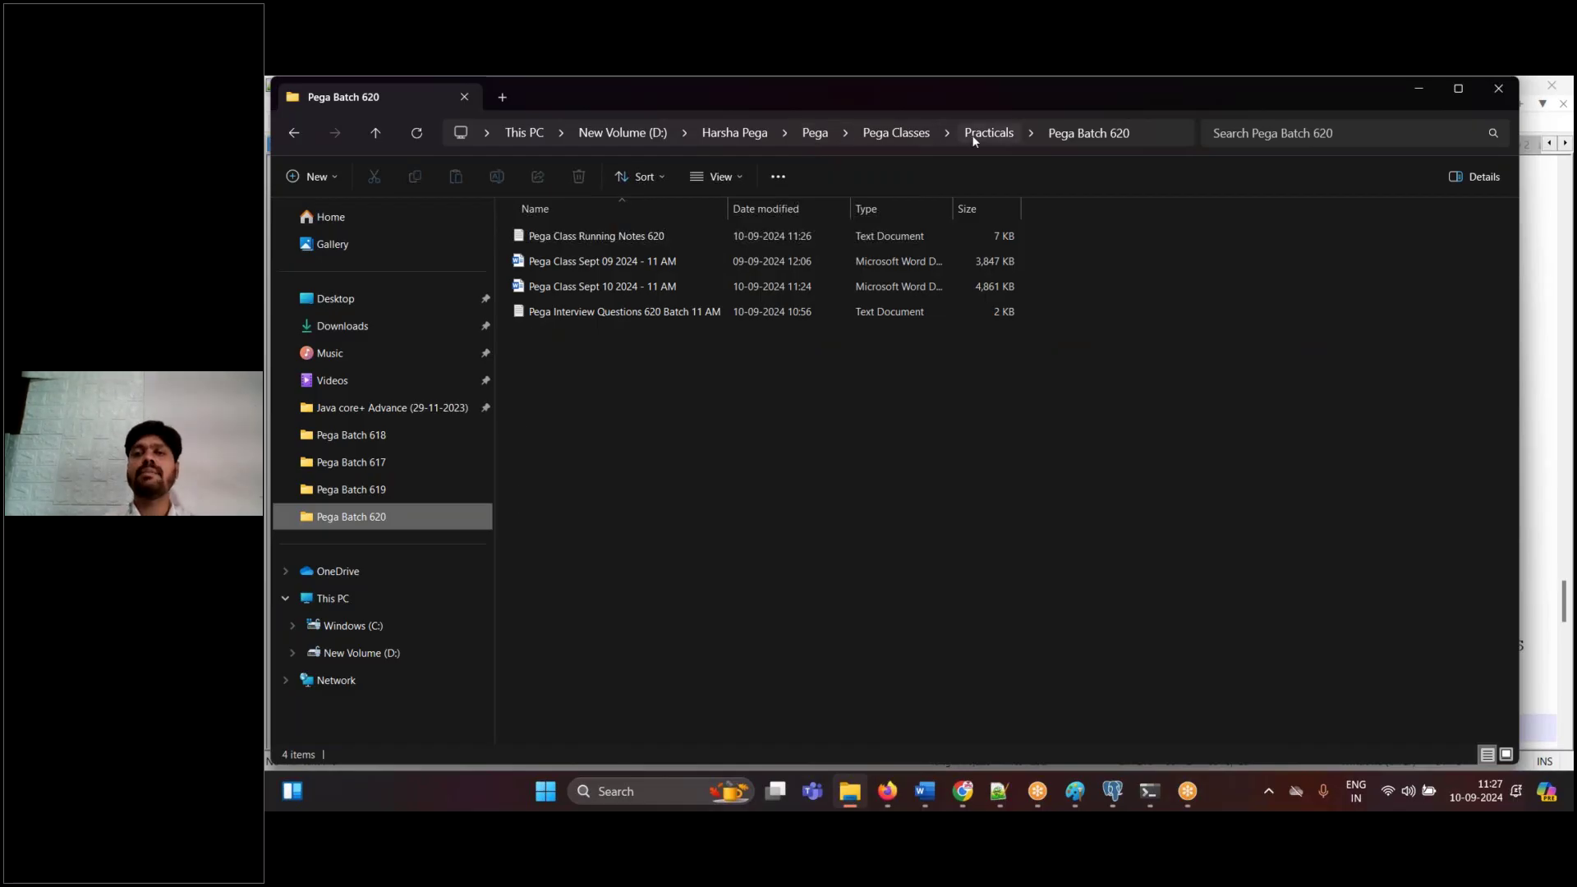
pyautogui.click(908, 138)
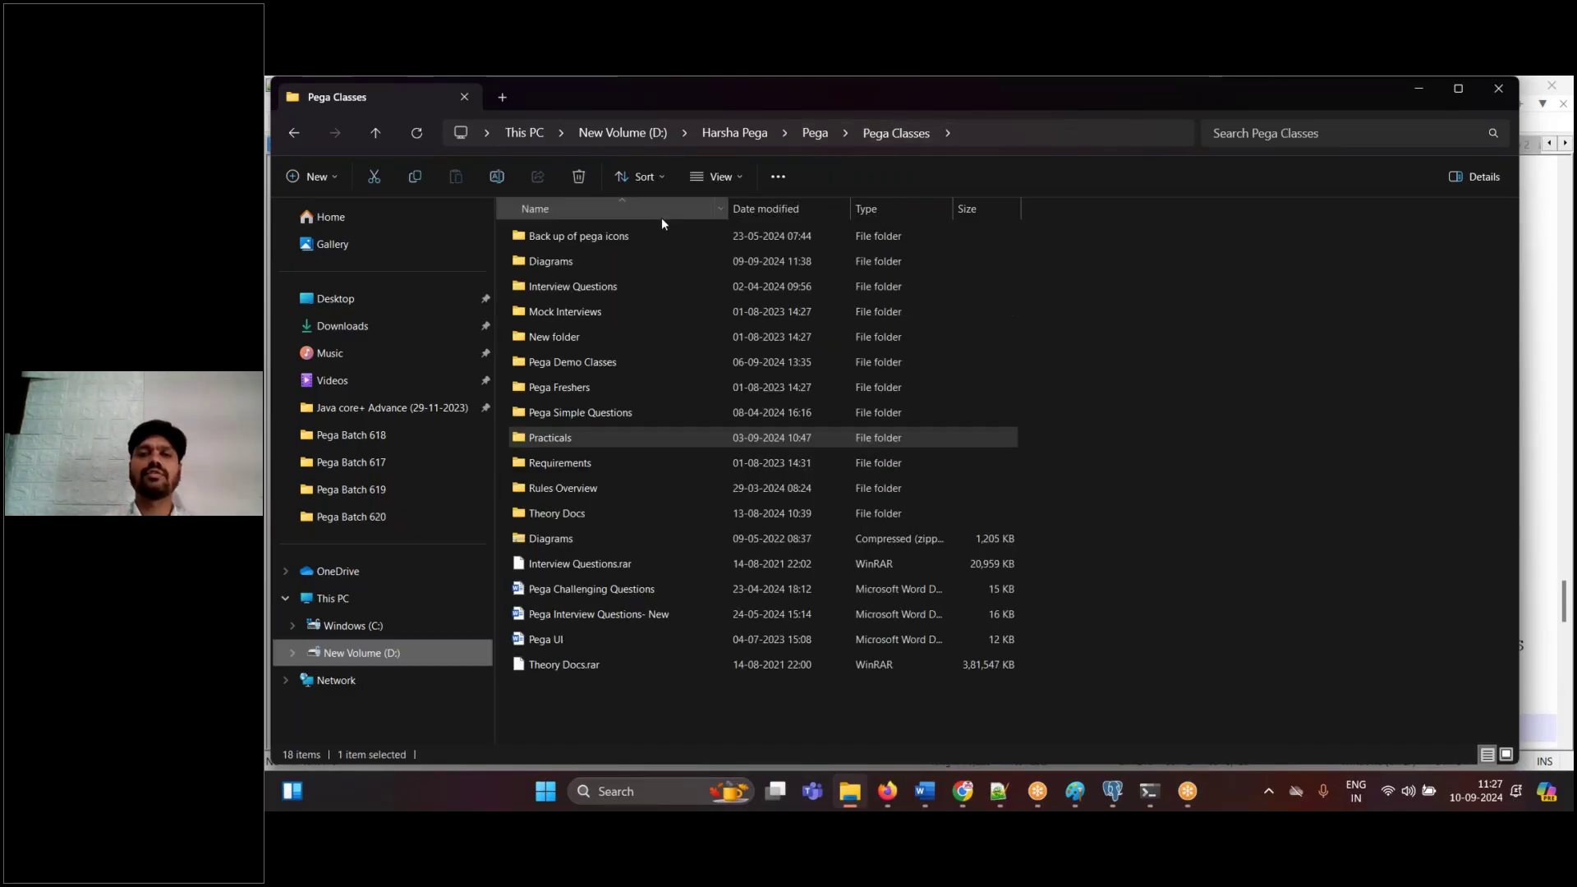
pyautogui.doubleClick(560, 263)
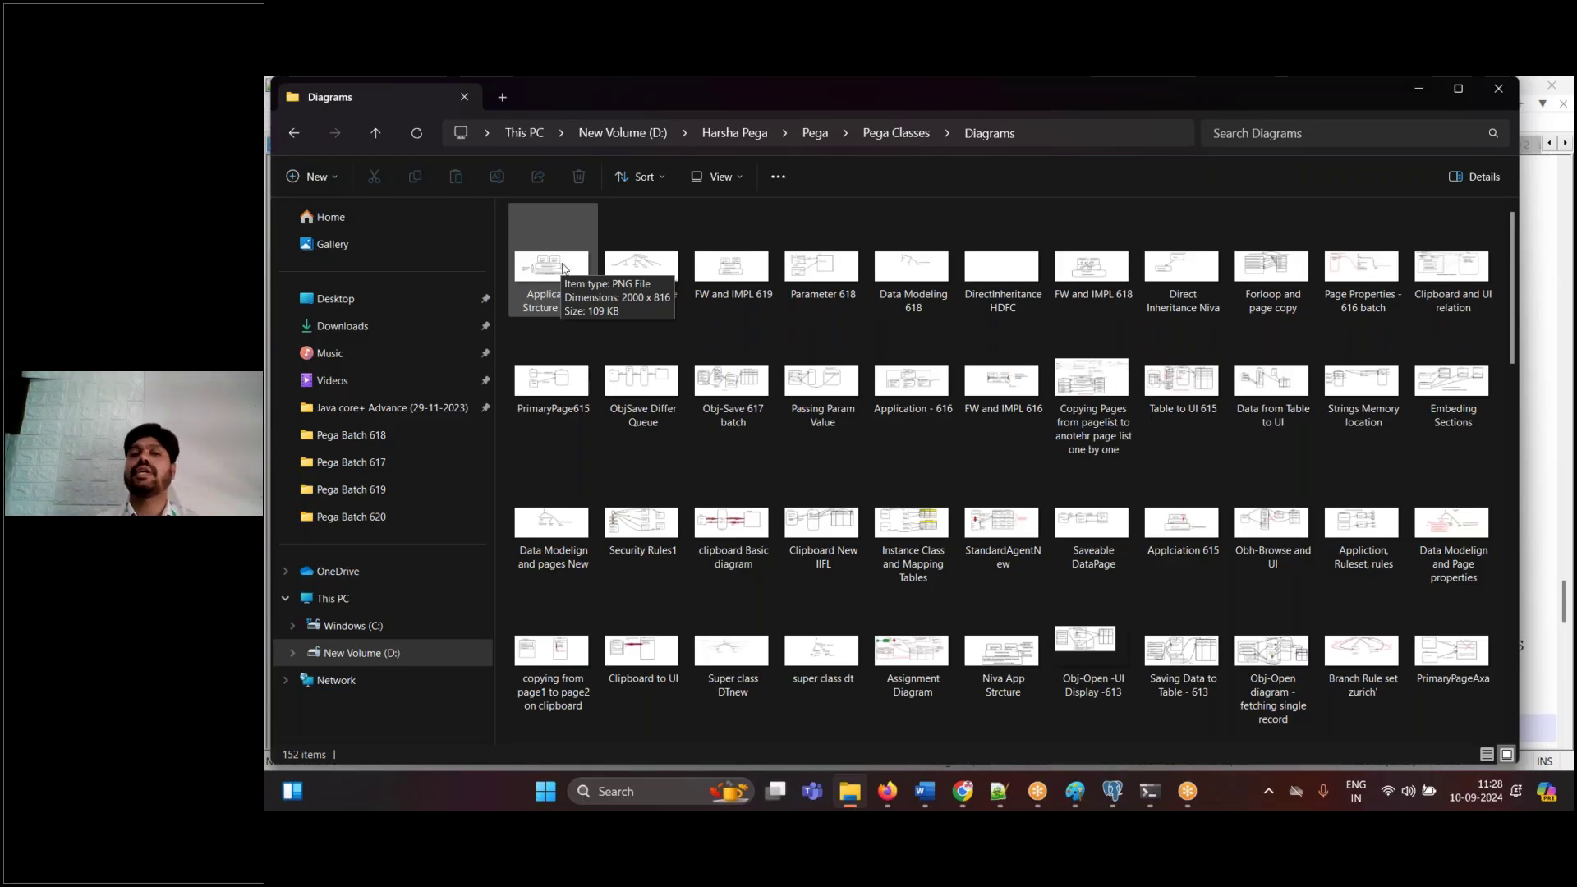
# - Browse the diagram thumbnails past Organizing the Rules and select Organization structure New
pyautogui.click(640, 271)
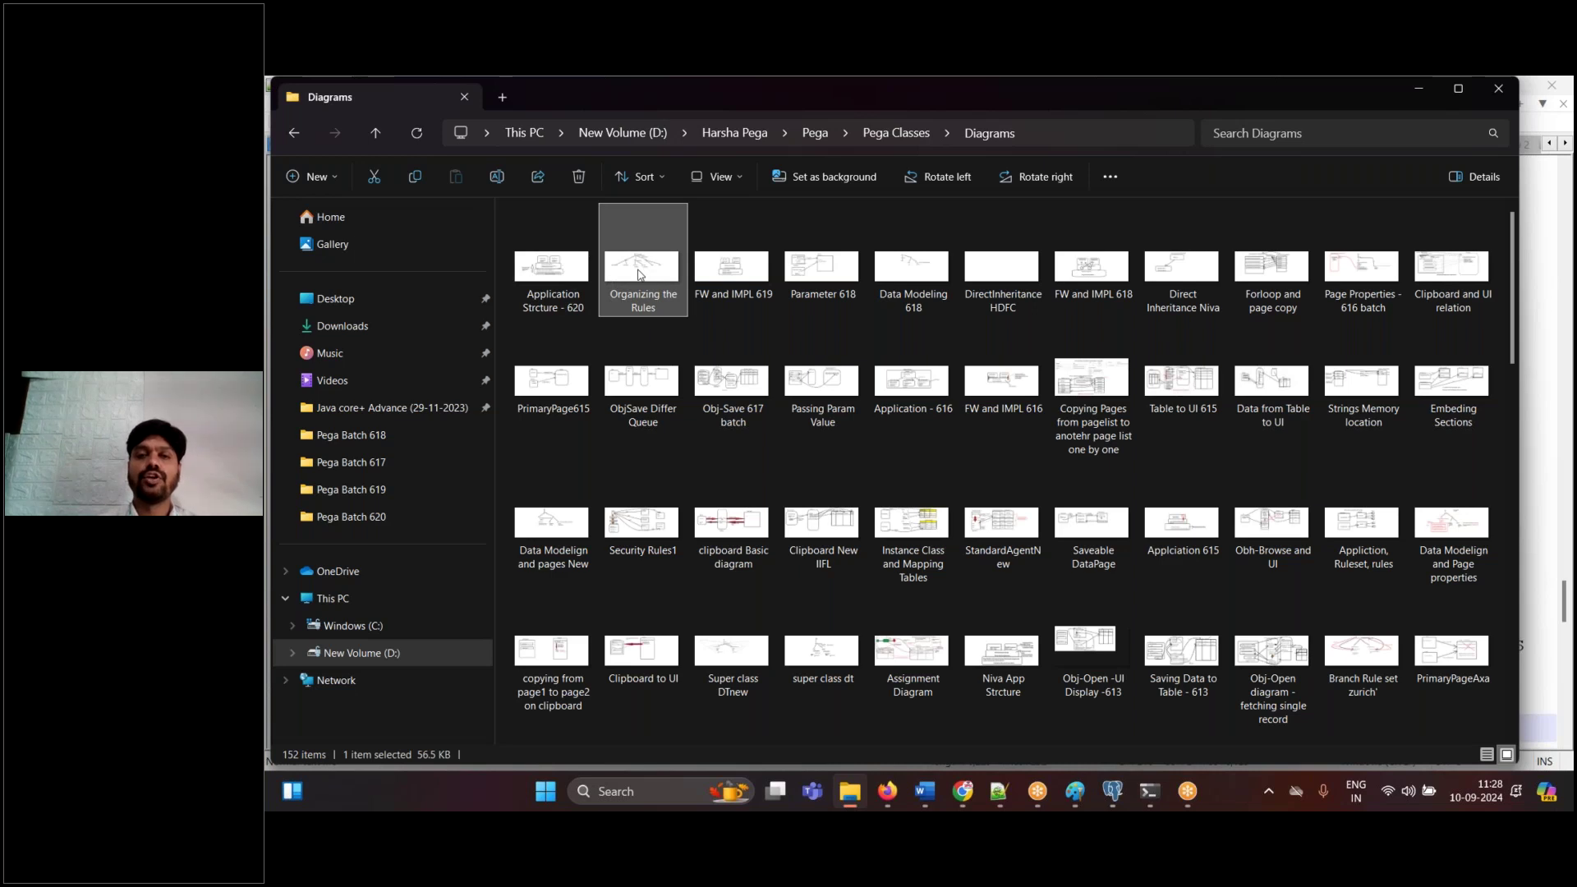
pyautogui.rightClick(640, 273)
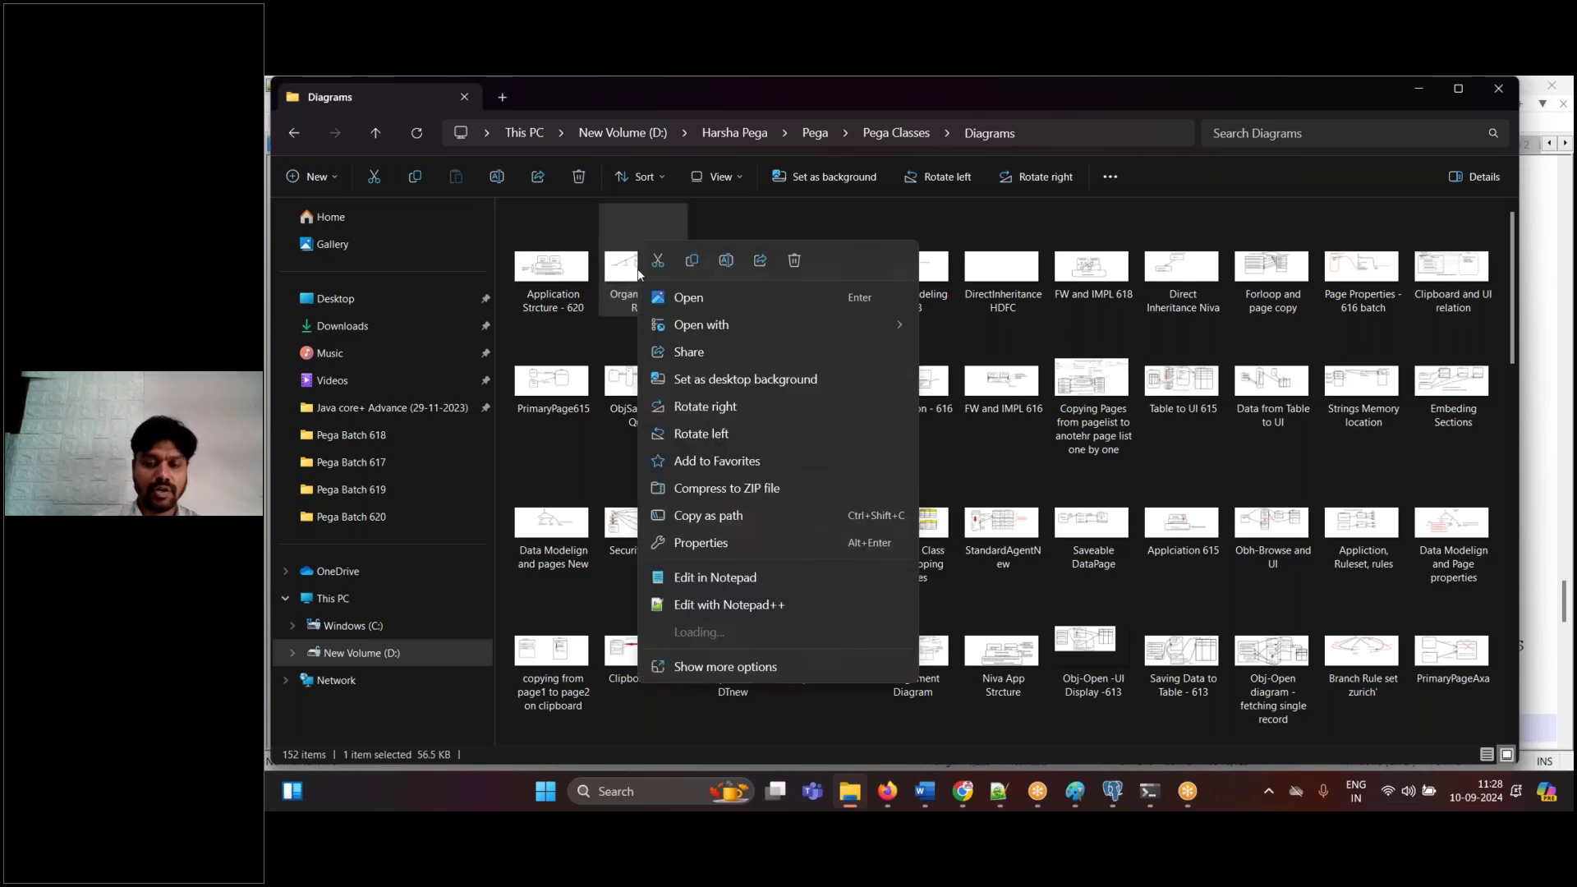
pyautogui.click(1010, 296)
pyautogui.press('o')
pyautogui.press('o')
pyautogui.press('o')
pyautogui.press('o')
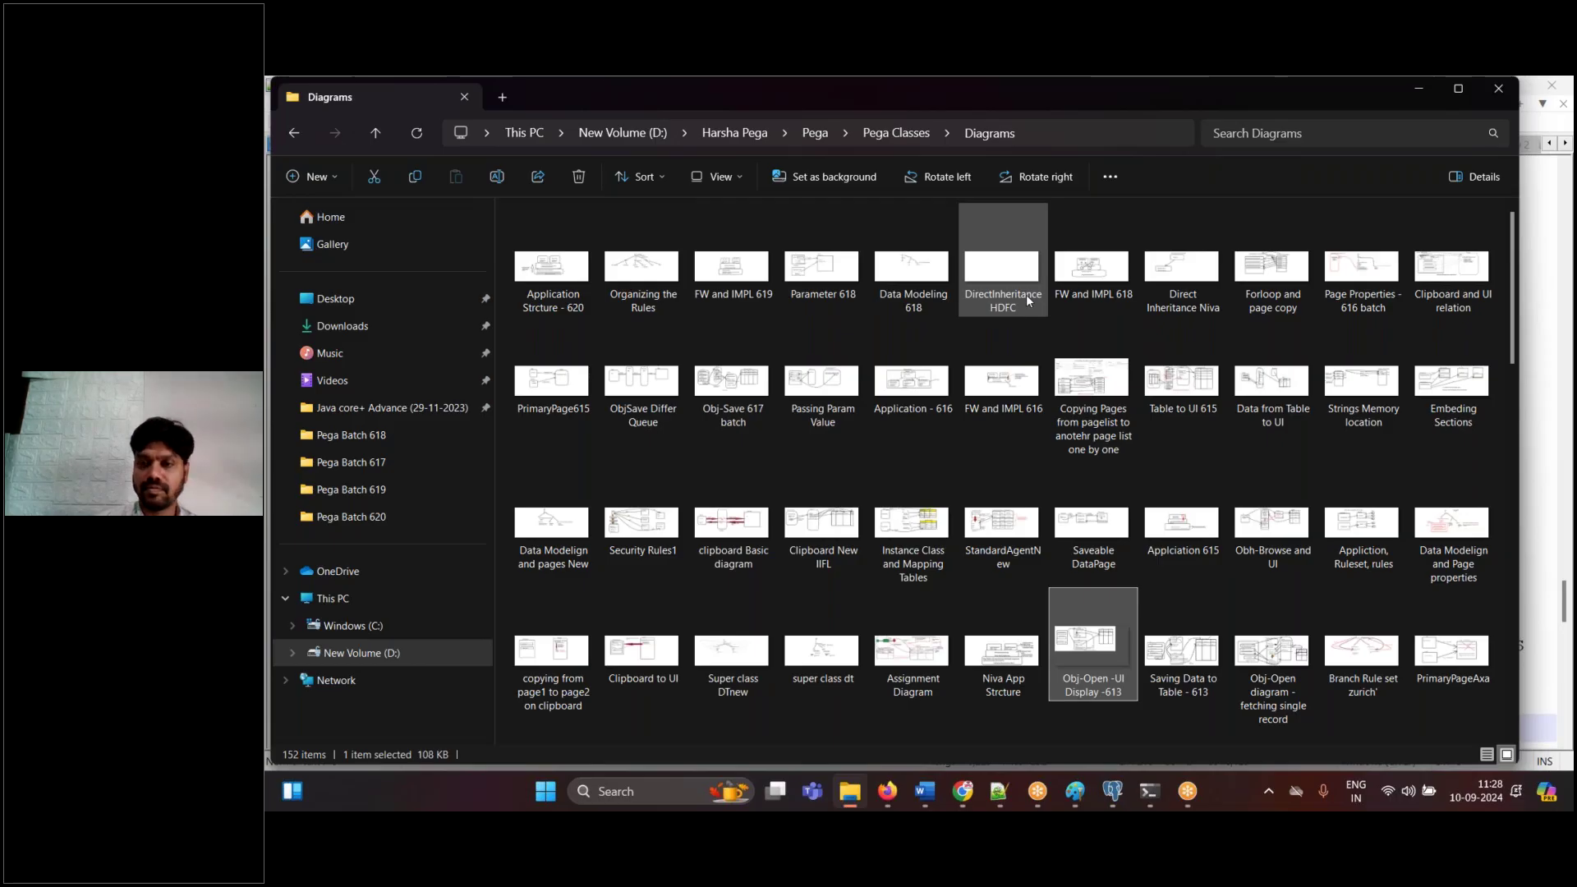
pyautogui.press('o')
pyautogui.press('o')
pyautogui.press('o')
pyautogui.click(1451, 302)
# - Open Organization structure New in Paint and trace strokes from Hano Insu through Auto, Human, Property to their units
pyautogui.doubleClick(1450, 300)
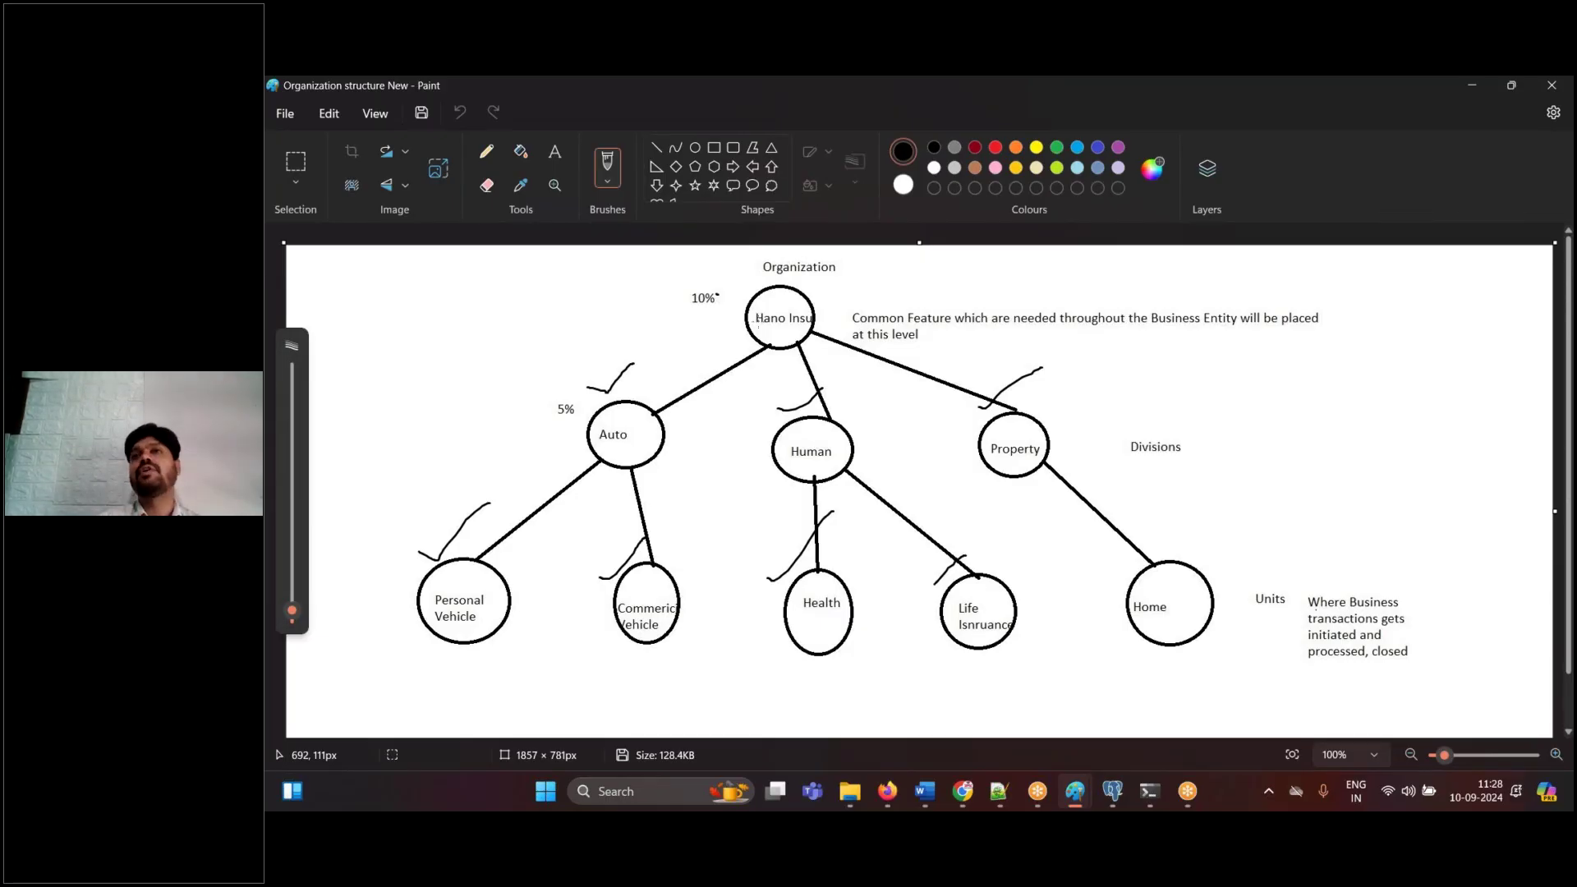
pyautogui.moveTo(766, 305)
pyautogui.mouseDown()
pyautogui.moveTo(811, 305)
pyautogui.moveTo(860, 271)
pyautogui.mouseUp()
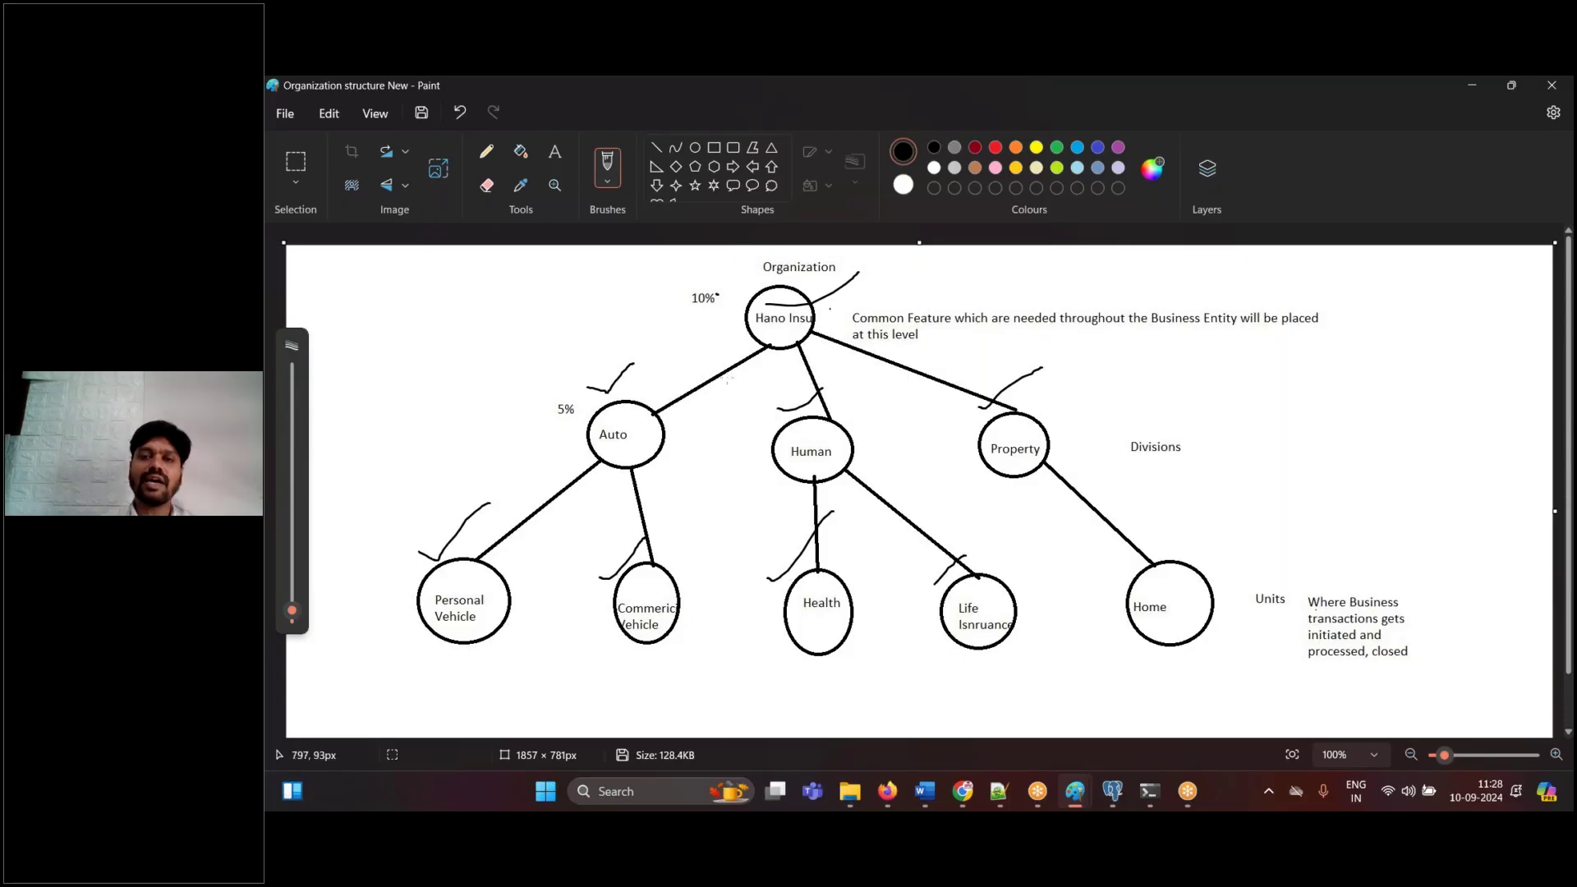
pyautogui.moveTo(597, 426)
pyautogui.mouseDown()
pyautogui.moveTo(754, 439)
pyautogui.moveTo(1011, 382)
pyautogui.mouseUp()
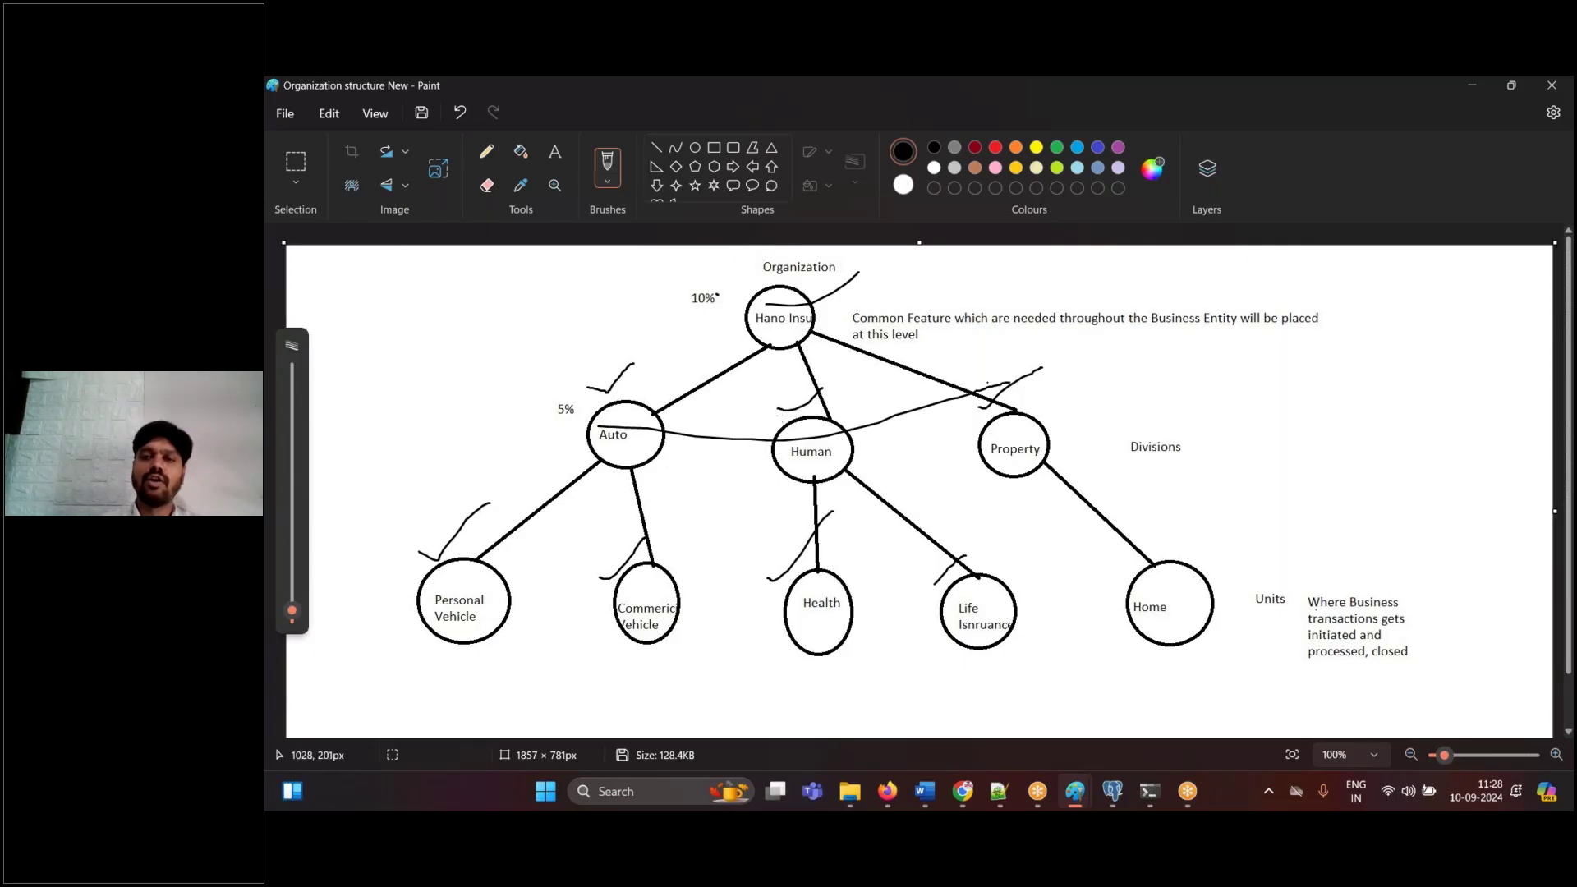
pyautogui.moveTo(625, 437); pyautogui.dragTo(456, 550)
pyautogui.moveTo(624, 435); pyautogui.dragTo(649, 587)
pyautogui.moveTo(815, 447); pyautogui.dragTo(789, 572)
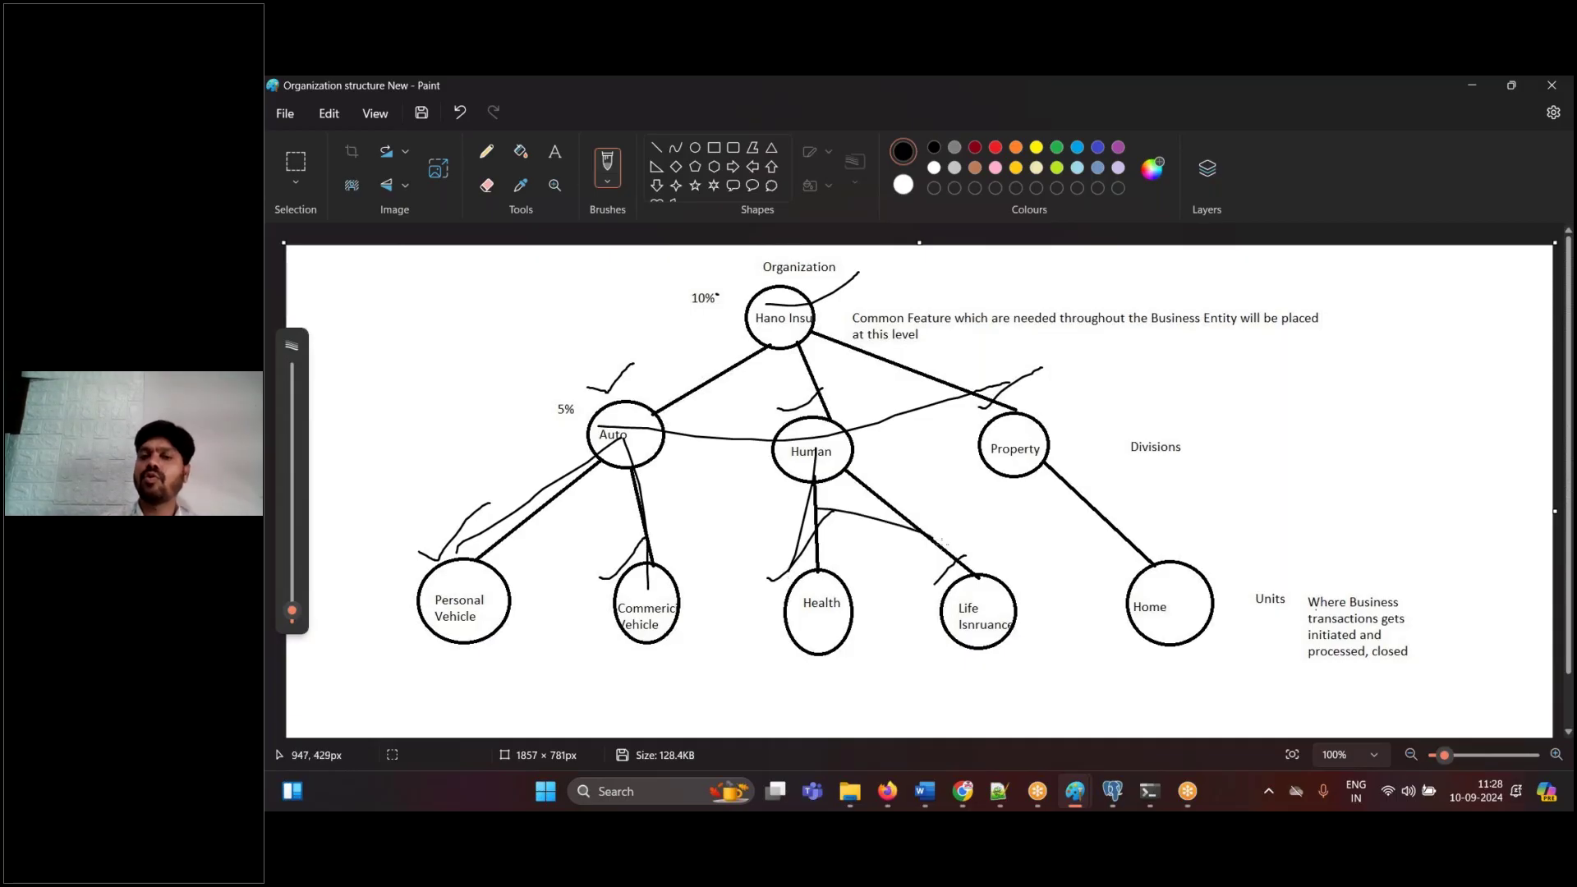